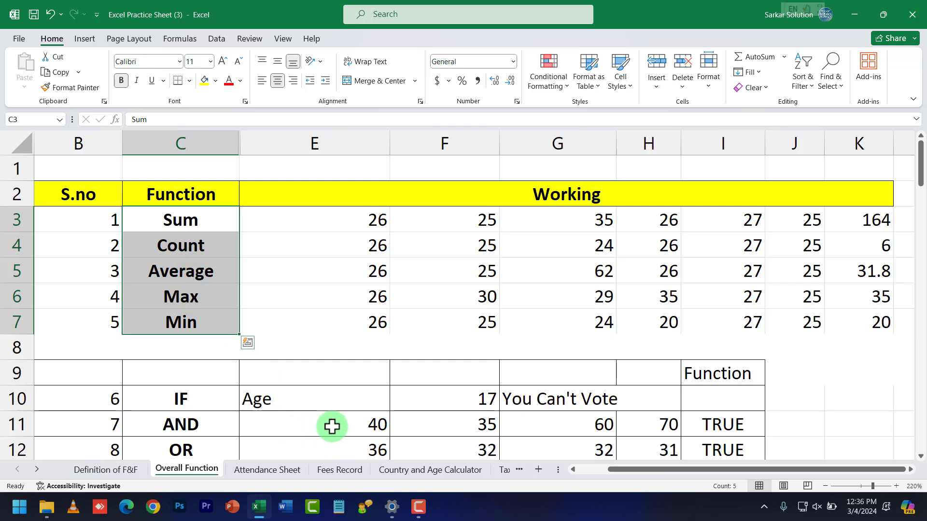
Step: Select the Sum row's values across E3:J3 to review the numbers being added
left_click_drag(650, 472, 689, 463)
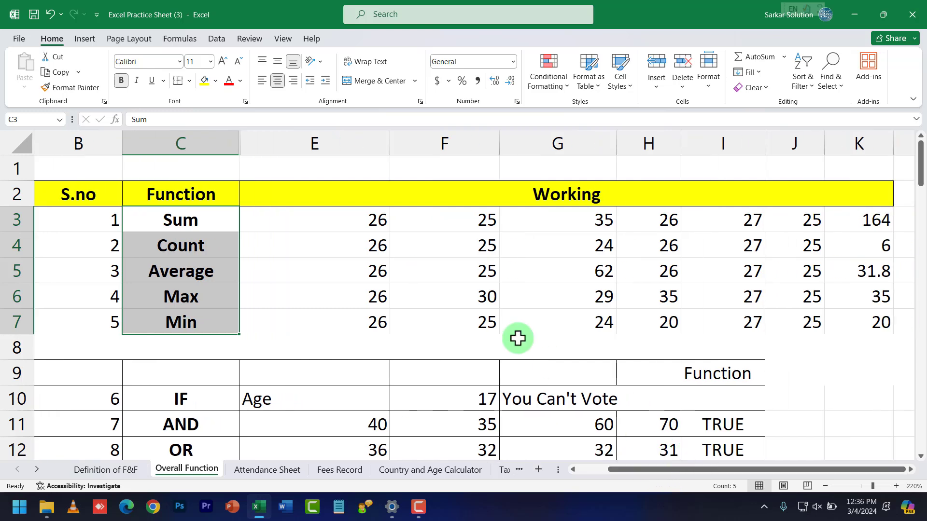
left_click_drag(383, 223, 734, 220)
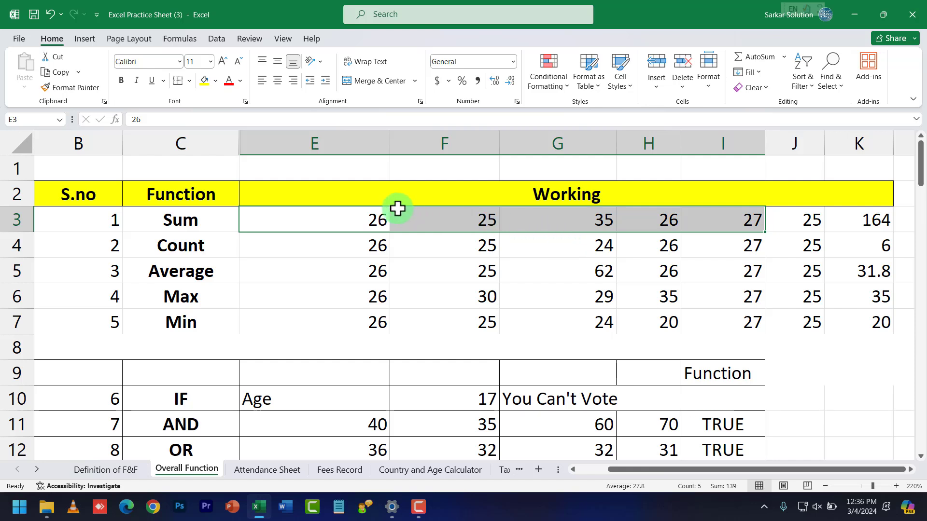
left_click_drag(380, 220, 794, 220)
left_click(307, 221)
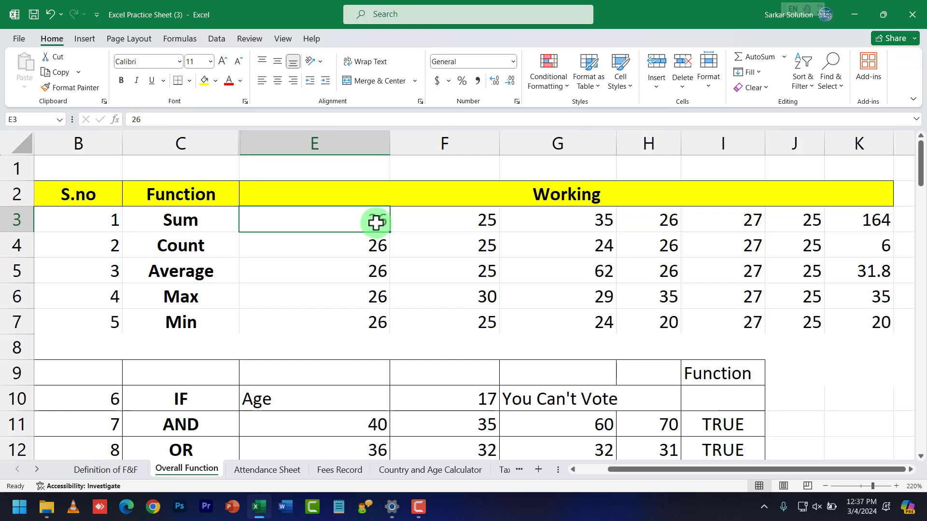
left_click_drag(375, 222, 794, 218)
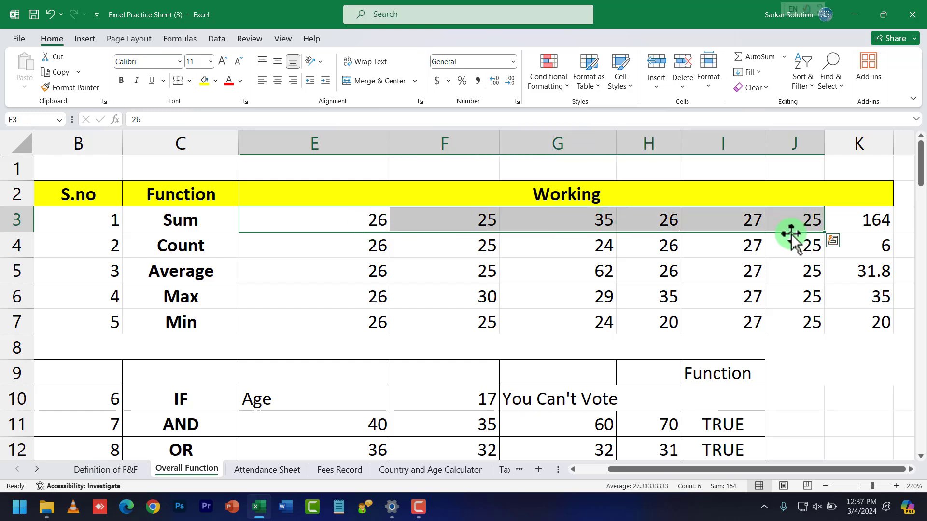
left_click(751, 217)
Step: Examine the sheet's column and row layout by highlighting column E, row 3, the range E3:J3 and column H
left_click(252, 140)
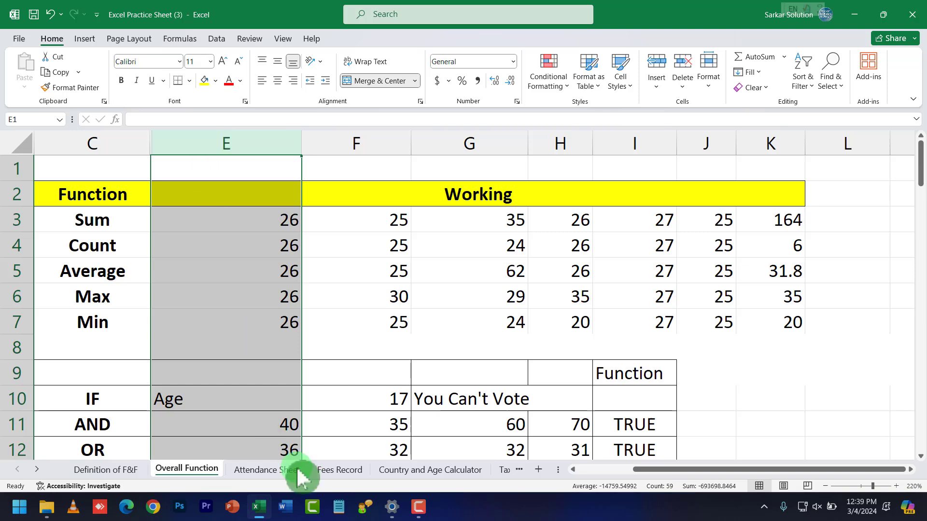
left_click_drag(623, 472, 507, 472)
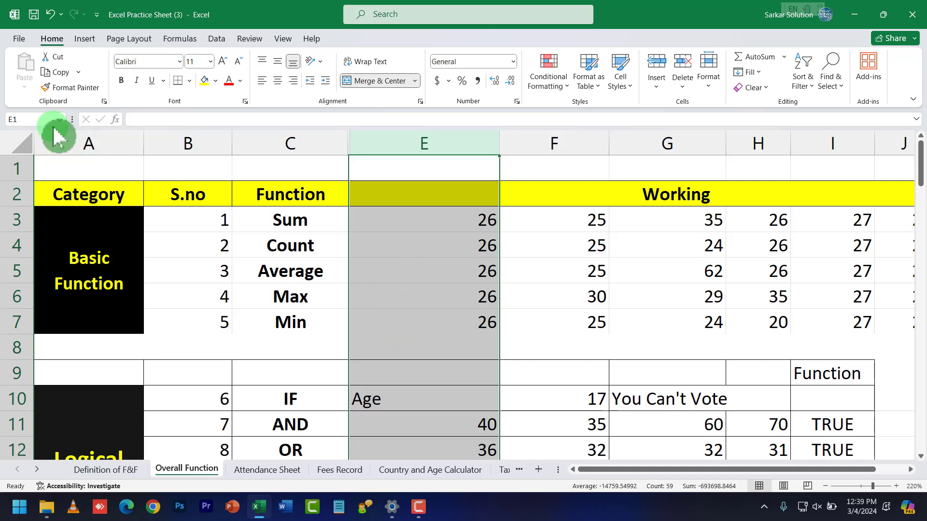
left_click(95, 140)
left_click(412, 141)
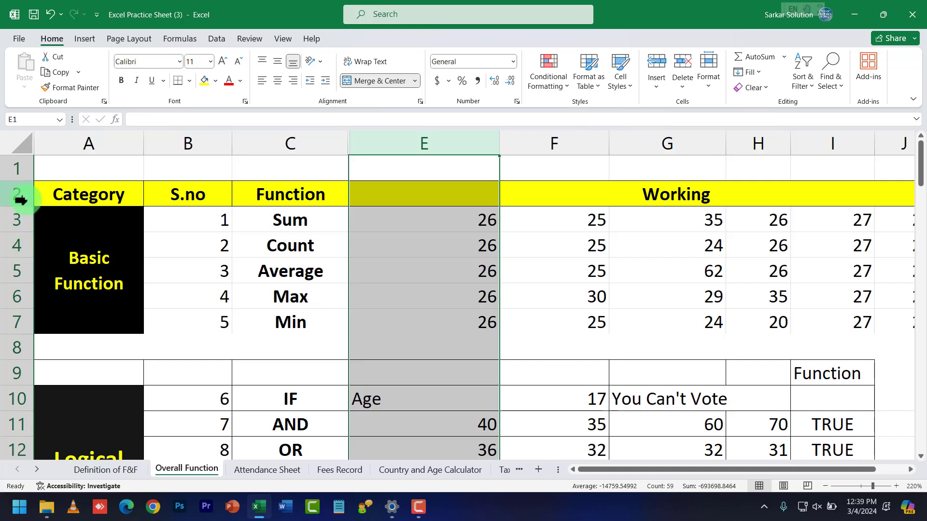
left_click(23, 220)
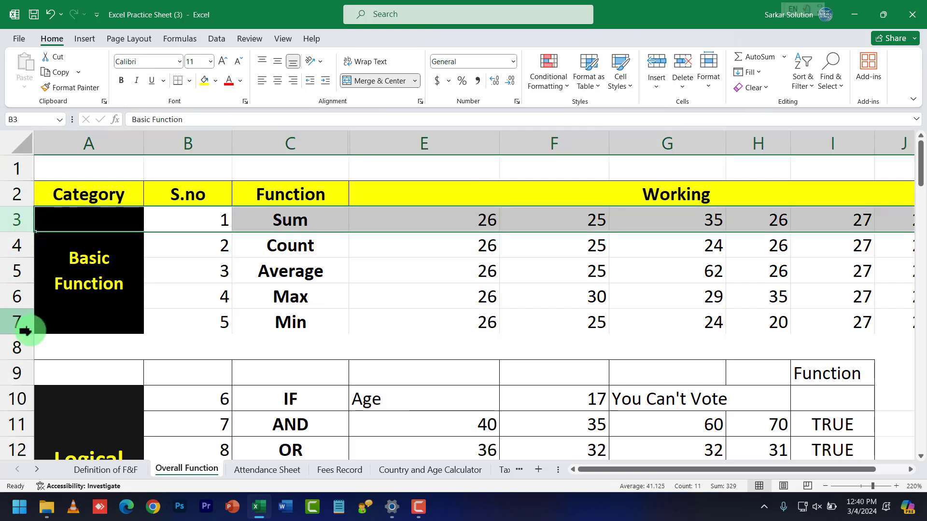
left_click_drag(466, 223, 700, 223)
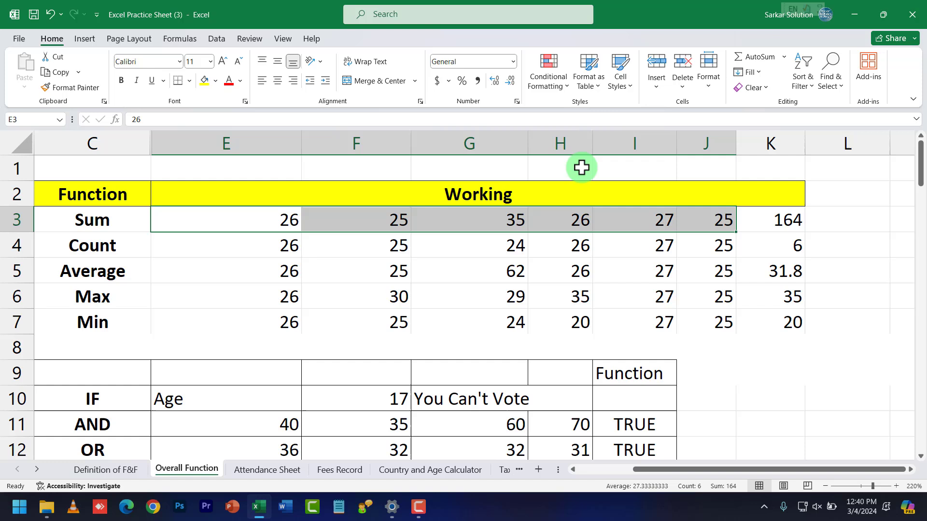
left_click(583, 142)
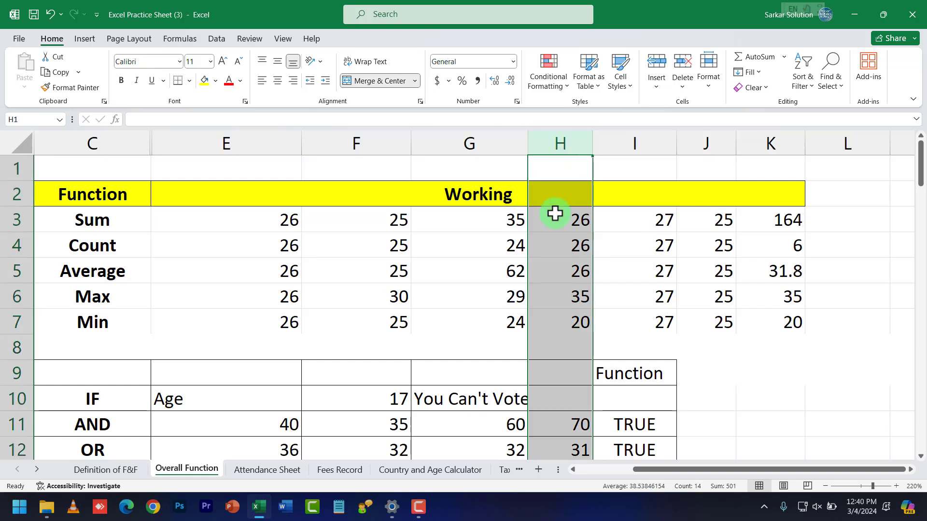
Step: Highlight the vertical range G3:G7 and the block E3:F7 in the Working table to examine ranges
left_click(556, 300)
left_click_drag(493, 225, 491, 314)
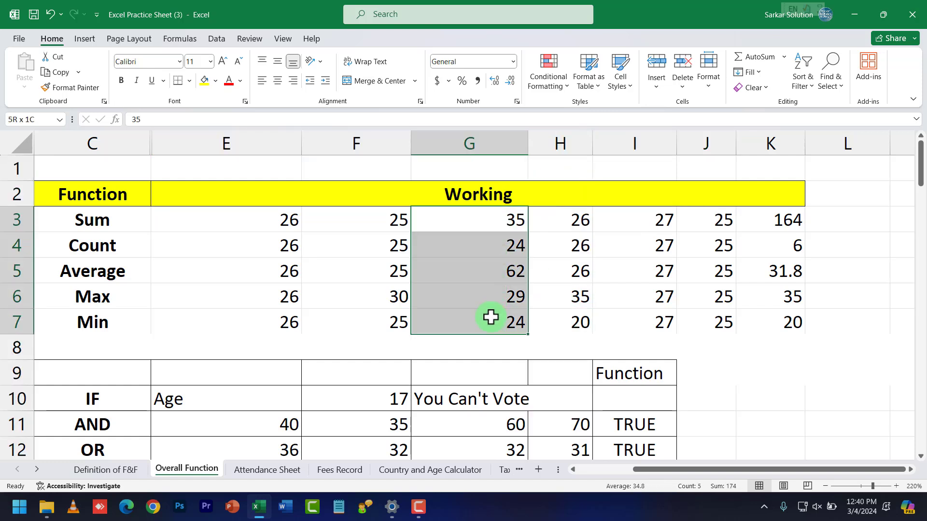
left_click(488, 236)
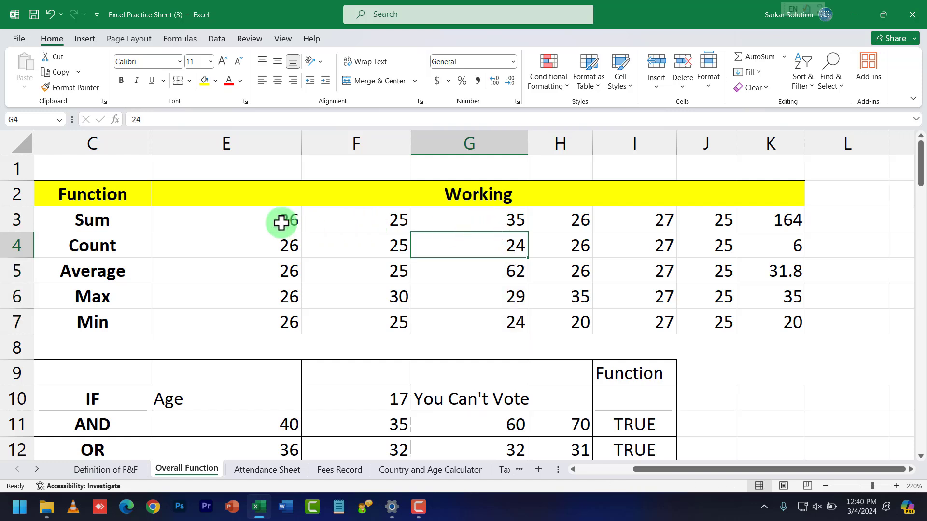
left_click_drag(285, 222, 389, 326)
left_click(387, 349)
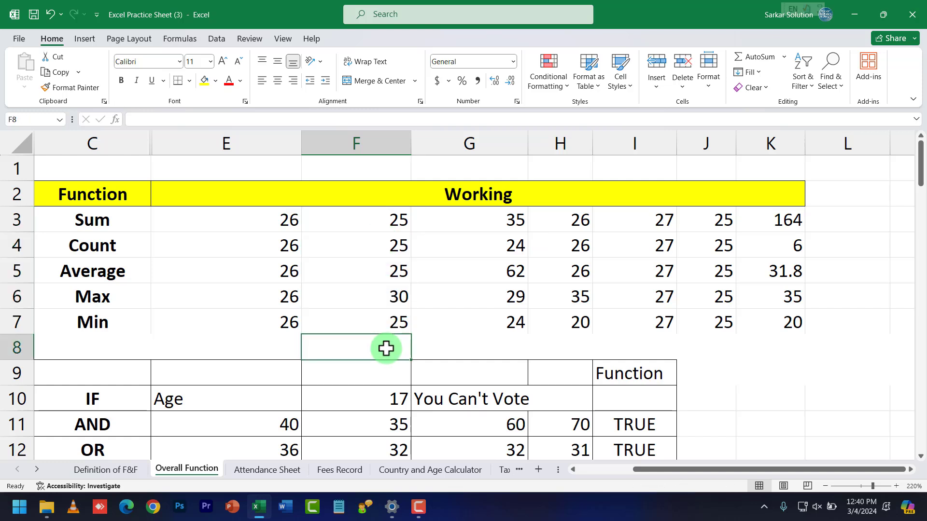
Step: Examine the Sum row's range E3:J3 and the SUM formula in K3, including its function name and arguments
left_click_drag(280, 217, 720, 220)
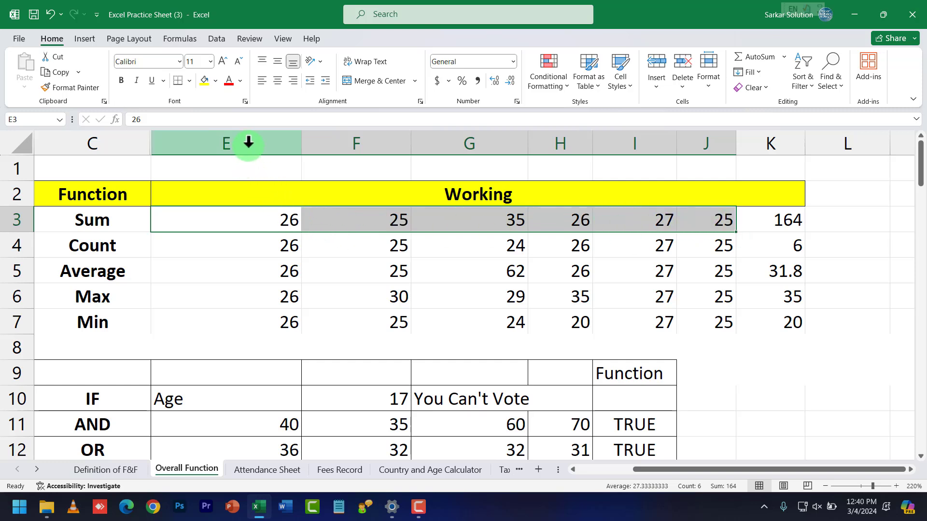
left_click_drag(263, 225, 718, 218)
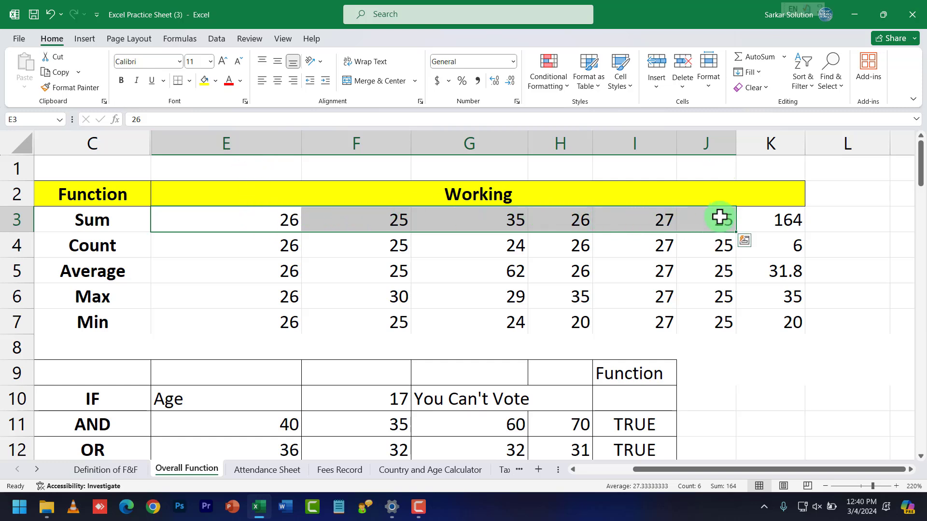
left_click(785, 221)
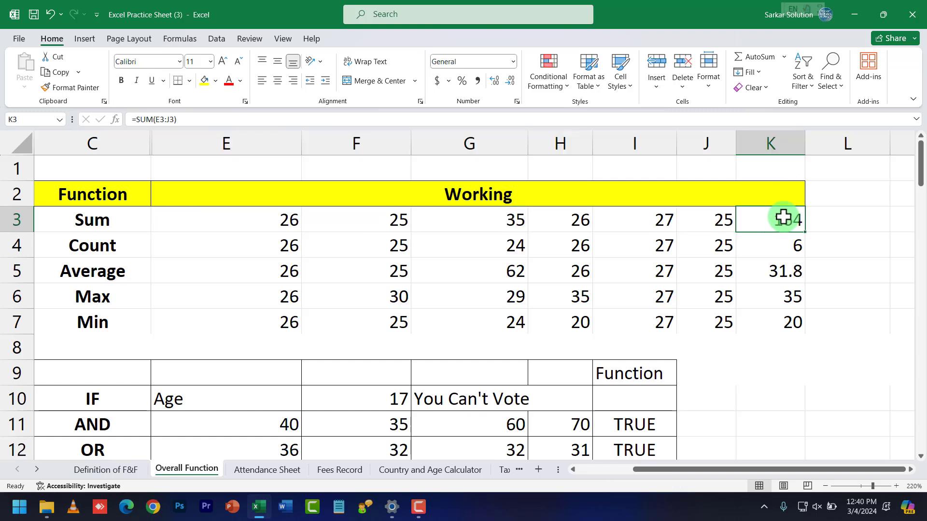
double_click(783, 218)
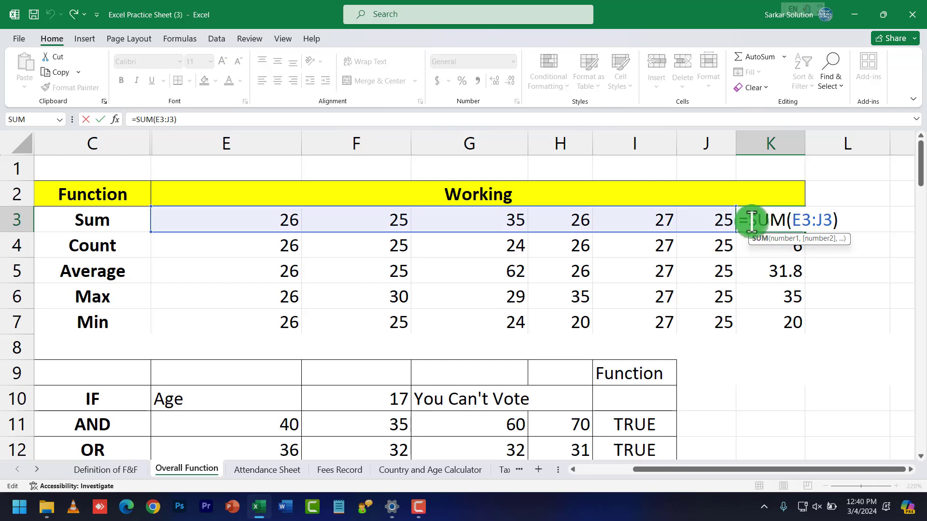
left_click_drag(751, 221, 785, 218)
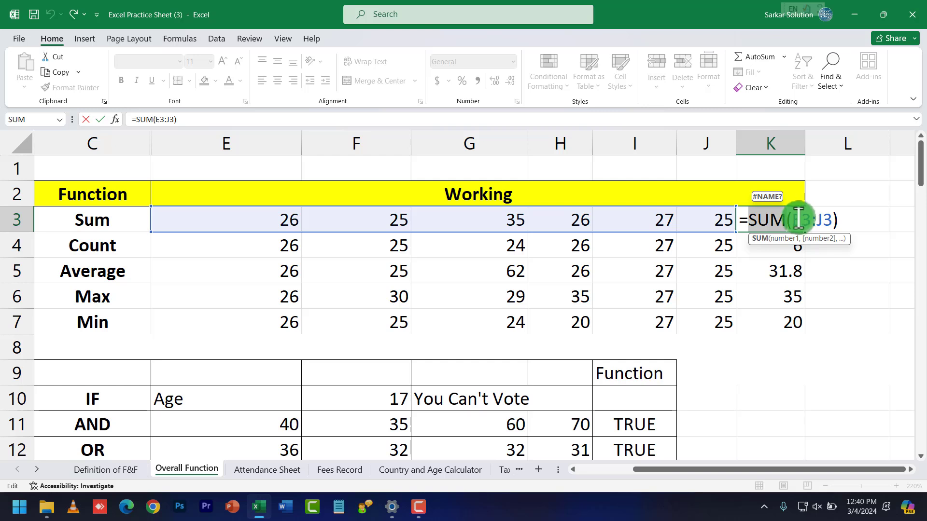
double_click(816, 221)
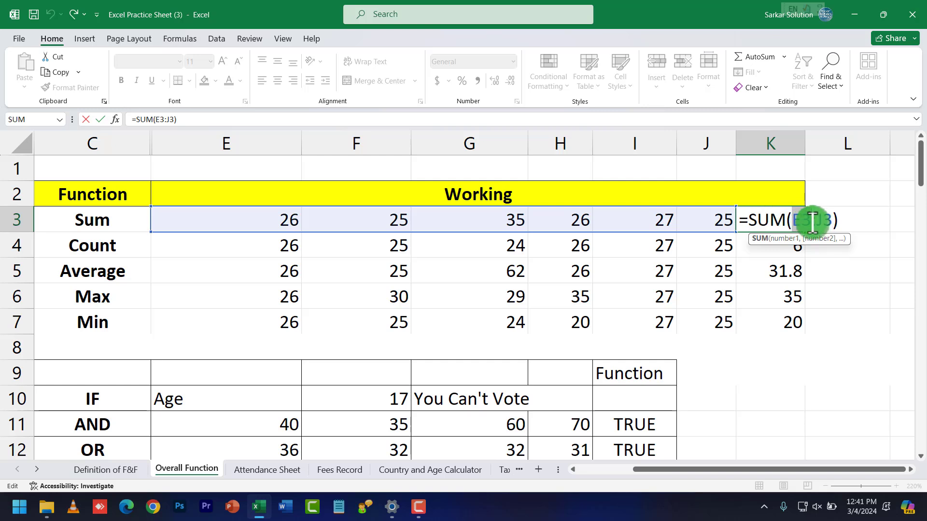
left_click(828, 222)
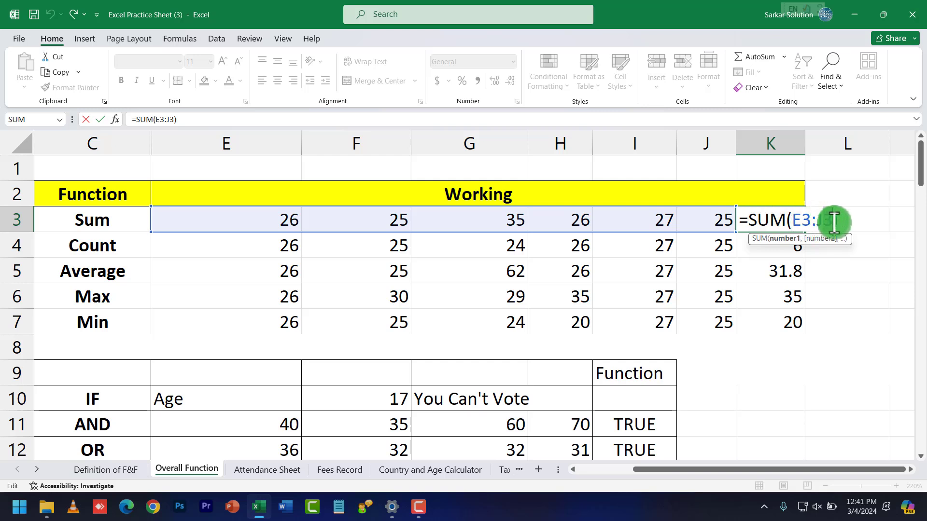
left_click(817, 223)
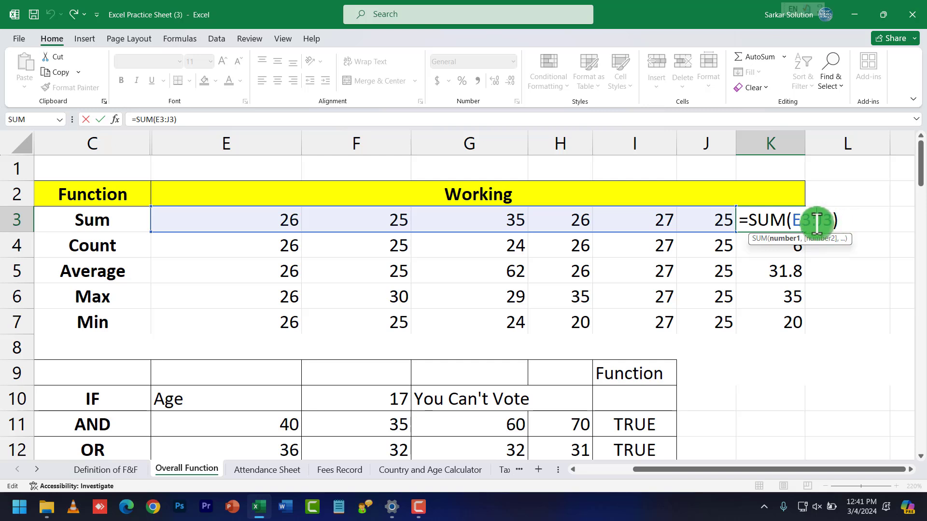
key("Return")
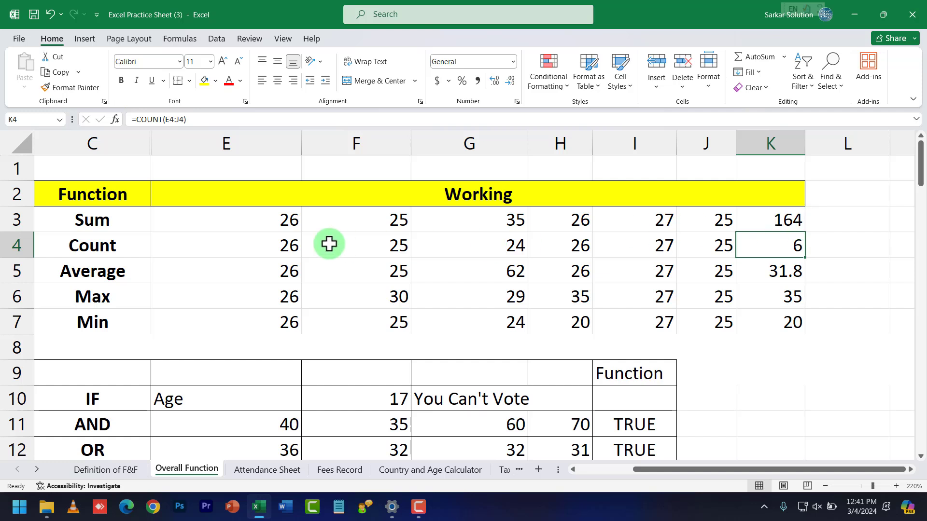
Step: Review the Sum row's source cells E3:J3, its function label in C3 and the result cell K3
left_click(271, 243)
left_click_drag(281, 222, 733, 225)
left_click(792, 223)
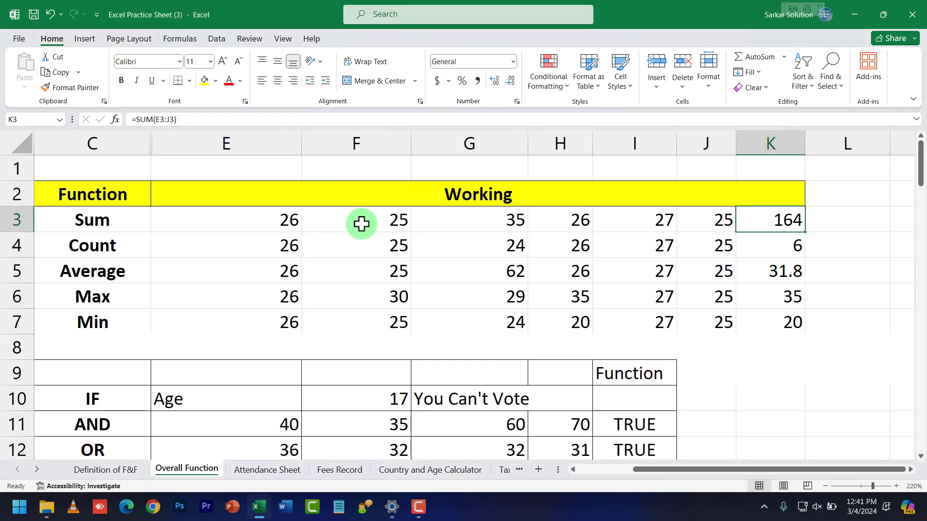
left_click_drag(242, 220, 327, 225)
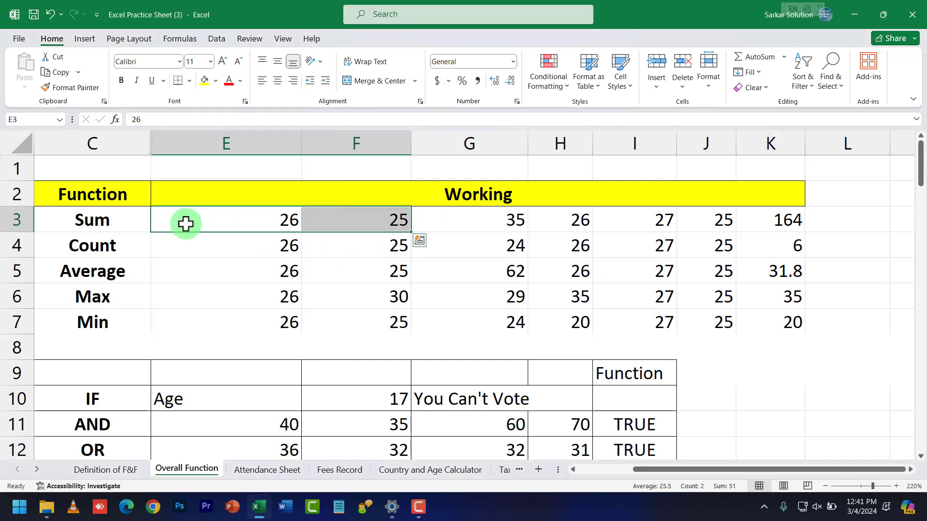
left_click(98, 222)
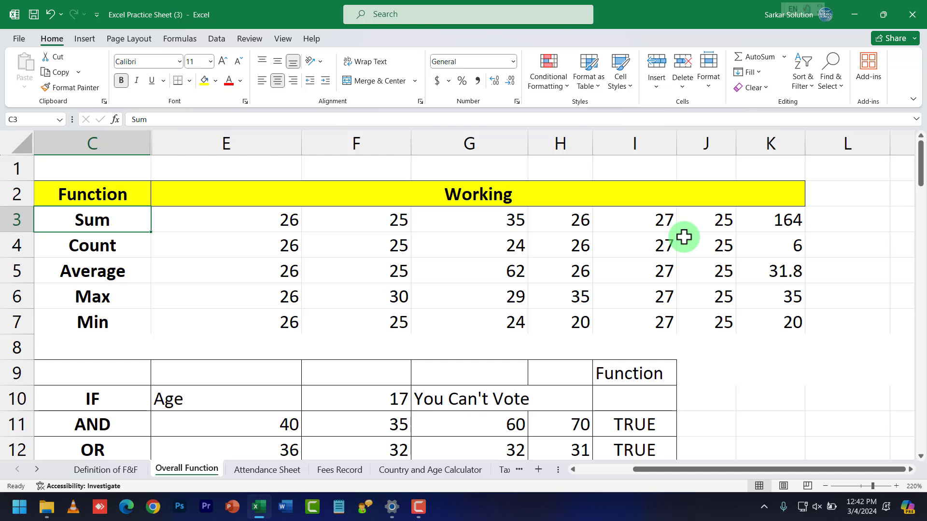
left_click(784, 221)
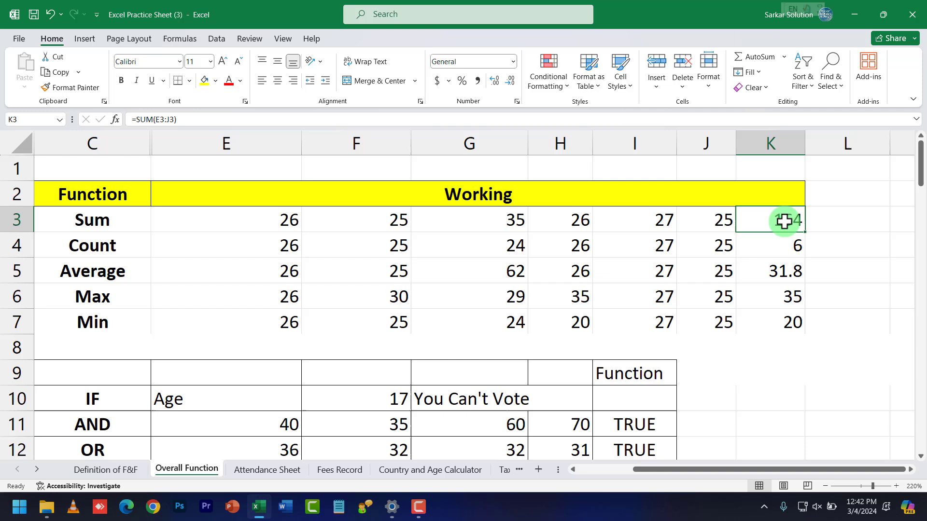
Step: Examine the Count row's range E4:J4 and the COUNT formula in K4, highlighting its function name
left_click(166, 245)
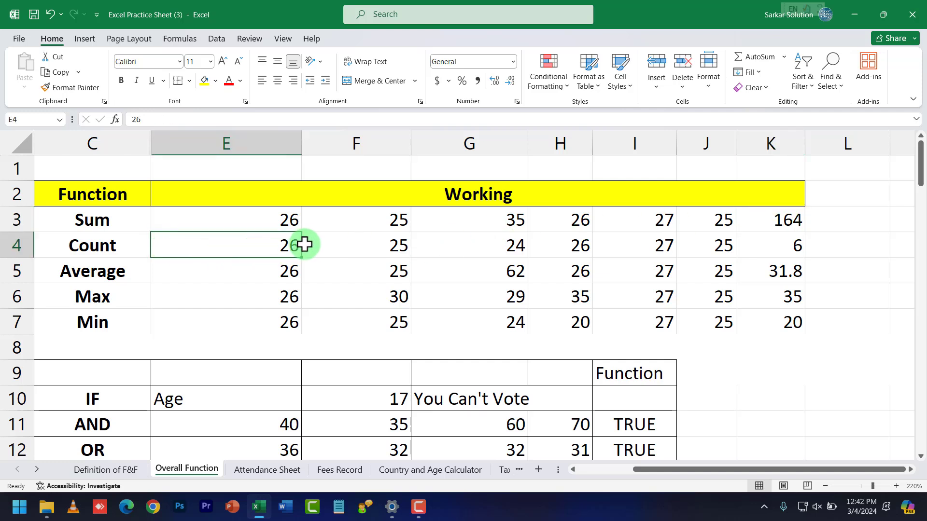
left_click(775, 248)
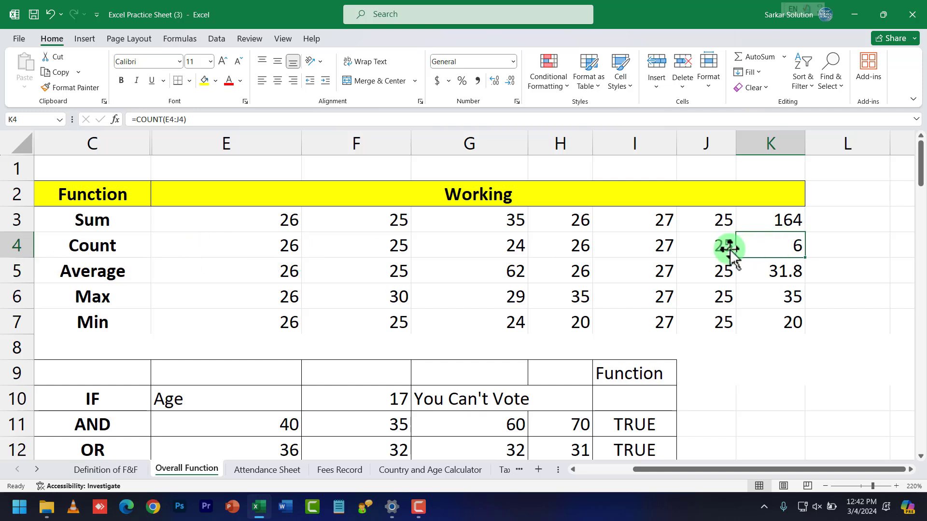
left_click_drag(292, 248, 689, 245)
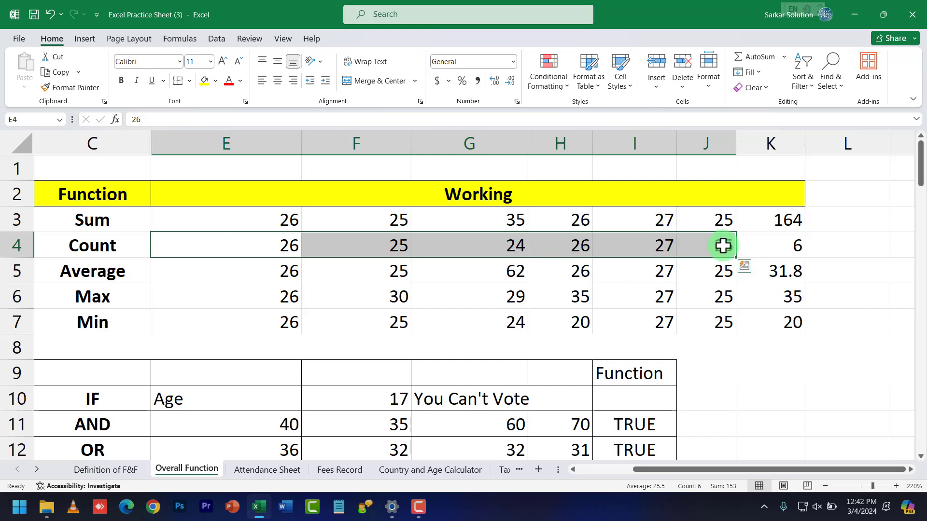
double_click(771, 247)
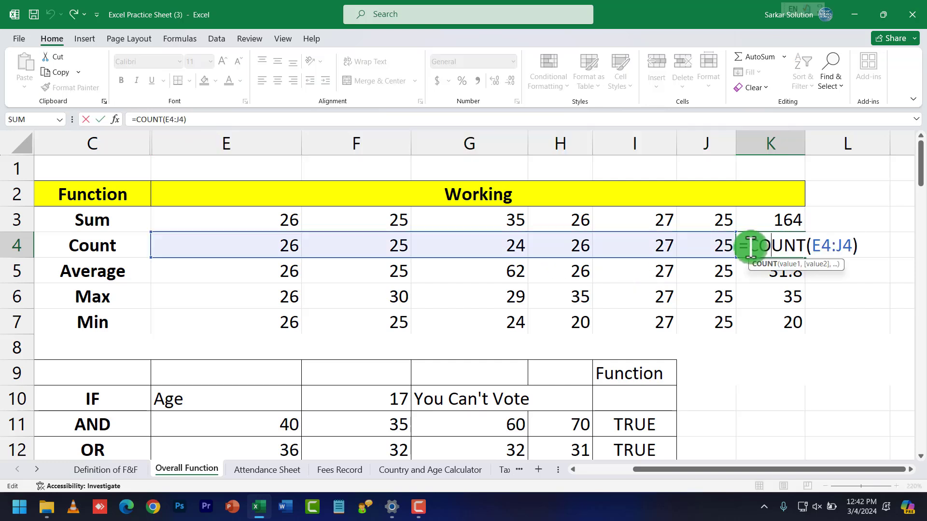
left_click_drag(752, 246, 802, 244)
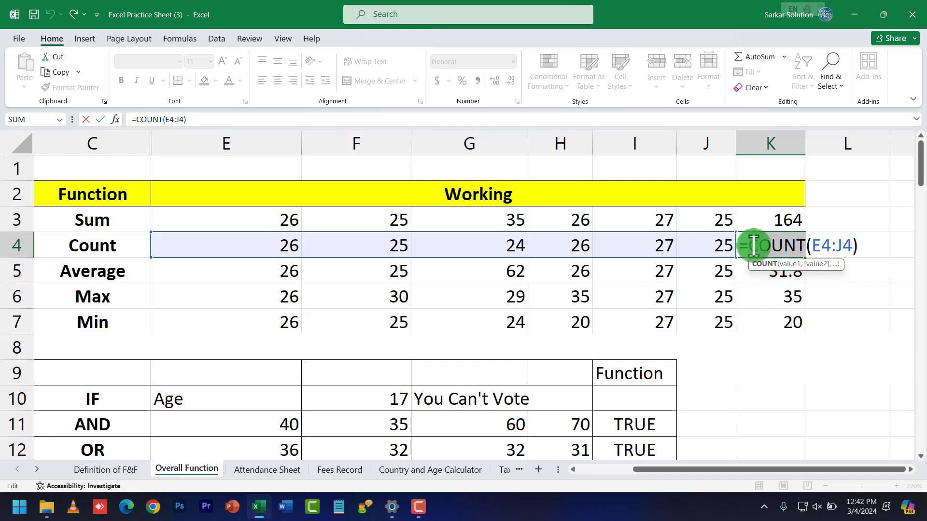
left_click_drag(749, 246, 809, 245)
key("Return")
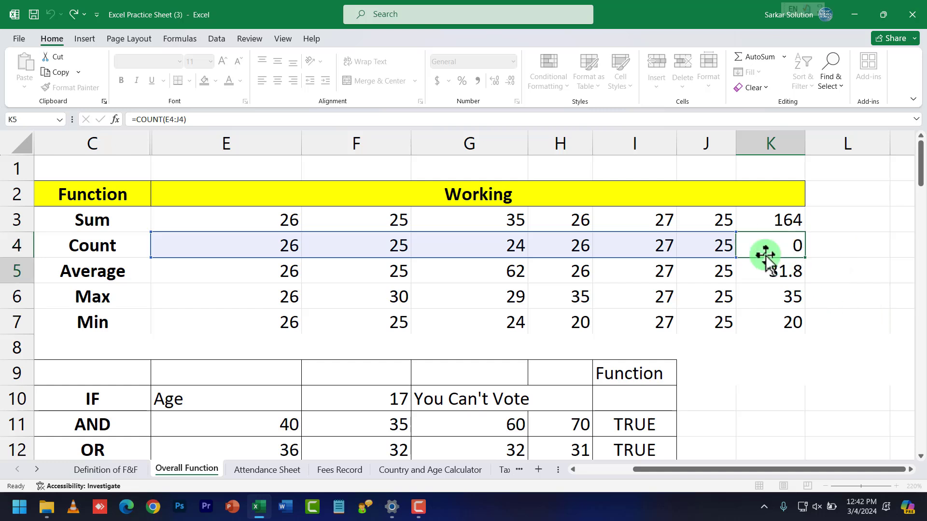
Step: Reopen the SUM formula in K3 and highlight its function name for comparison with COUNT
double_click(756, 220)
left_click_drag(756, 220, 787, 220)
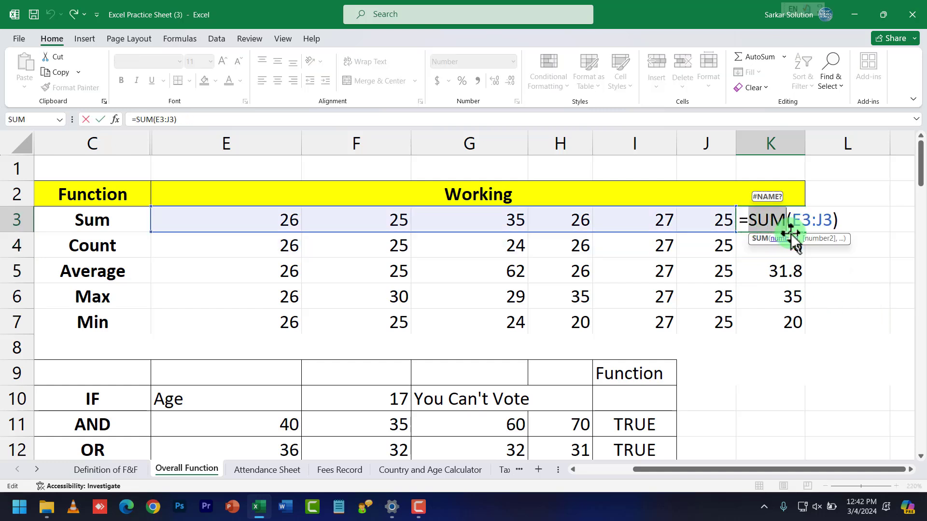
key("Return")
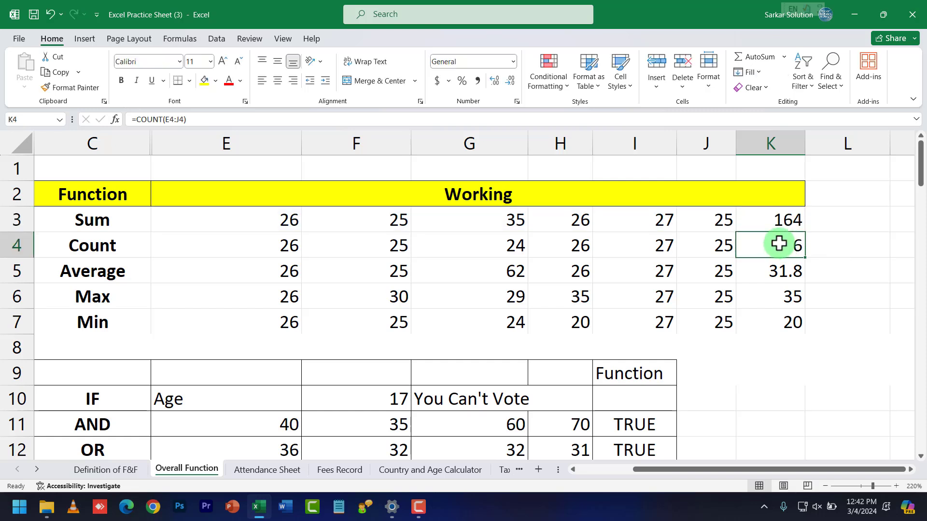
Step: Examine the Average row's range E5:J5 and the AVERAGE formula in K5, highlighting its function name
left_click_drag(276, 270, 707, 269)
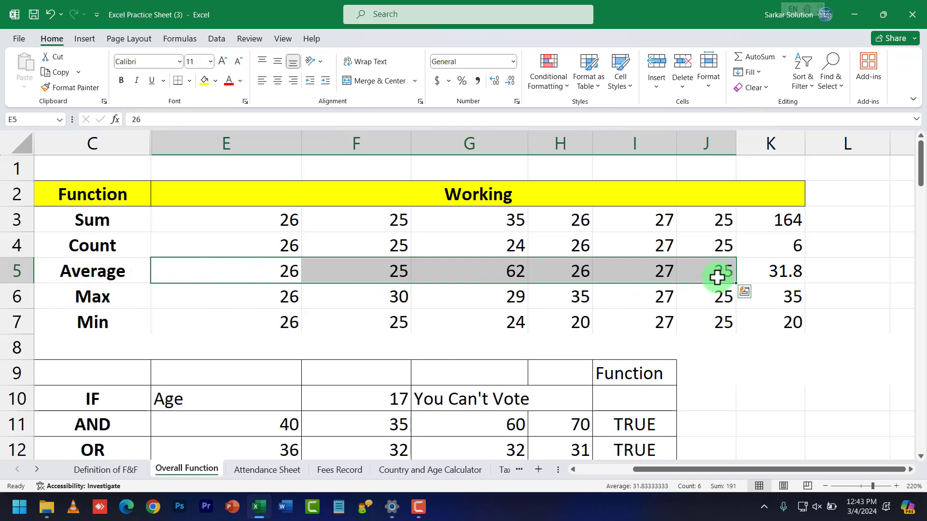
left_click(766, 271)
double_click(765, 271)
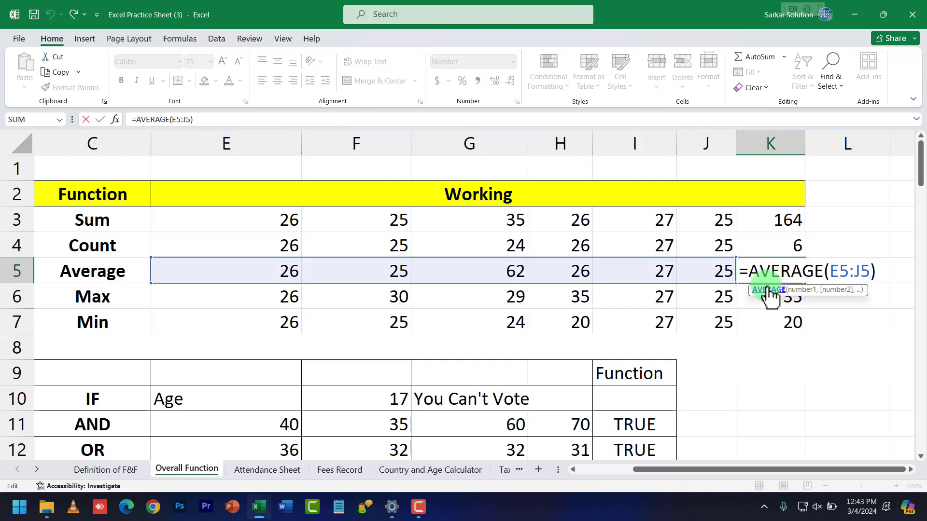
left_click_drag(754, 271, 822, 271)
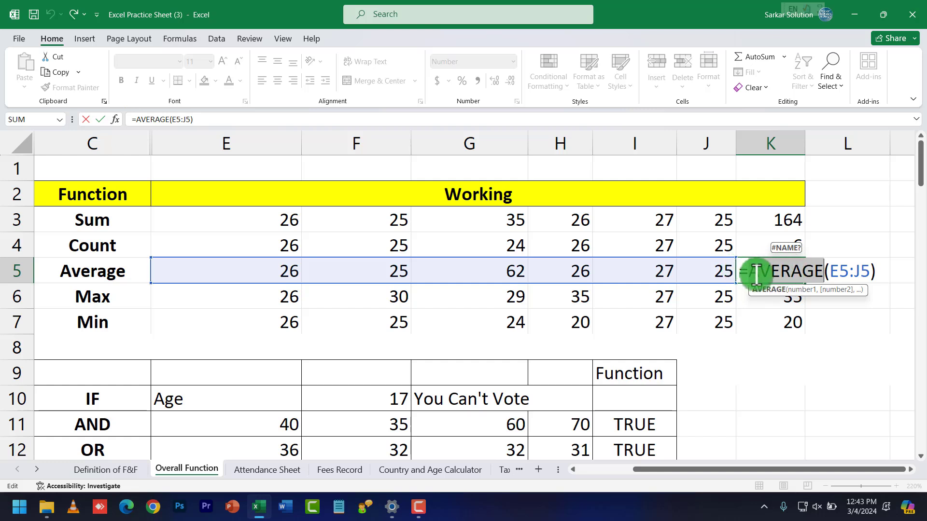
left_click_drag(760, 272, 787, 270)
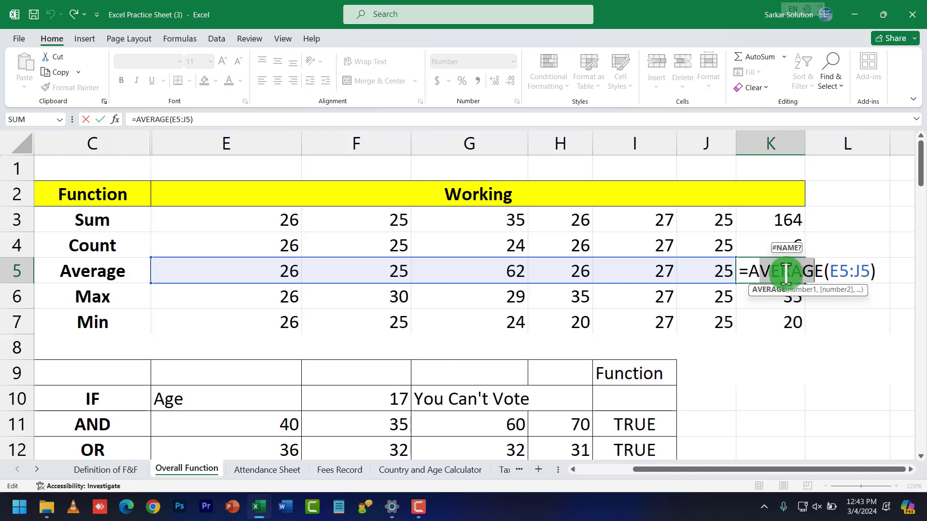
key("Return")
Step: Review the Average row's result cell K5 and its source cells G5, F5, I5 and J5
left_click(782, 273)
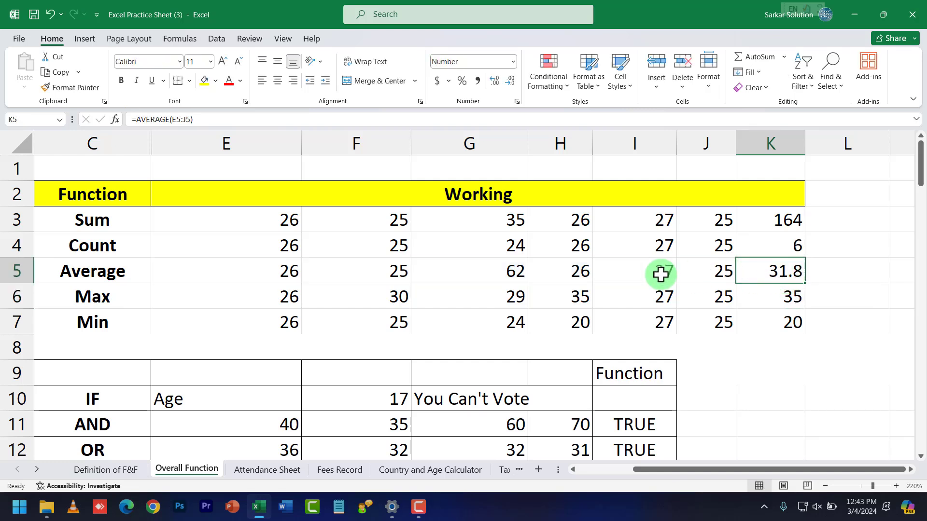
left_click(494, 271)
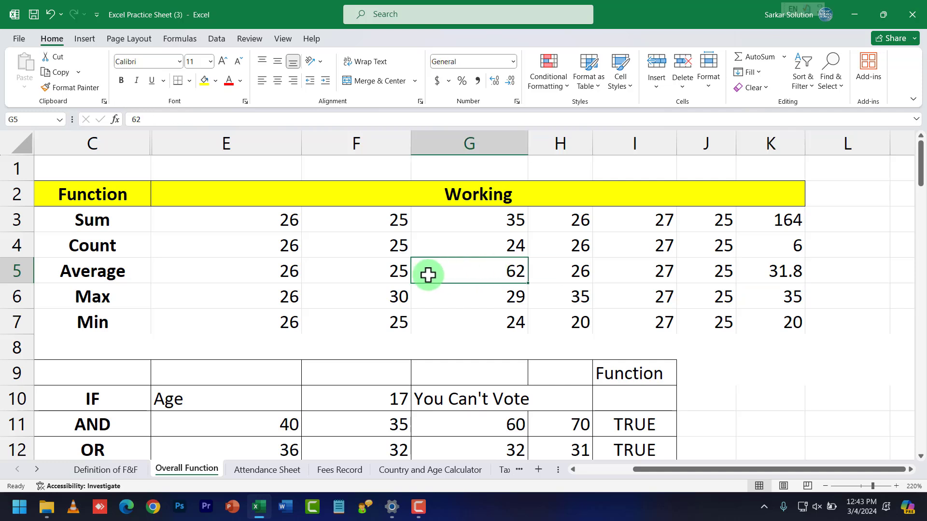
left_click(397, 273)
left_click(662, 273)
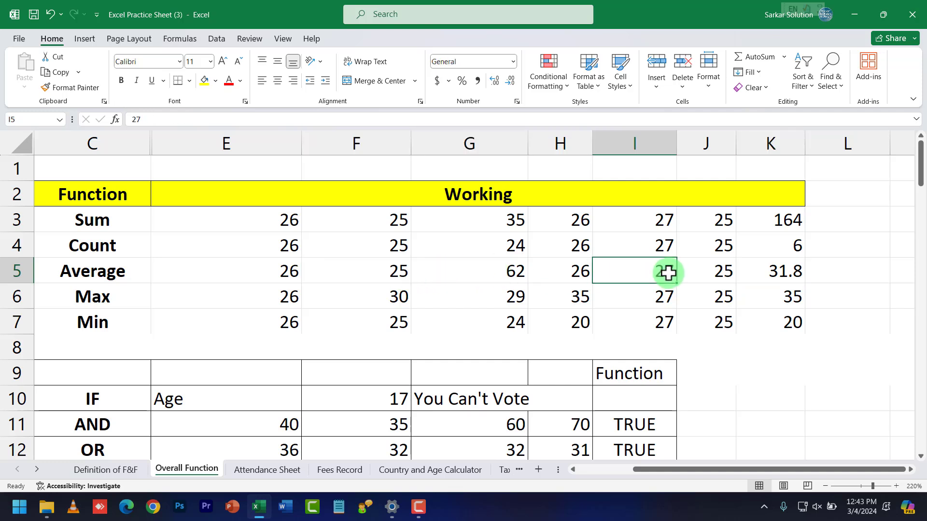
left_click(706, 273)
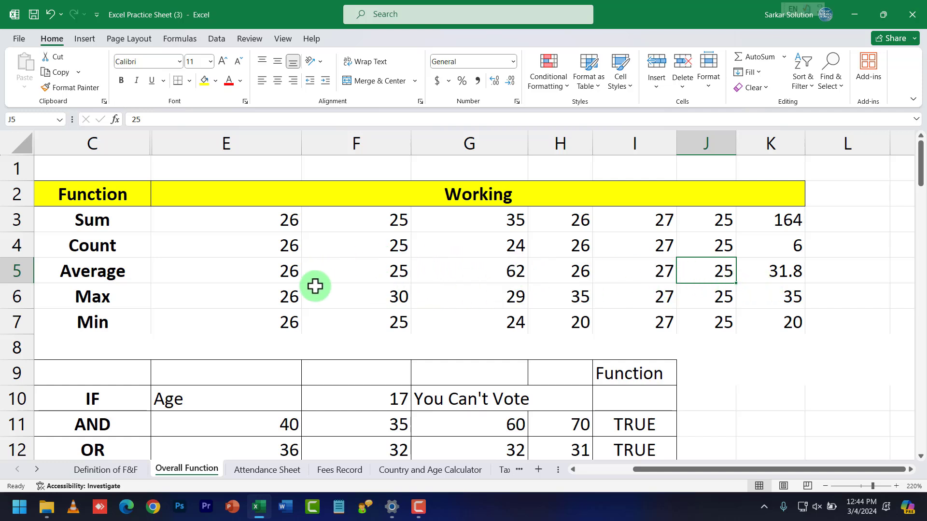
Step: Examine the Max row's range E6:J6 and the MAX formula in K6, highlighting its function name
left_click(279, 299)
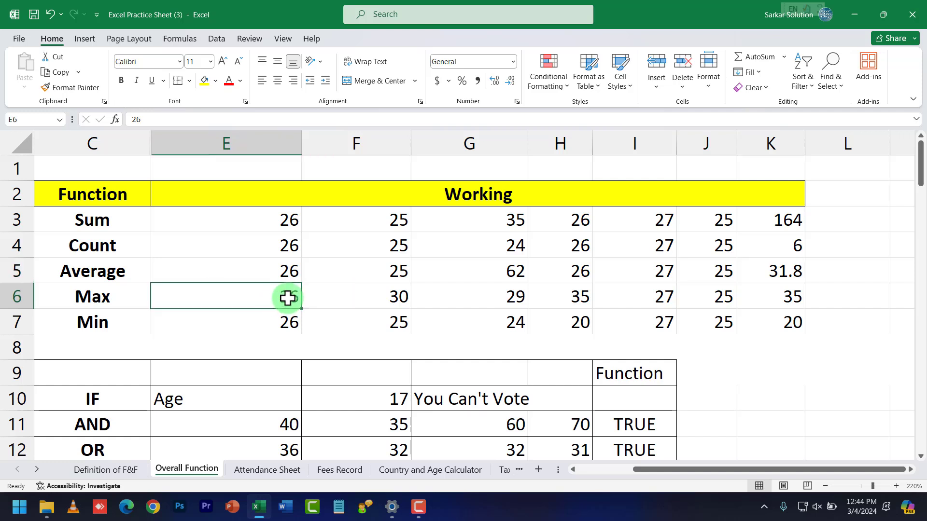
left_click_drag(288, 298, 720, 298)
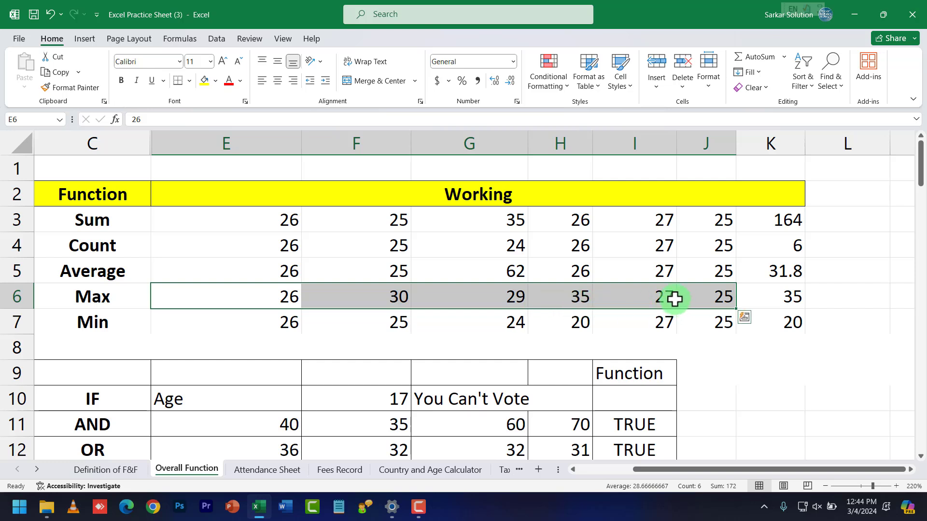
double_click(750, 298)
left_click_drag(748, 298, 766, 297)
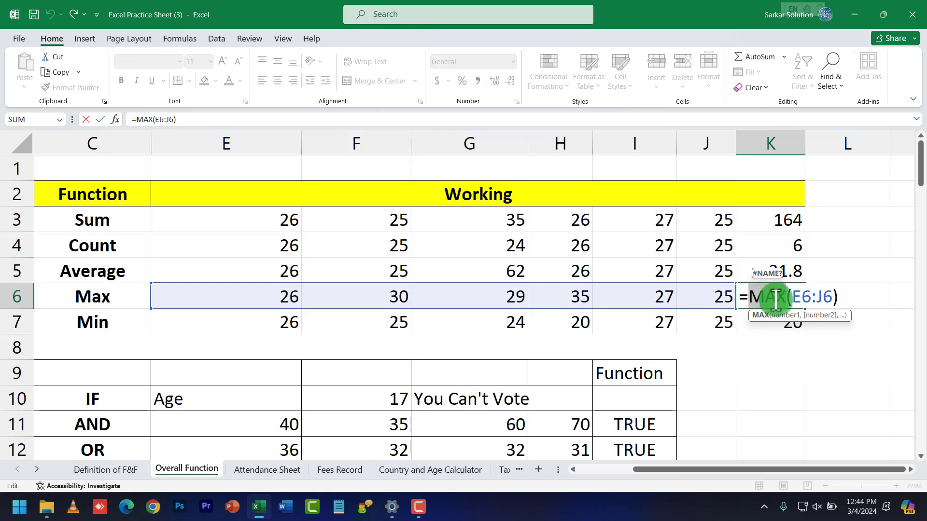
key("Return")
Step: Examine the Min row's first value in E7 and the MIN formula in K7, highlighting its function name
left_click(302, 317)
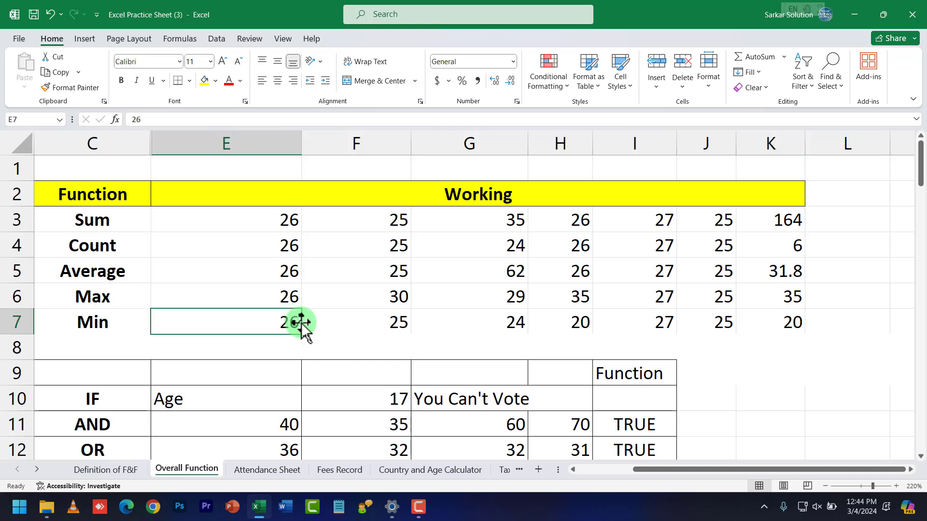
left_click(761, 322)
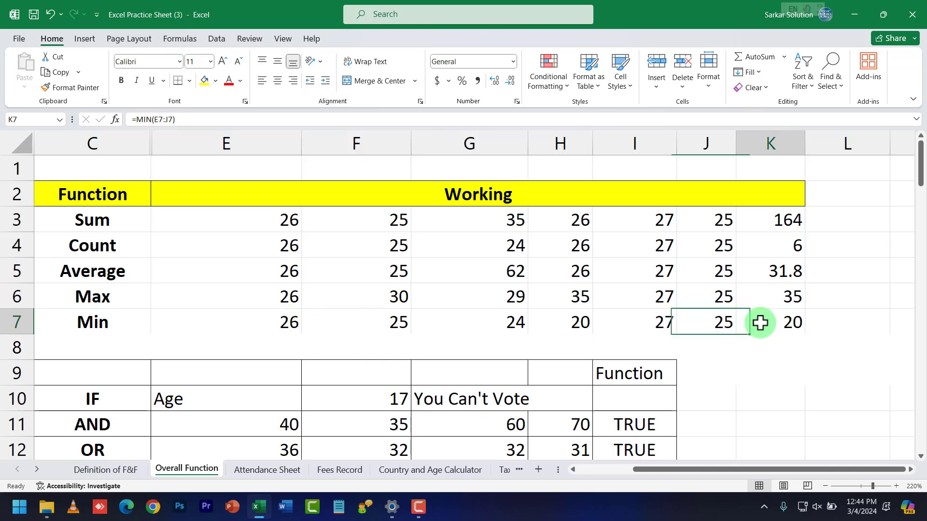
double_click(760, 322)
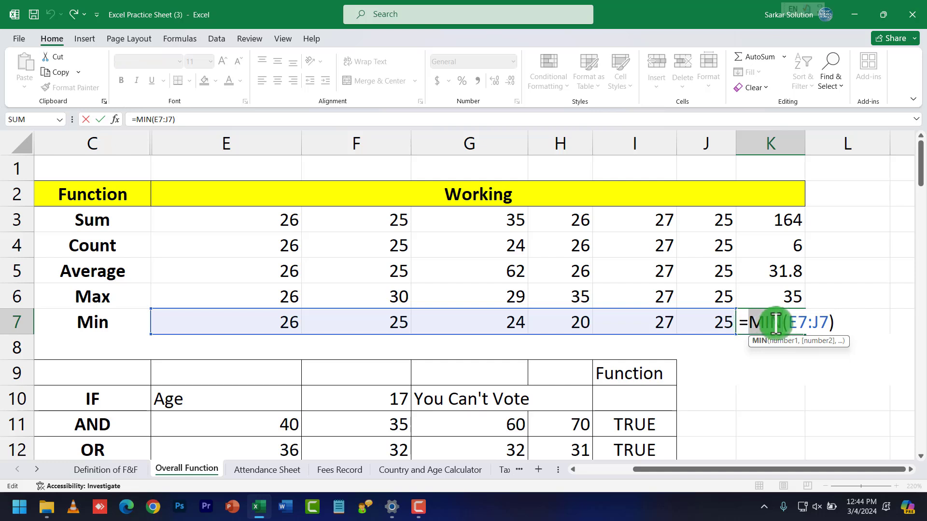
double_click(772, 323)
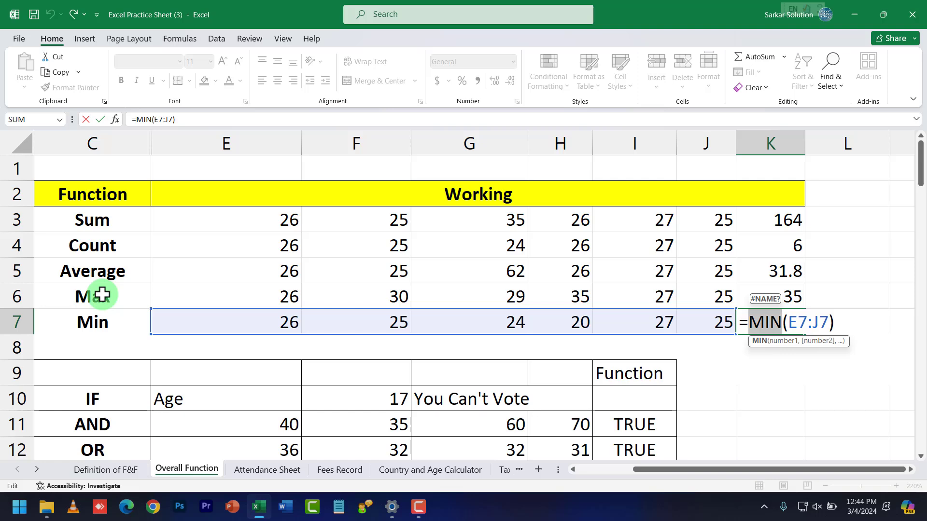
key("Return")
Step: Review the IF row's label in E10, its age value in F10 and the IF formula in G10
scroll(180, 363, "down", 3)
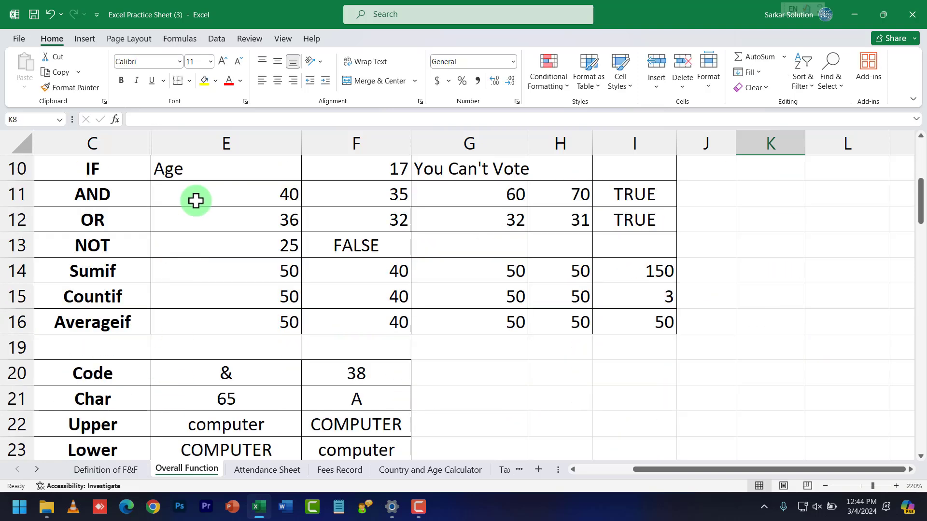
scroll(195, 200, "up", 3)
left_click(264, 264)
left_click(275, 246)
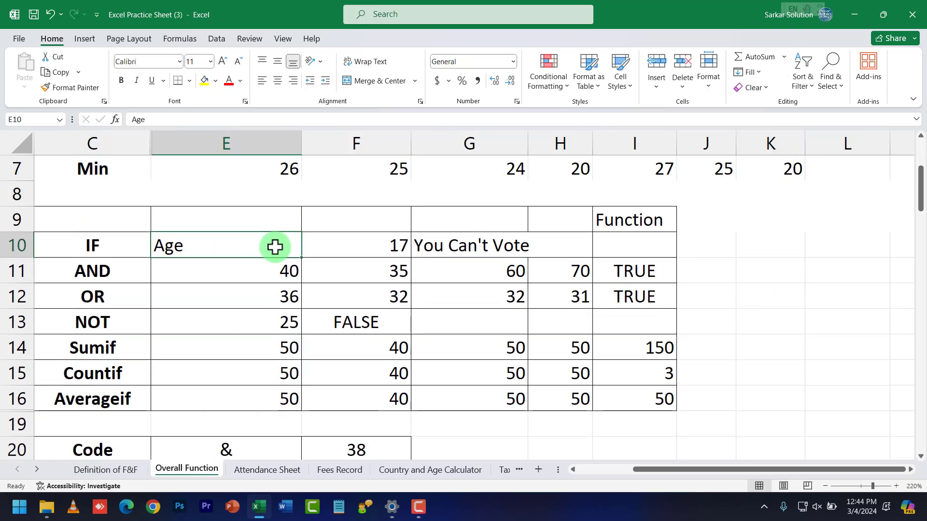
left_click(379, 251)
double_click(381, 253)
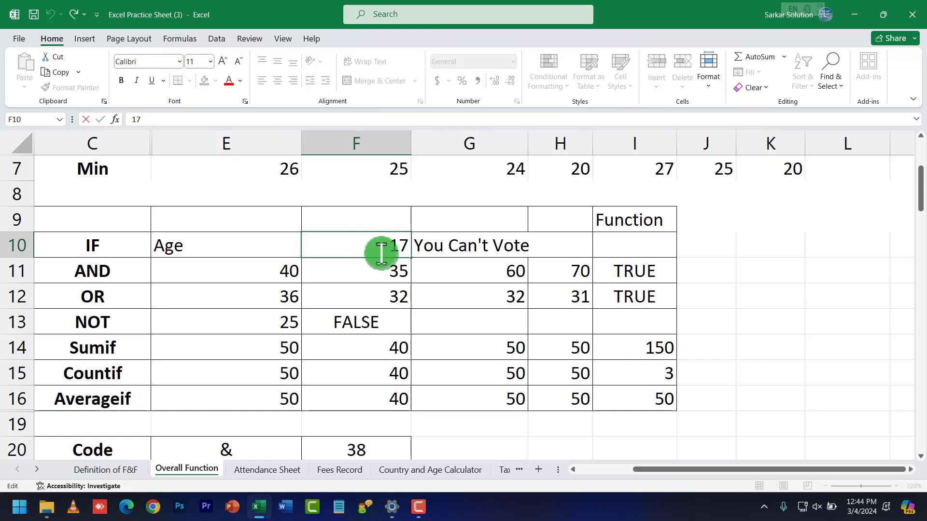
key("Return")
left_click(430, 247)
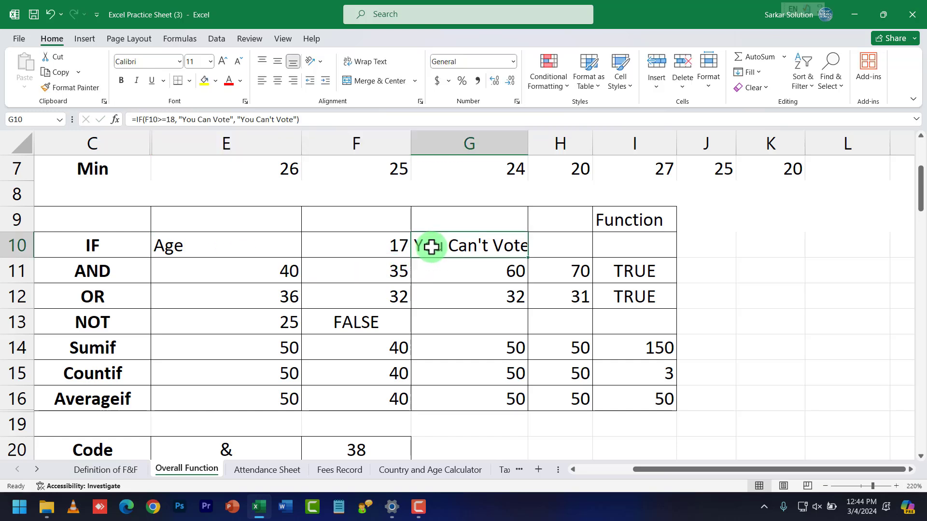
Step: Center the Age label in E10 and the age value in F10 horizontally
left_click(188, 245)
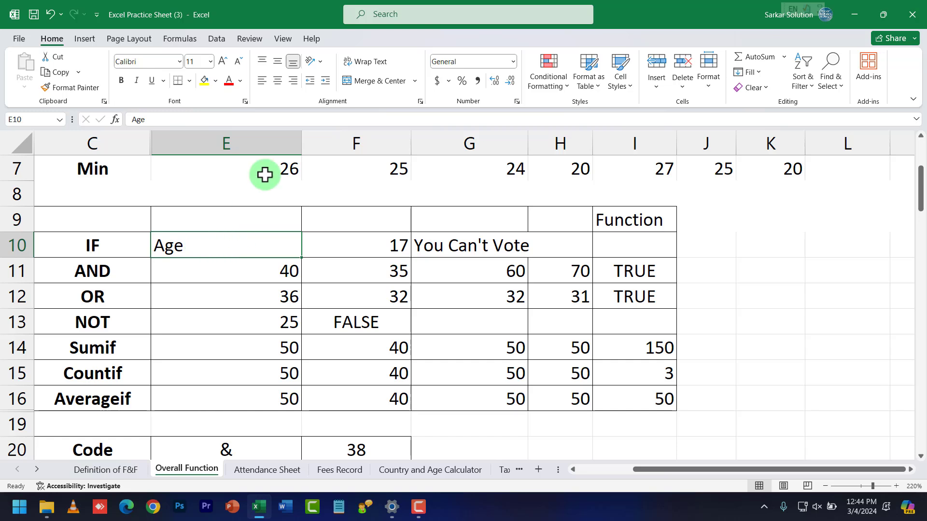
left_click(278, 81)
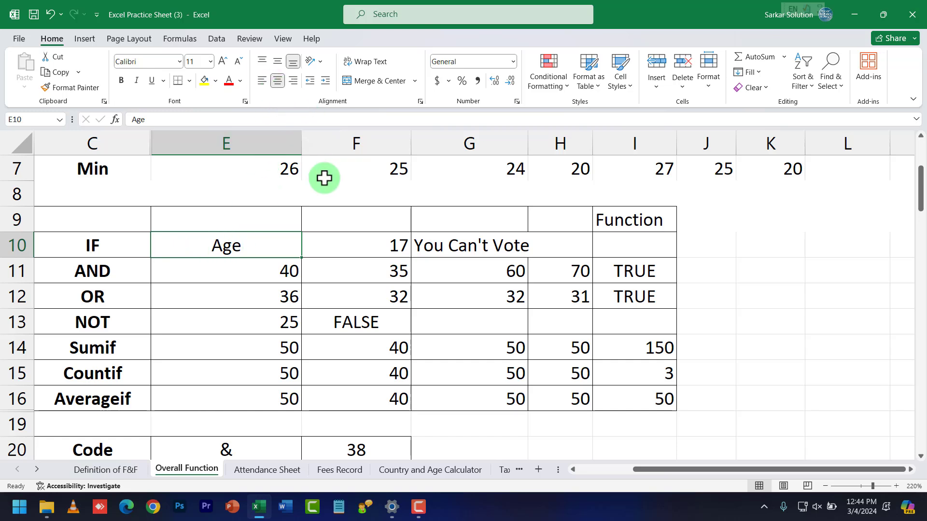
left_click(393, 250)
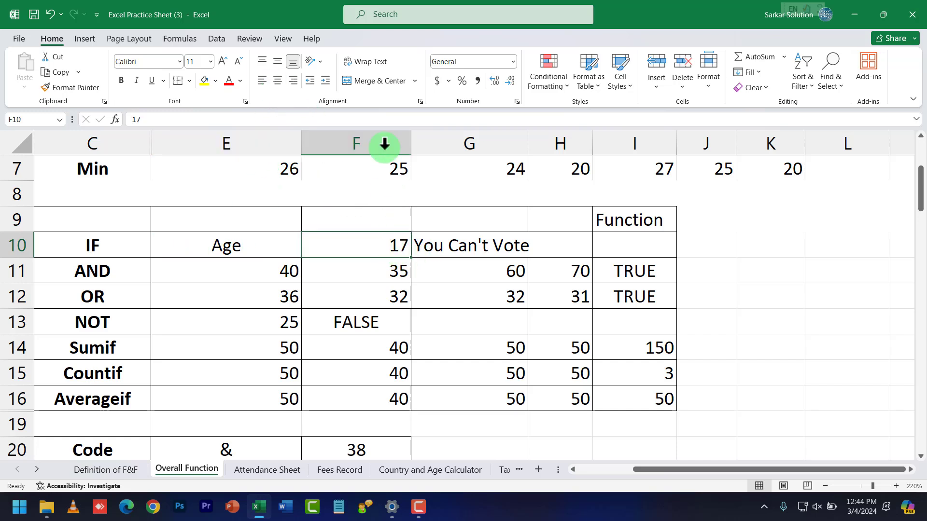
left_click(278, 81)
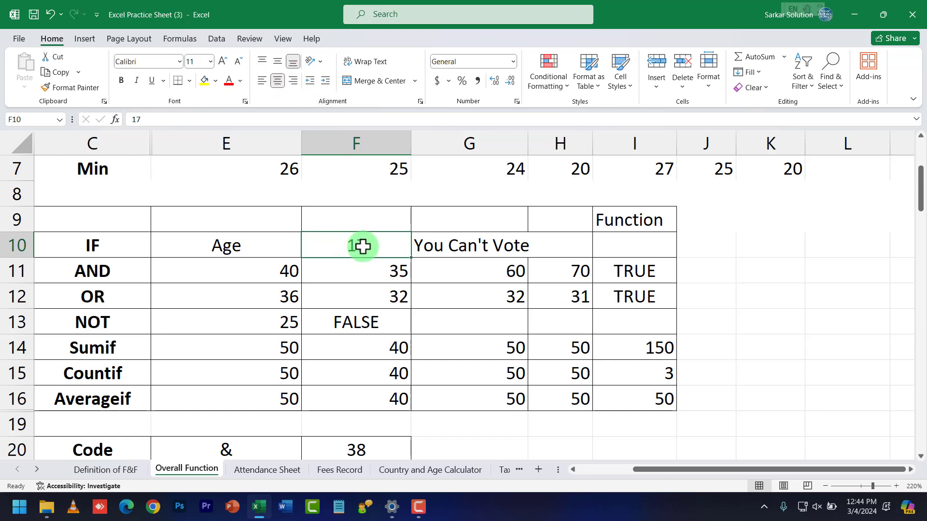
Step: Examine the IF formula in G10, highlighting its function name, the F10>=18 condition and the text results
left_click(445, 245)
double_click(444, 245)
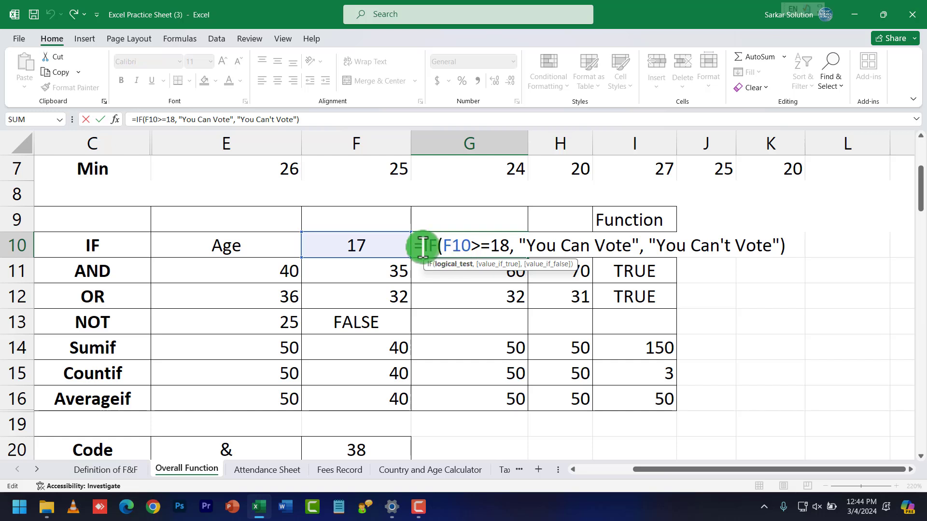
left_click_drag(425, 245, 437, 249)
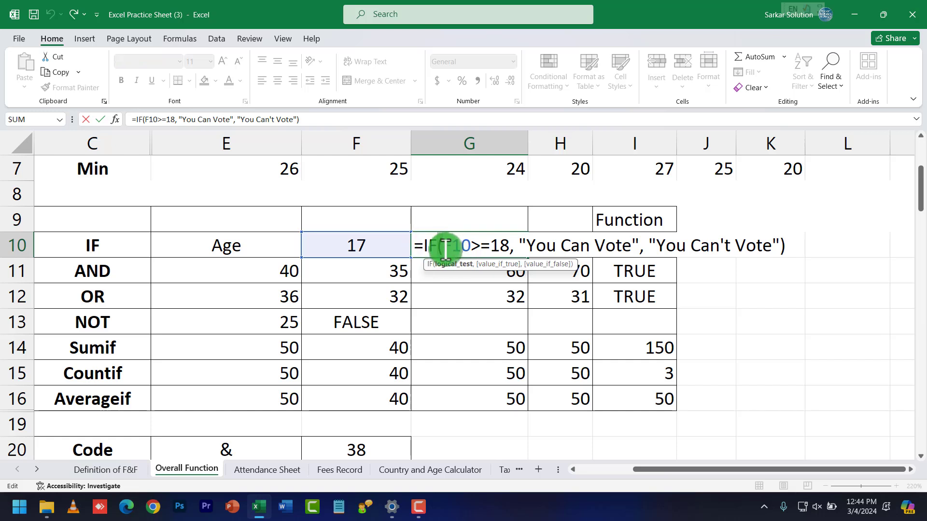
left_click(453, 247)
left_click_drag(453, 246, 509, 247)
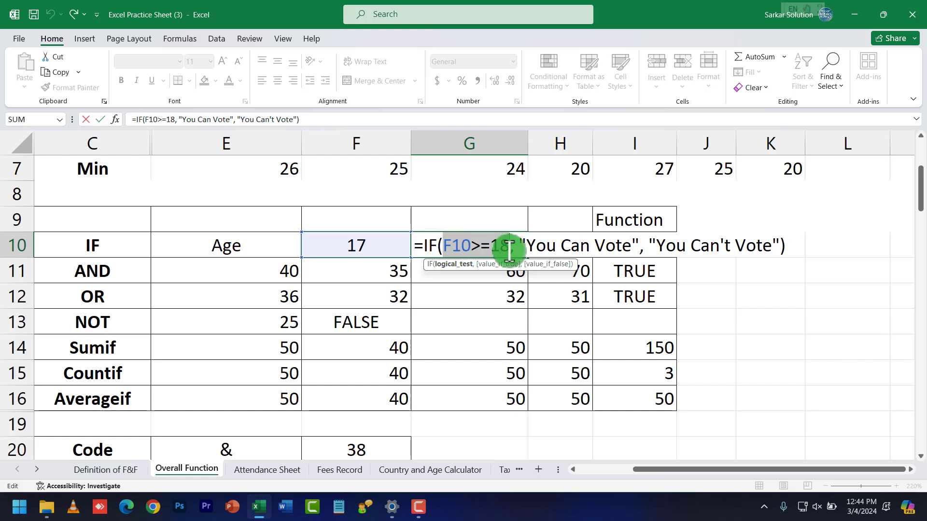
left_click(455, 247)
left_click_drag(454, 246, 443, 246)
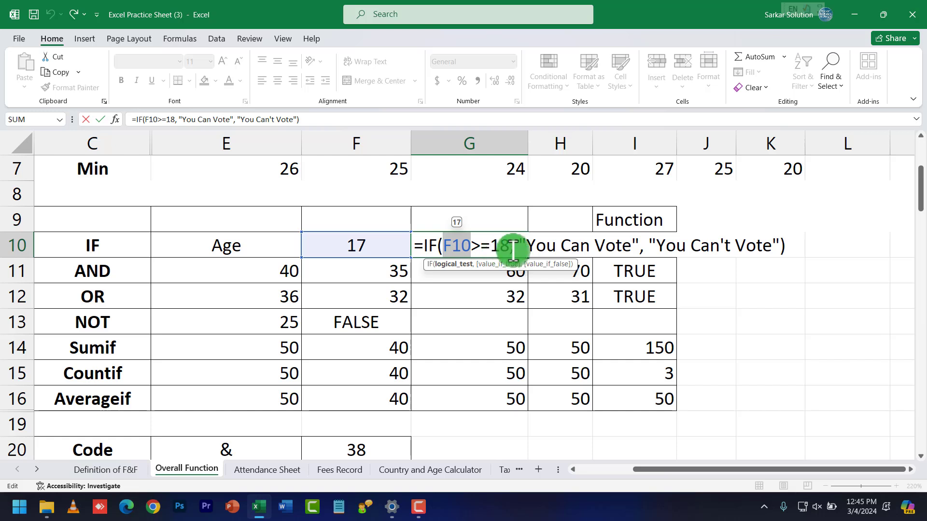
left_click_drag(518, 246, 766, 250)
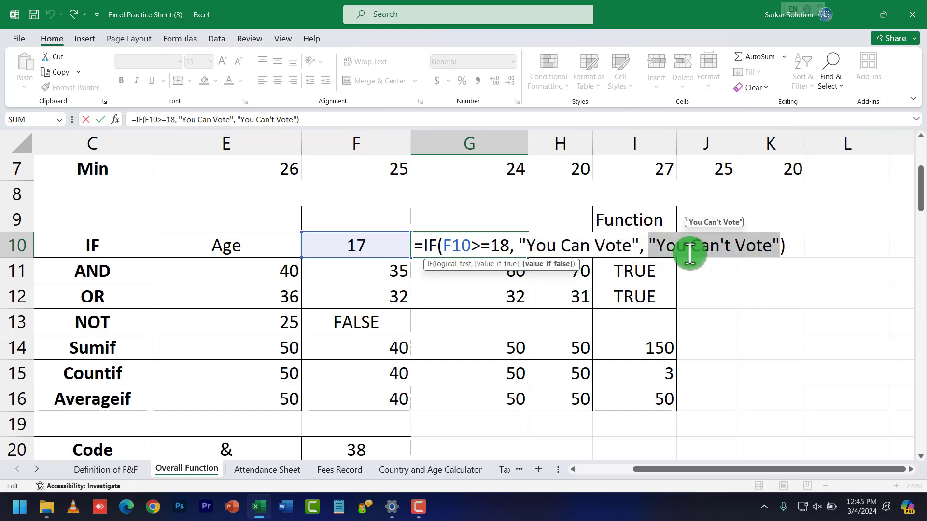
Step: Delete and re-enter the closing quotation mark after "You Can Vote" in the IF formula in G10
left_click(639, 246)
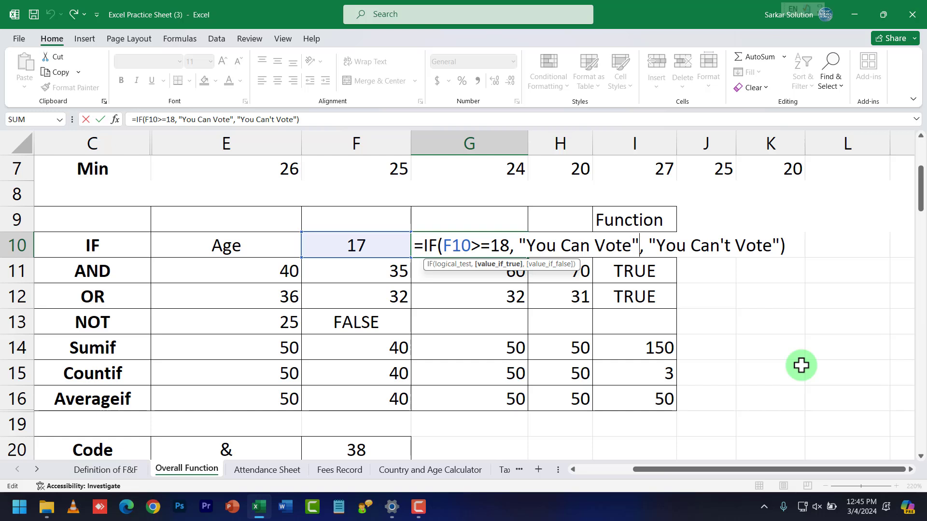
key("BackSpace")
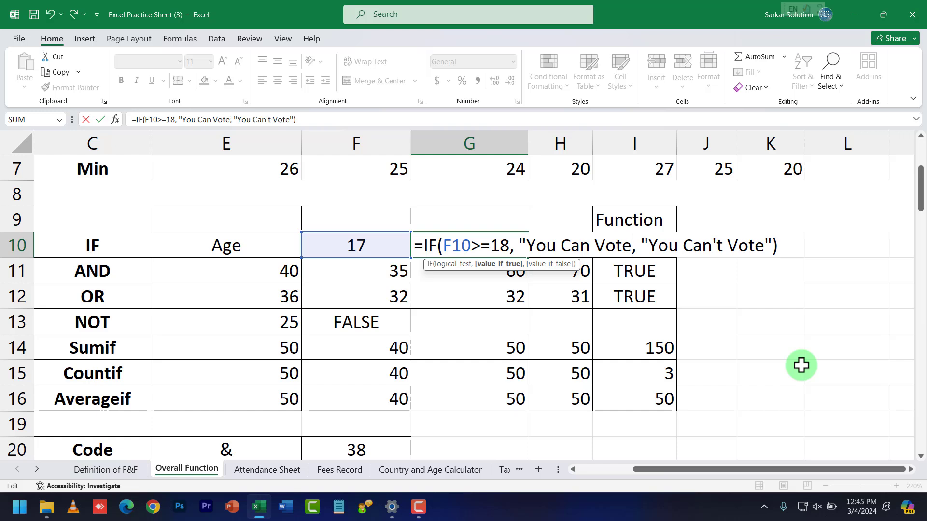
type("\"")
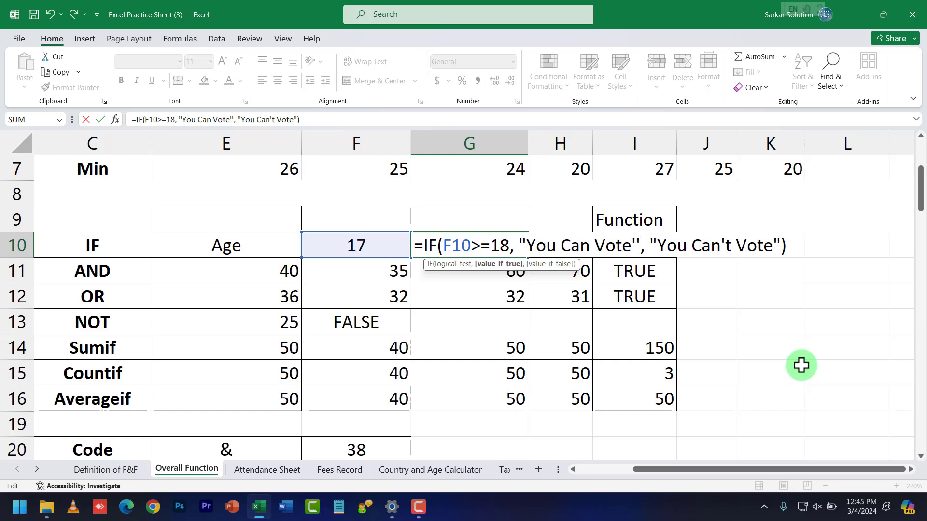
key("BackSpace")
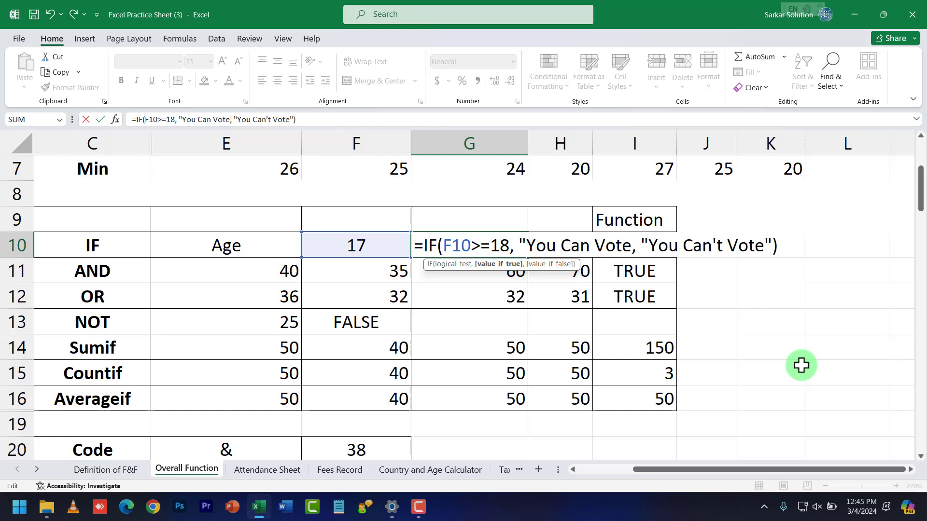
type("\"")
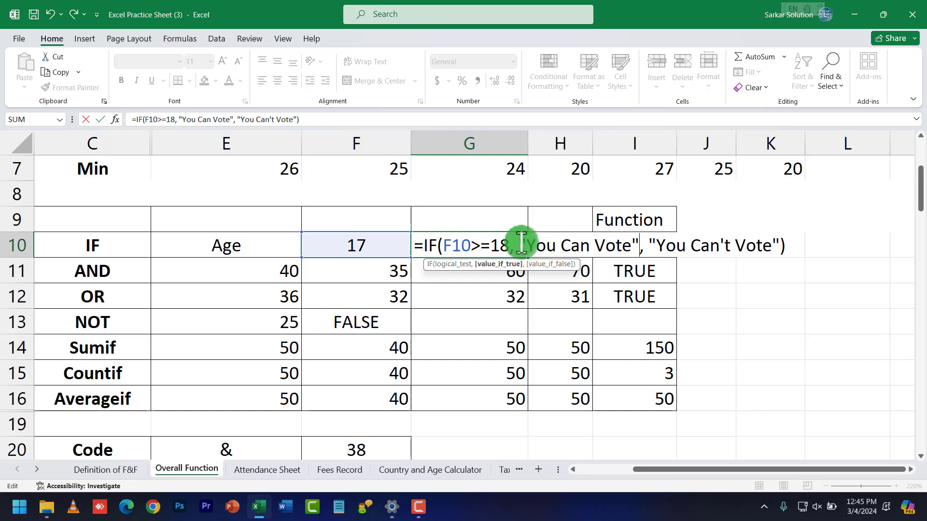
Step: Examine the IF formula in G10, highlighting both text results and the >=18 comparison
left_click_drag(522, 243, 641, 248)
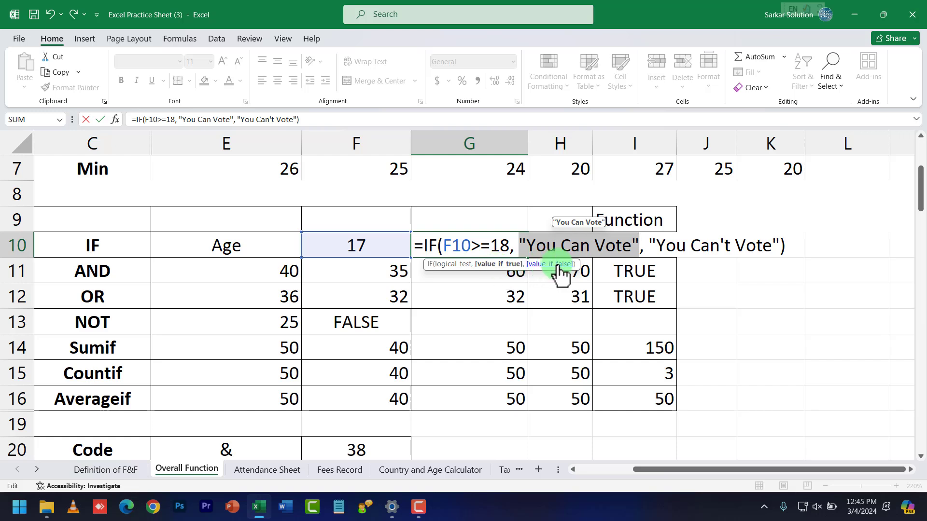
left_click_drag(651, 245, 772, 246)
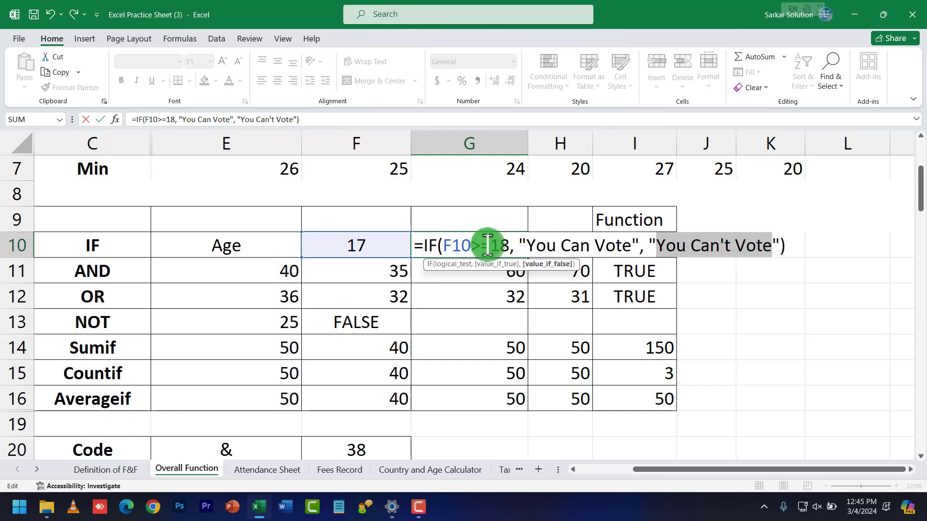
left_click_drag(471, 245, 515, 248)
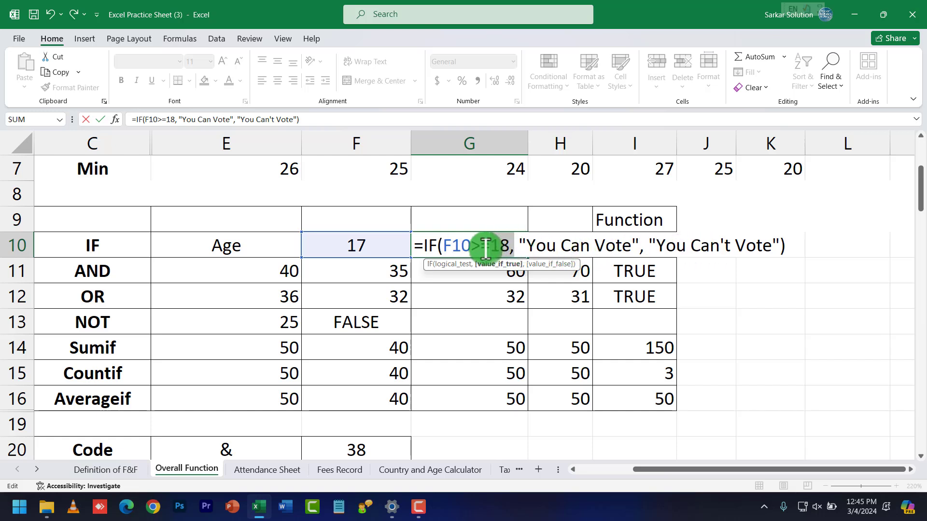
key("BackSpace")
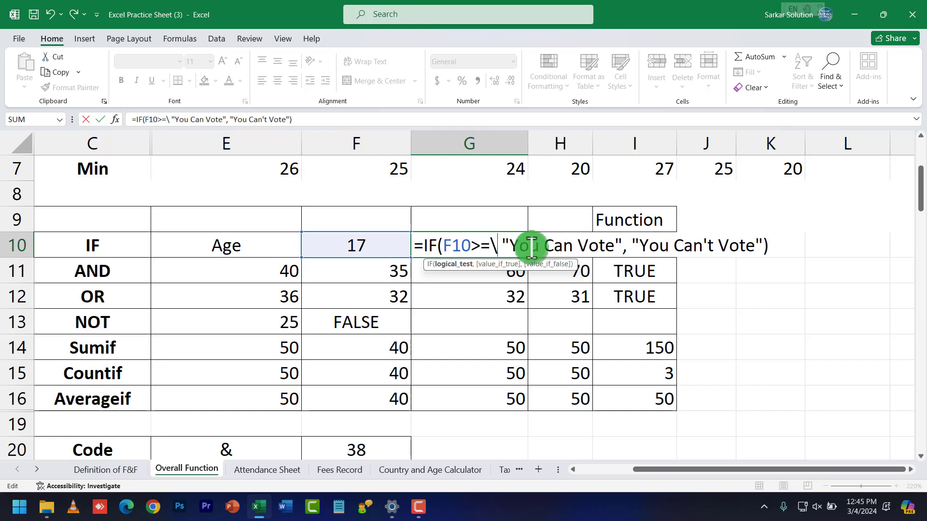
key("Return")
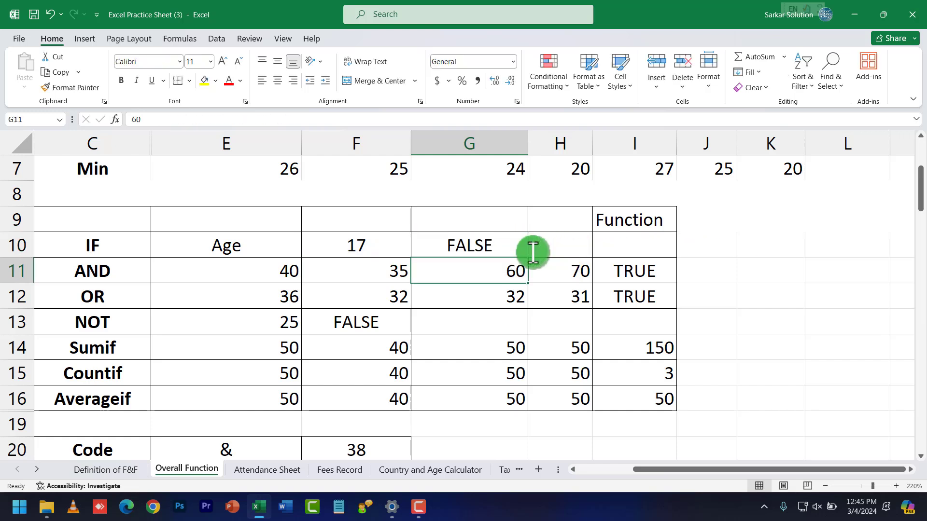
double_click(497, 245)
type("18")
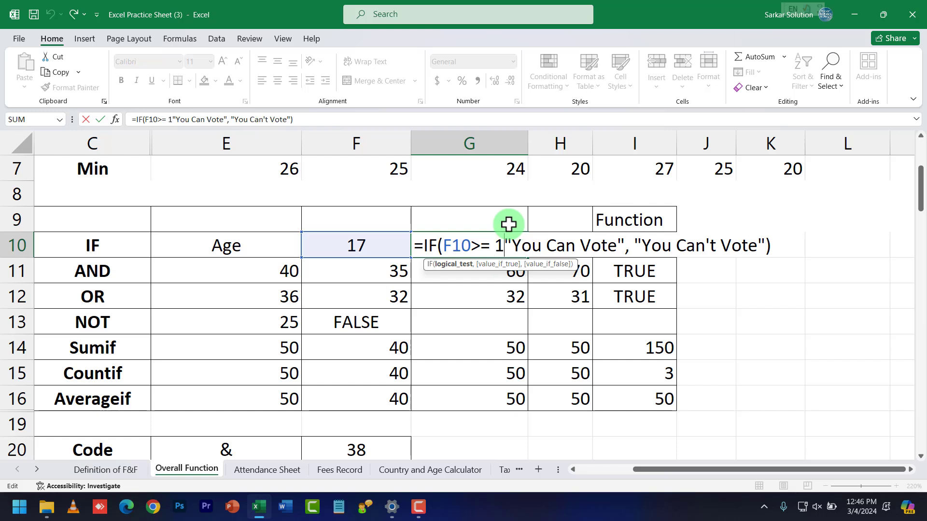
key("Return")
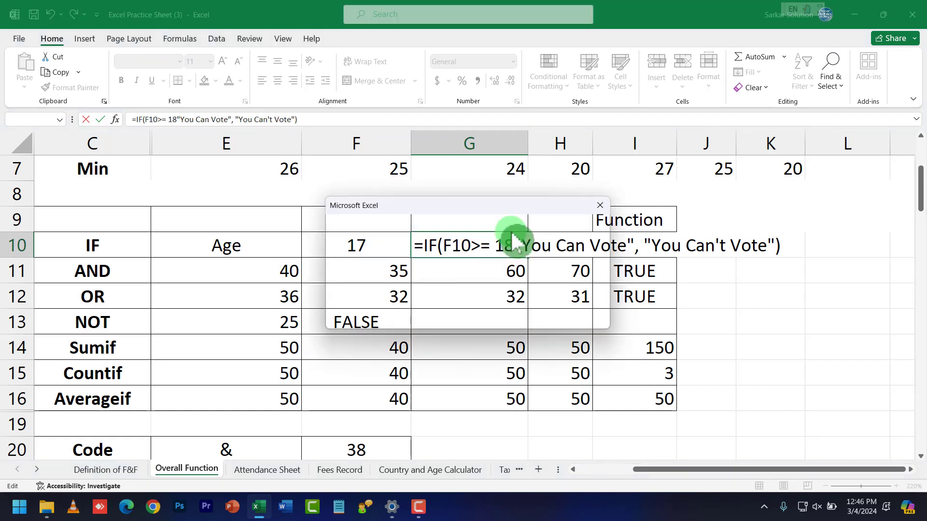
left_click(538, 258)
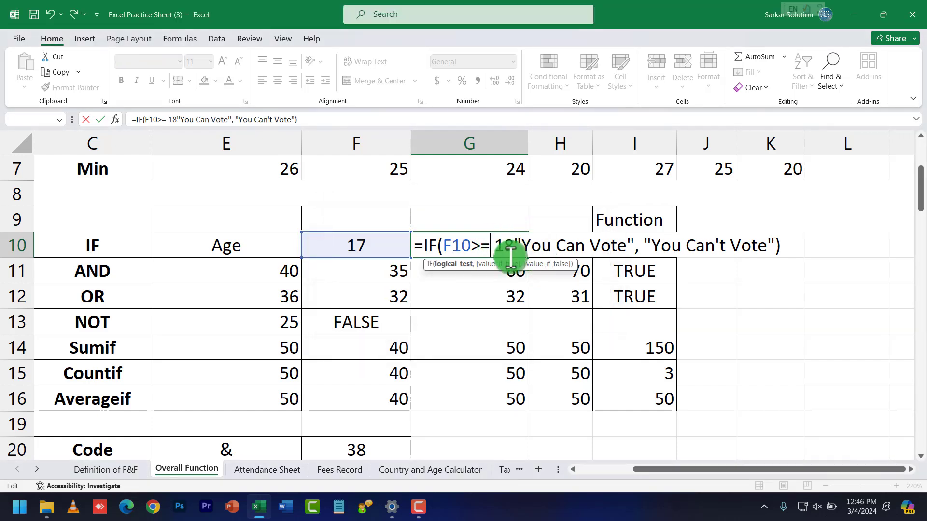
key("BackSpace")
key("Return")
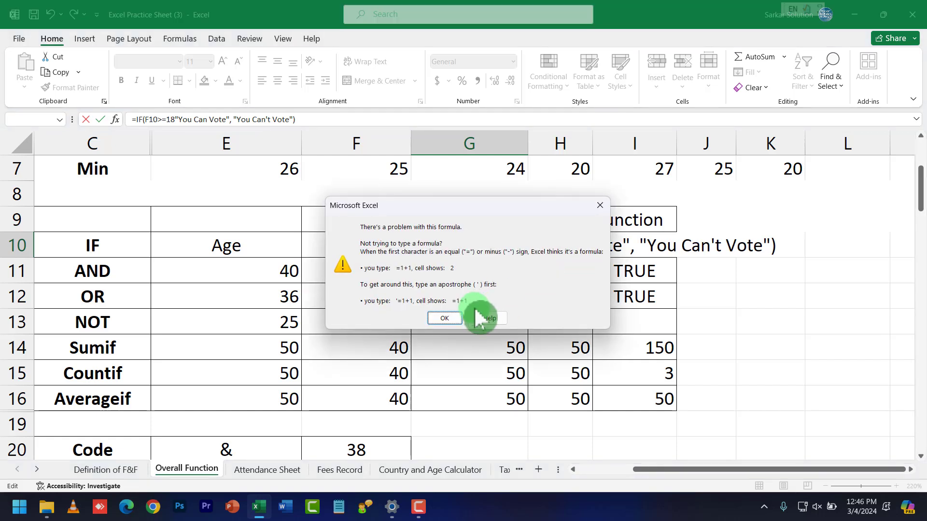
left_click(447, 319)
key("Return")
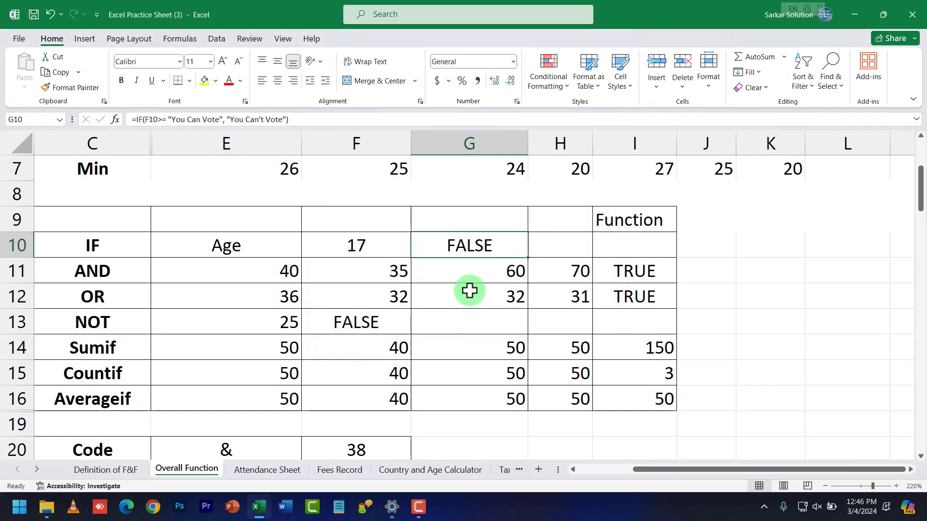
key("ctrl+z")
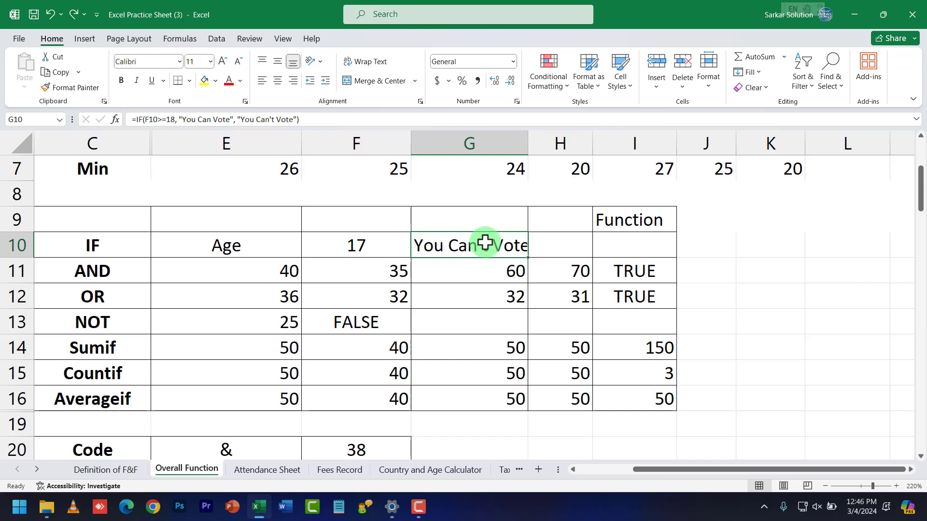
Step: Recheck the IF formula in G10 and set the age in F10 to 18
double_click(481, 248)
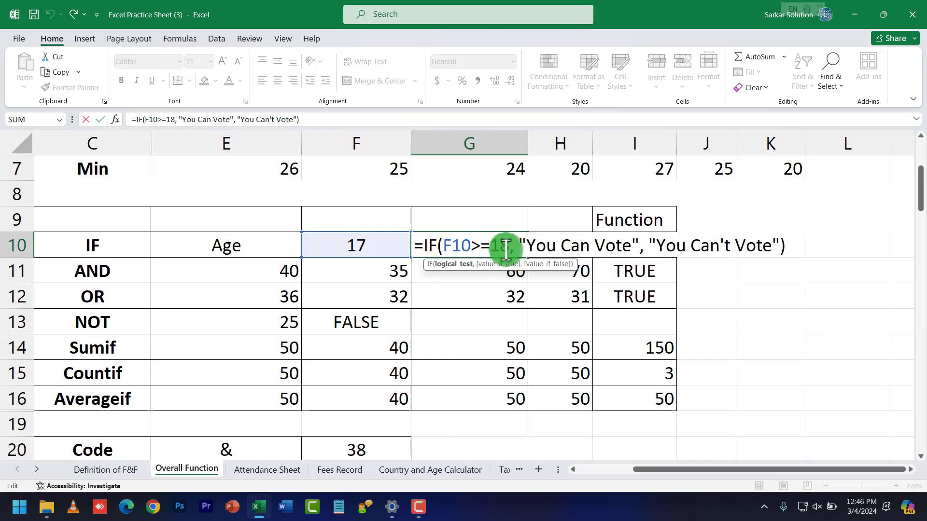
key("Return")
left_click(454, 246)
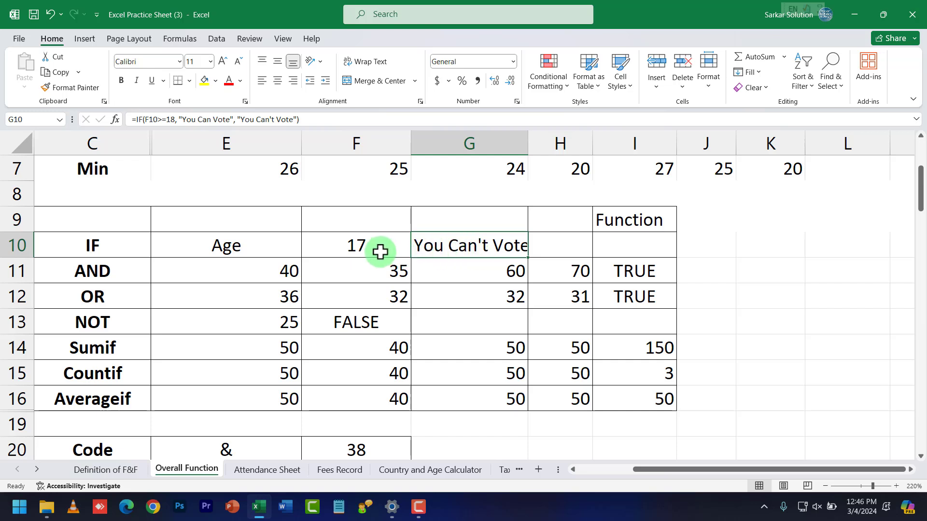
left_click(359, 247)
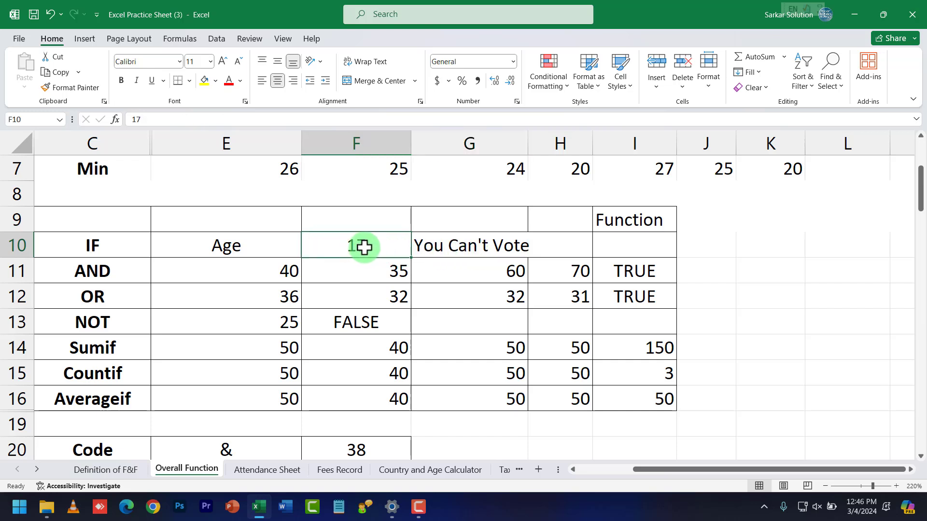
type("18")
key("Return")
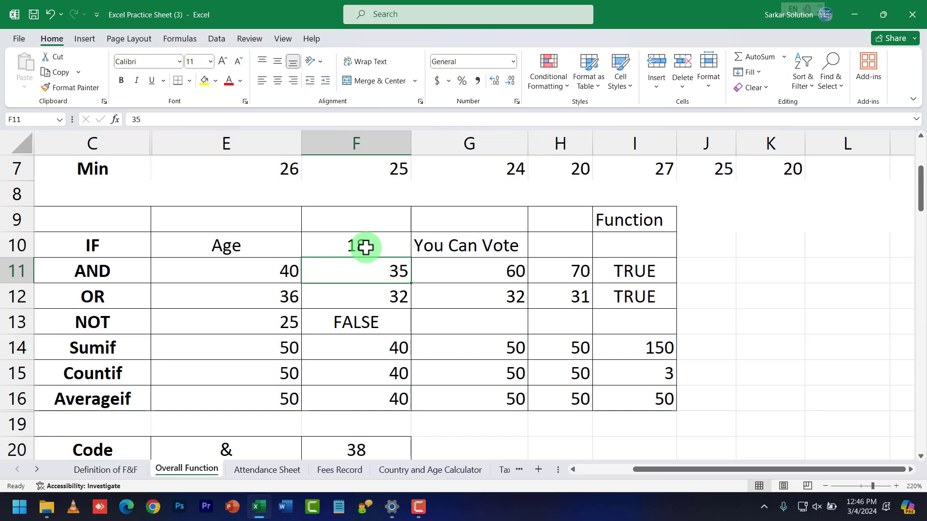
Step: Compare the age in F10 with the IF formula in G10, highlighting the threshold 18 and both text results
double_click(449, 244)
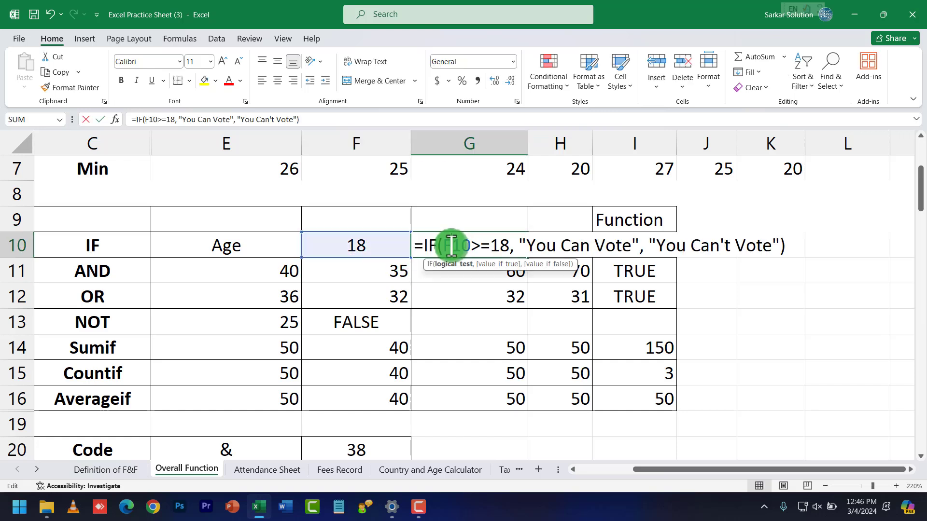
left_click_drag(527, 247, 617, 242)
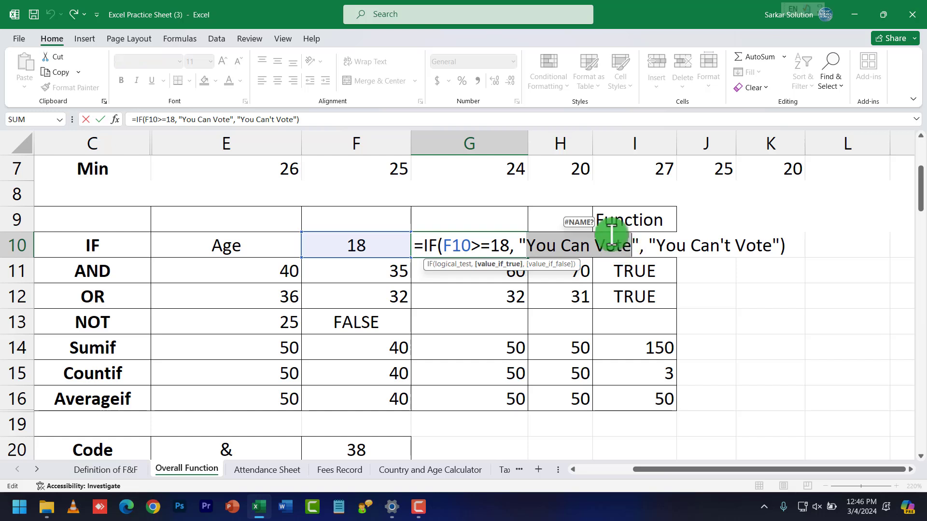
key("Return")
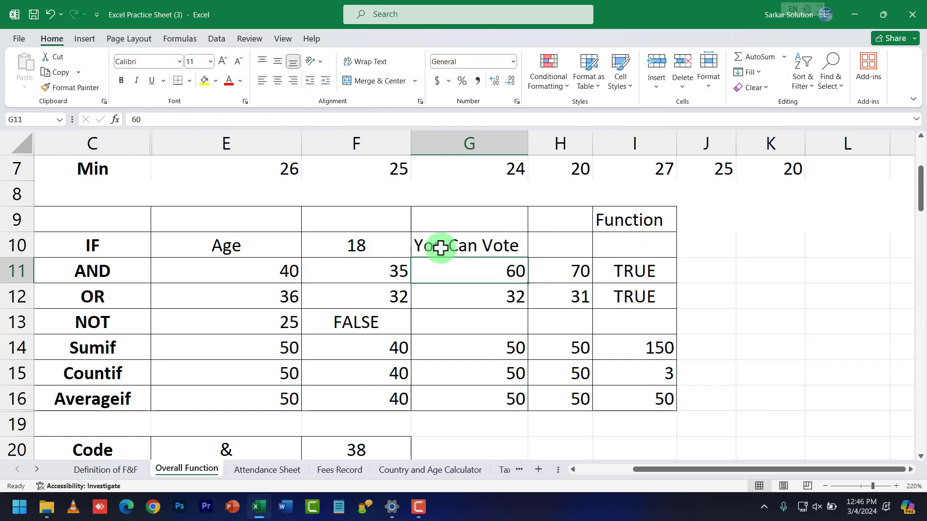
left_click(386, 246)
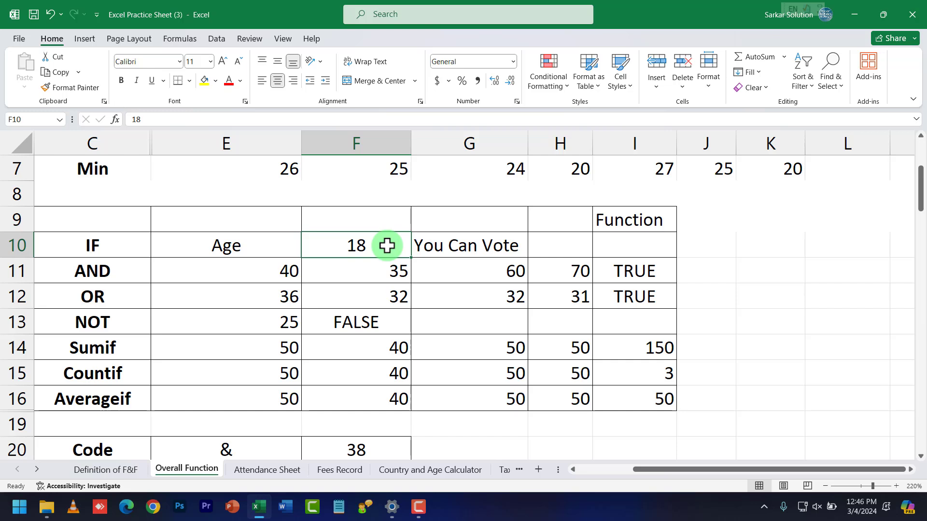
double_click(475, 246)
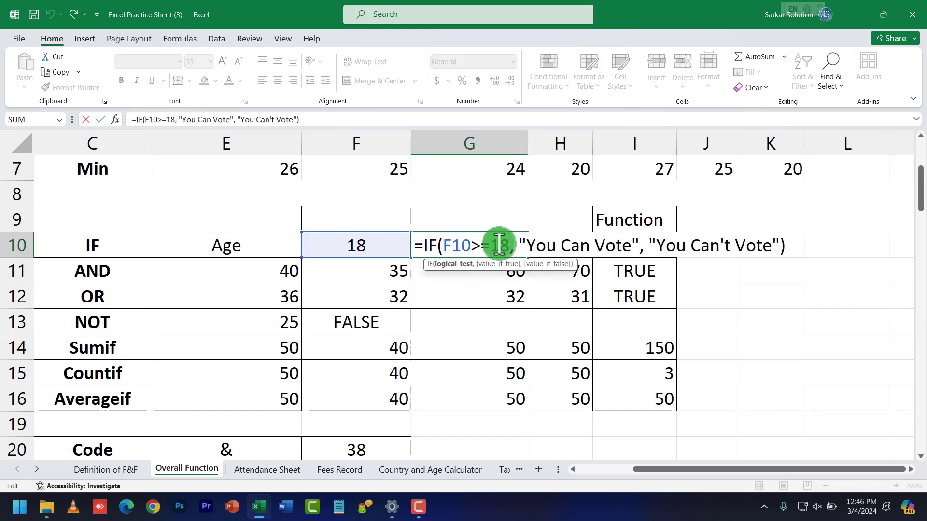
left_click_drag(499, 246, 512, 246)
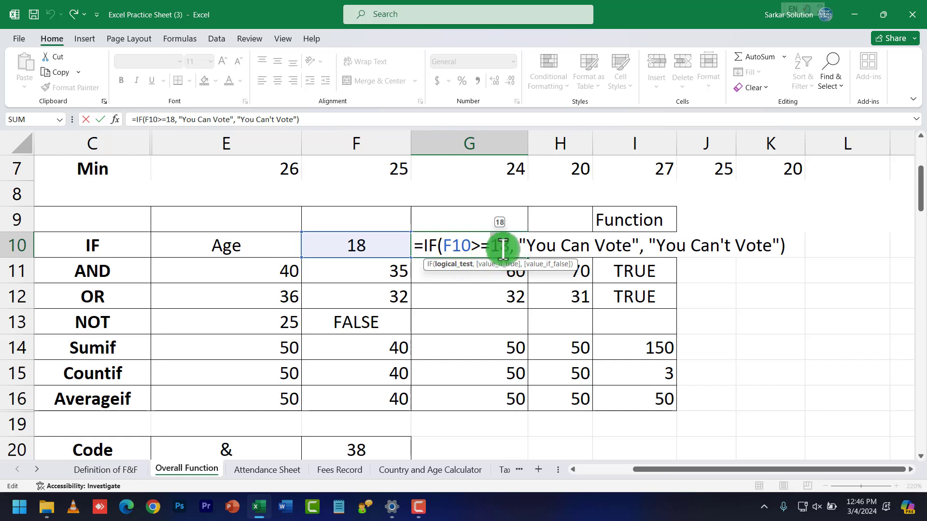
double_click(501, 246)
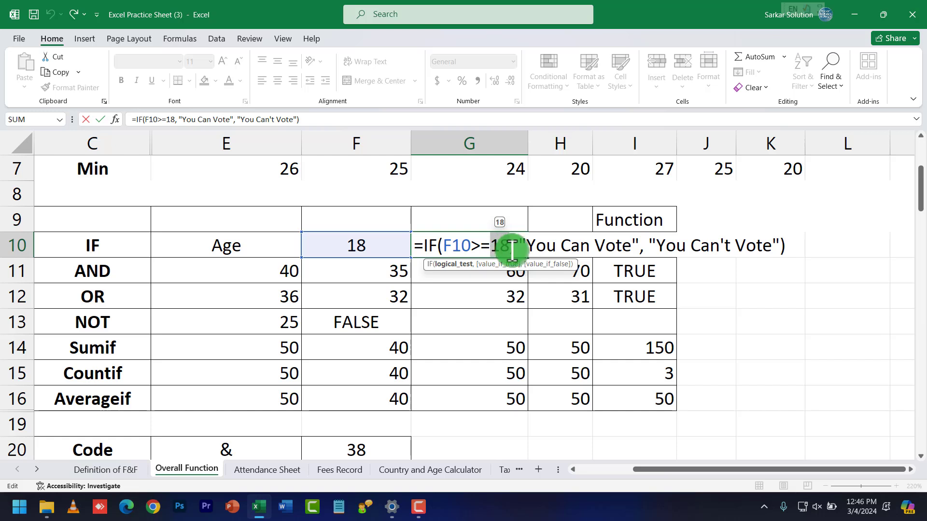
left_click_drag(525, 246, 631, 246)
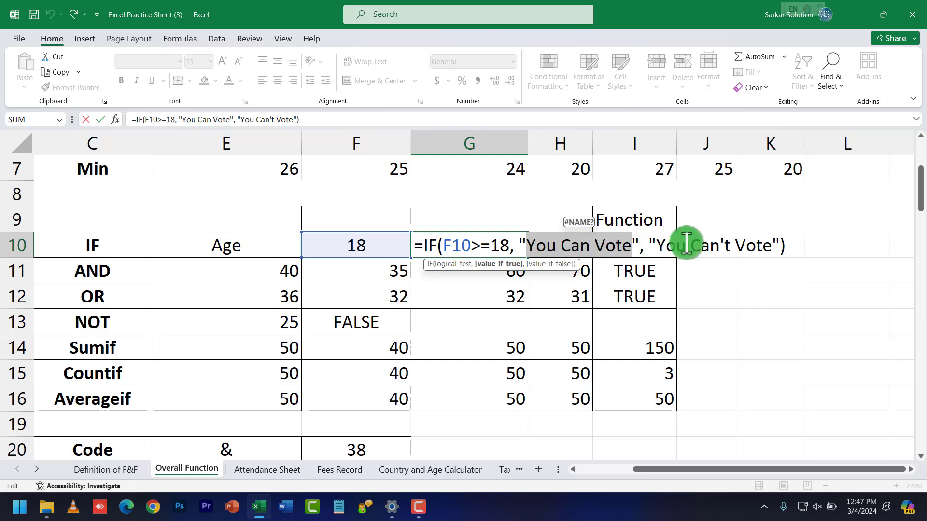
left_click(660, 246)
left_click_drag(660, 246, 773, 246)
key("Return")
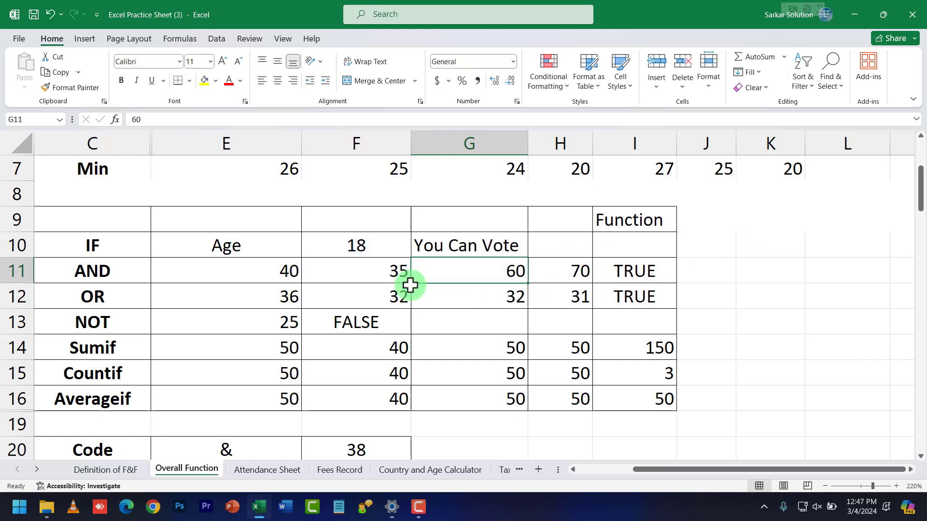
Step: Review the AND row's values in E11:H11 with its function cell I11, and the OR row's values in E12:H12
left_click(334, 271)
left_click_drag(240, 270, 574, 273)
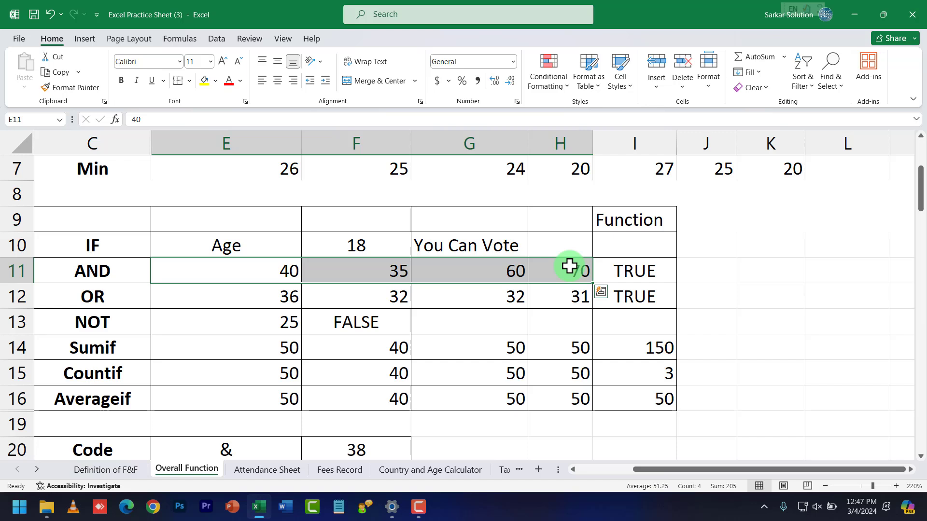
left_click(570, 266)
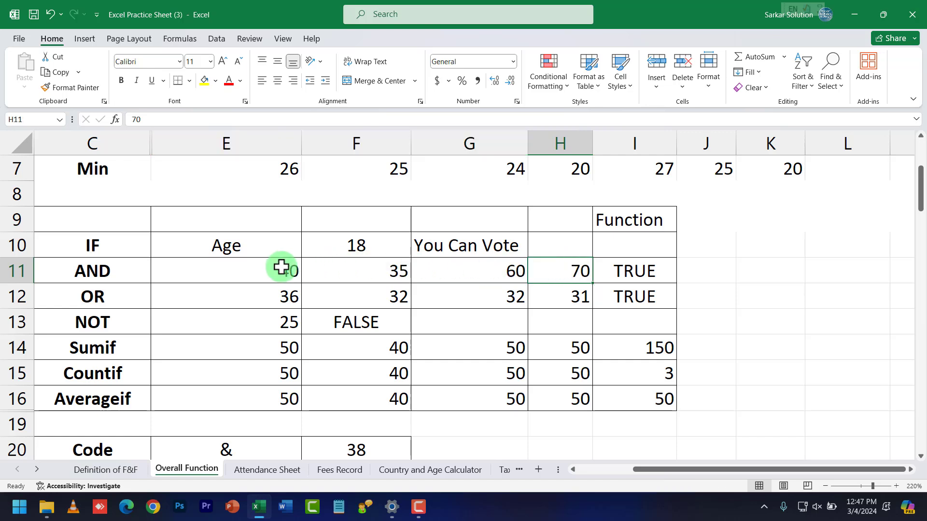
left_click(266, 268)
left_click(261, 292)
left_click_drag(261, 293, 538, 292)
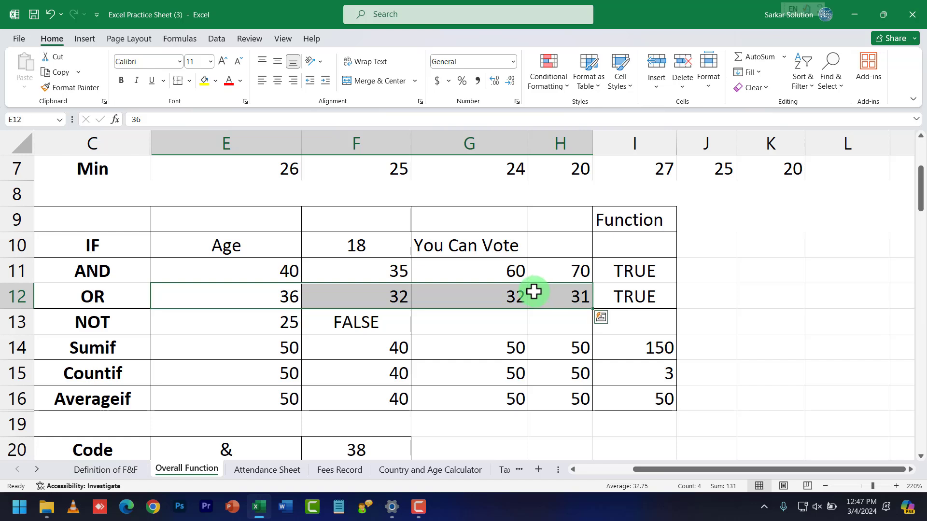
left_click(105, 276)
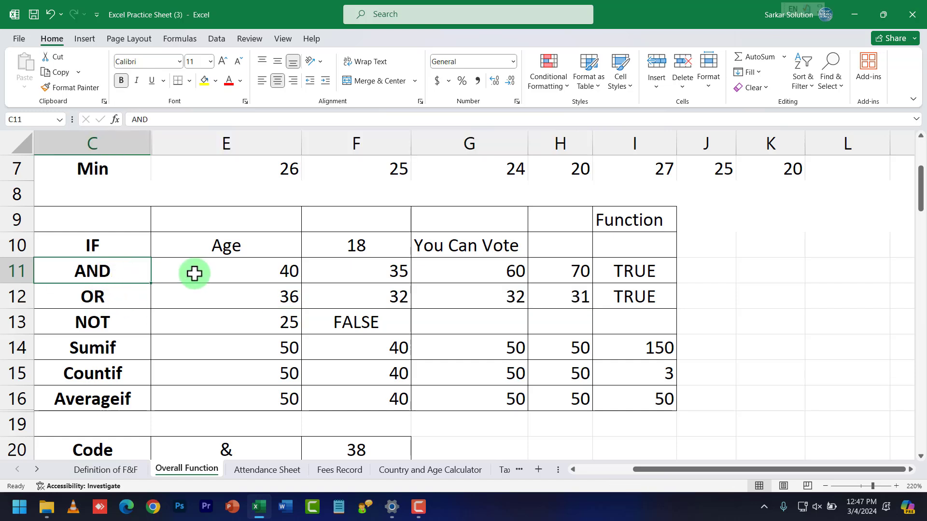
left_click_drag(248, 273, 587, 272)
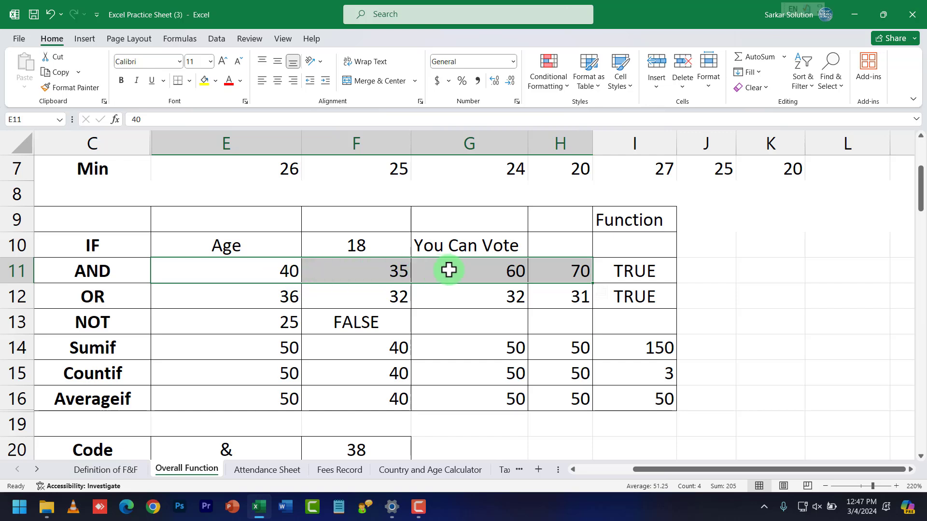
left_click(645, 274)
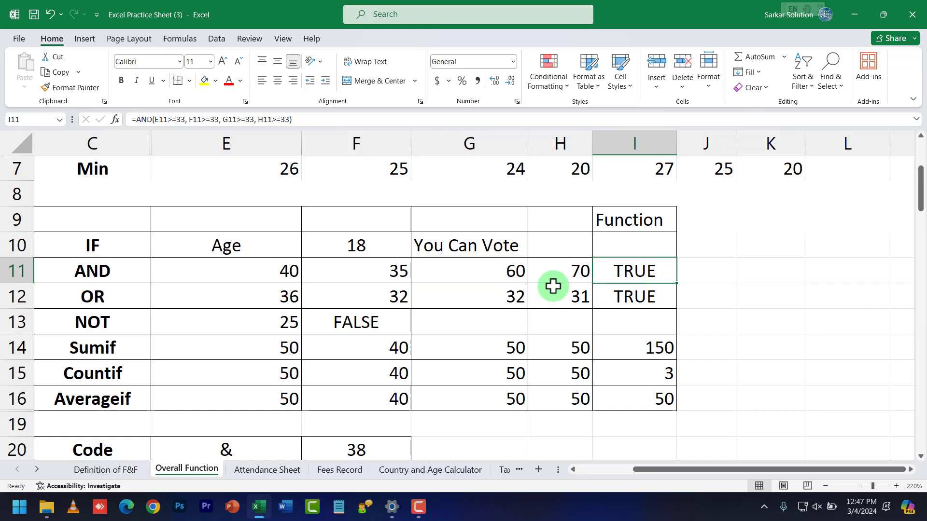
left_click_drag(241, 304, 579, 296)
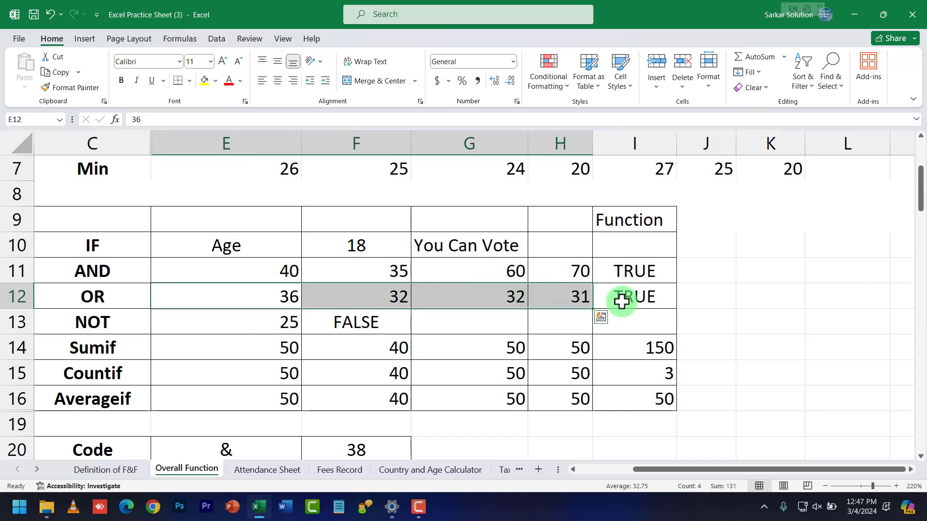
Step: Examine the AND formula in I11, highlighting its first condition, E11>=33
left_click(634, 273)
double_click(637, 273)
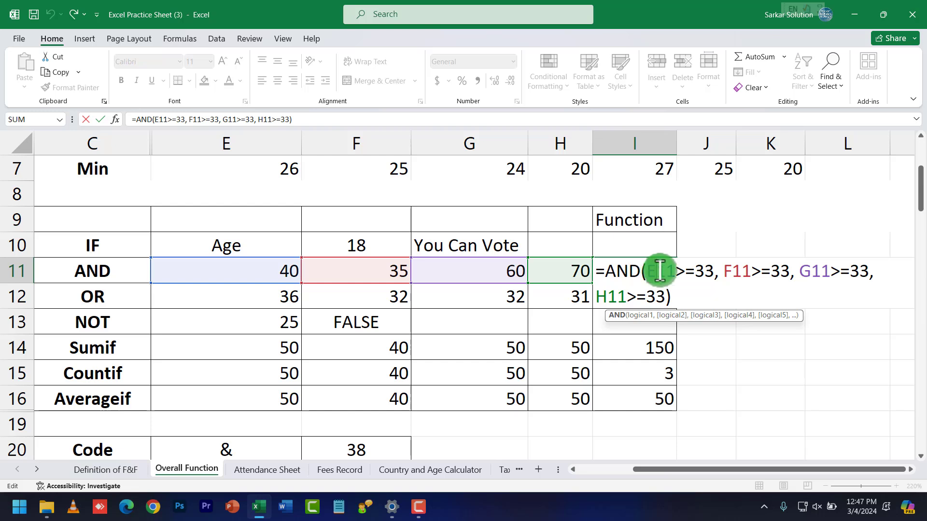
left_click_drag(647, 271, 713, 272)
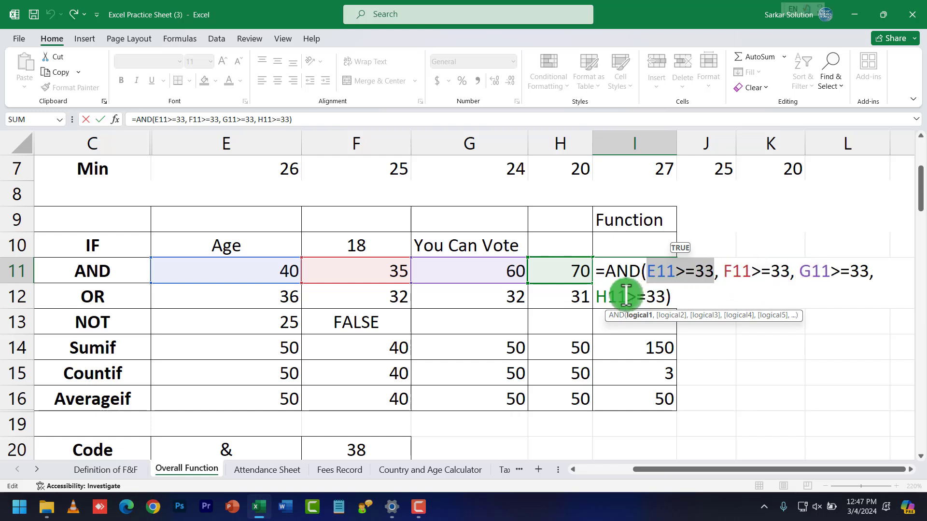
key("Return")
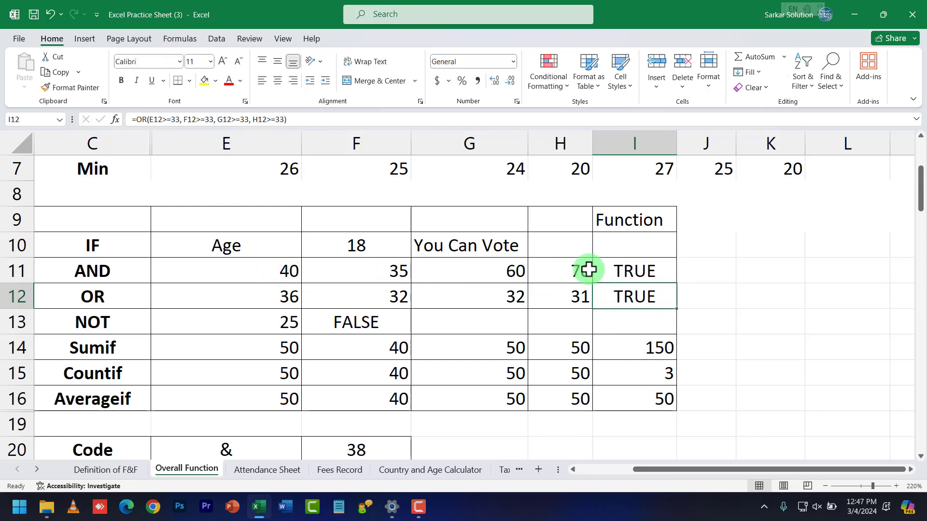
Step: Set the AND row's third value, in G11, to 30
left_click(479, 267)
type("30")
key("Return")
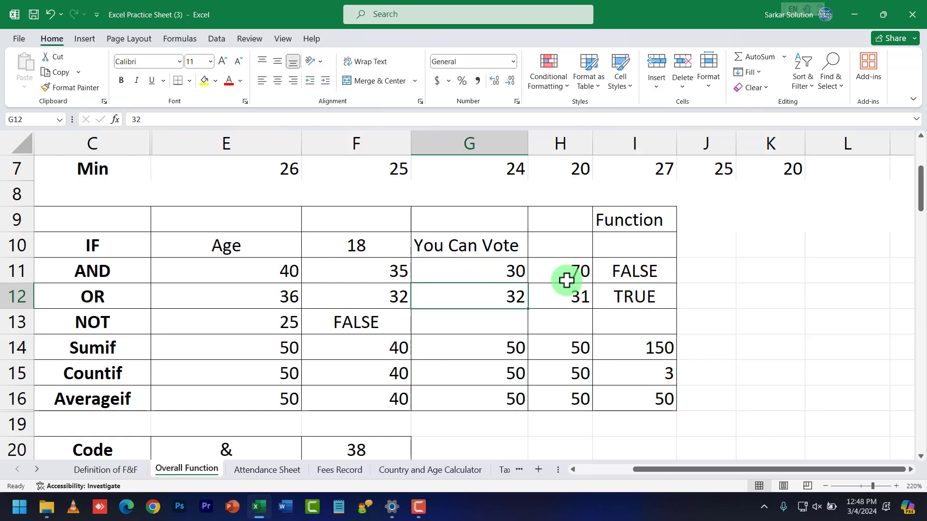
Step: Set the AND row's third value, in G11, to 36
left_click(507, 274)
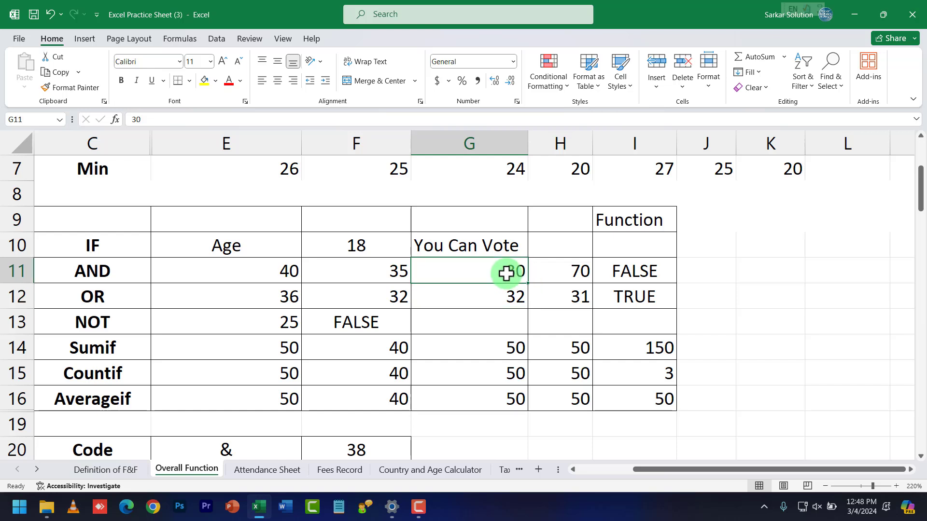
type("3")
key("Return")
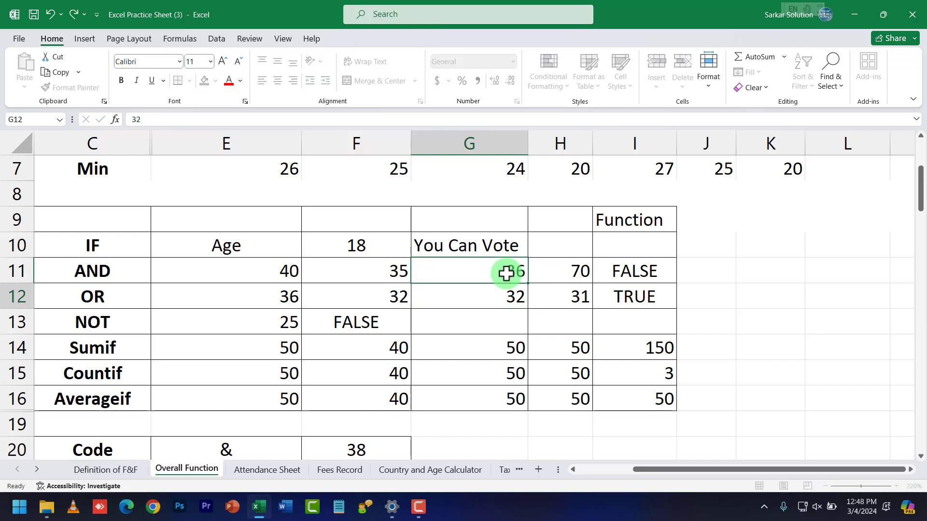
Step: Review the AND formula in I11, highlighting part of its first >=33 comparison, and check its result
left_click(631, 270)
double_click(630, 271)
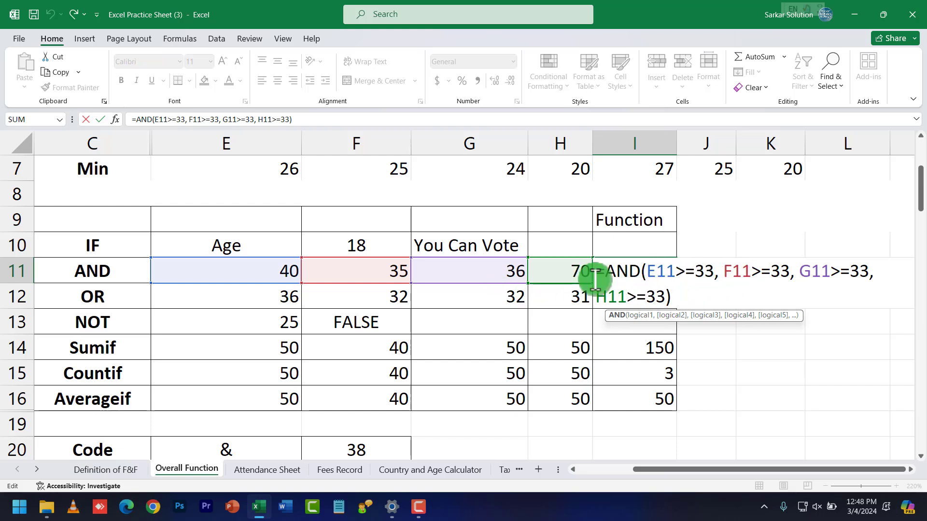
double_click(686, 270)
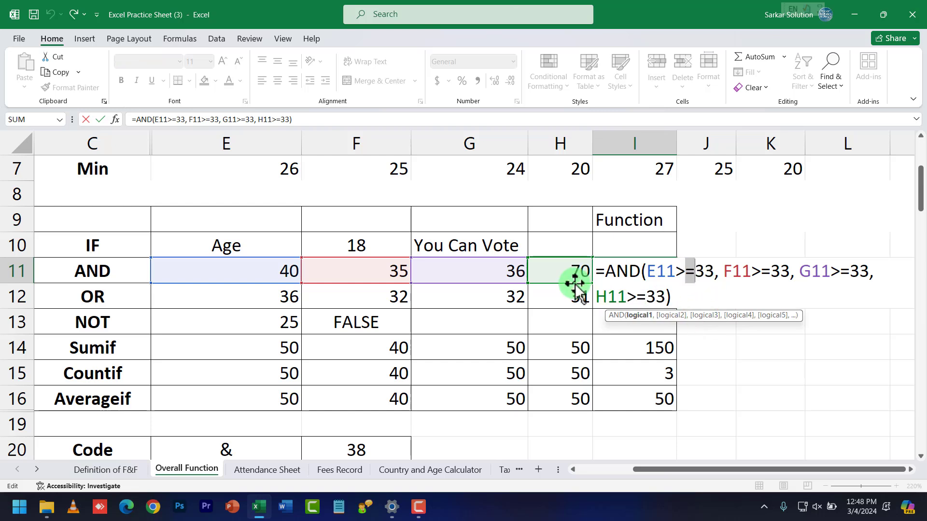
key("Return")
left_click(641, 271)
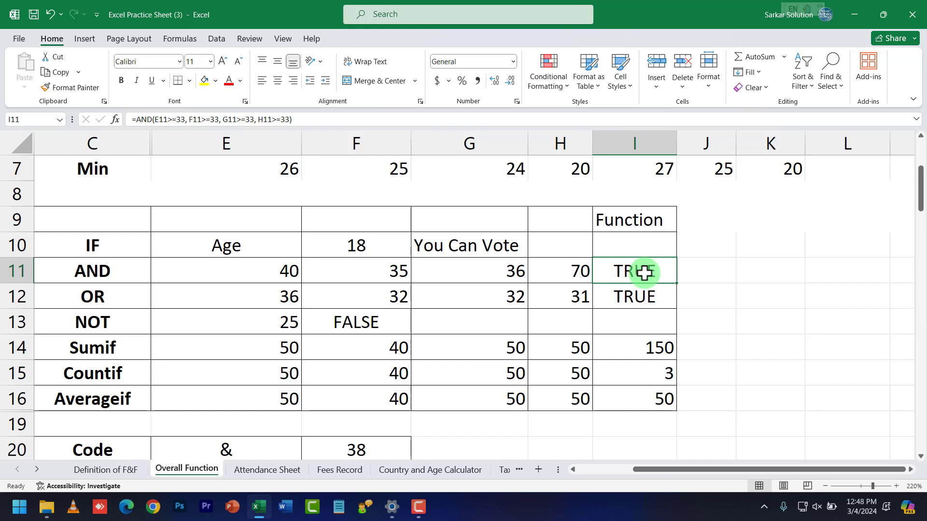
Step: Compare the OR row's values in E12:H12 with the OR formula in I12, highlighting the threshold 33
left_click_drag(283, 296, 563, 297)
double_click(630, 296)
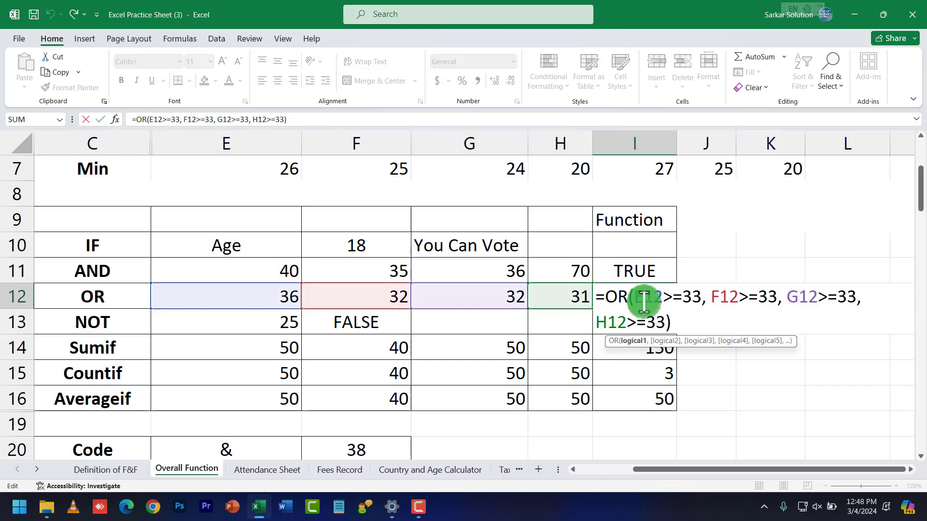
left_click_drag(682, 295, 719, 297)
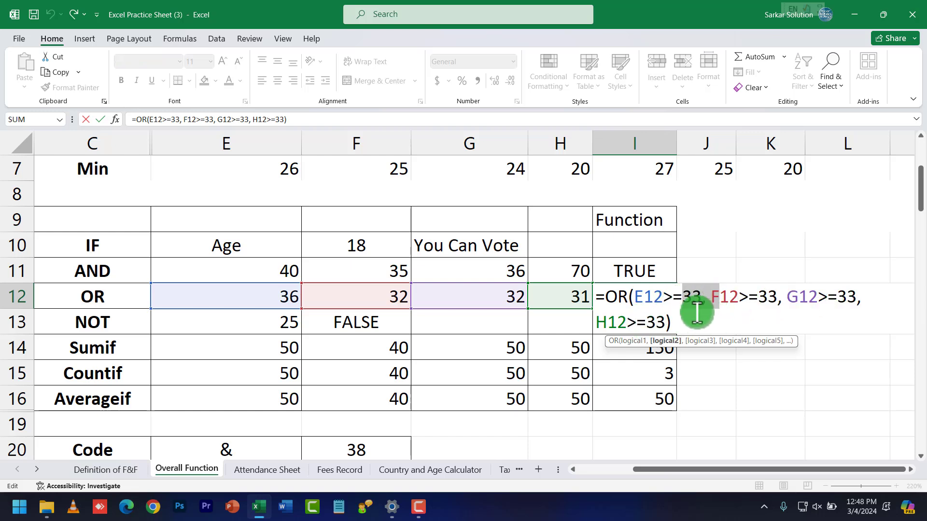
key("Return")
left_click(290, 296)
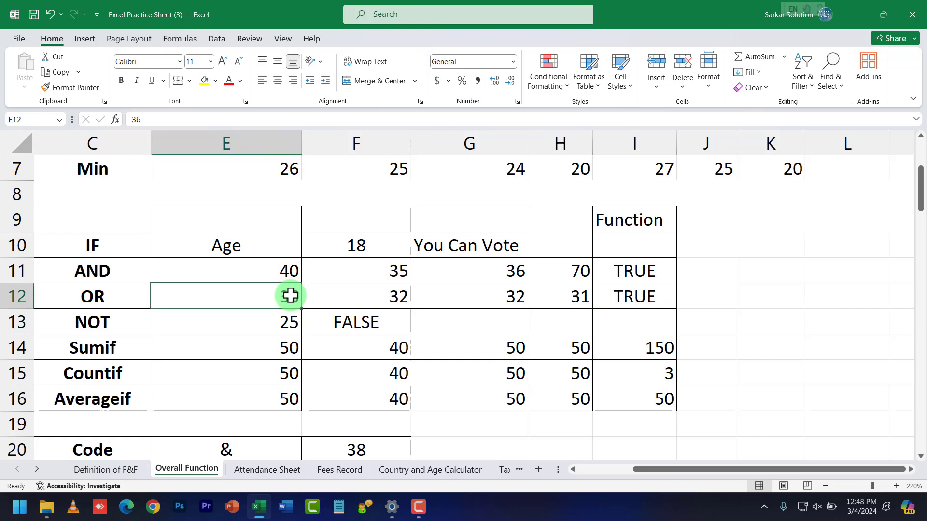
left_click(637, 307)
Step: Set the OR row's second value, in F12, to 36 and its third value, in G12, to 39
left_click(391, 292)
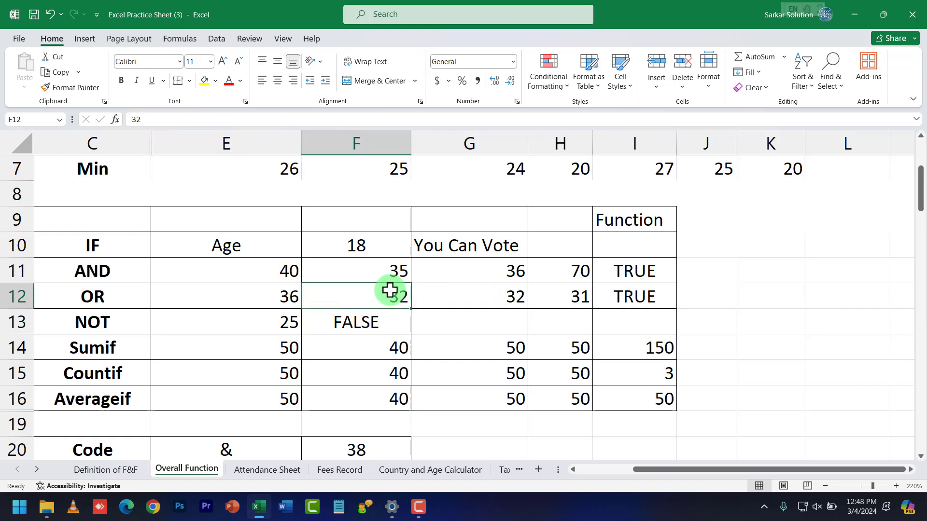
type("36")
key("Return")
left_click(502, 312)
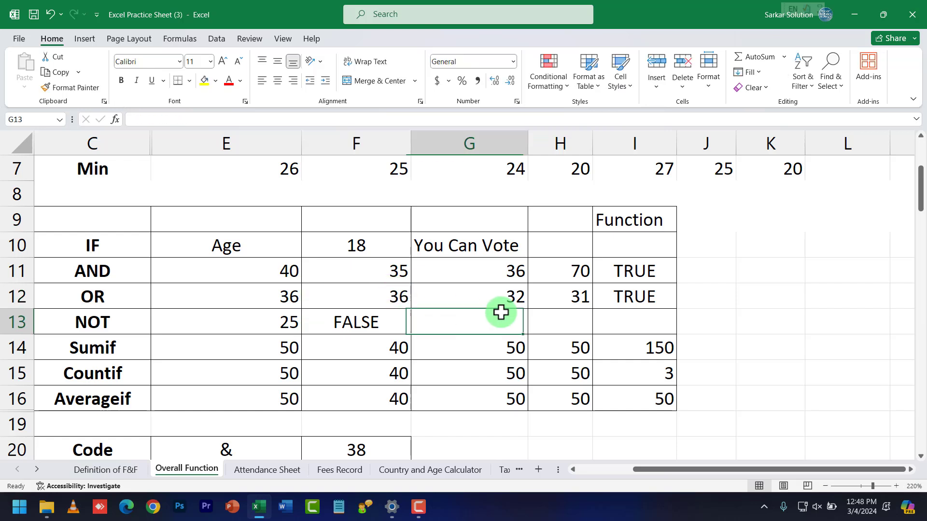
left_click(499, 300)
type("39")
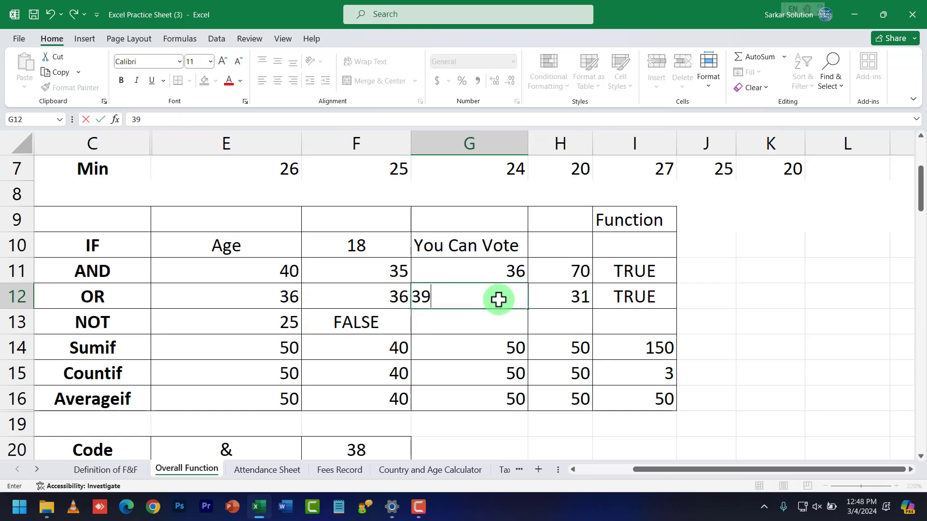
key("Return")
left_click(552, 294)
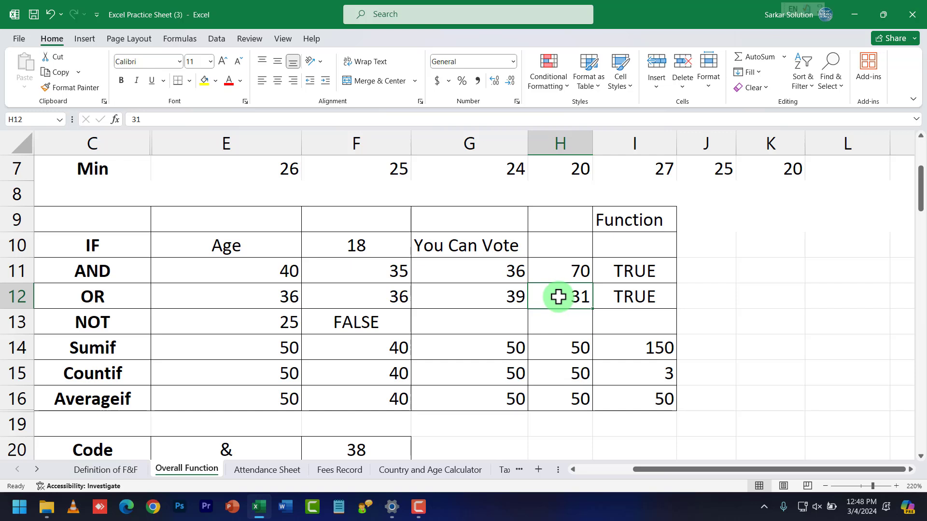
Step: Set the OR row's first three values, in E12, F12 and G12, to 2 each
left_click(491, 297)
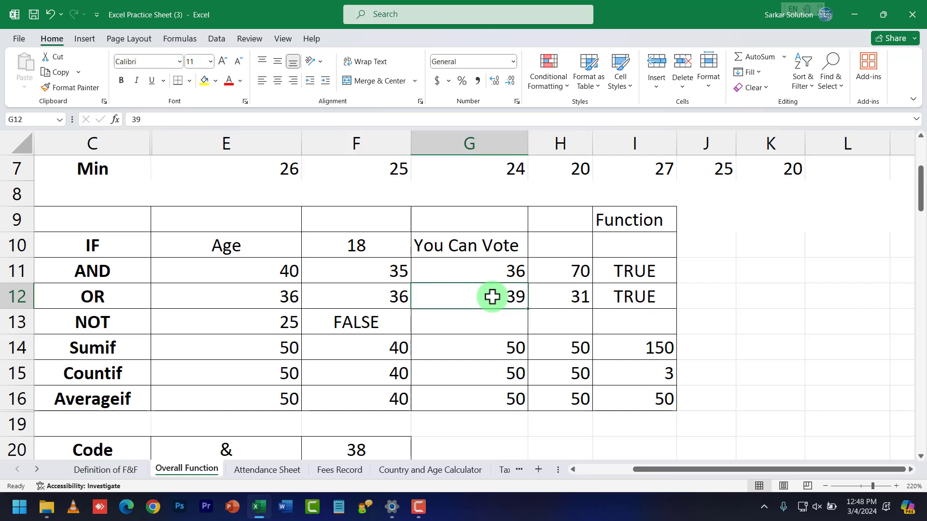
key("Left")
key("Left")
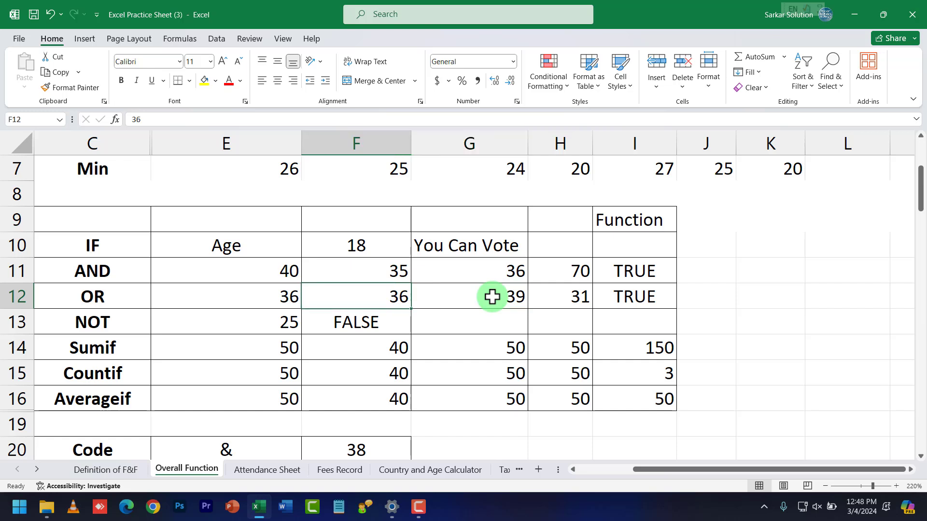
type("2")
key("Right")
type("2")
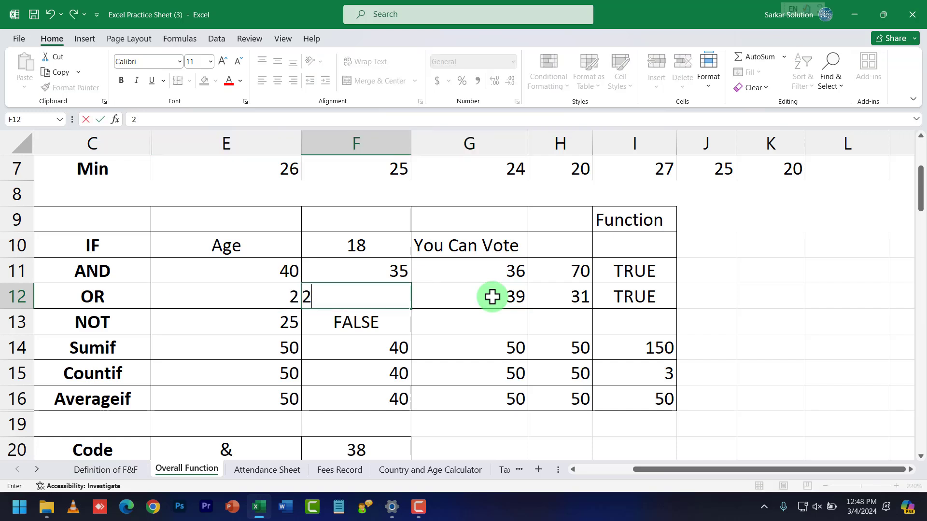
key("Right")
type("2")
key("Right")
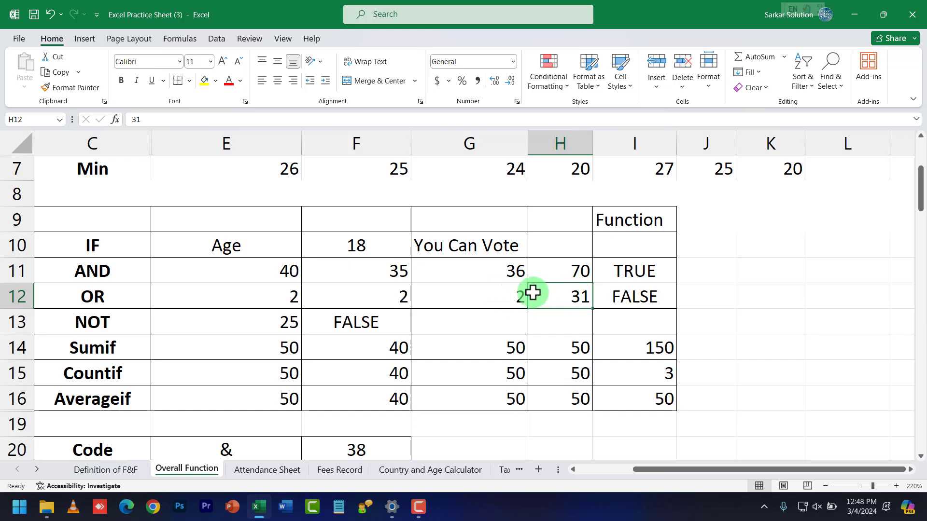
Step: Check the OR formula in I12 against the row's values, leaving the formula unedited
left_click(647, 292)
double_click(647, 292)
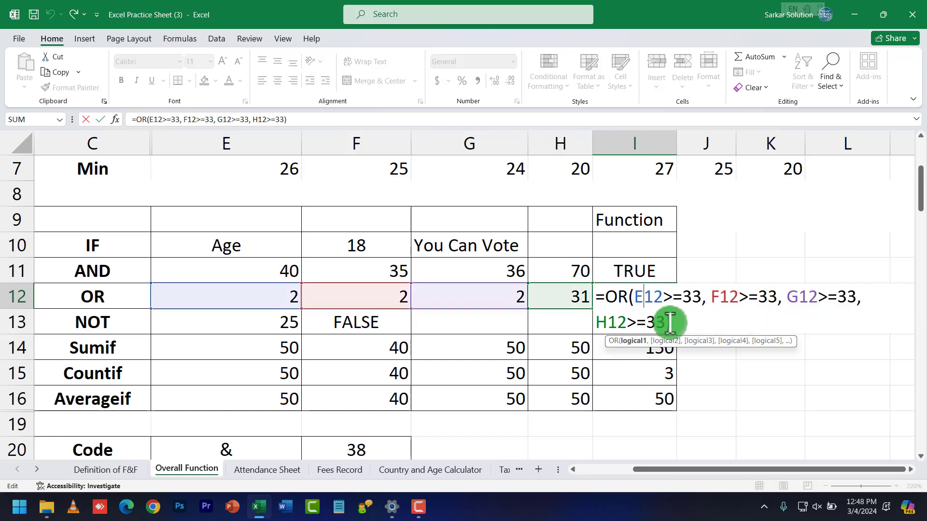
key("Return")
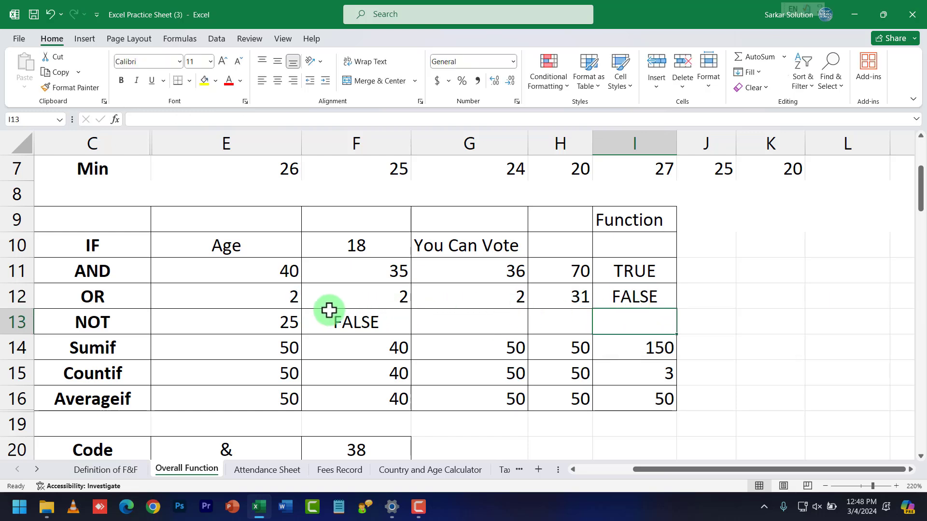
Step: Set the OR row's first value, in E12, to 39 and check the function result in I12
left_click(295, 300)
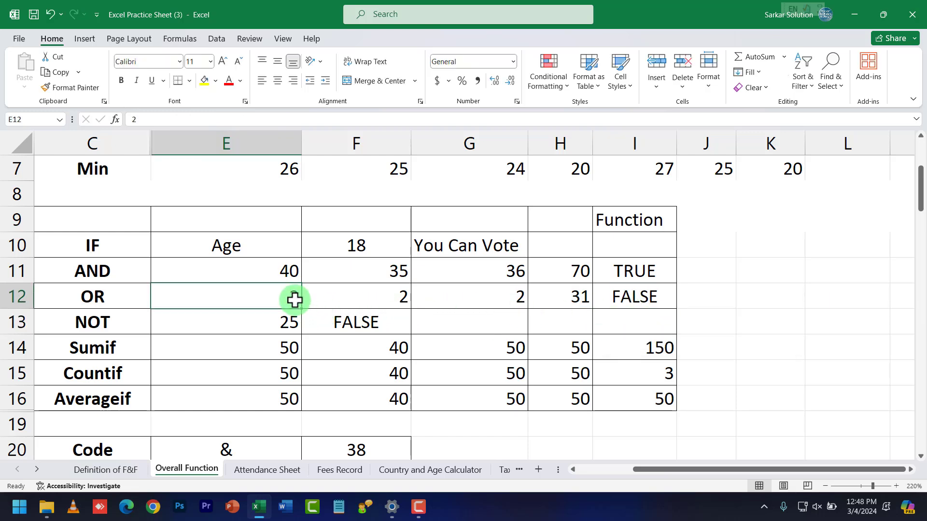
type("39")
key("Return")
left_click(636, 293)
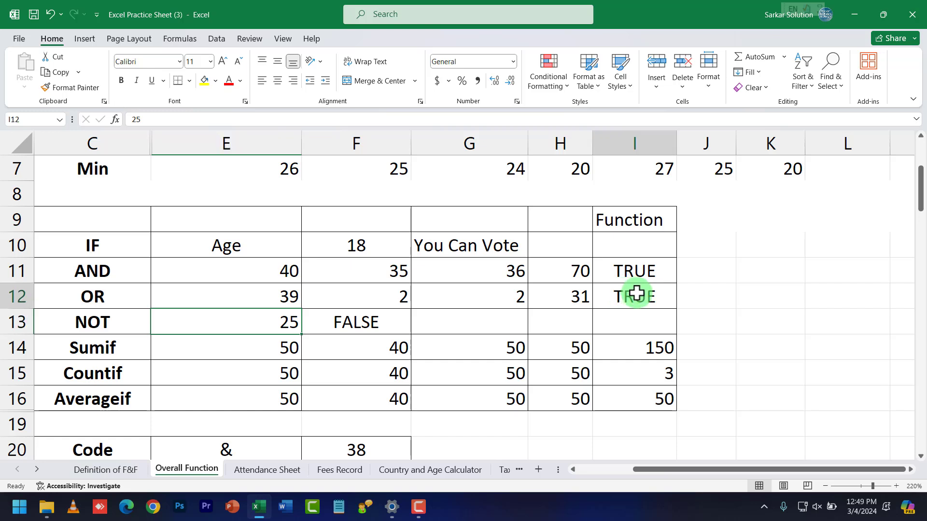
Step: Compare the NOT row's value in E13 with the NOT formula in F13, highlighting its threshold 18
left_click(244, 321)
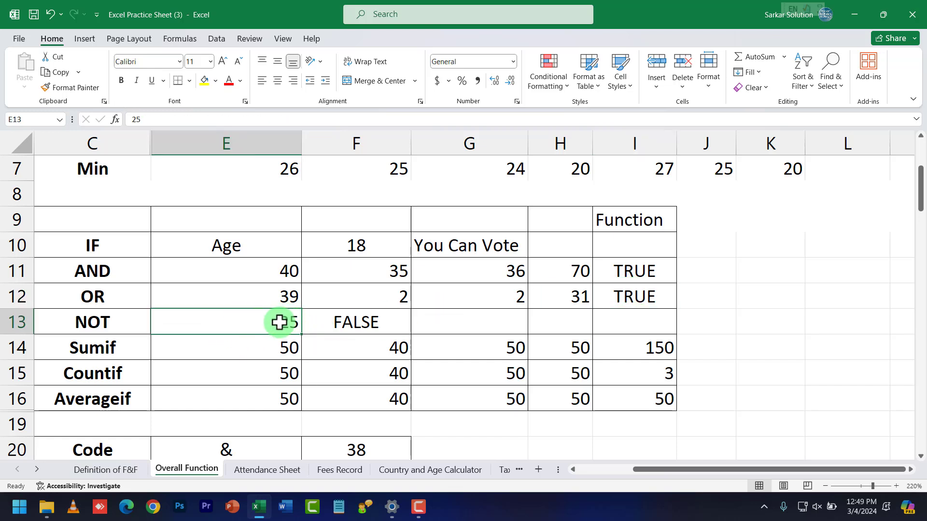
left_click(345, 324)
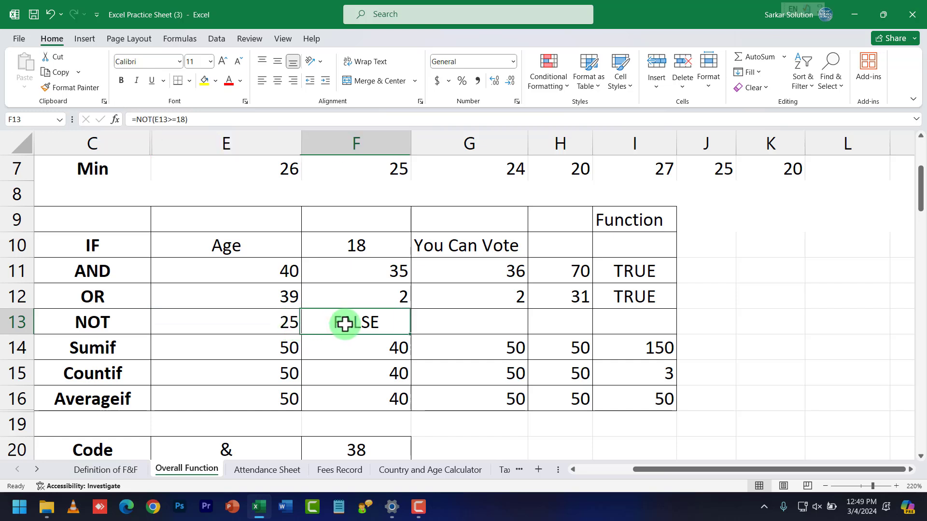
double_click(345, 324)
left_click_drag(353, 321, 421, 324)
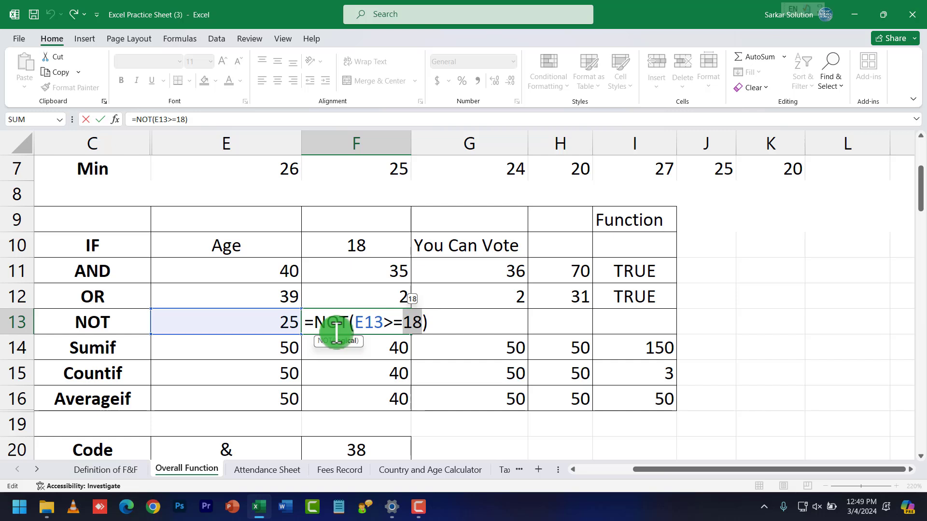
key("Return")
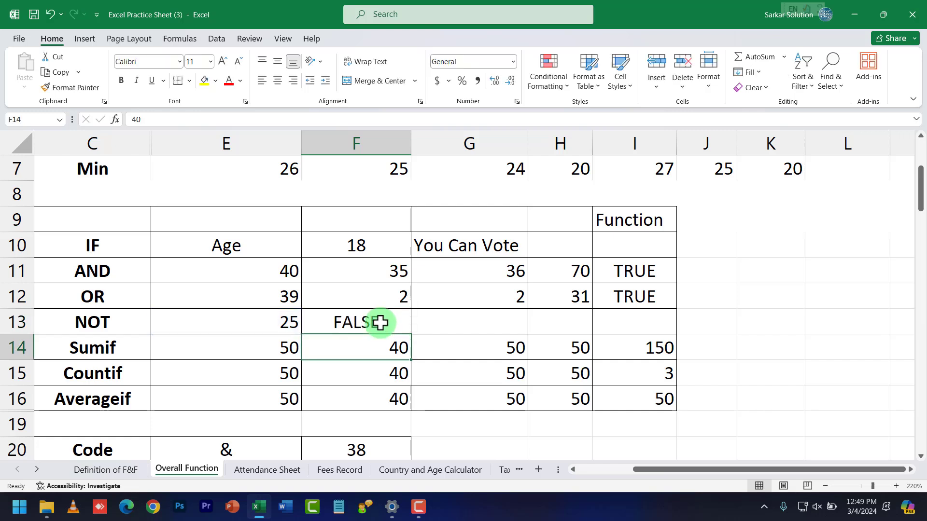
double_click(381, 323)
key("Return")
left_click(367, 323)
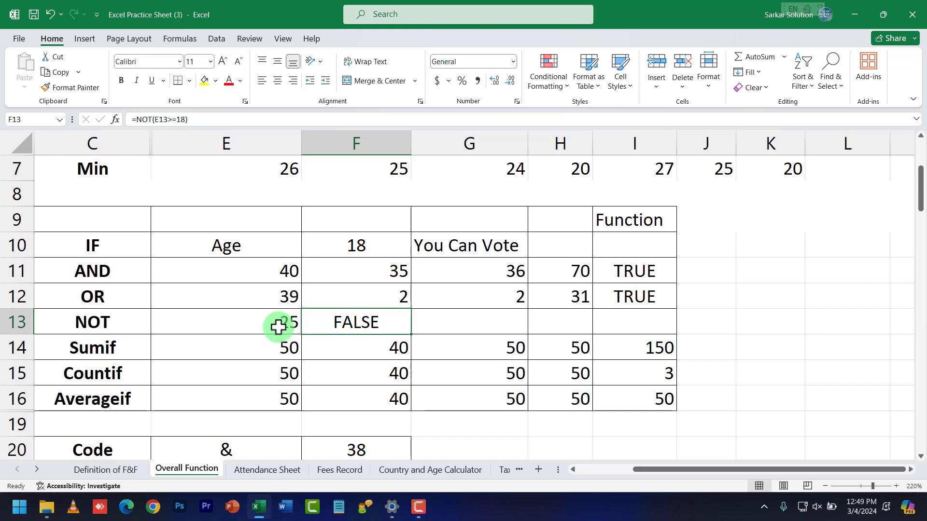
double_click(364, 324)
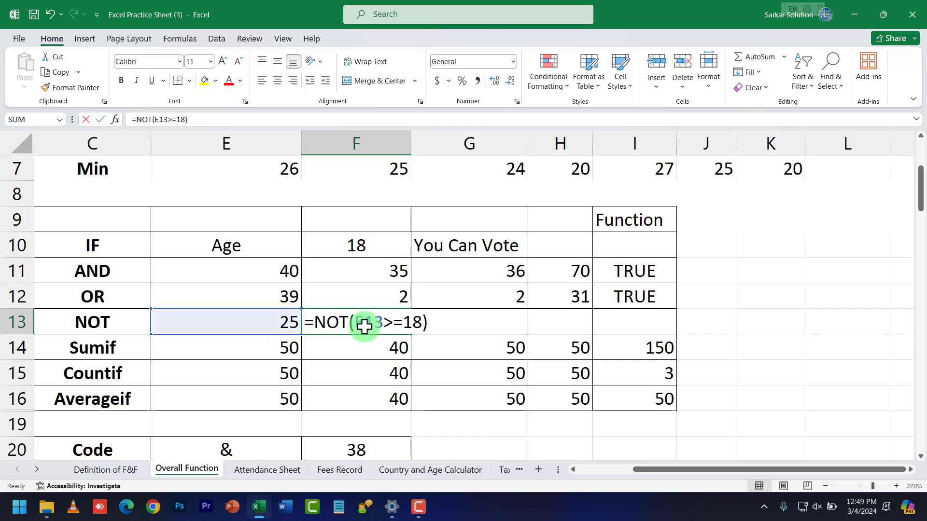
Step: Set the NOT row's value, in E13, to 15 and check it against the NOT formula in F13
left_click(284, 321)
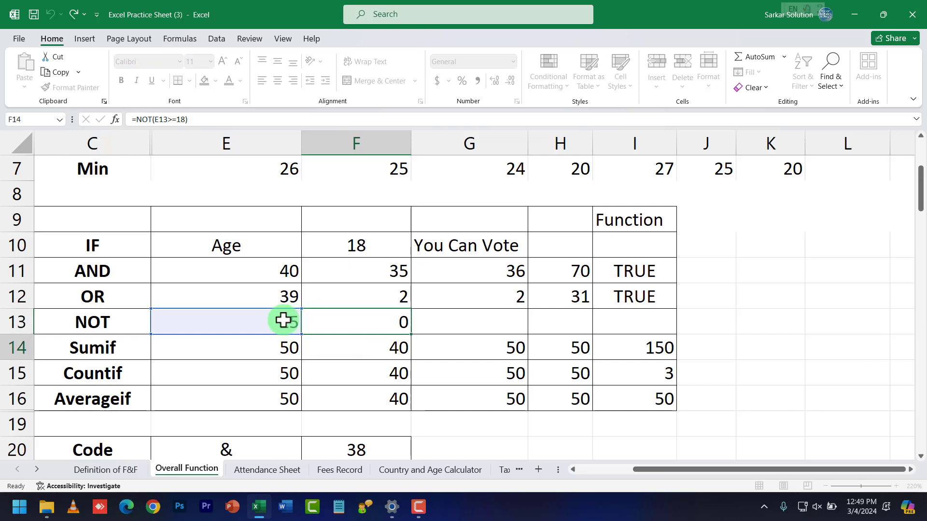
type("15")
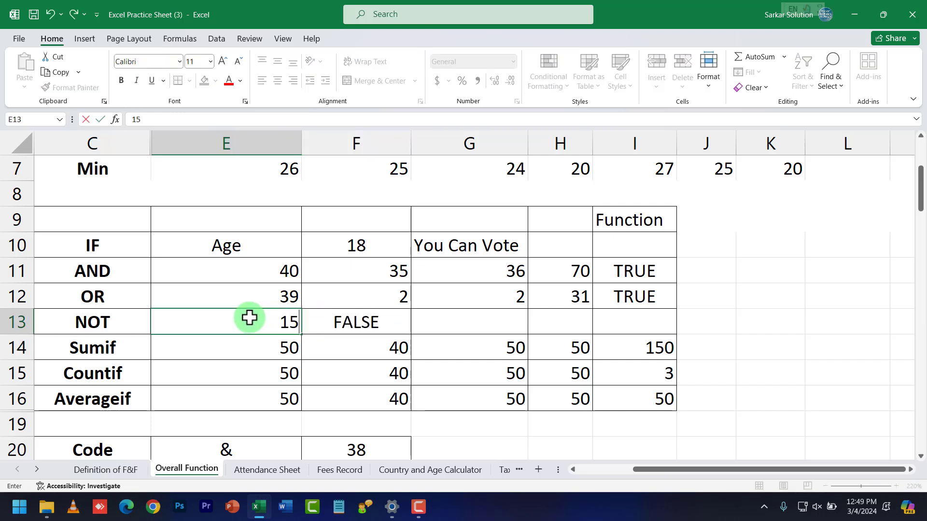
key("Return")
left_click(379, 323)
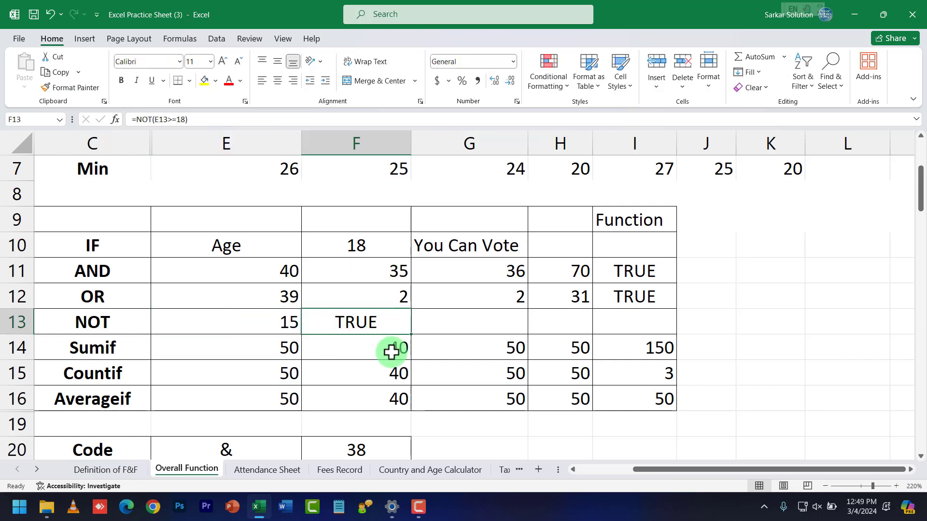
double_click(376, 322)
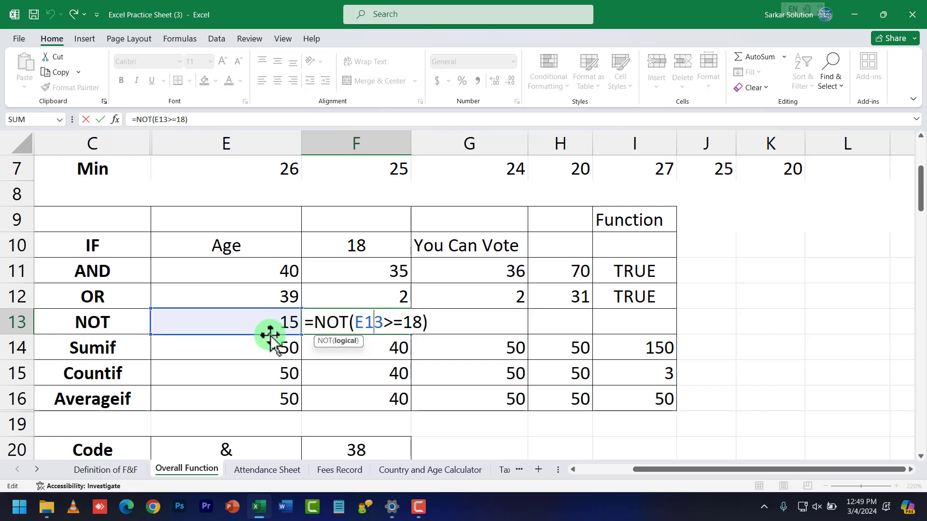
Step: Set the NOT row's value, in E13, to 26
left_click(238, 324)
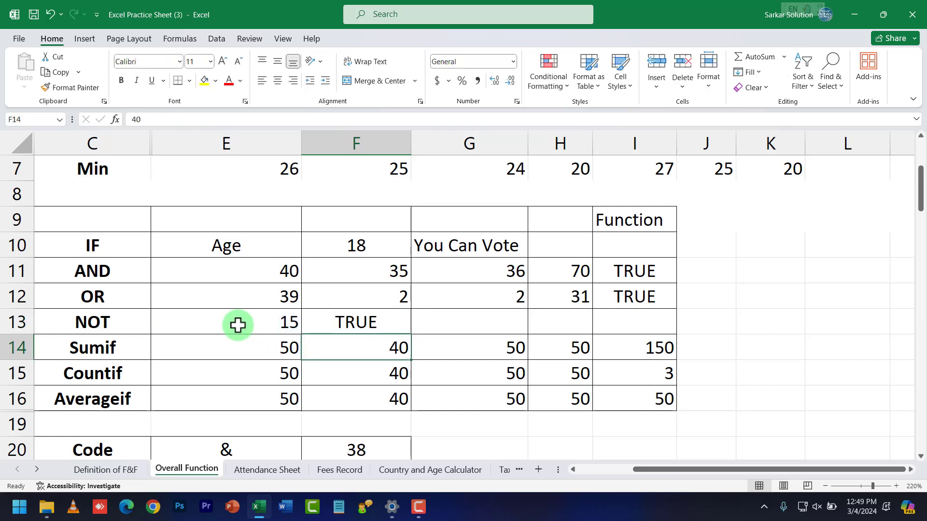
type("26")
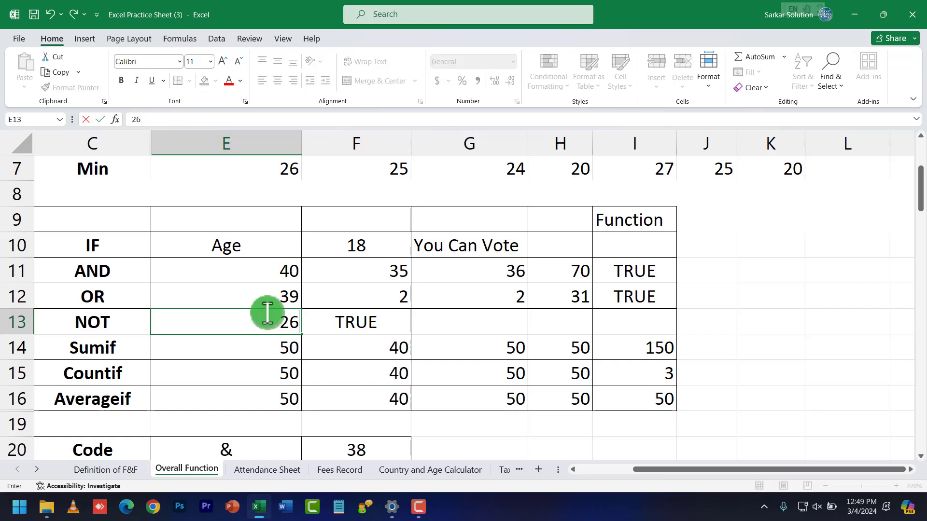
key("Return")
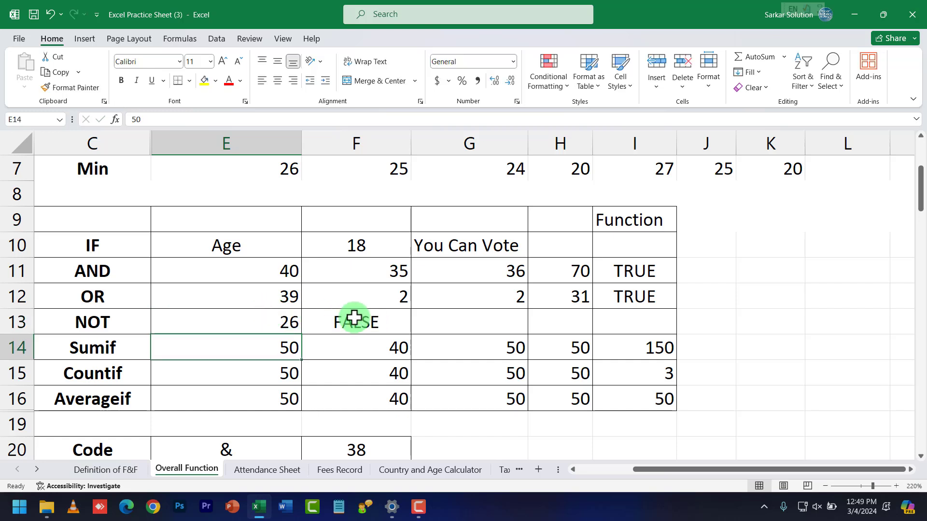
Step: Set the NOT row's value, in E13, to 12
left_click(284, 319)
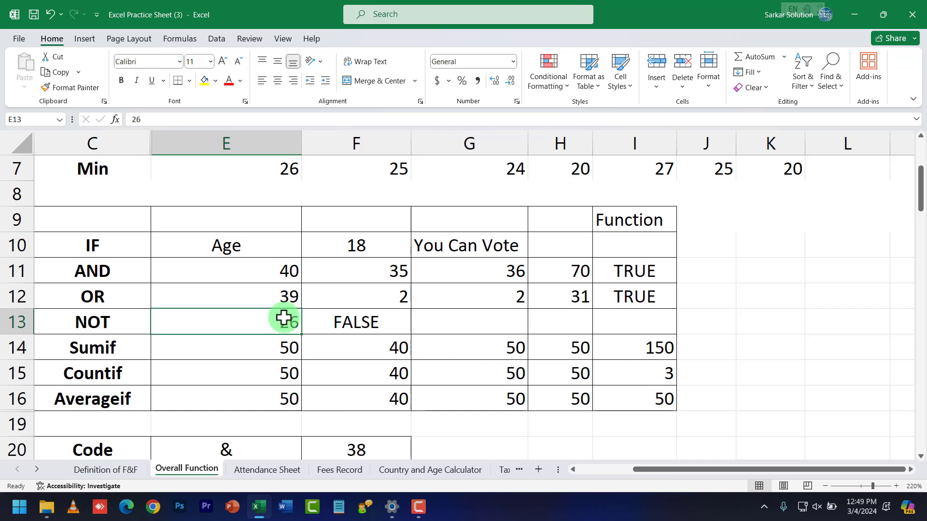
type("12")
key("Return")
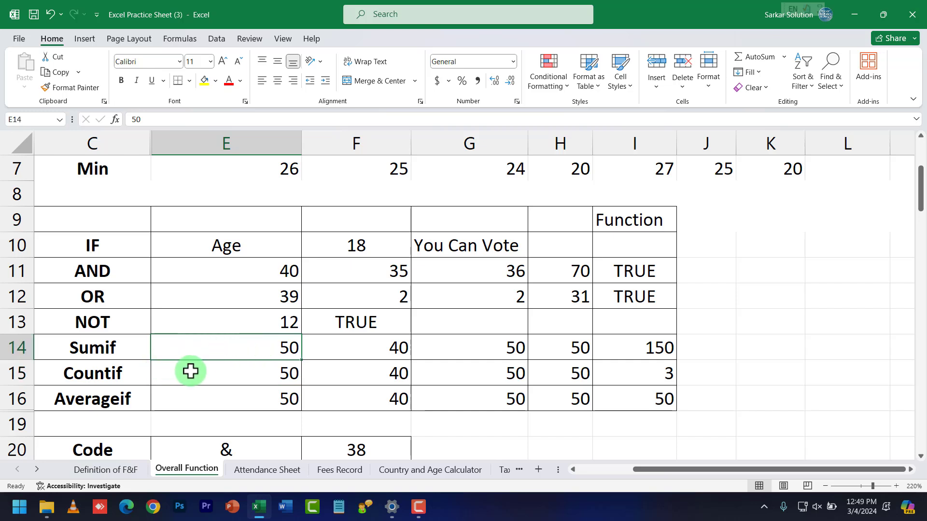
Step: Compare the Countif row's input values across E15:H15, picking out the cells that contain 50
left_click(237, 381)
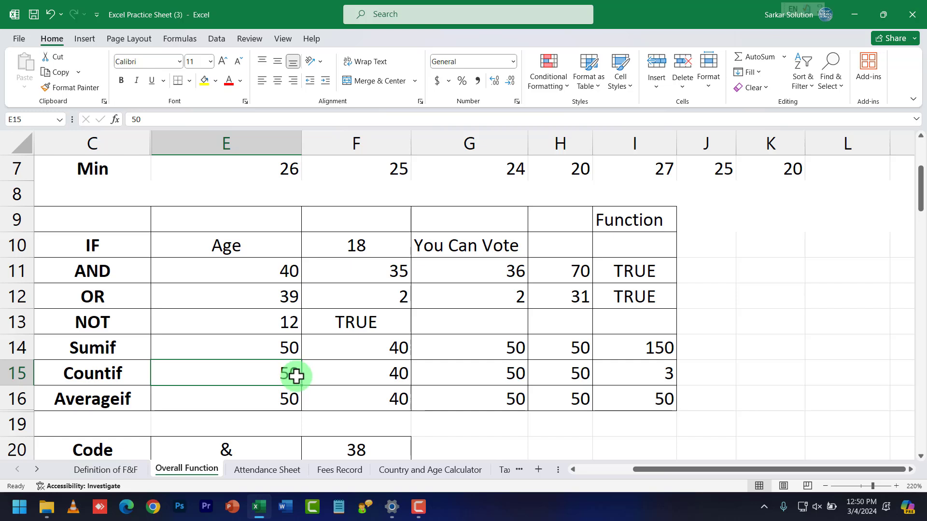
left_click_drag(277, 374, 560, 376)
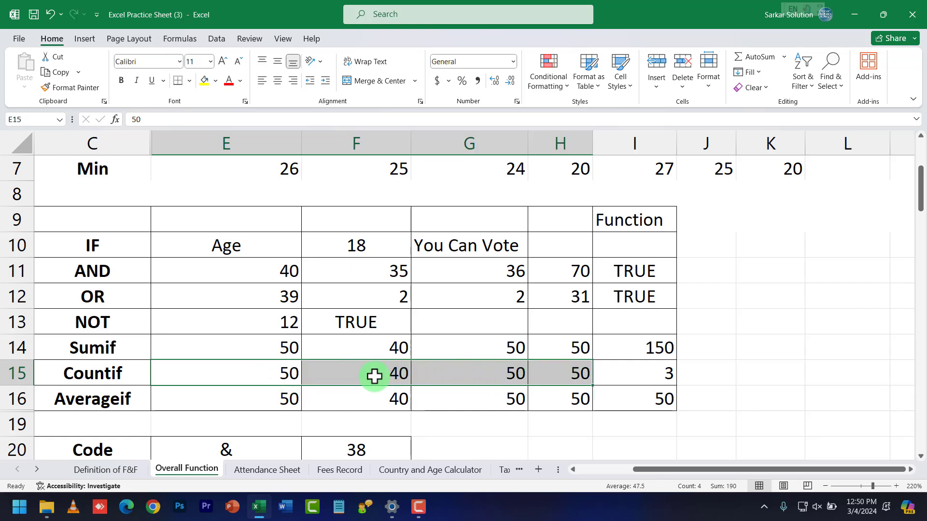
left_click(290, 372)
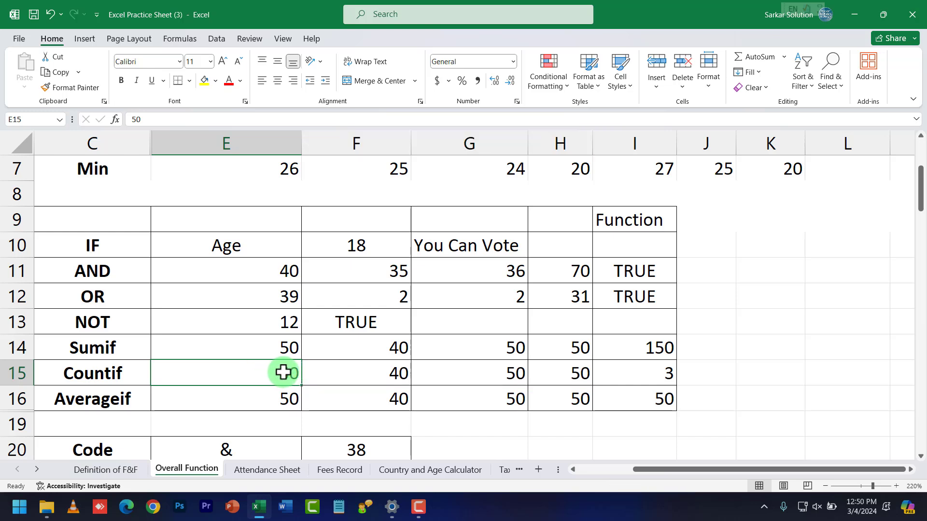
left_click(487, 373)
left_click(547, 373)
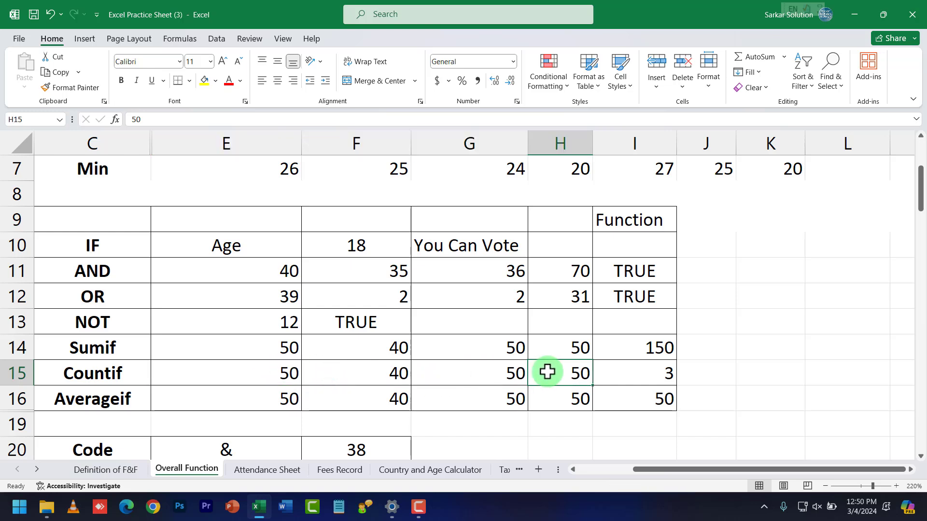
Step: Set the Countif row's second value, in F15, to 50
left_click(378, 376)
type("50")
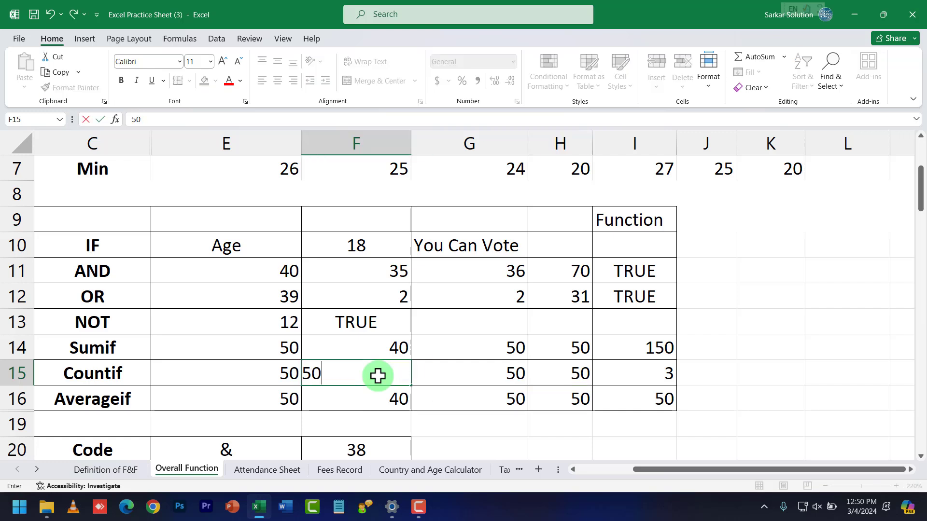
key("Return")
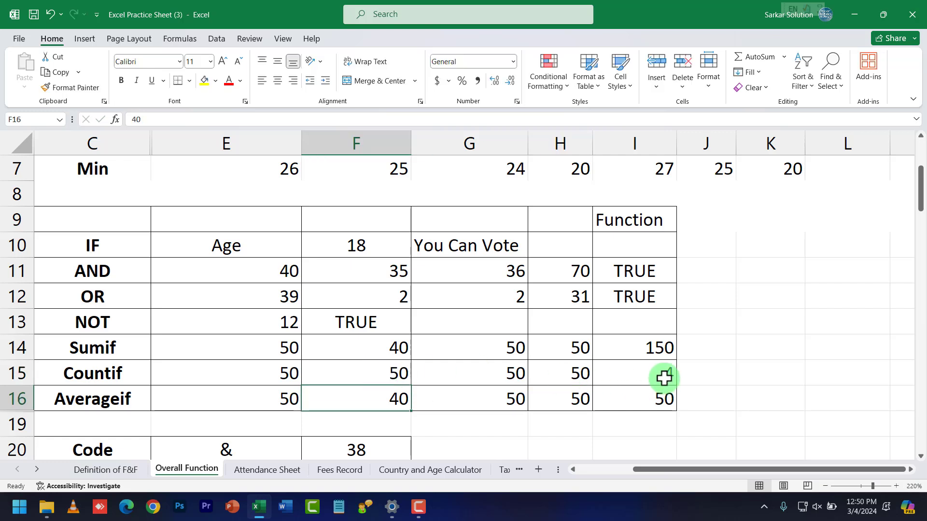
Step: Set the Countif row's first two values, in E15 and F15, to 5
left_click(275, 370)
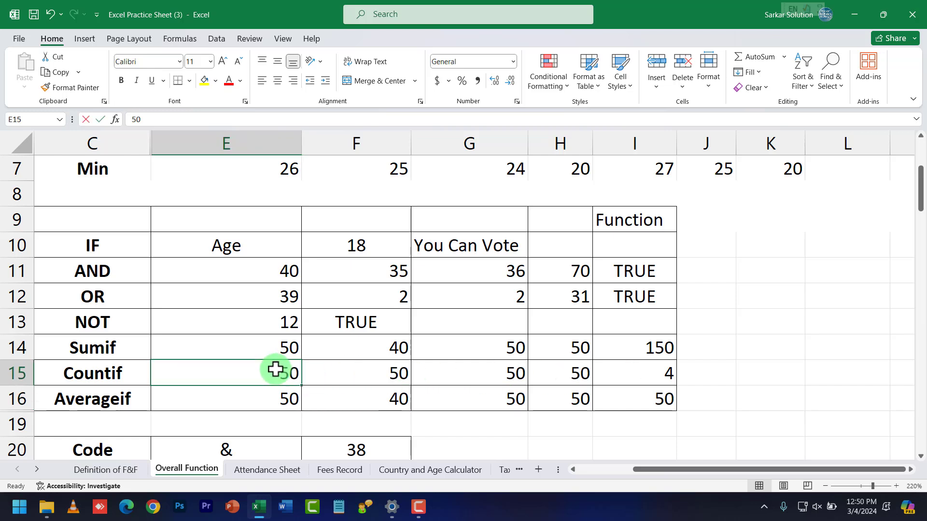
type("5")
key("Tab")
type("5")
key("Tab")
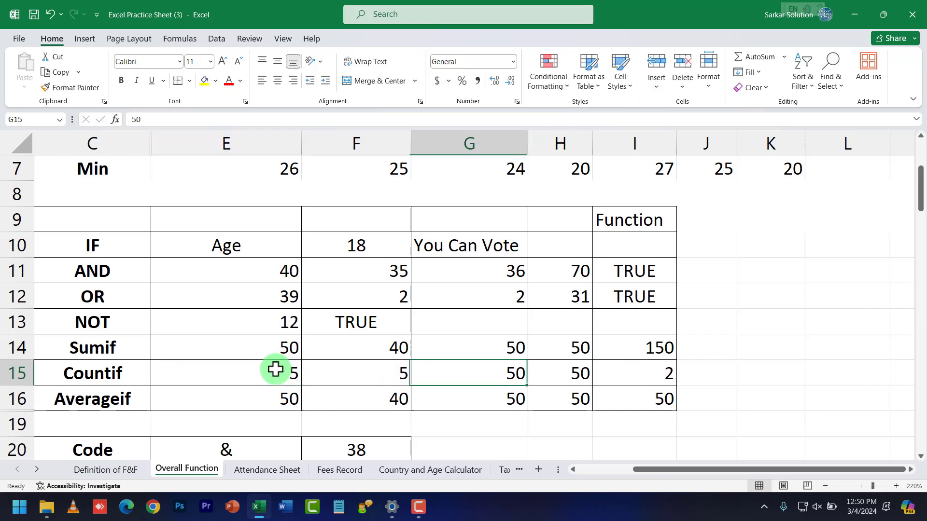
Step: Examine the COUNTIF formula in I15, highlighting its range E15:H15 and its criterion 50, and leave it as is
double_click(656, 375)
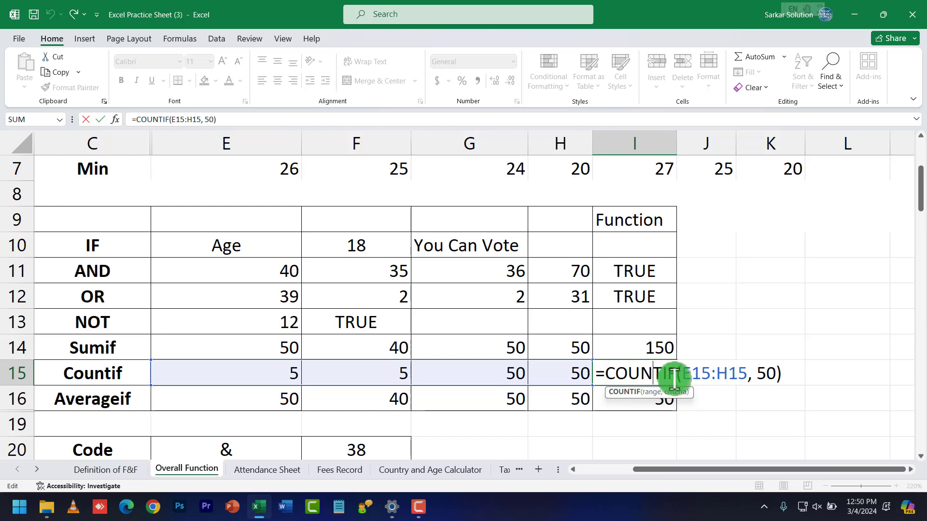
left_click_drag(686, 376, 777, 374)
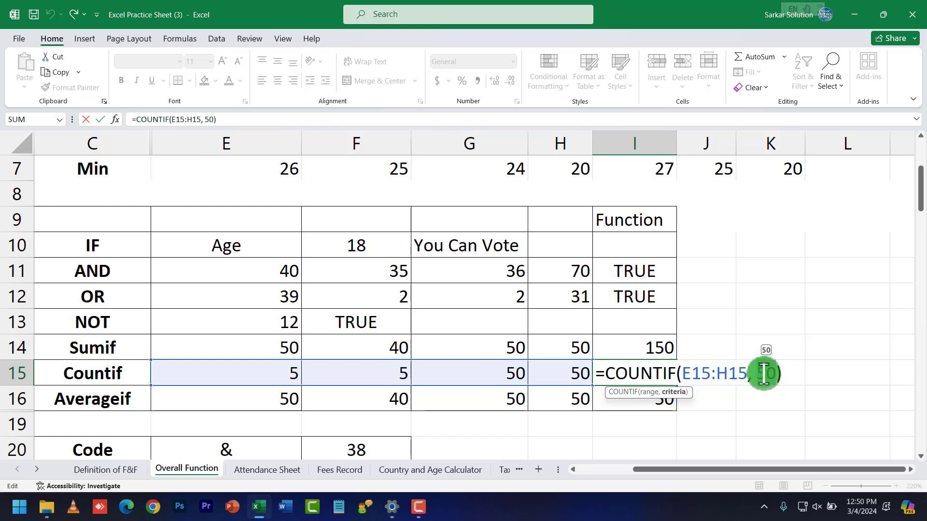
left_click_drag(756, 372, 776, 374)
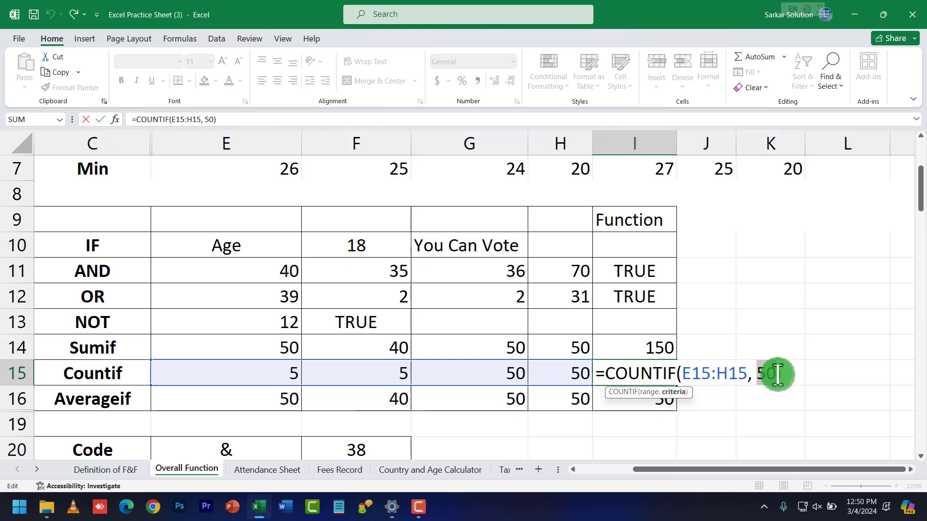
key("Return")
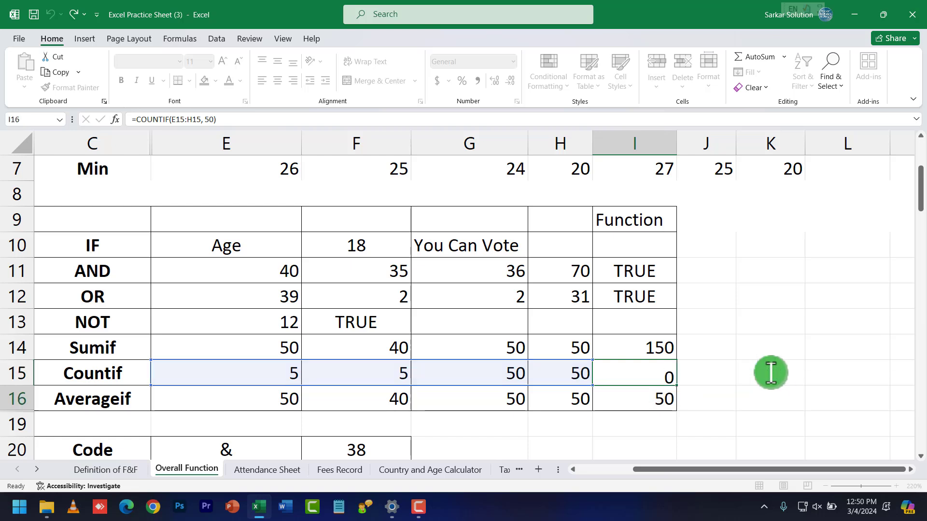
Step: Examine the AVERAGEIF formula in I16, highlighting its arguments and criterion 50, and leave it as is
left_click(276, 397)
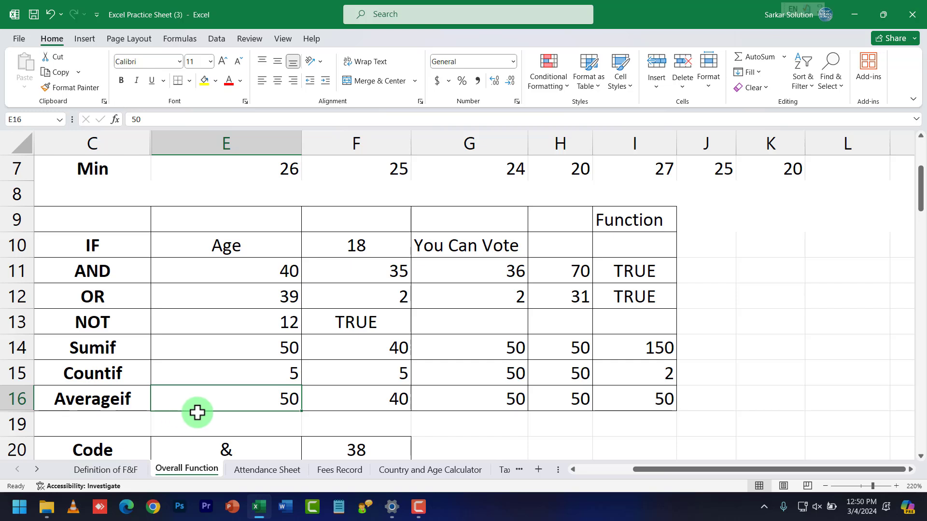
double_click(624, 401)
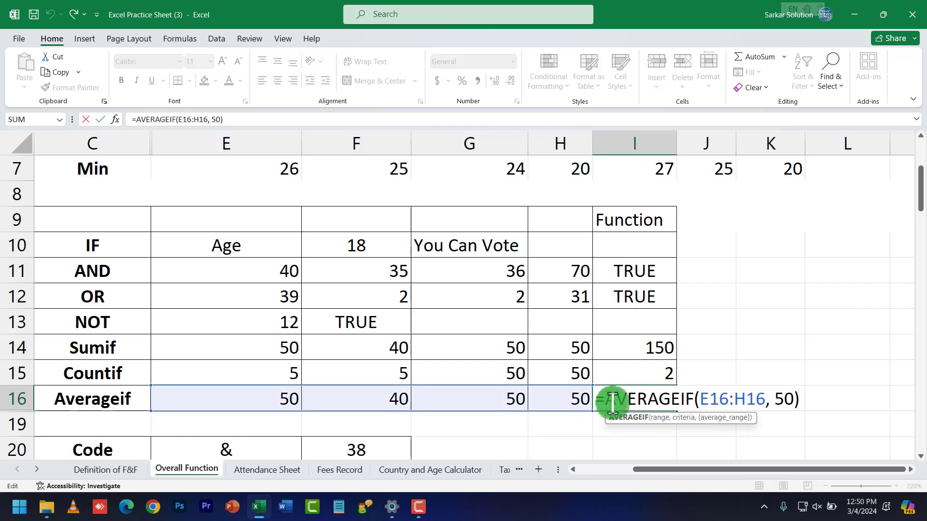
left_click_drag(609, 400, 795, 399)
left_click(787, 399)
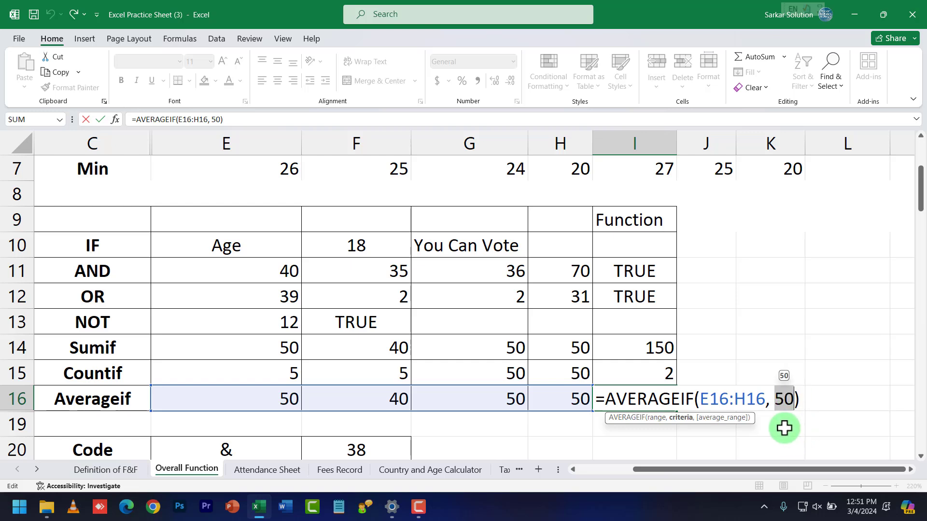
key("Return")
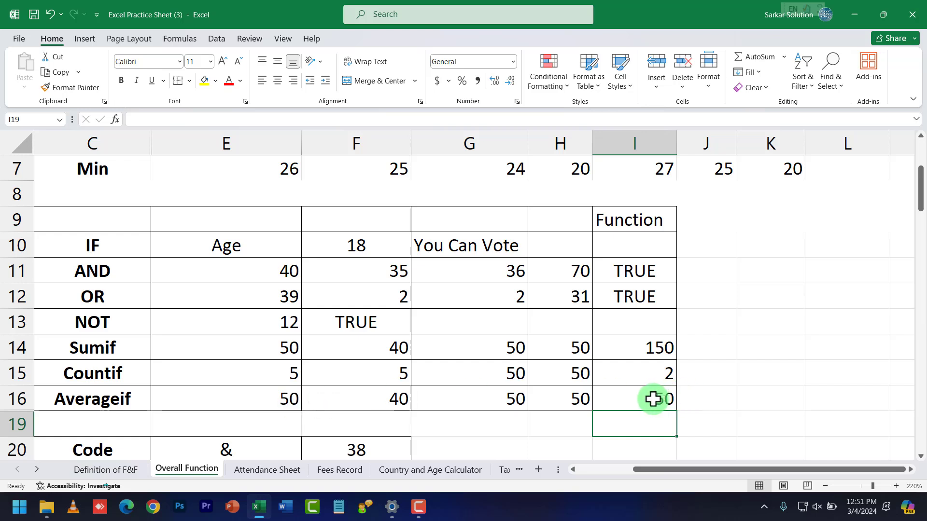
Step: Set the Averageif row's value in F16 to 50 and check the average of E16:H16
left_click(383, 398)
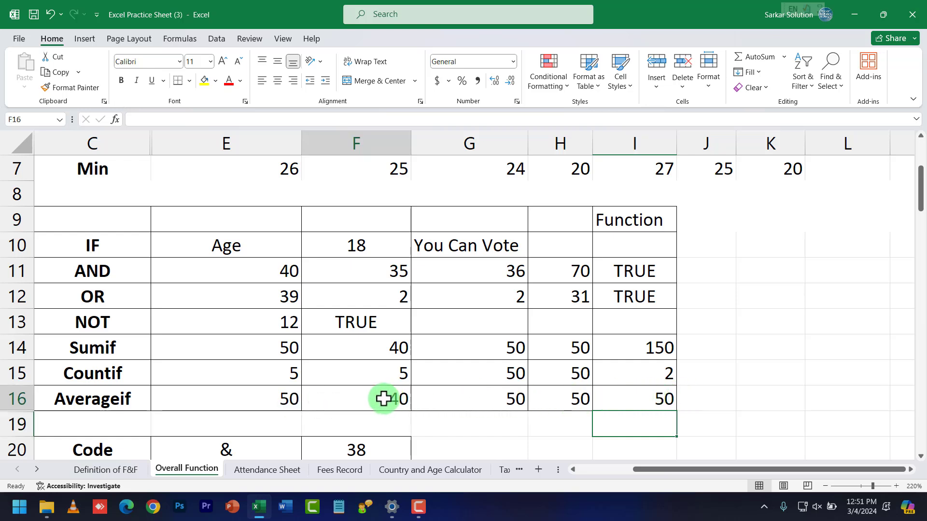
type("50")
key("Return")
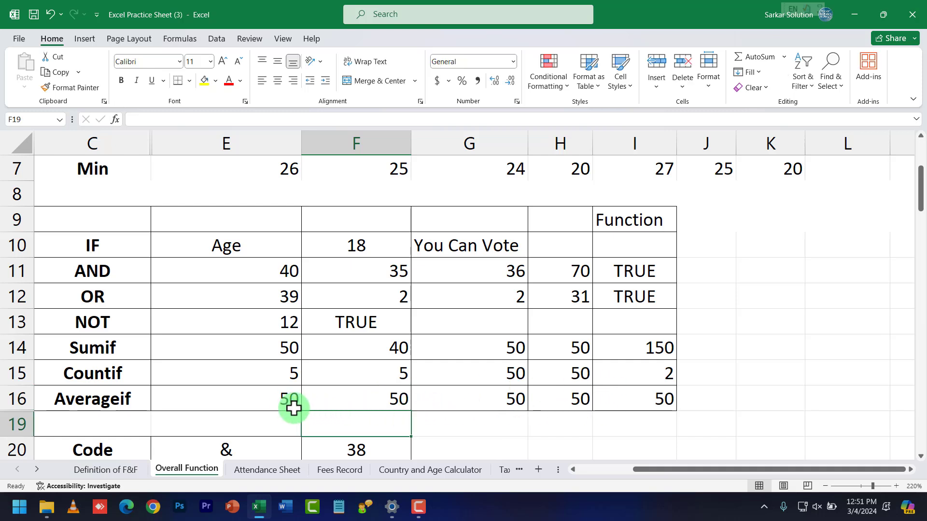
left_click_drag(294, 405, 555, 404)
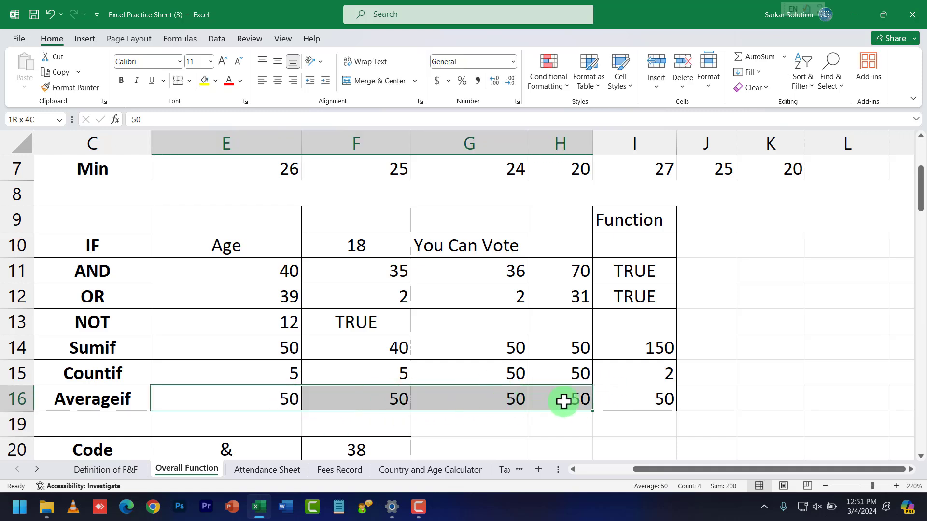
Step: Set the Averageif row's value in F16 to 30
left_click(383, 398)
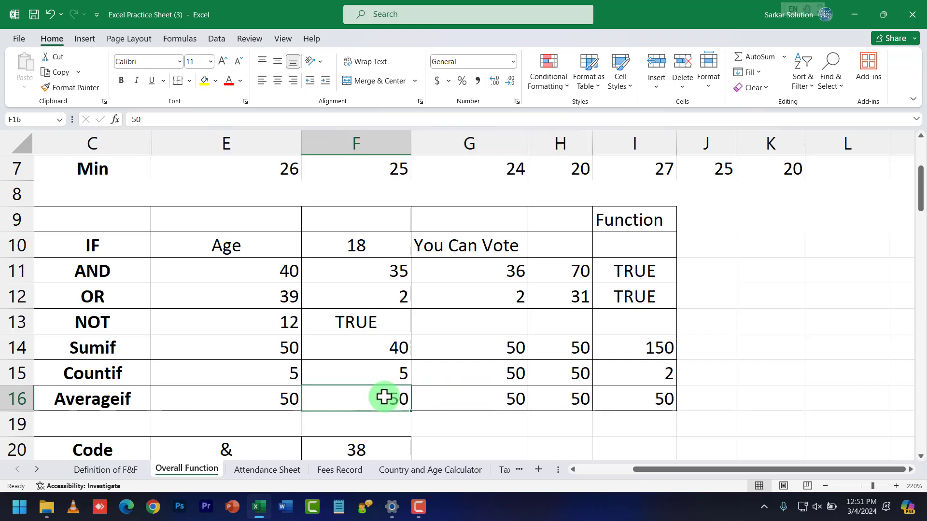
type("30")
key("Return")
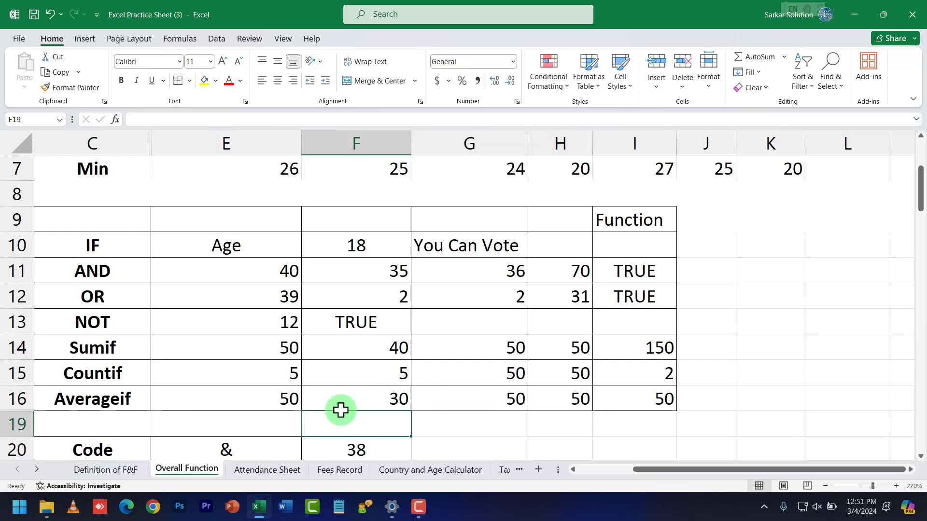
Step: Examine the SUMIF formula in I14 against the Sumif row's values, highlighting its function name, range E14:H14 and criterion 50
left_click(162, 394)
left_click(172, 349)
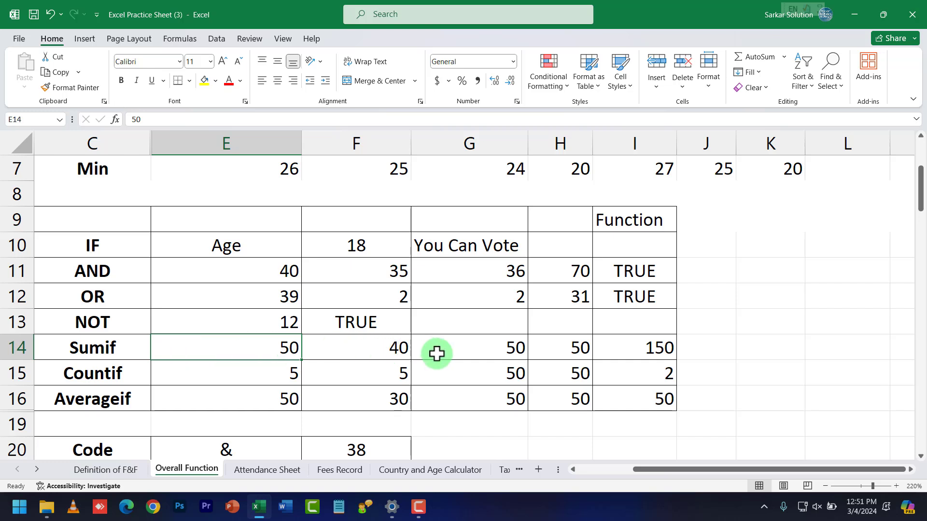
left_click(513, 352)
double_click(628, 349)
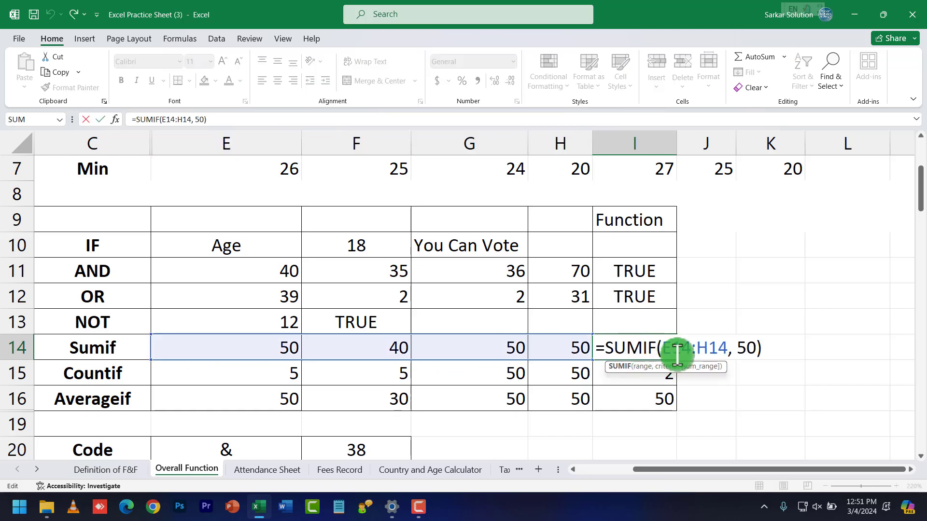
left_click_drag(662, 350, 729, 349)
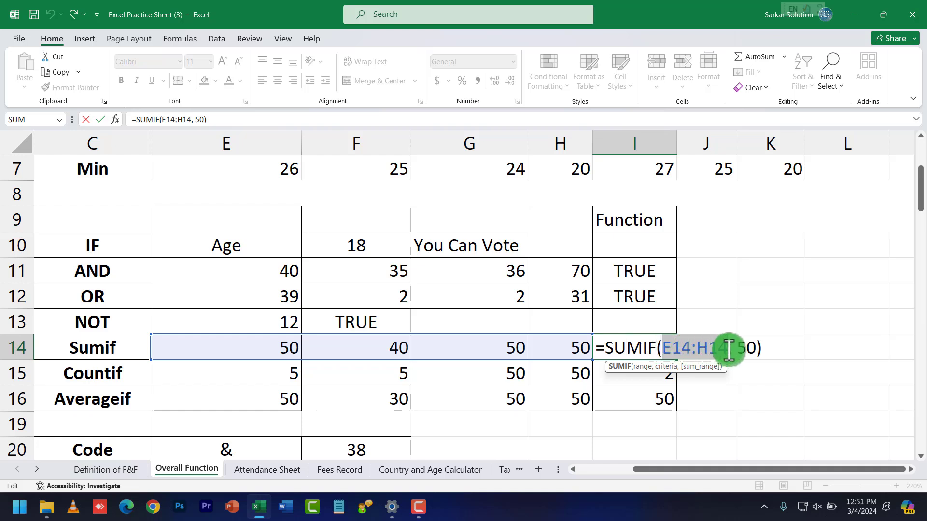
double_click(748, 349)
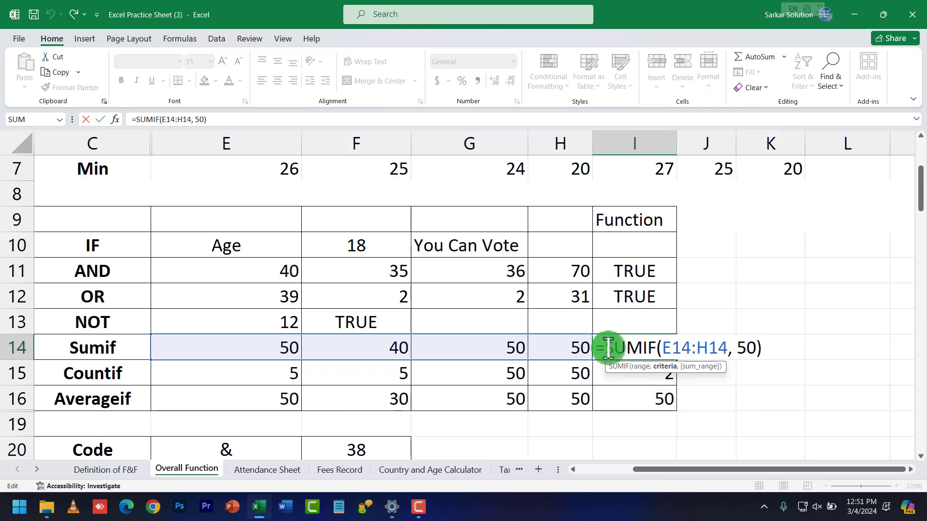
left_click_drag(609, 348, 645, 351)
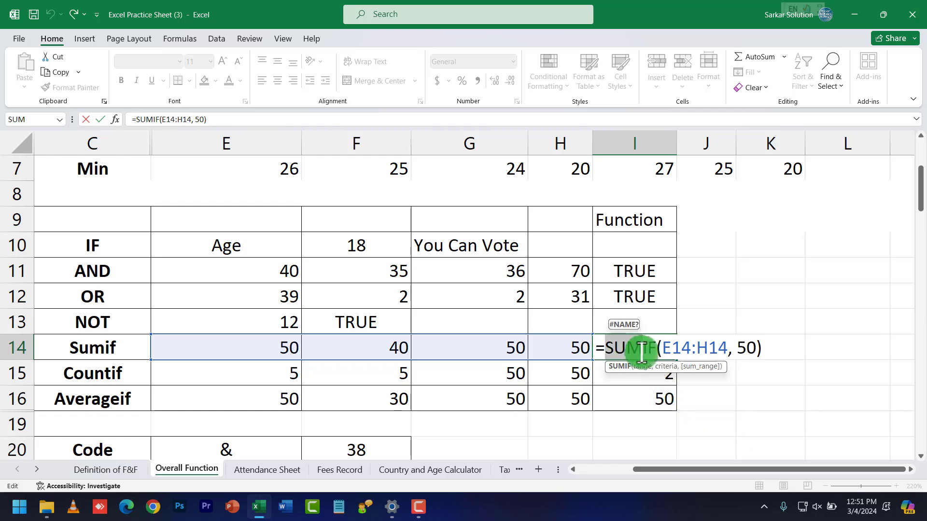
left_click_drag(738, 347, 755, 347)
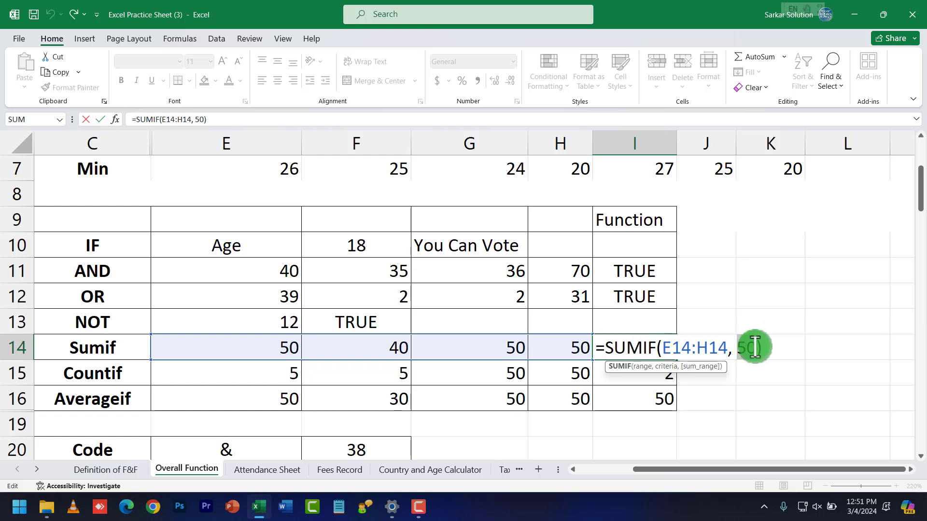
key("Return")
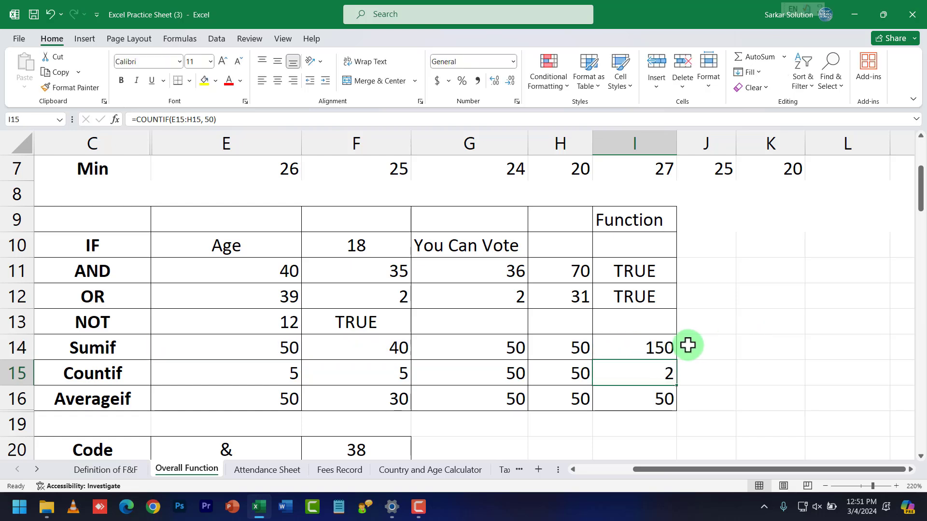
Step: Compare the Sumif row's matching values and set F14 to 50
left_click(296, 348)
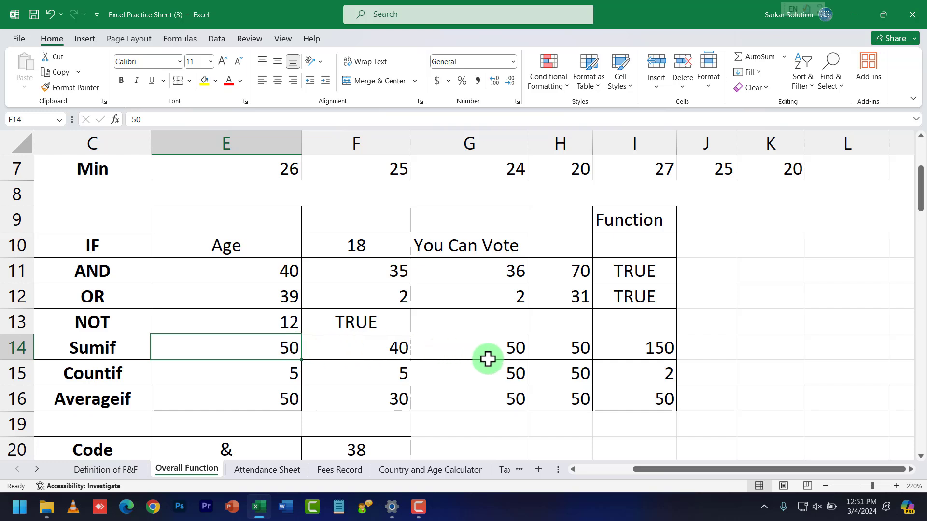
left_click(513, 356)
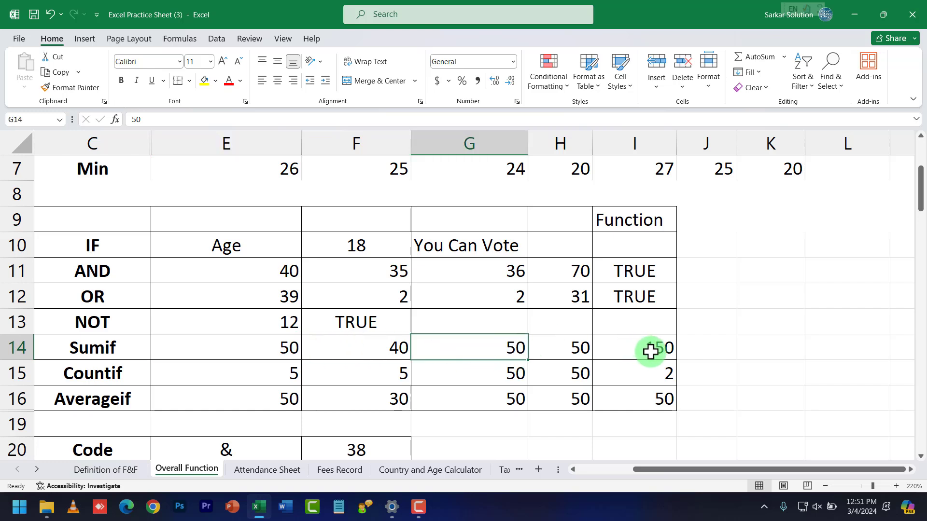
left_click(388, 346)
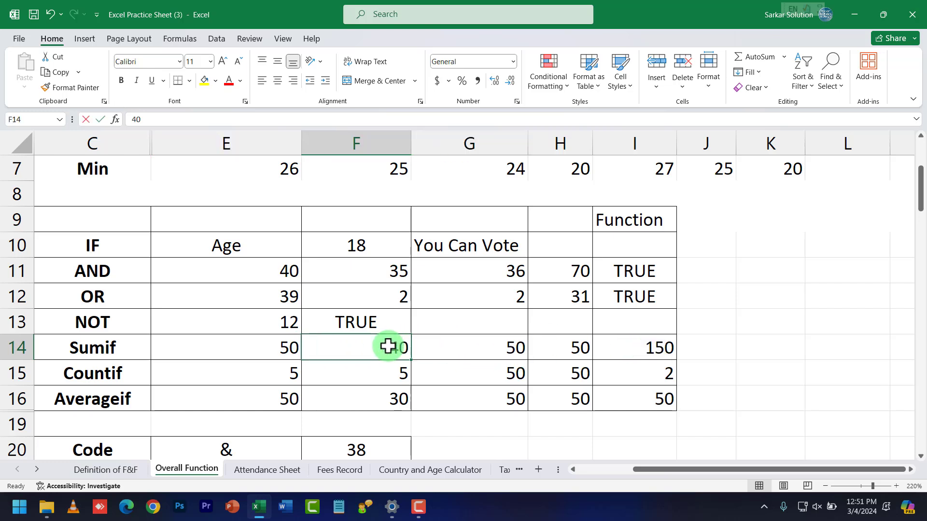
type("50")
key("Return")
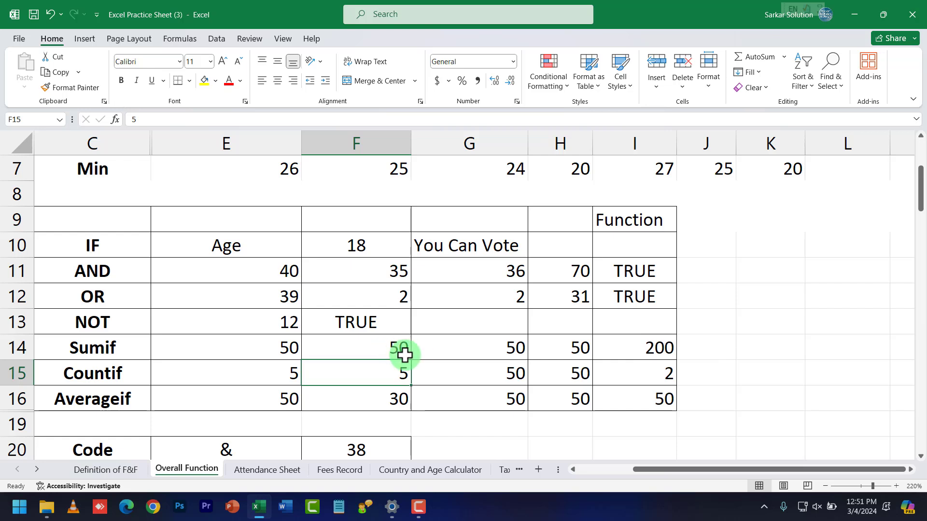
left_click(401, 352)
Step: Examine the SUMIF formula in I14 again, highlighting its function name
left_click(652, 346)
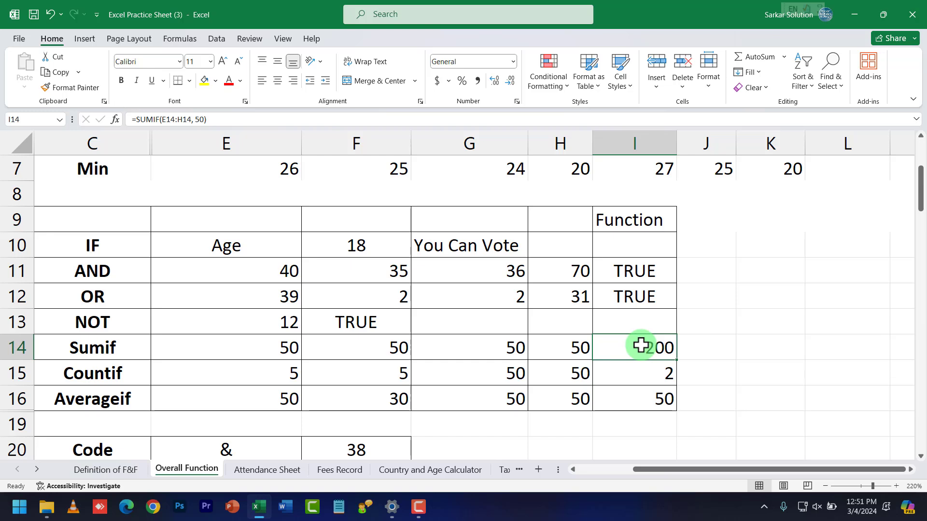
double_click(641, 345)
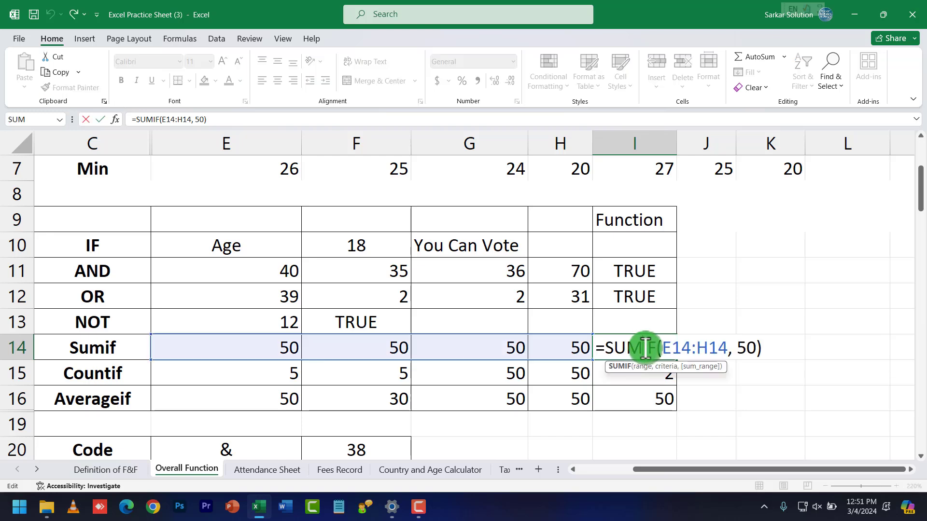
left_click_drag(654, 348, 628, 347)
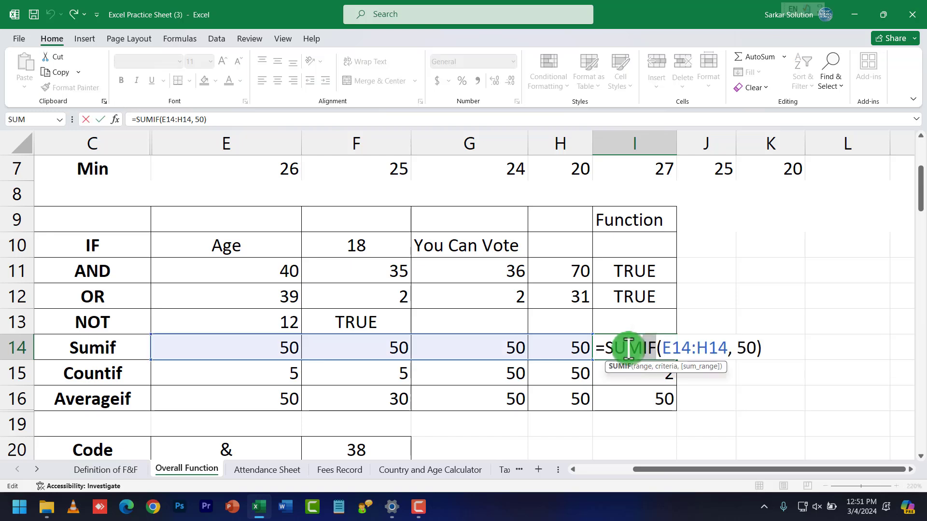
key("Return")
Step: Review the Code row's input in E20 and formula in F20, and enter the note ASCII beside them in G20
scroll(111, 375, "down", 2)
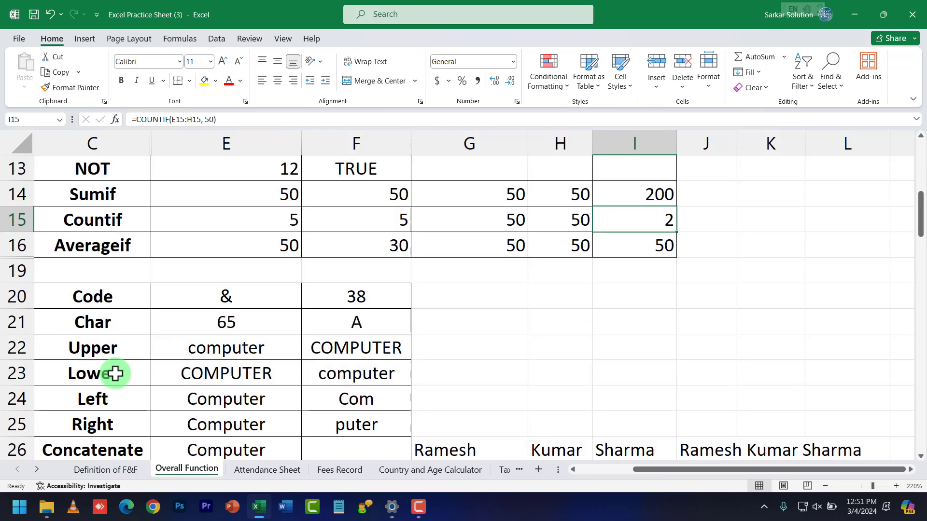
left_click(119, 321)
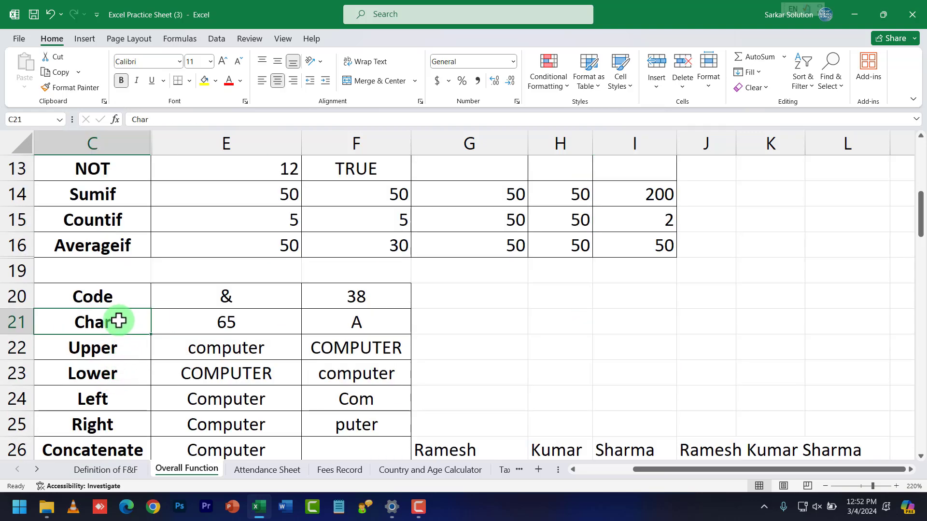
left_click(232, 297)
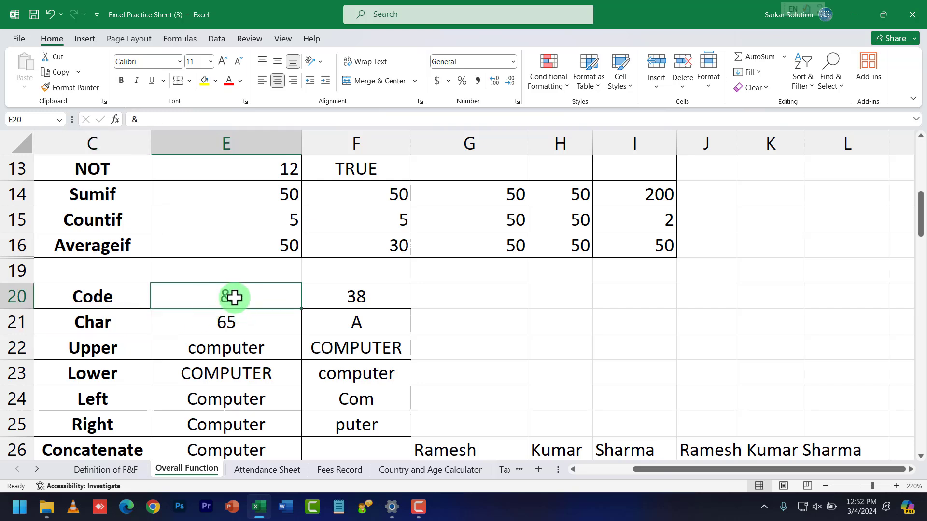
left_click(364, 298)
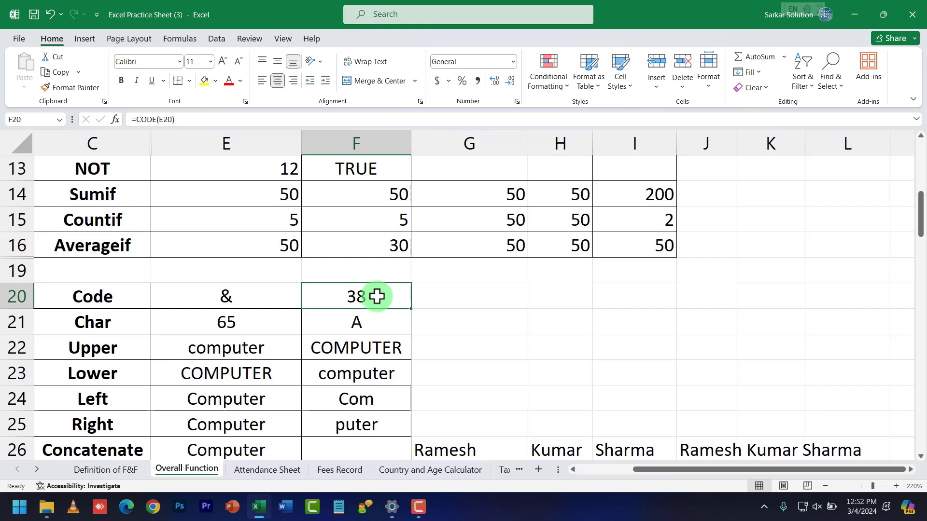
left_click(422, 299)
type("A")
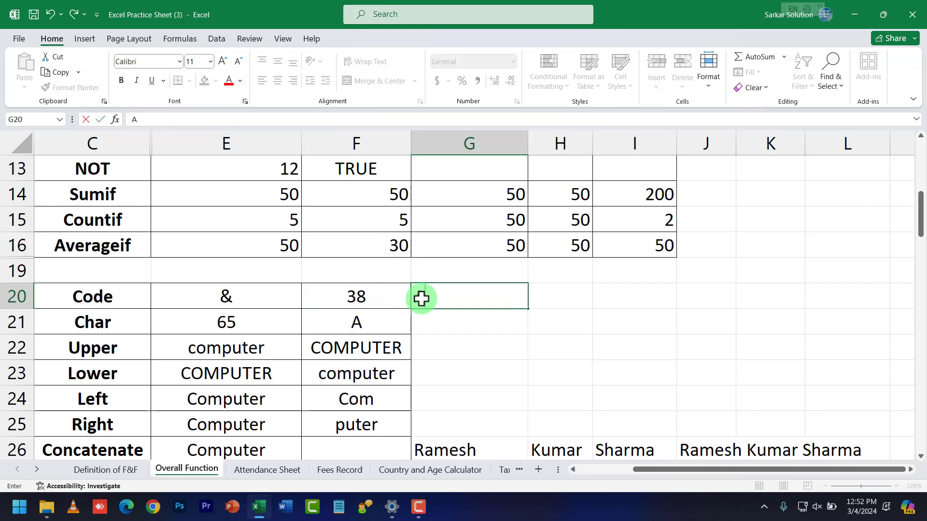
type("SCII")
key("Return")
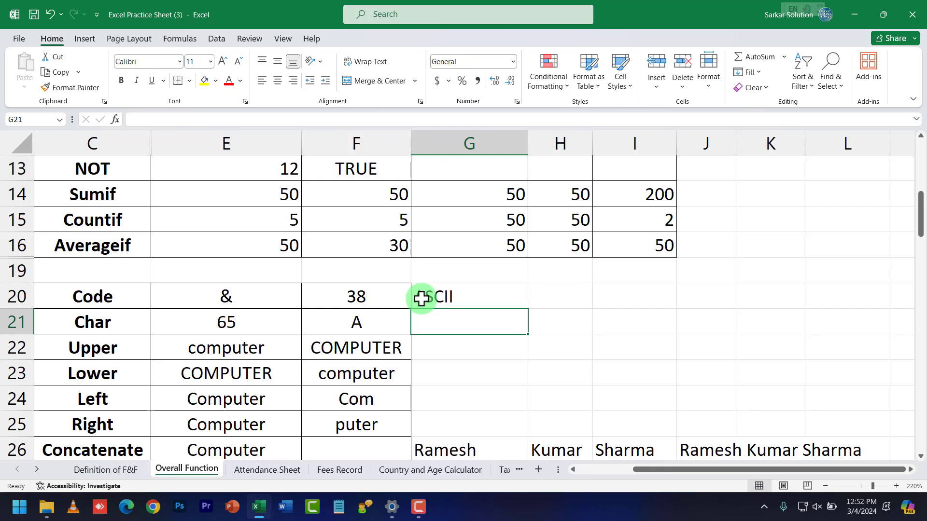
left_click(455, 296)
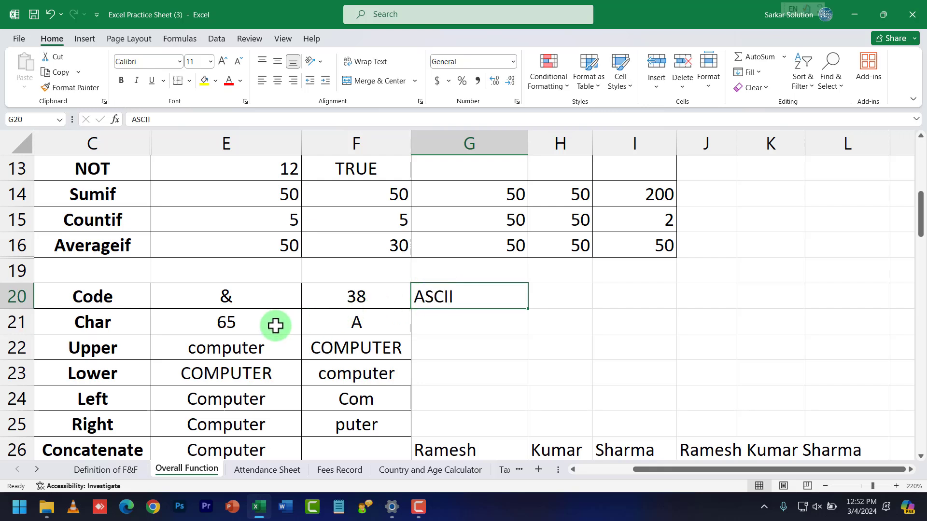
Step: Review the Char input and compare the inputs with the formula results in the Upper, Lower and Left rows
left_click(251, 323)
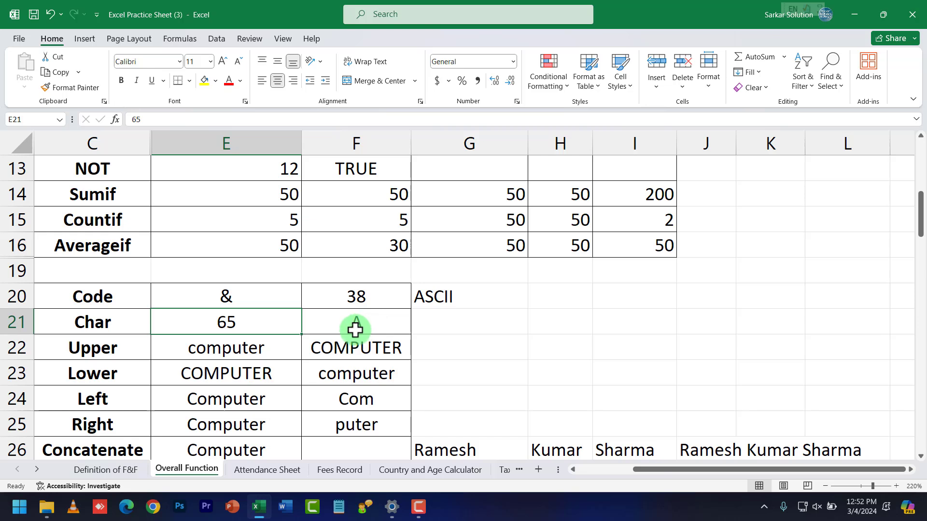
left_click(185, 352)
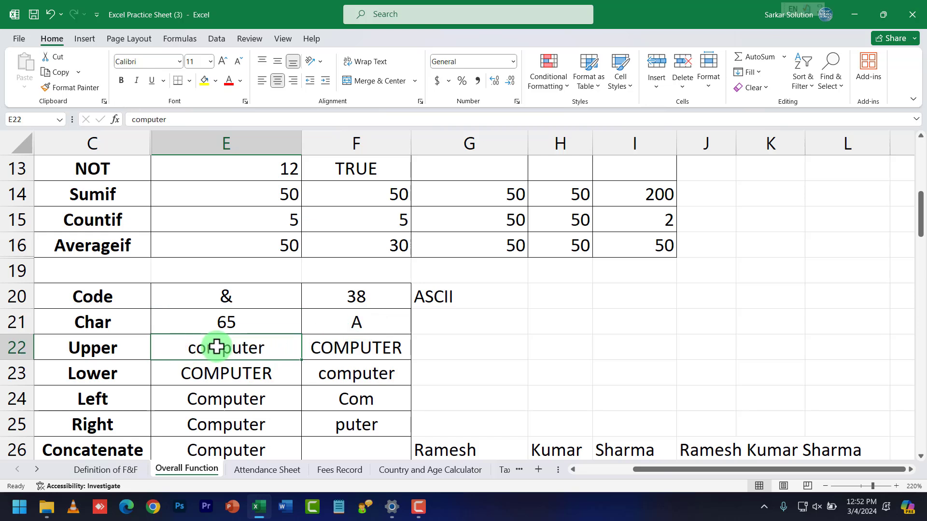
left_click(367, 348)
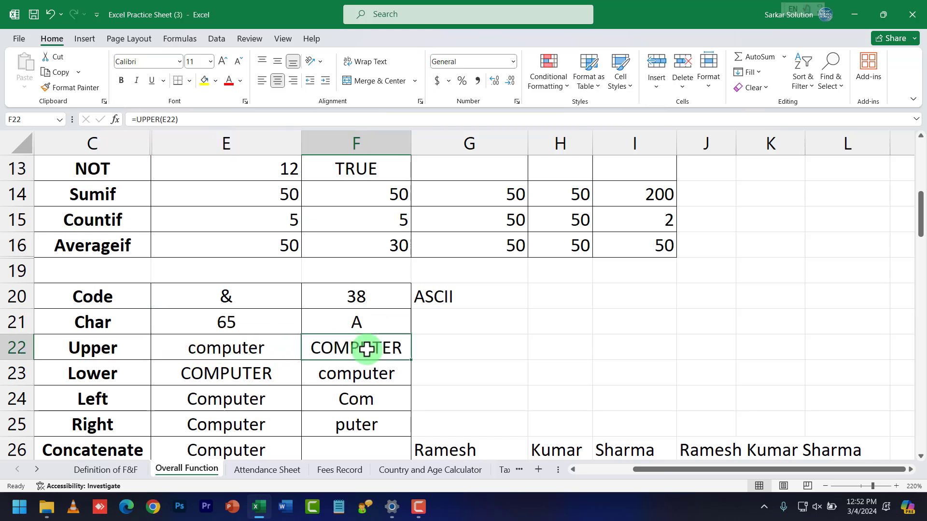
left_click(184, 383)
left_click(363, 375)
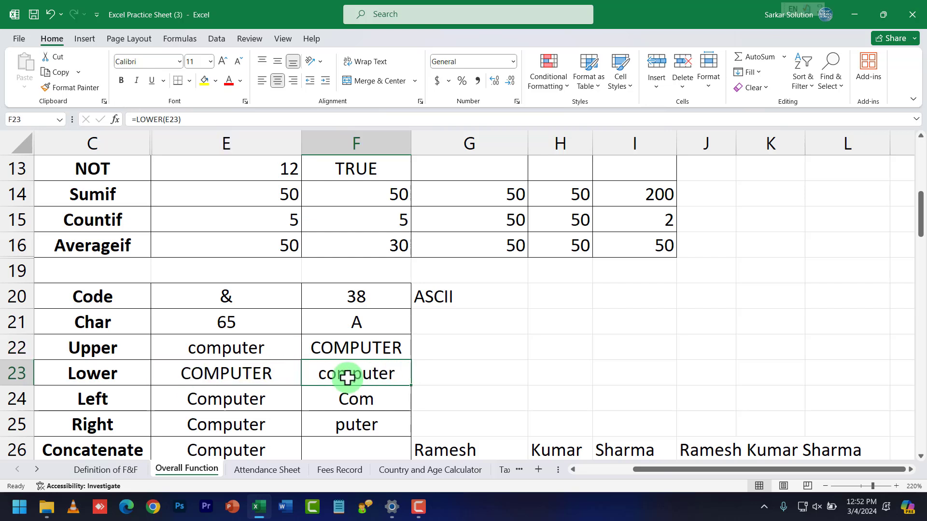
left_click(179, 406)
left_click(366, 400)
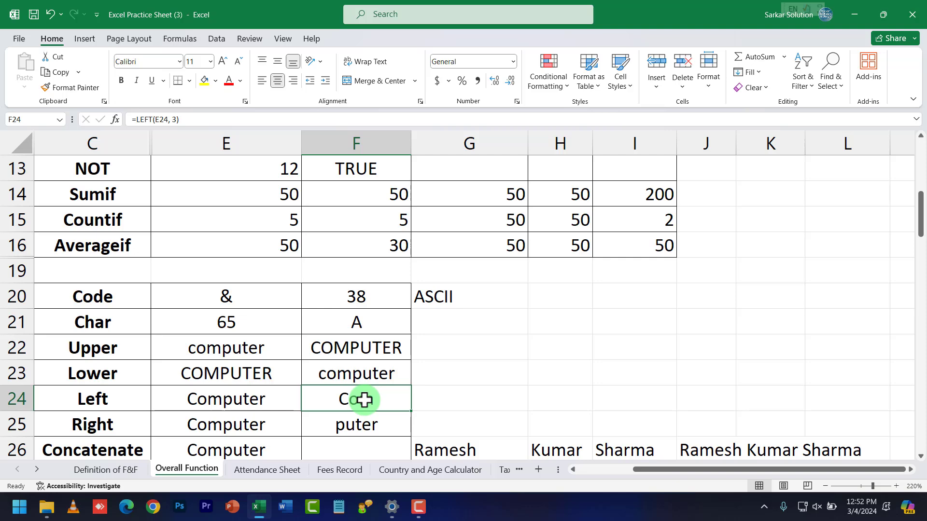
Step: Examine the RIGHT formula in F25 and the LEFT formula in F24, including their character-count arguments
scroll(365, 399, "down", 1)
left_click(244, 350)
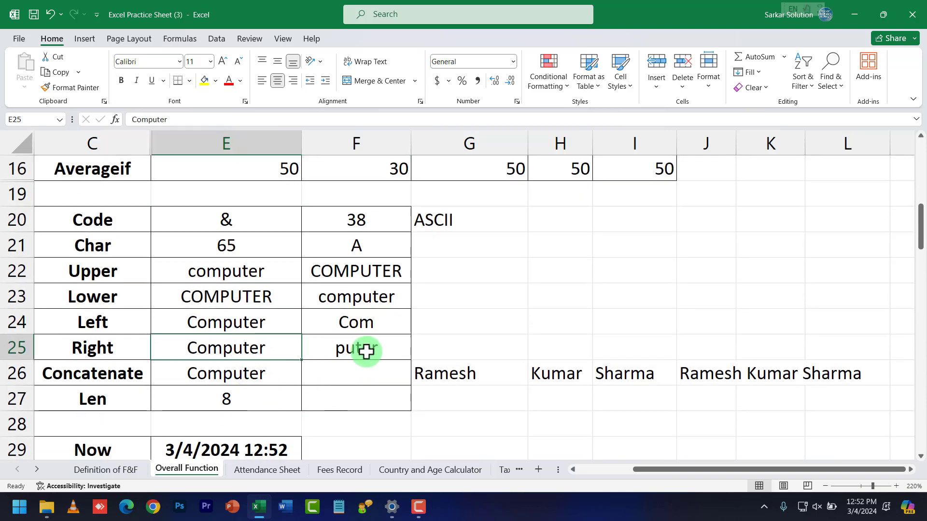
left_click(369, 353)
double_click(371, 352)
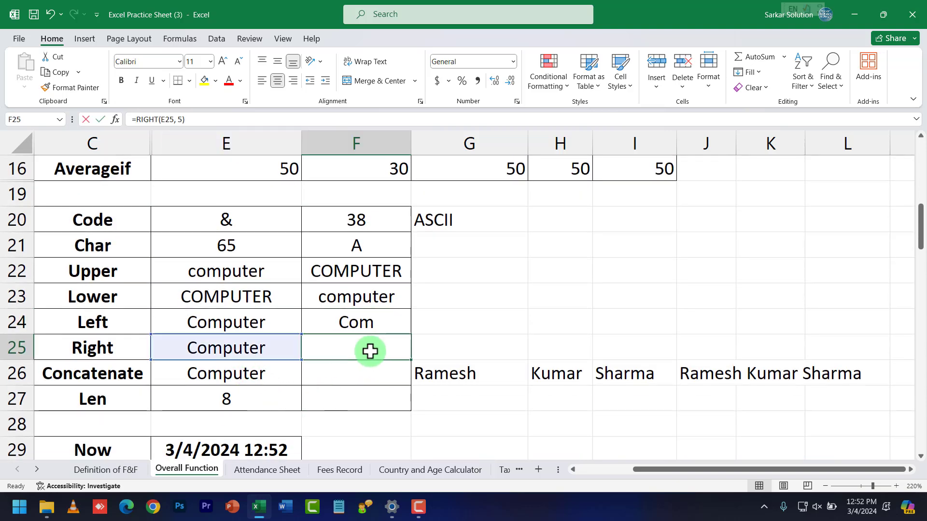
left_click(289, 355)
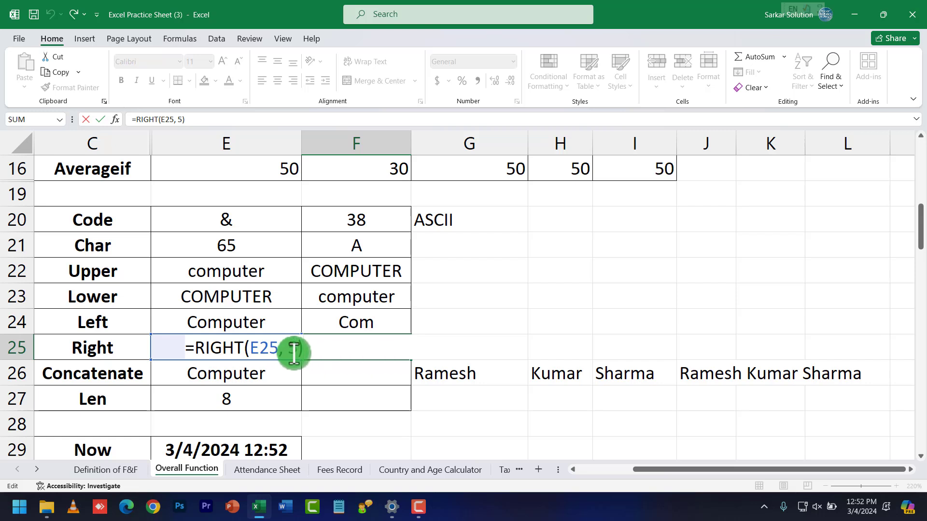
key("Return")
double_click(354, 324)
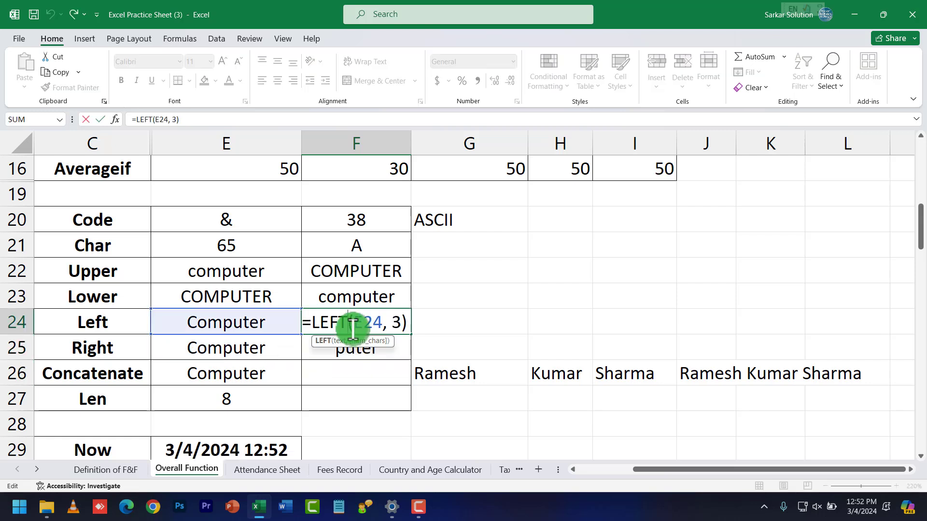
key("Return")
Step: Examine the CONCATENATE formula in E26 against the two text parts it joins in F24 and F25
left_click(195, 349)
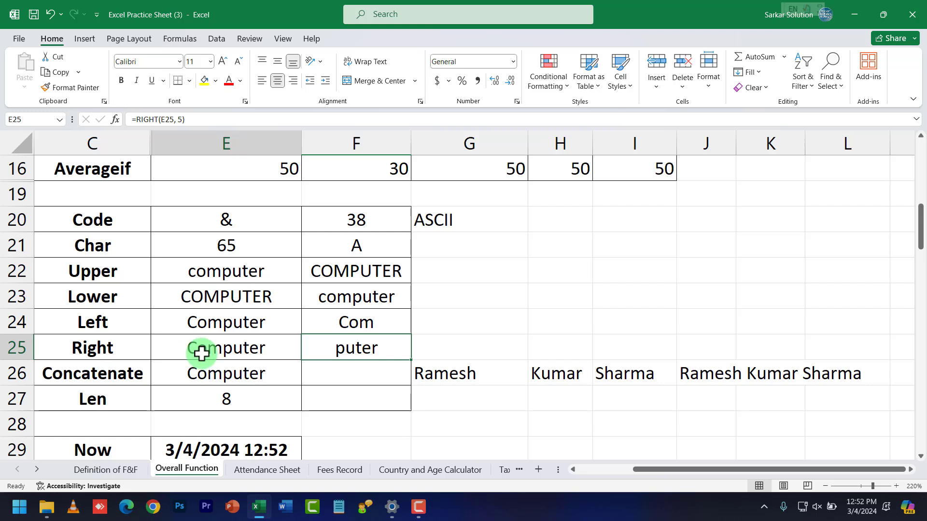
left_click(202, 374)
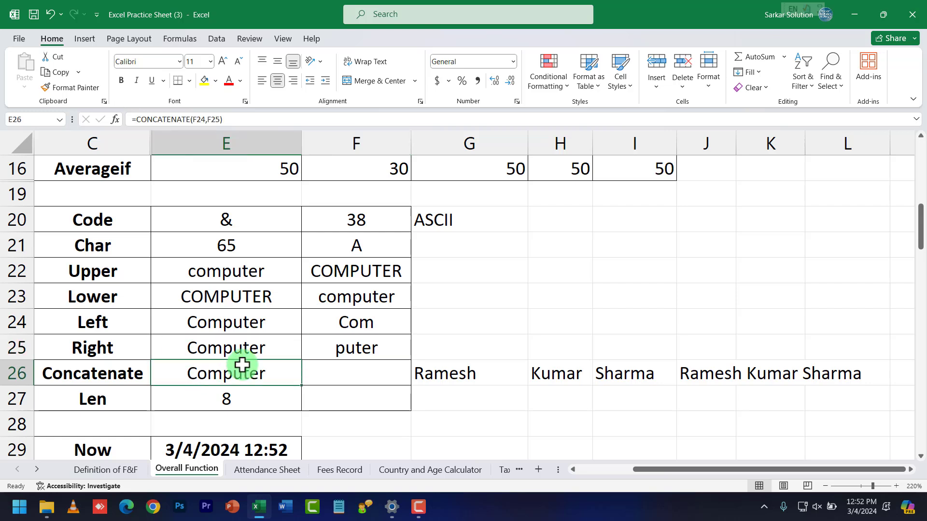
left_click_drag(354, 321, 354, 339)
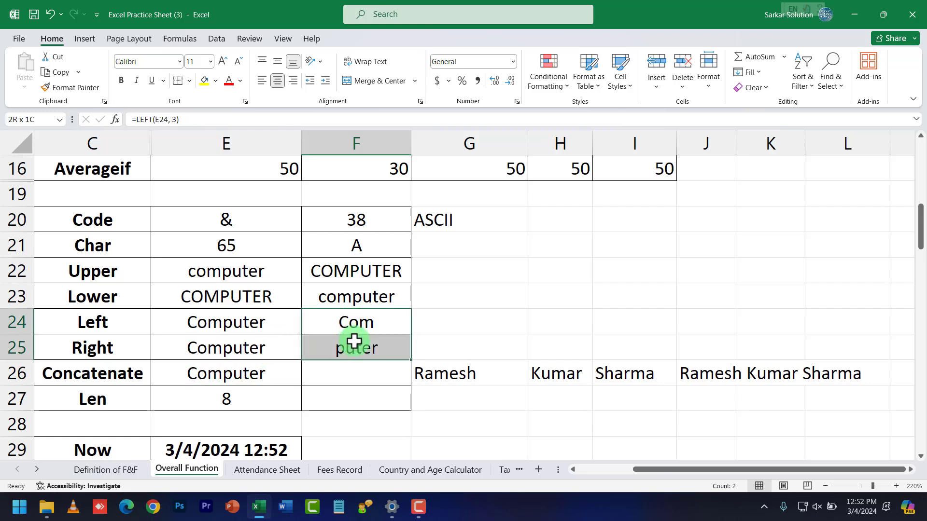
left_click(242, 378)
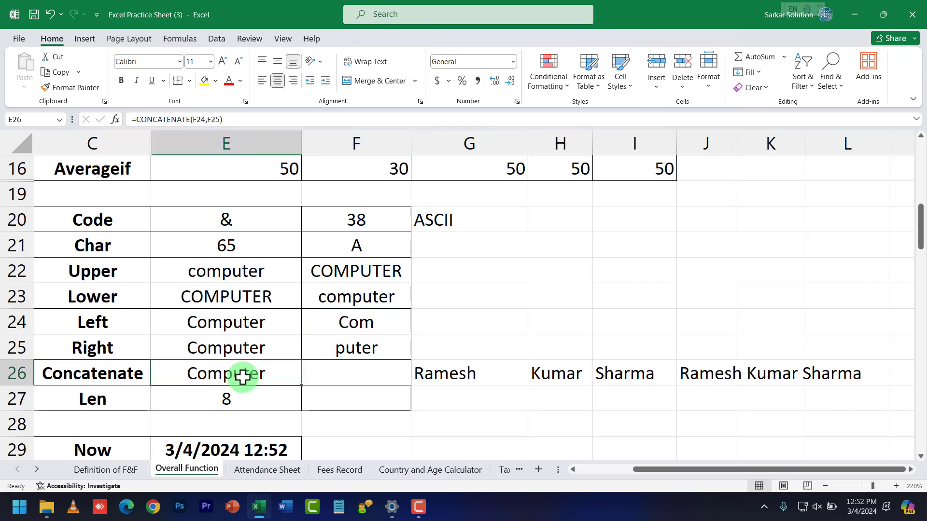
double_click(242, 377)
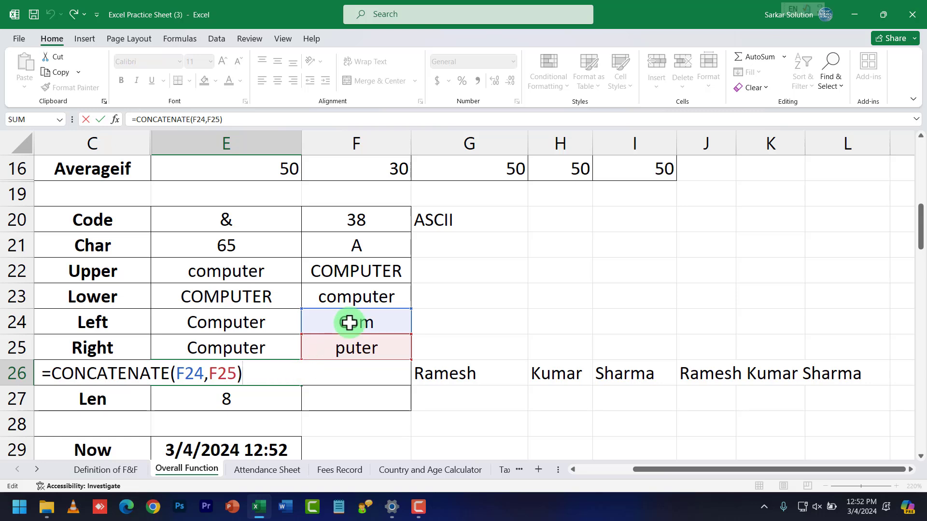
key("Return")
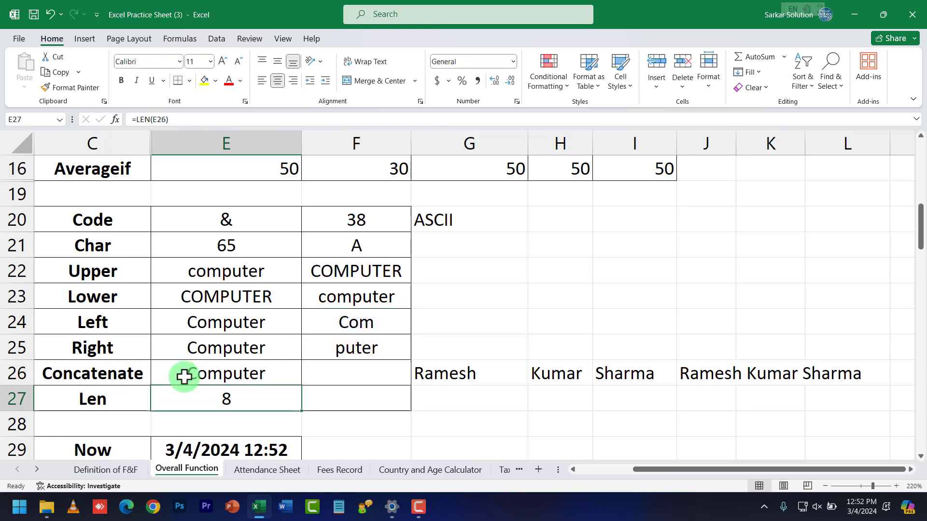
Step: Examine the LEN formula in E27 together with the CONCATENATE formula in E26 that it refers to
double_click(220, 397)
key("Return")
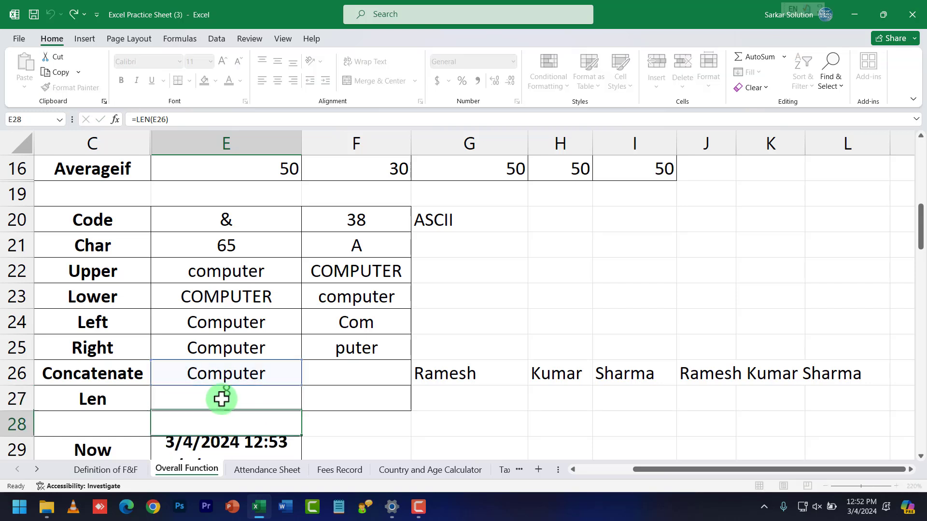
left_click(226, 374)
double_click(270, 375)
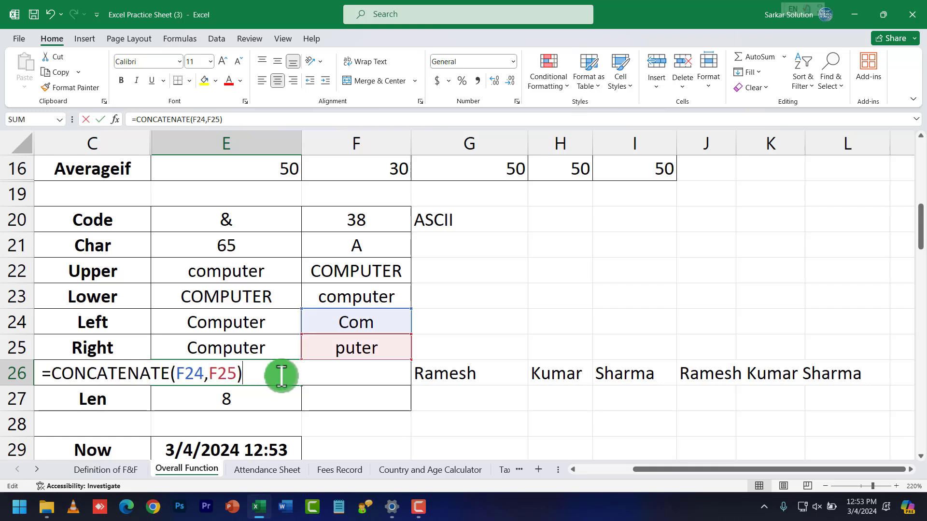
key("Return")
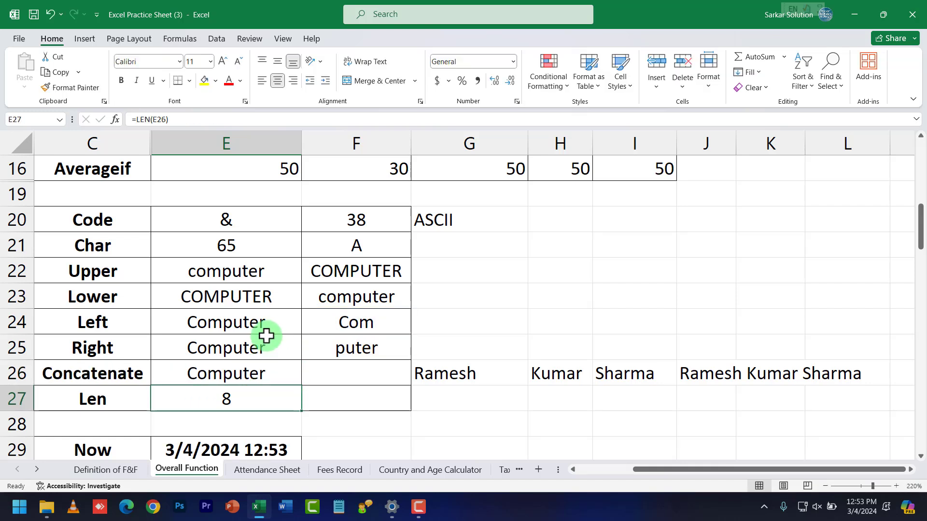
left_click(269, 371)
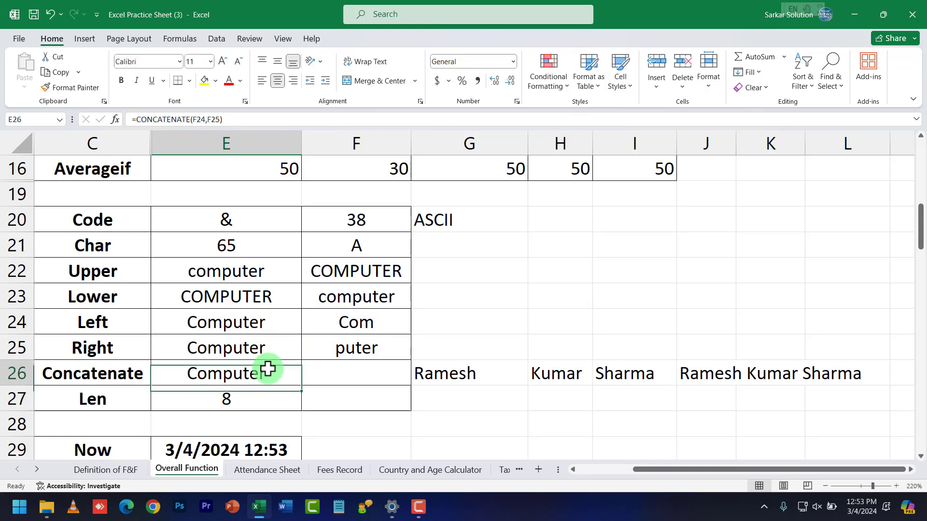
Step: Change the LEN formula in E27 to refer to G26 and check its result
double_click(240, 393)
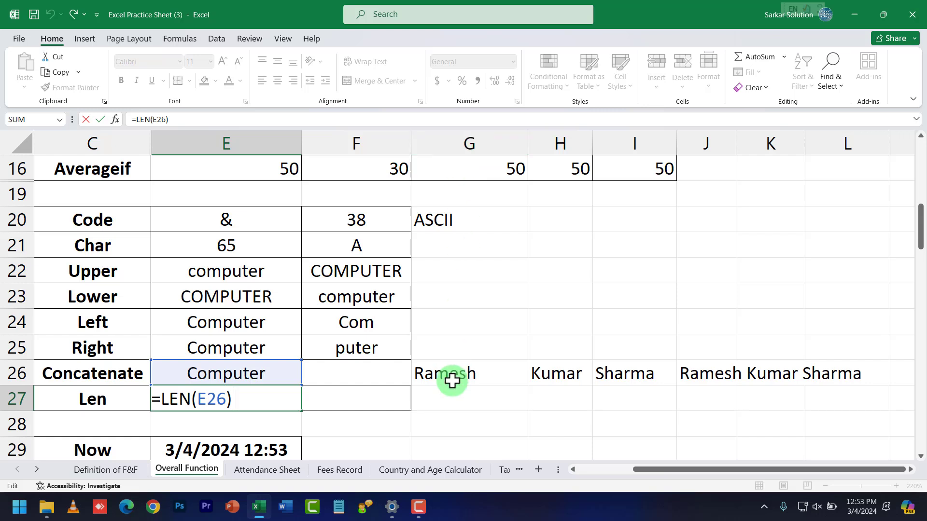
left_click(206, 400)
key("BackSpace")
type("G")
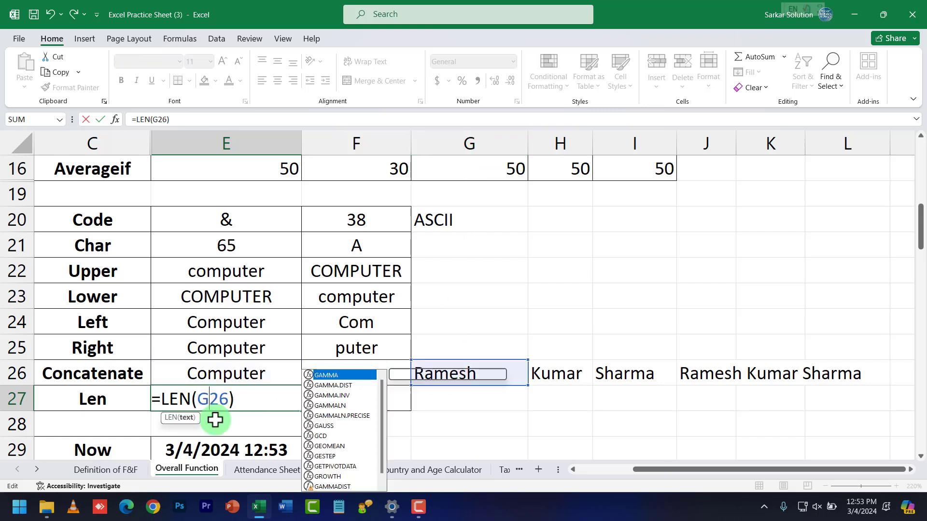
key("Return")
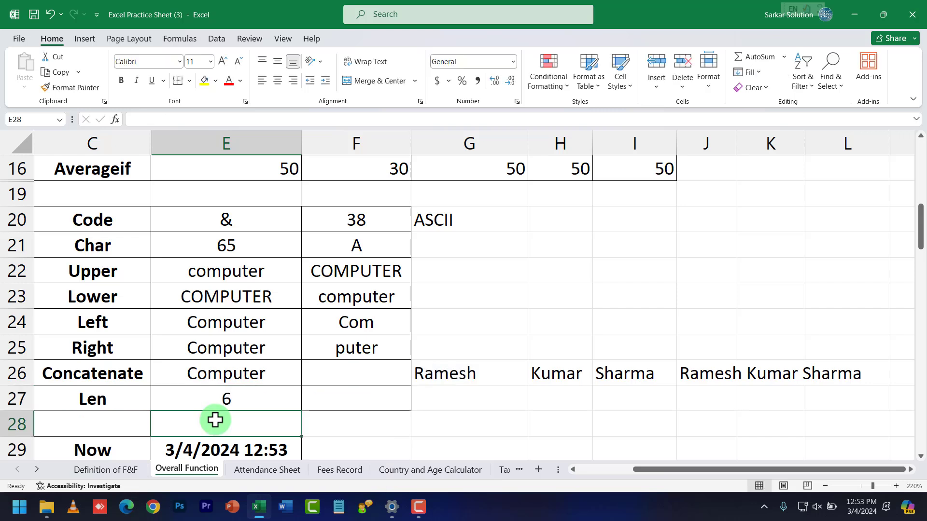
left_click(242, 404)
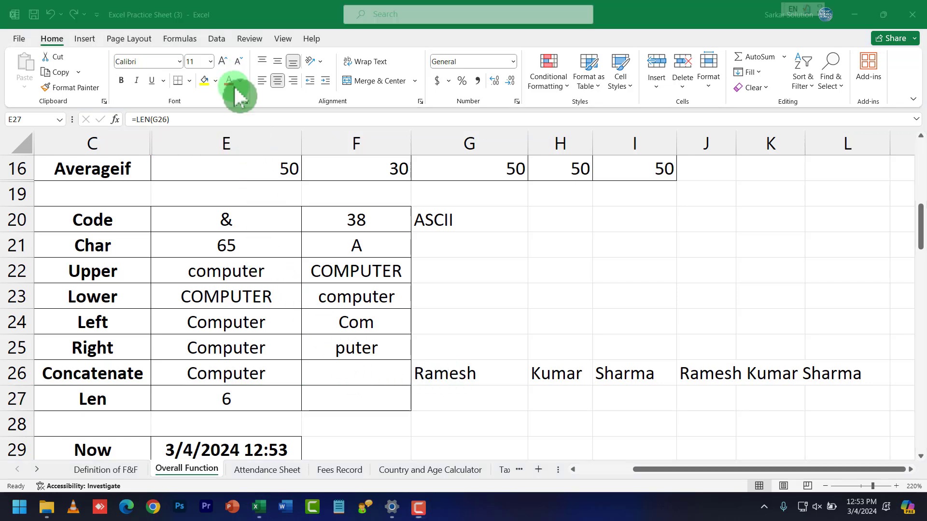
left_click(193, 391)
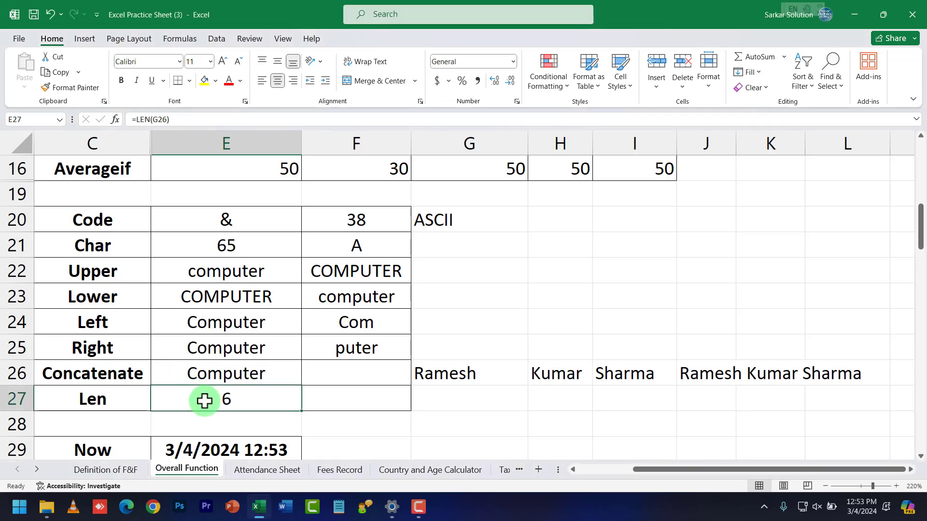
scroll(206, 403, "down", 2)
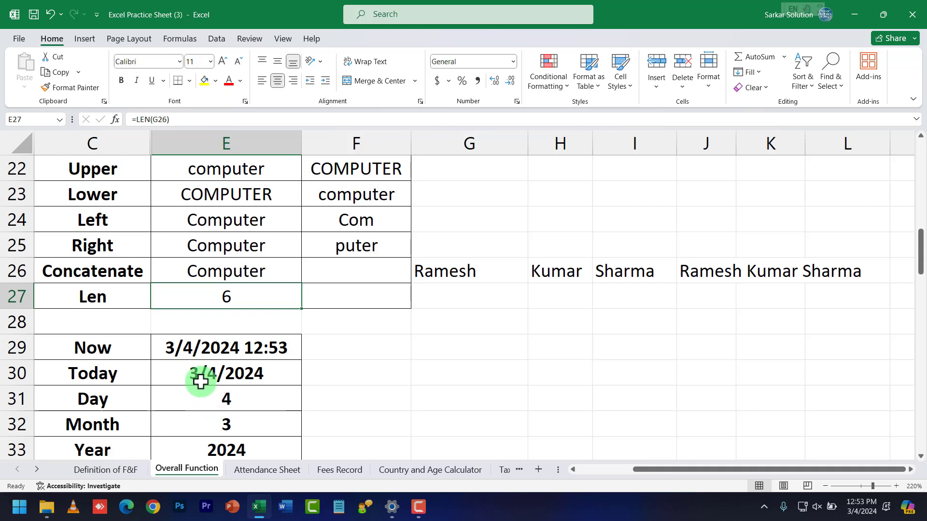
Step: Examine the NOW formula in E29 and the TODAY formula in E30
scroll(201, 382, "down", 1)
left_click(103, 268)
left_click(220, 268)
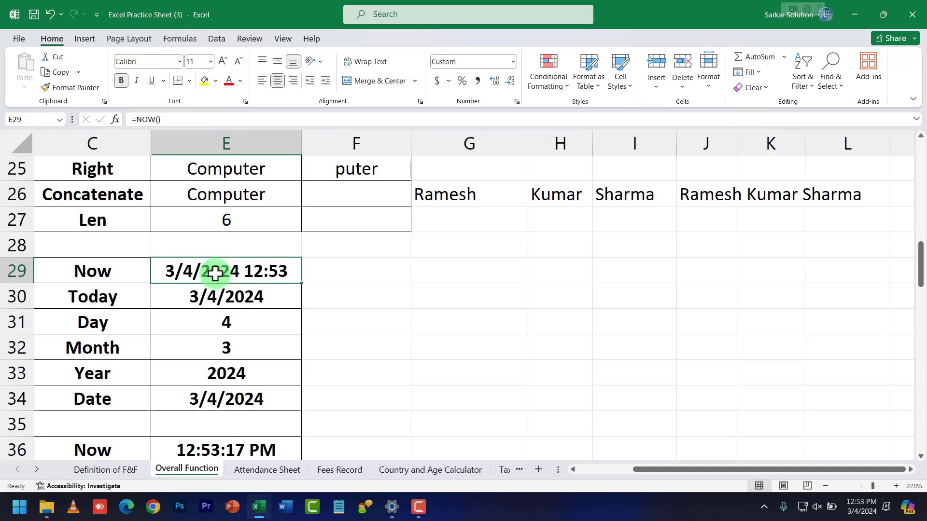
double_click(215, 273)
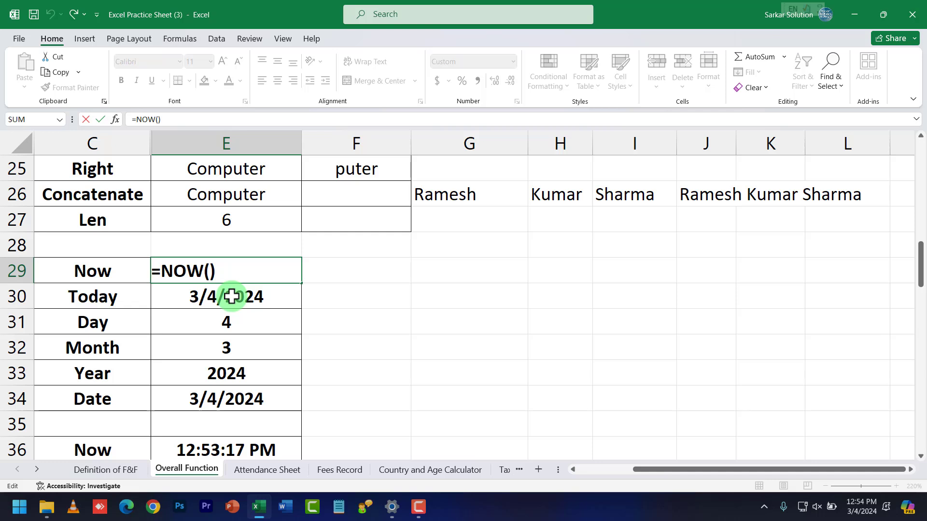
left_click(232, 296)
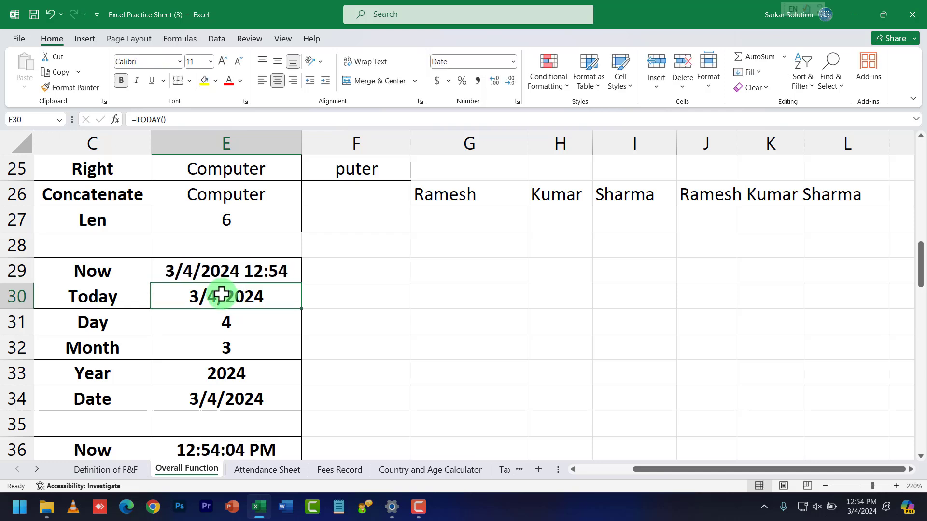
double_click(221, 295)
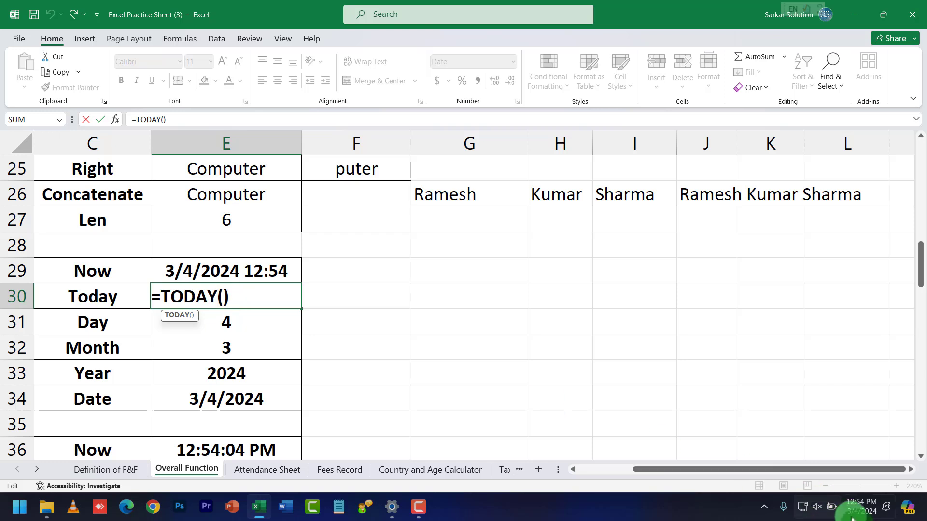
key("Return")
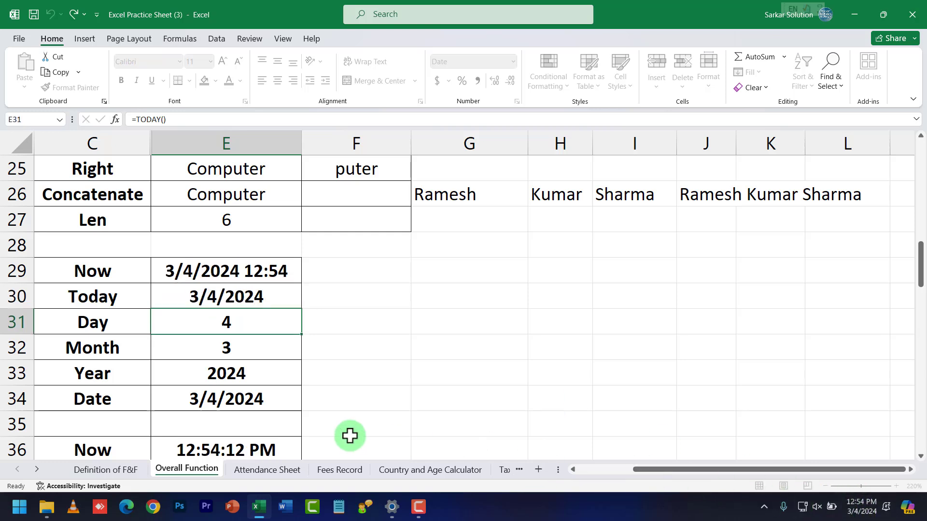
Step: Examine the DAY, MONTH and YEAR formulas in E31:E33 and the date cell they refer to
double_click(234, 321)
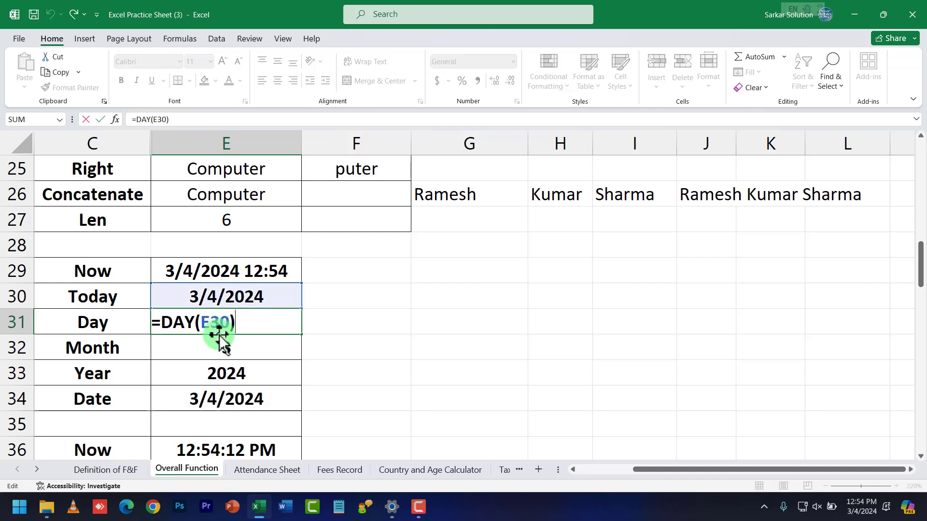
key("Return")
double_click(218, 344)
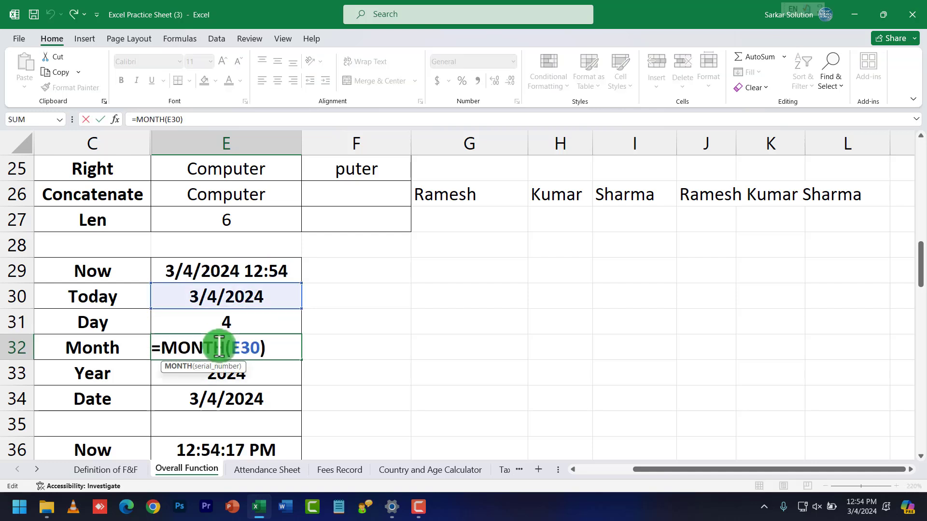
key("Return")
double_click(215, 374)
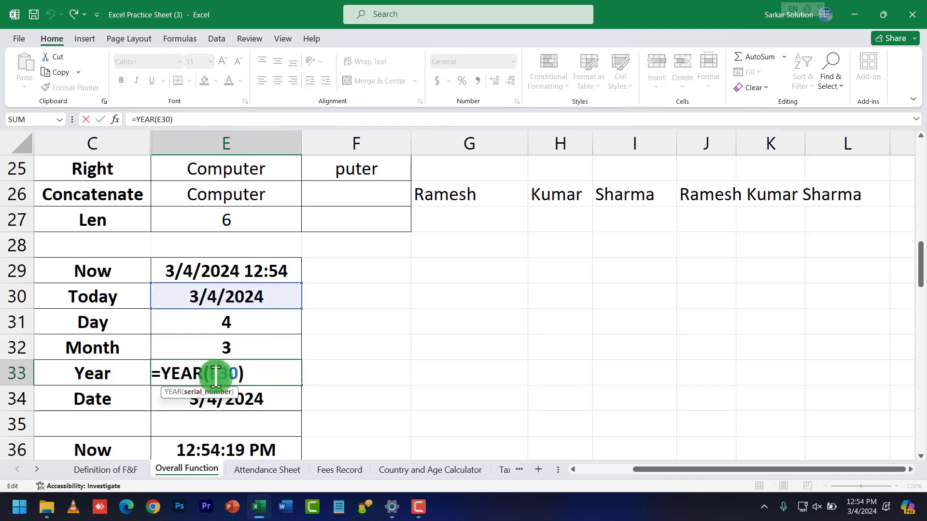
key("Return")
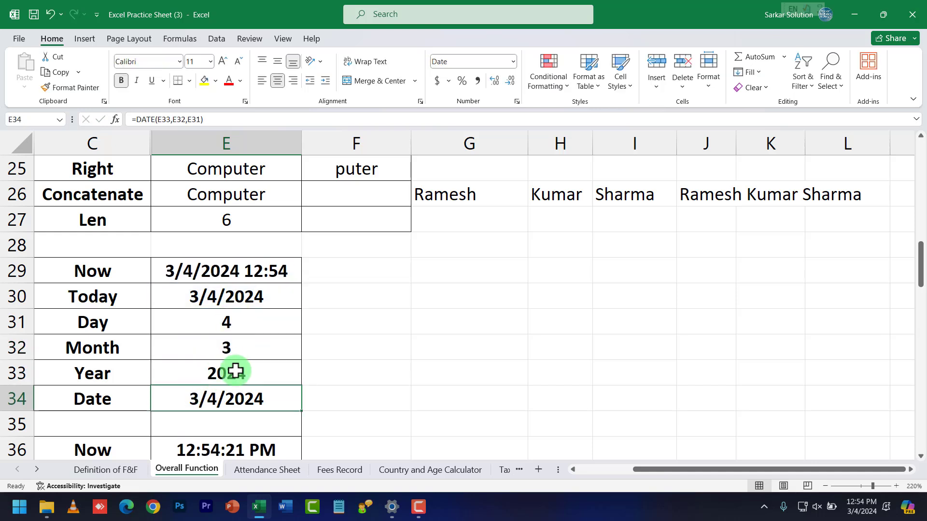
Step: Examine the DATE formula in E34, including its year, month and day arguments
double_click(229, 403)
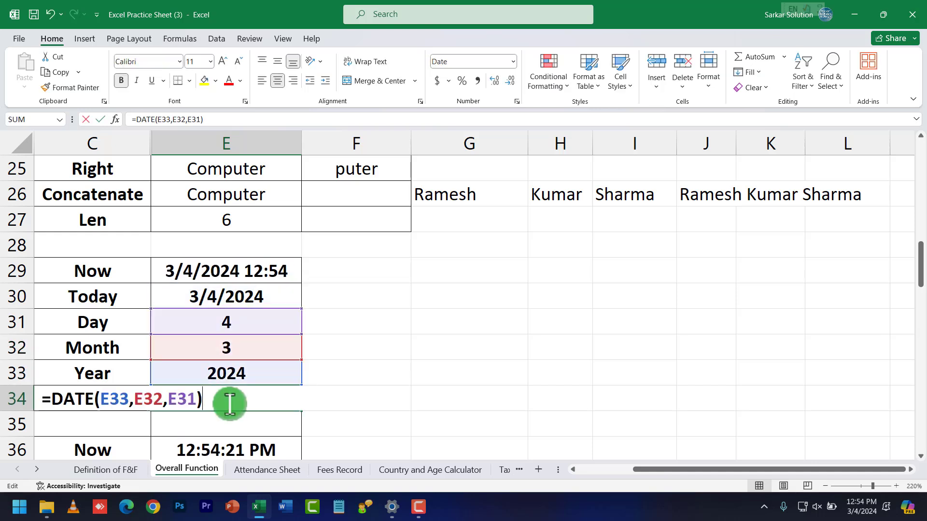
double_click(99, 400)
left_click_drag(146, 400, 198, 413)
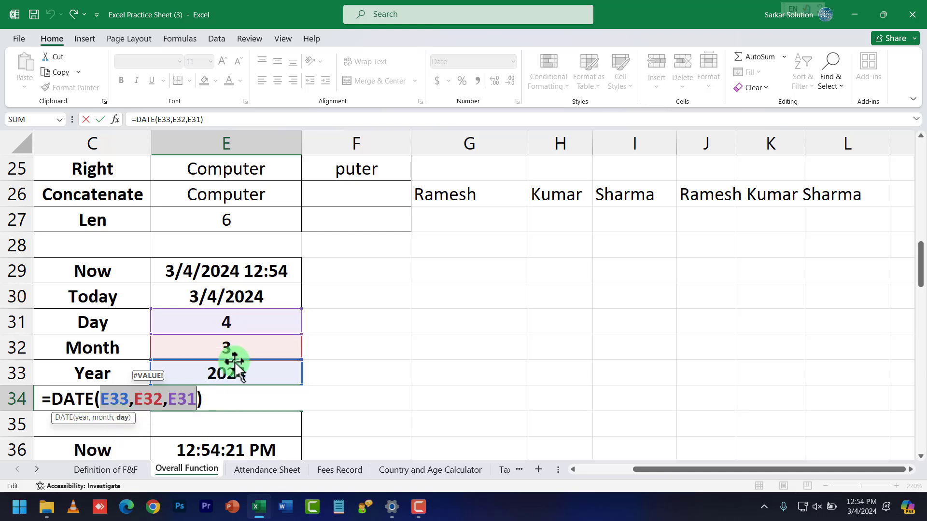
key("Return")
Step: Examine the HOUR, MINUTE and SECOND formulas in E37:E39 and the TIME formula in E40 that combines them
scroll(233, 362, "down", 3)
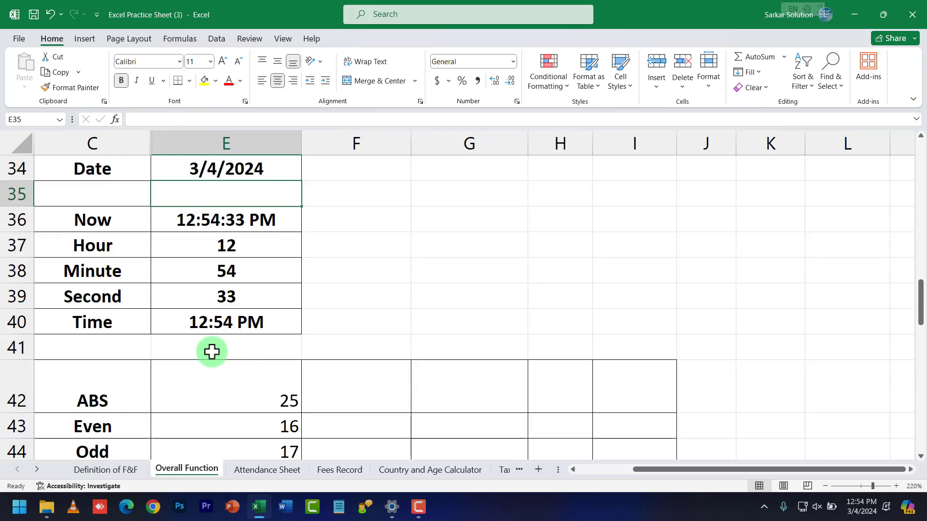
left_click(107, 248)
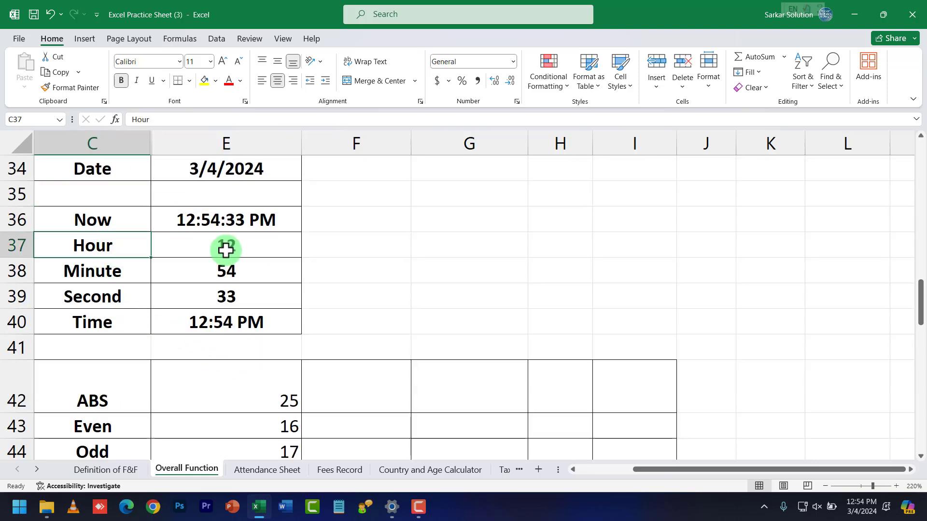
double_click(256, 248)
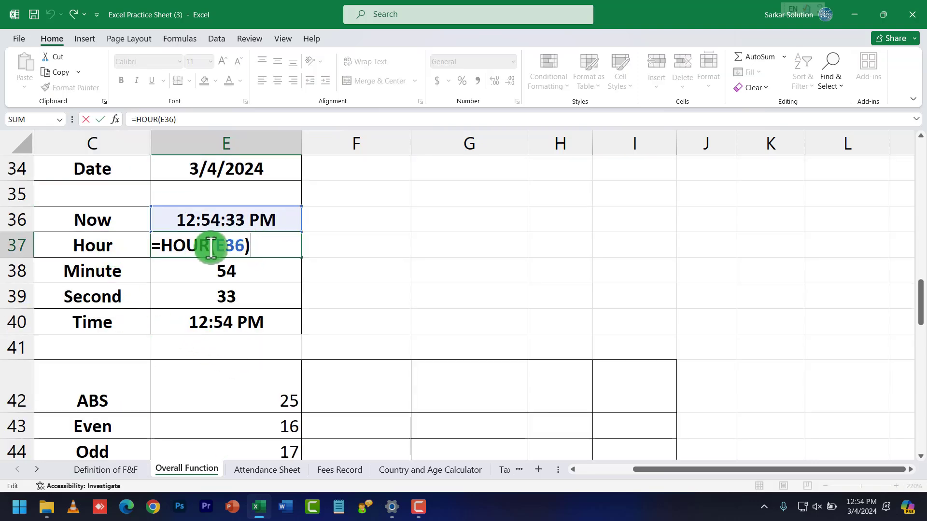
key("Return")
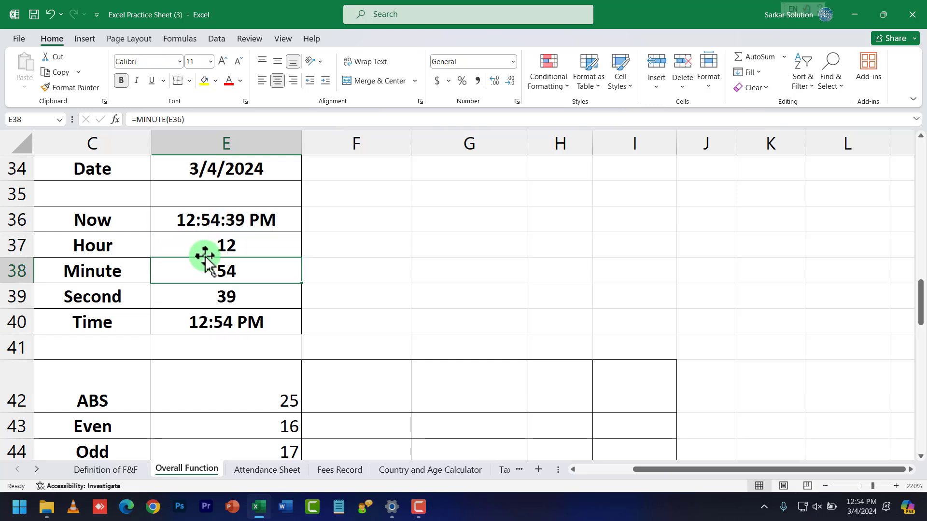
left_click(217, 296)
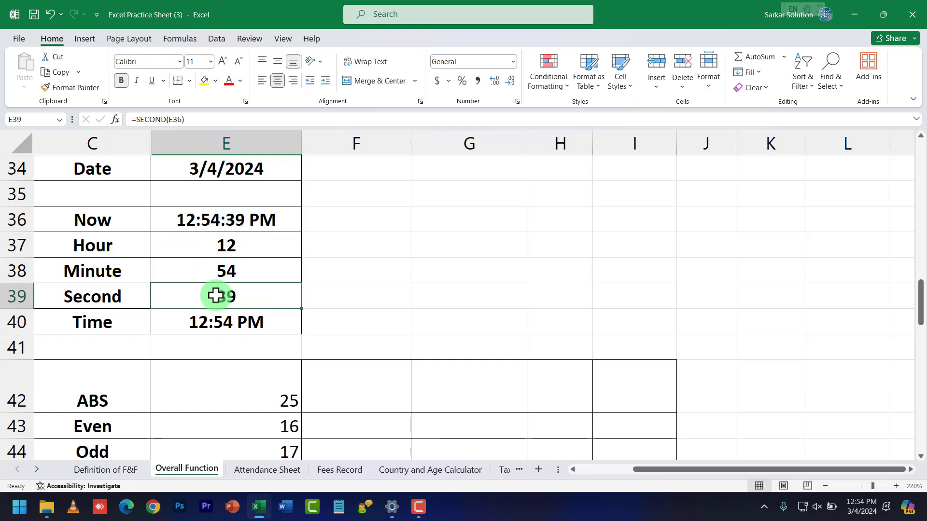
left_click_drag(227, 244, 230, 288)
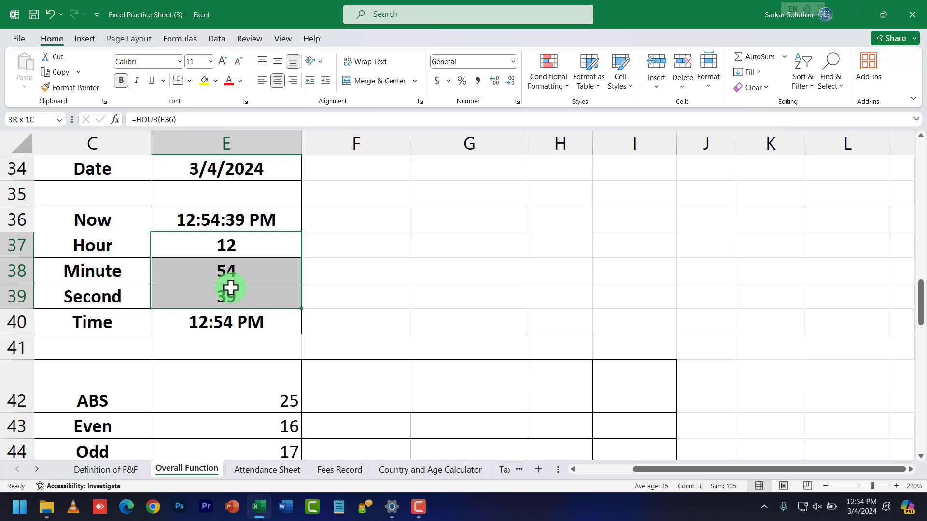
left_click(72, 321)
left_click(202, 316)
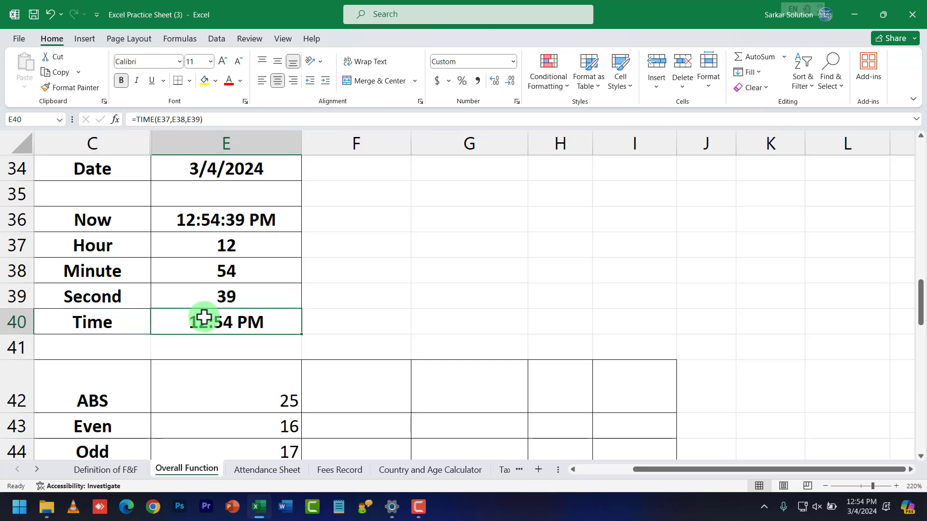
Step: Examine the ABS formula in E42 and the cell it refers to
scroll(203, 315, "down", 2)
left_click(96, 253)
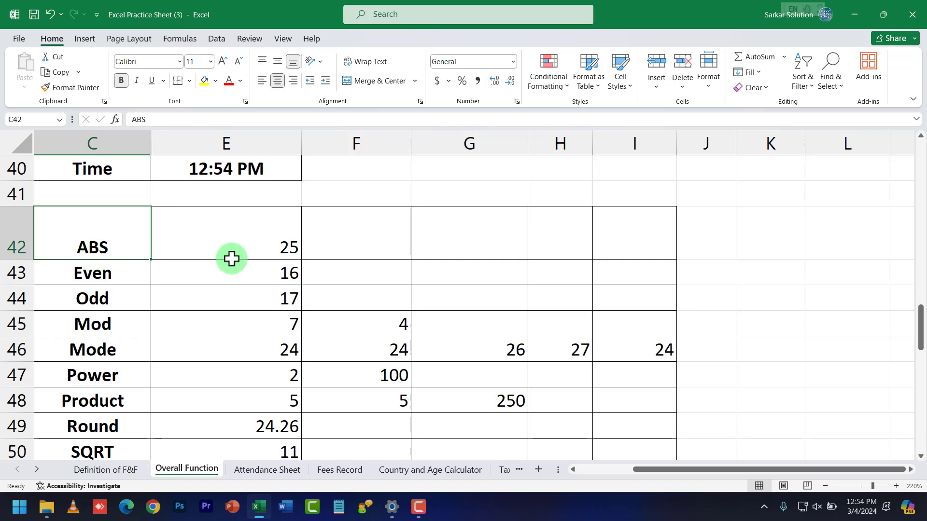
left_click(252, 251)
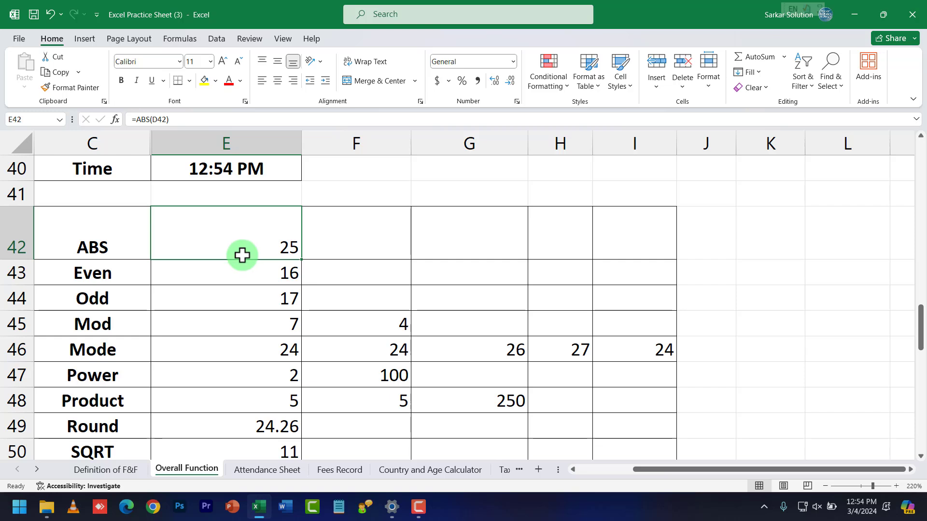
double_click(265, 251)
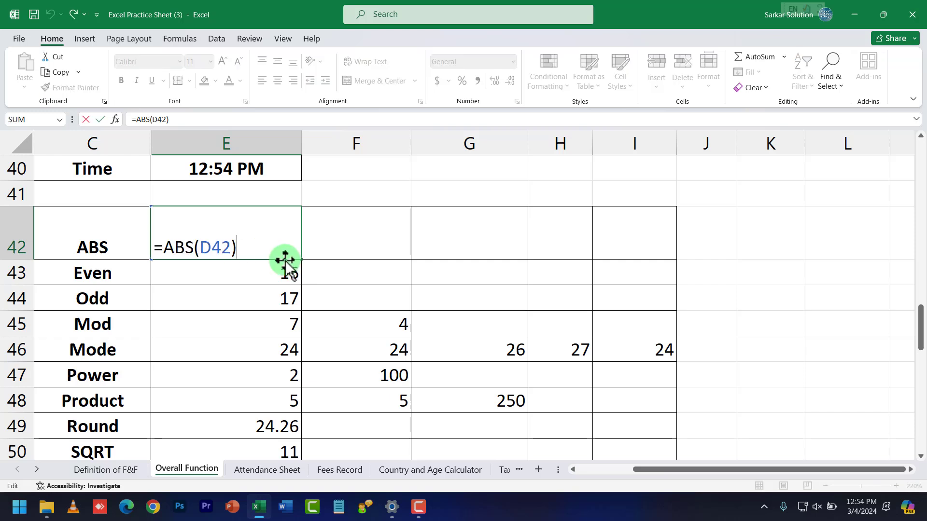
key("Return")
Step: Enter -25 in G42 and the formula =ABS(G42) in H42 to test the absolute value function
left_click(497, 246)
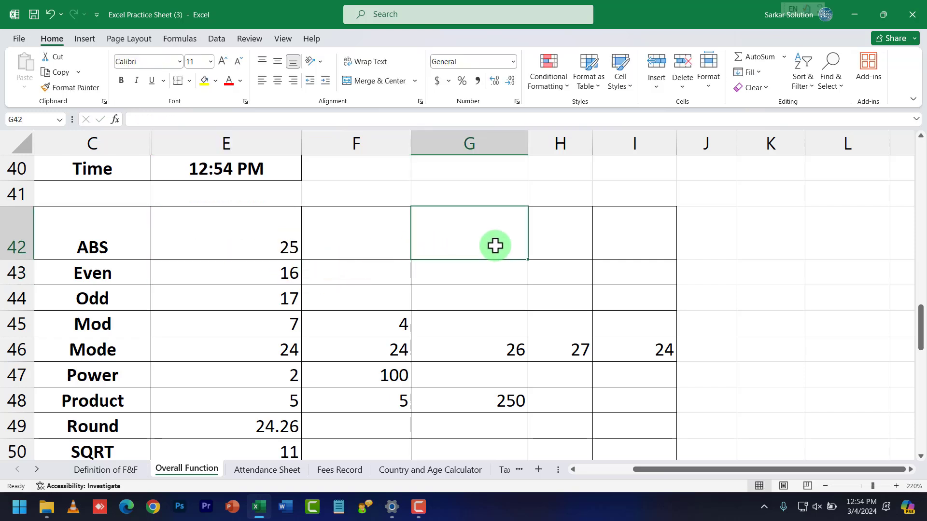
type("-2")
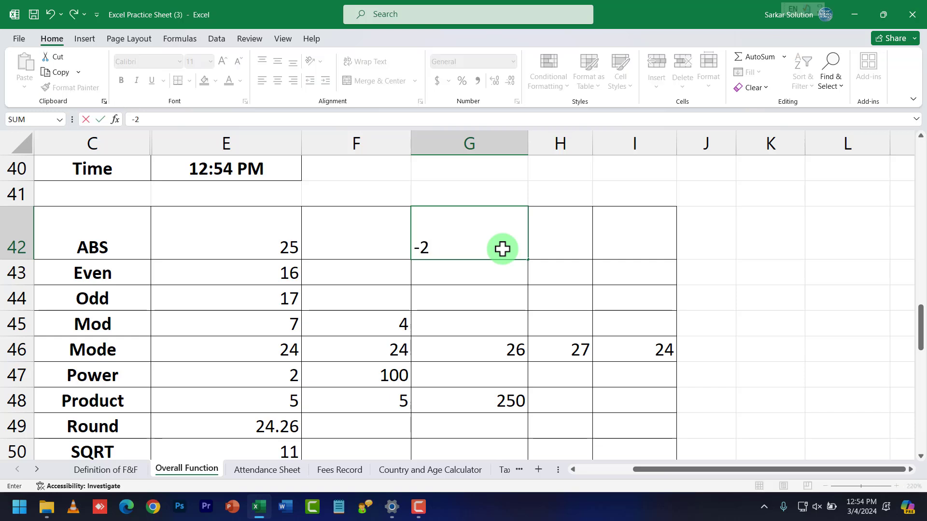
type("5")
key("Tab")
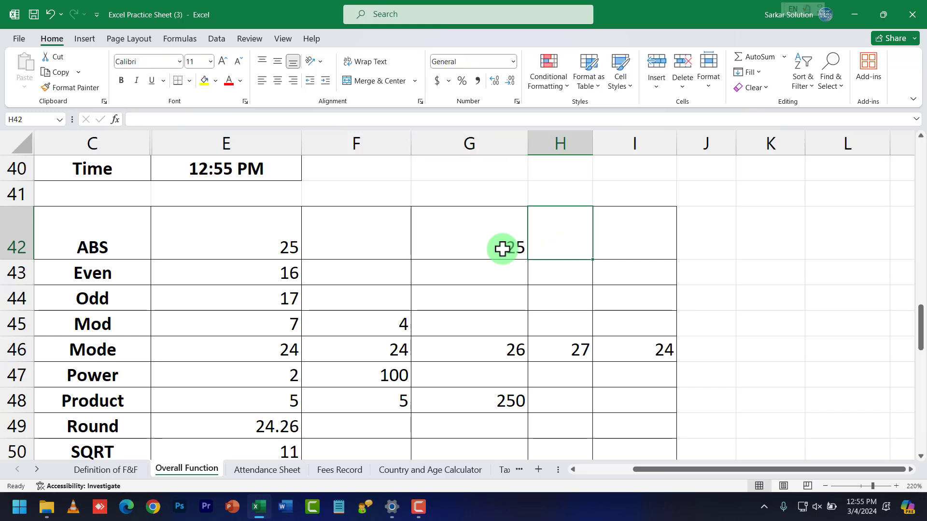
type("=")
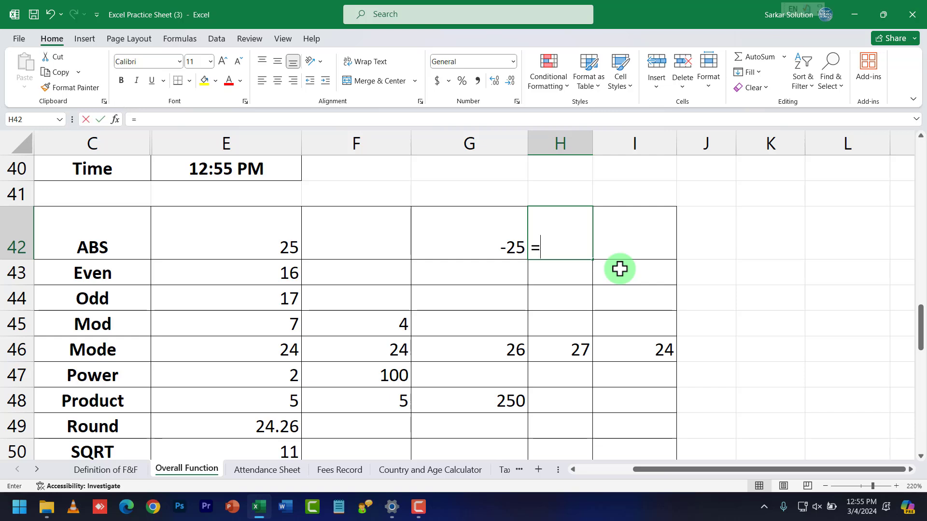
type("abs")
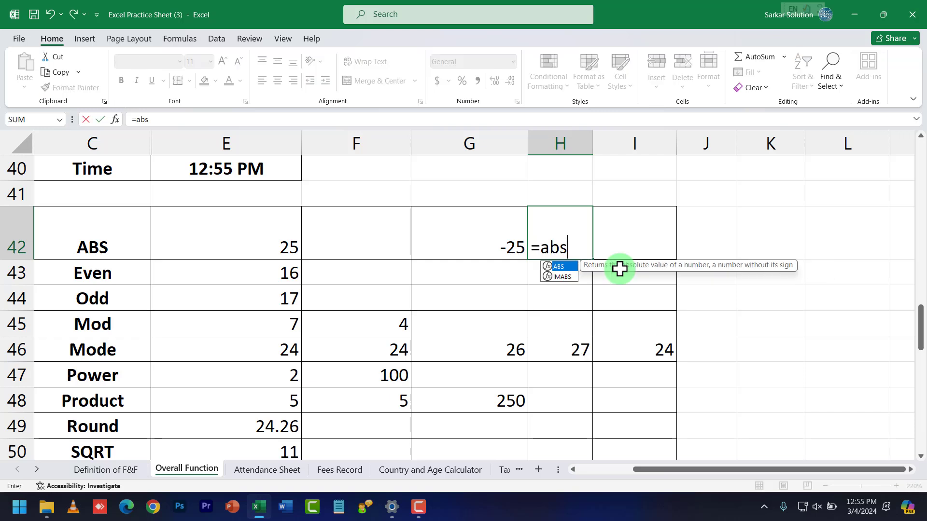
type("(")
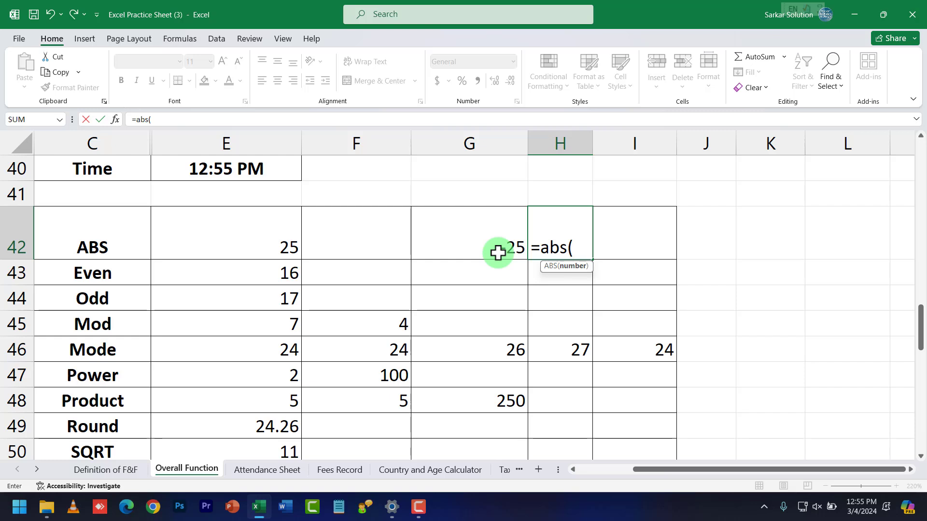
type("g42")
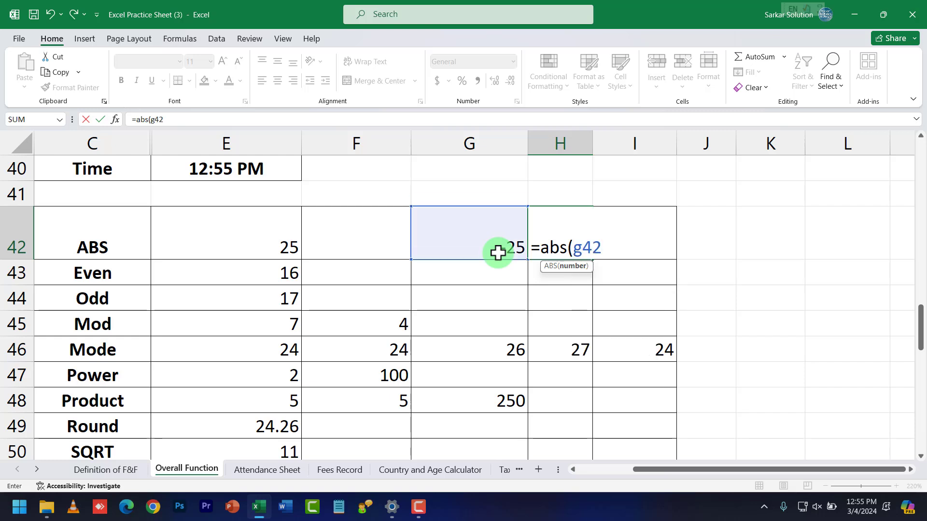
type(")")
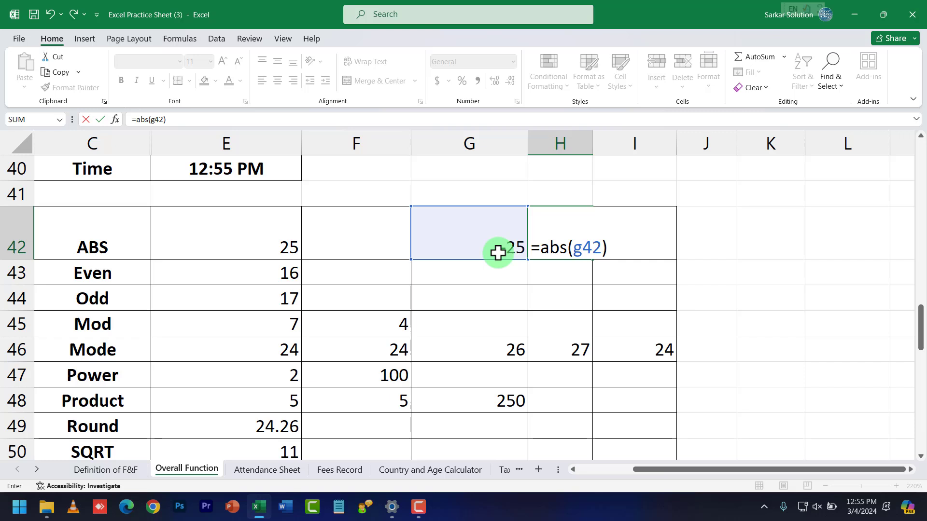
key("Return")
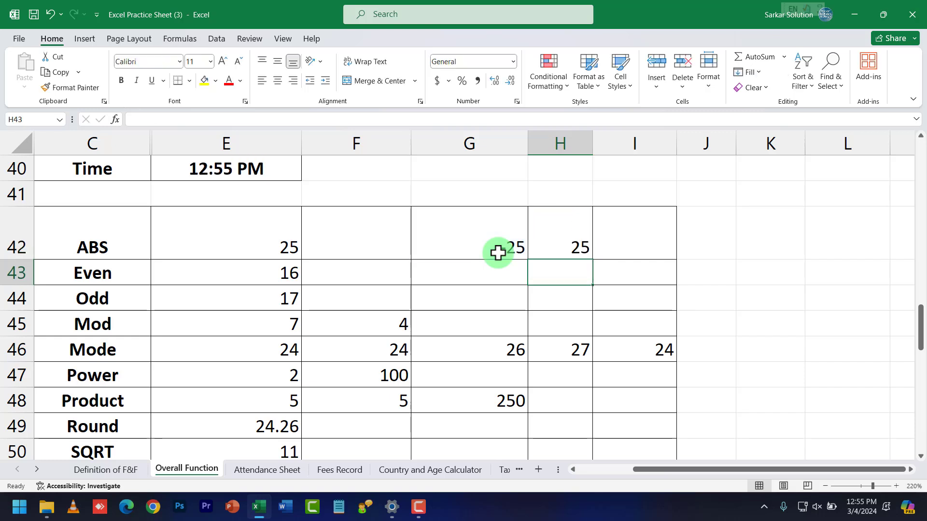
Step: Compare the ABS test in H42 with its input in G42, and clear both cells
left_click(561, 247)
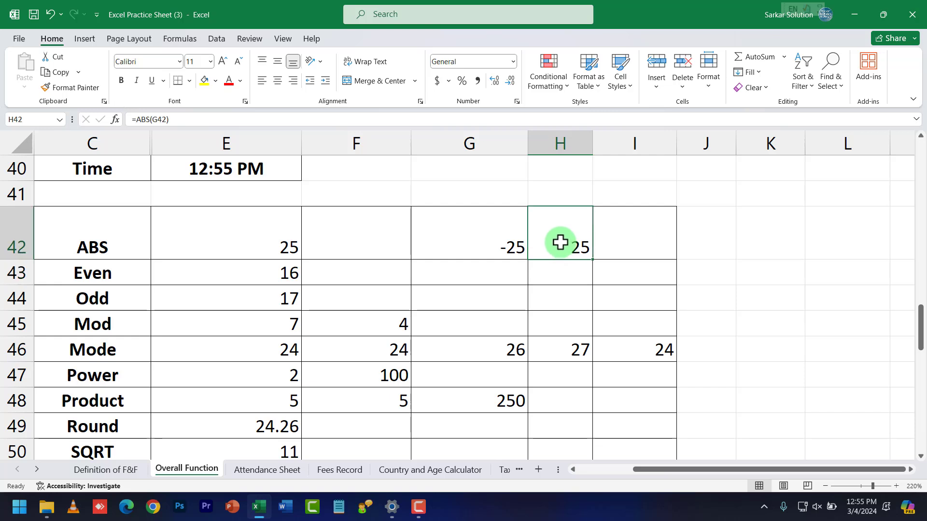
left_click(484, 240)
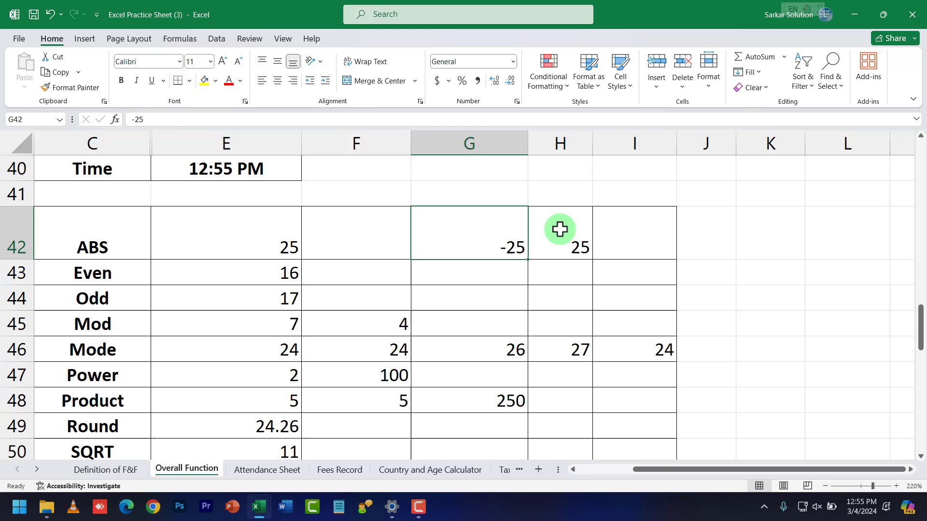
left_click(577, 249)
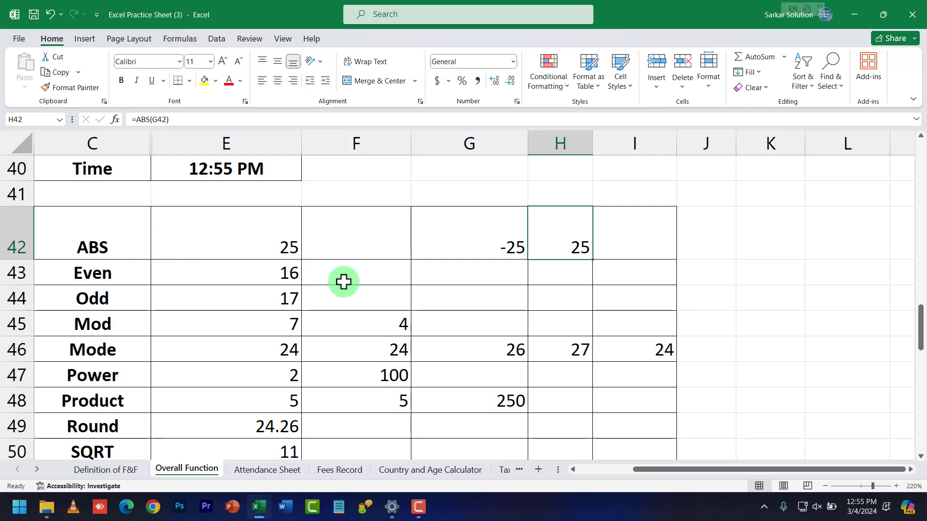
left_click_drag(511, 247, 553, 249)
key("Delete")
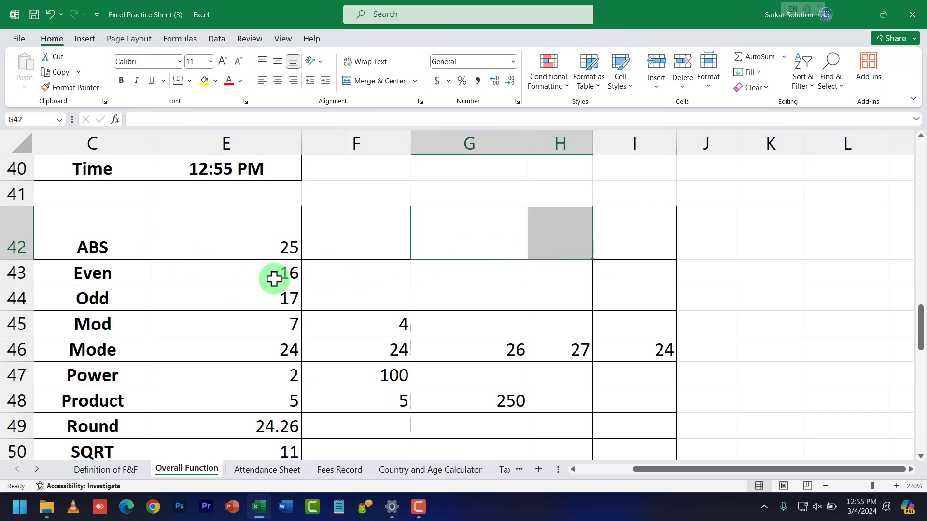
Step: Examine the EVEN formula in E43, and enter 13 in G43 as a test number
left_click(124, 276)
left_click(221, 275)
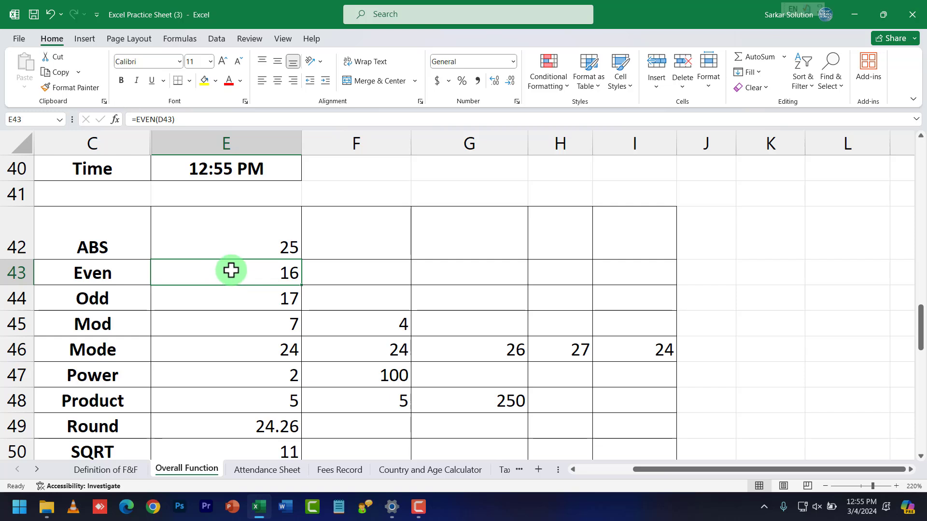
left_click(502, 281)
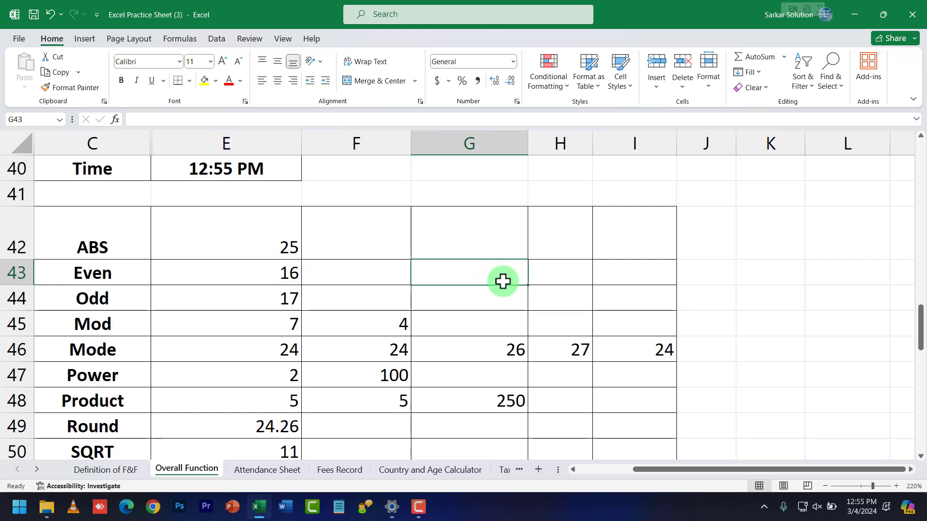
type("13")
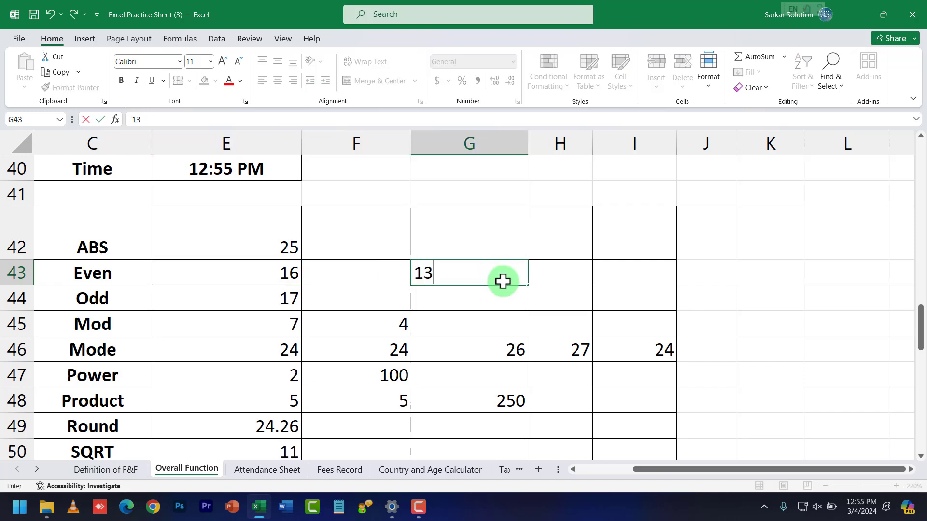
key("Tab")
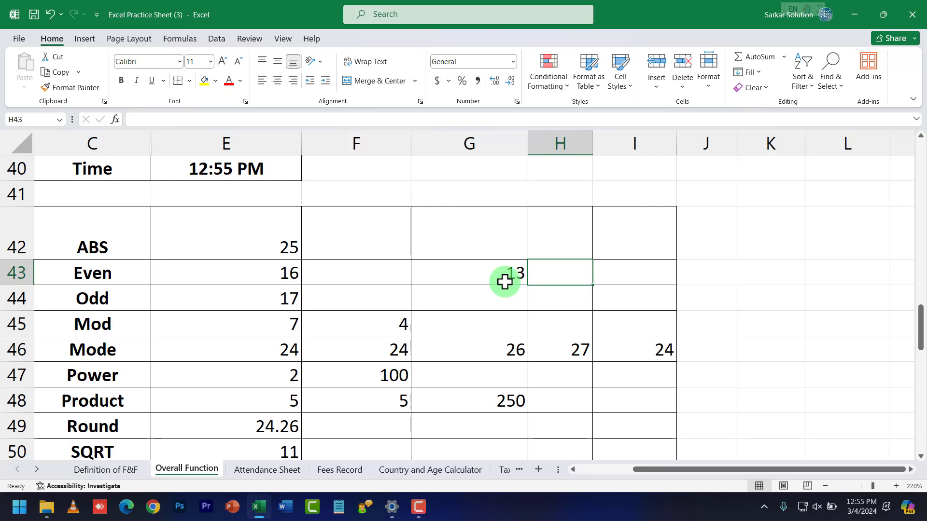
Step: Enter the formula =EVEN(G43) in H43 to round the test number to an even integer
left_click(510, 271)
left_click(555, 271)
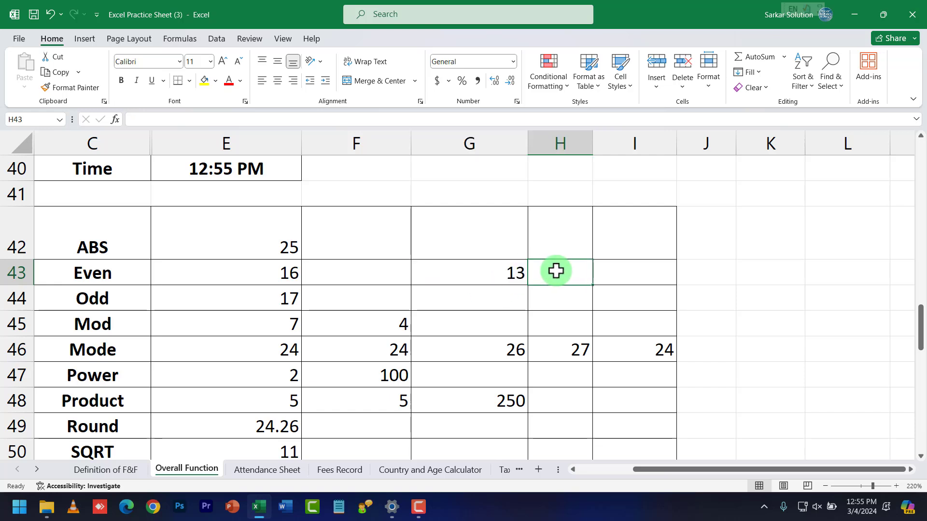
type("=even")
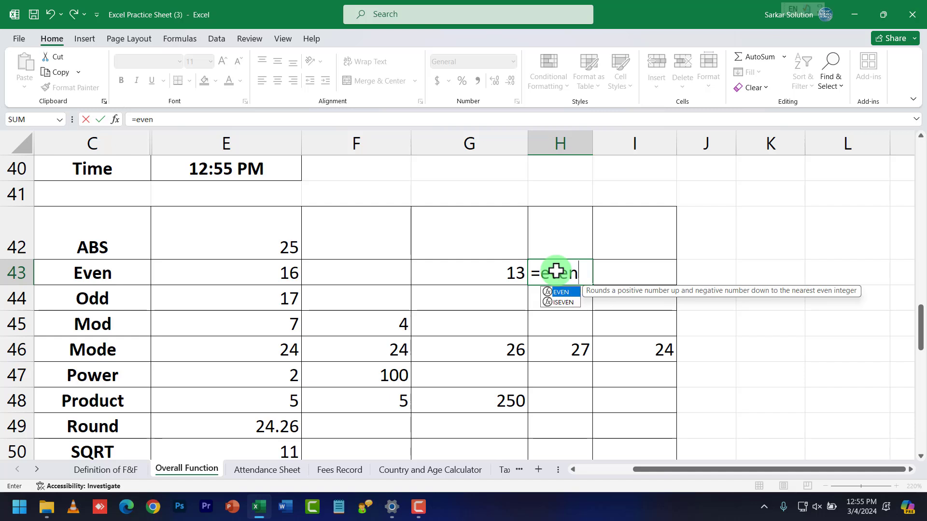
type("(")
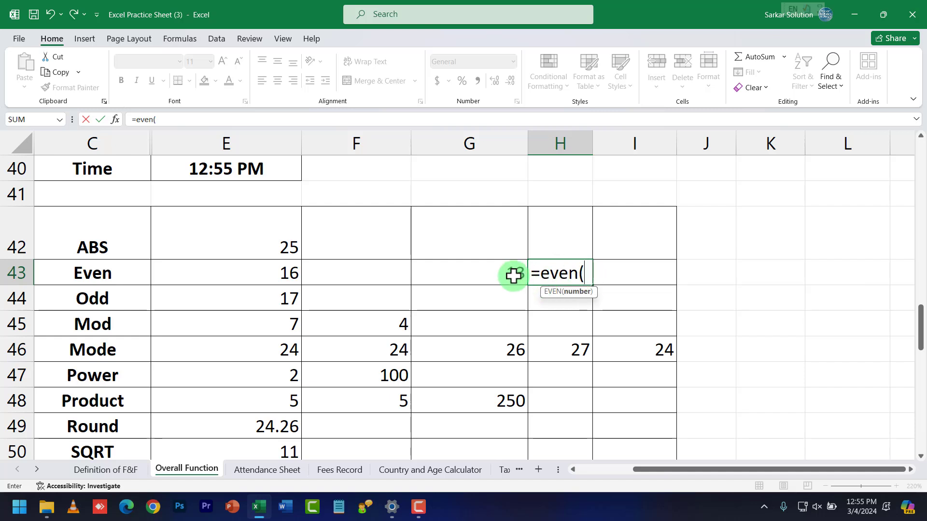
type("g43")
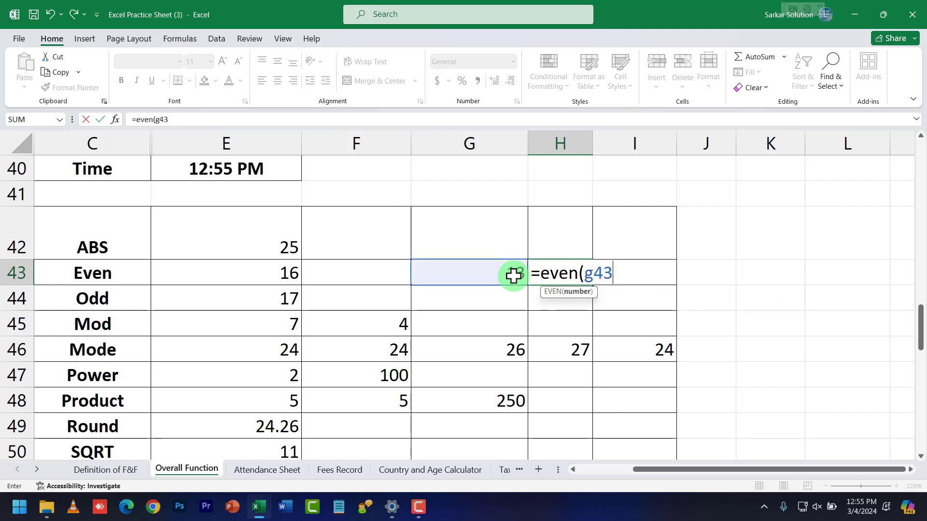
type(")")
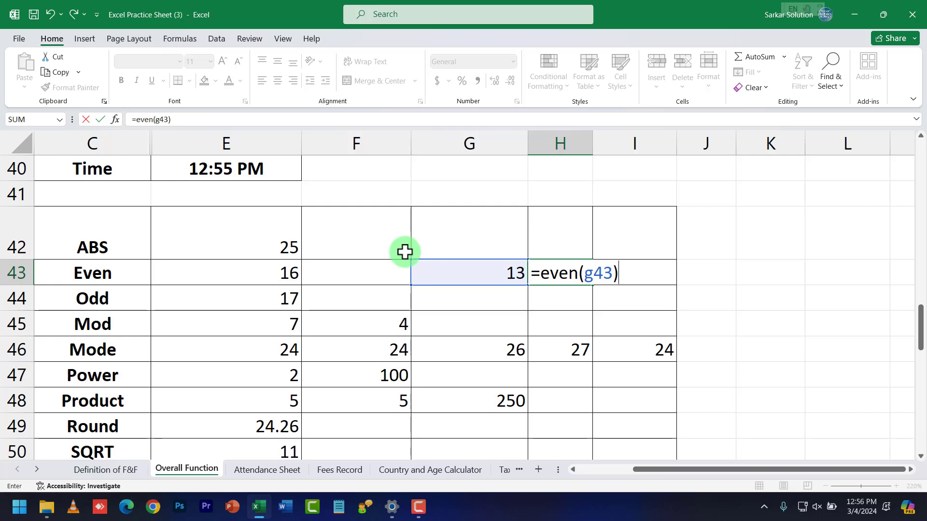
key("Return")
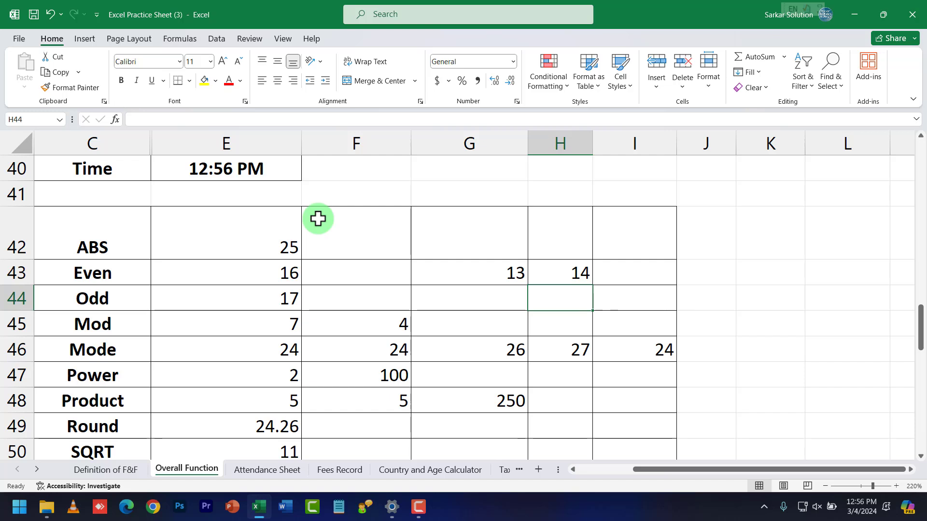
Step: Clear the EVEN test number in G43 and its formula in H43
left_click(496, 273)
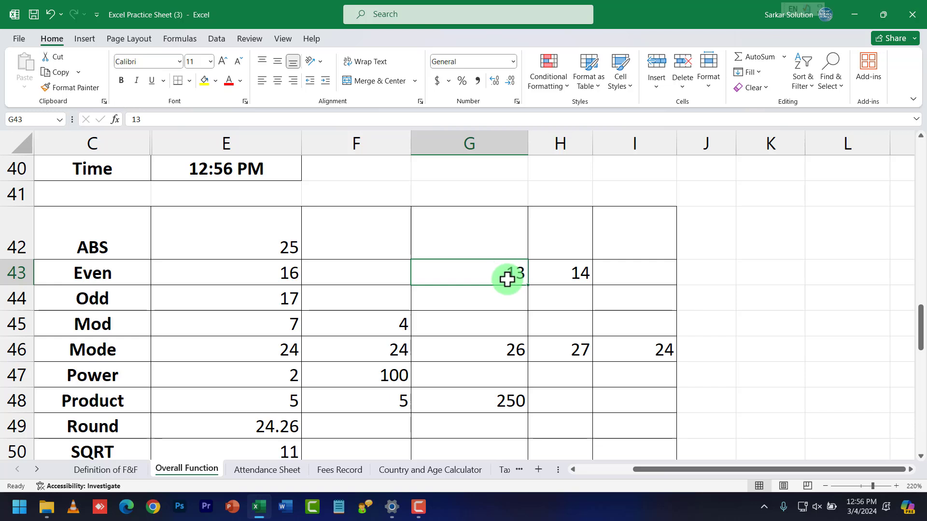
key("Delete")
left_click(560, 273)
key("Delete")
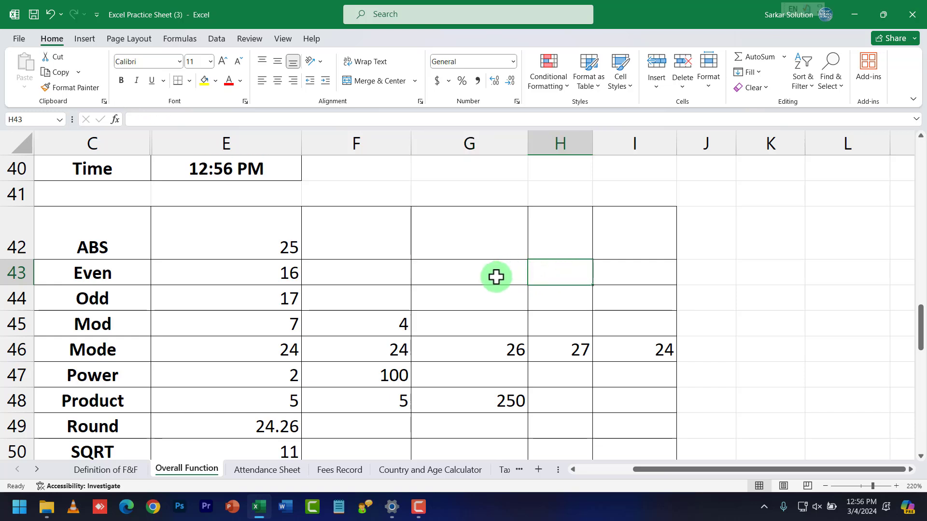
left_click(497, 274)
Step: Enter 14 in G44 and the formula =ODD(G44) in H44 to test the odd-number function
left_click(481, 300)
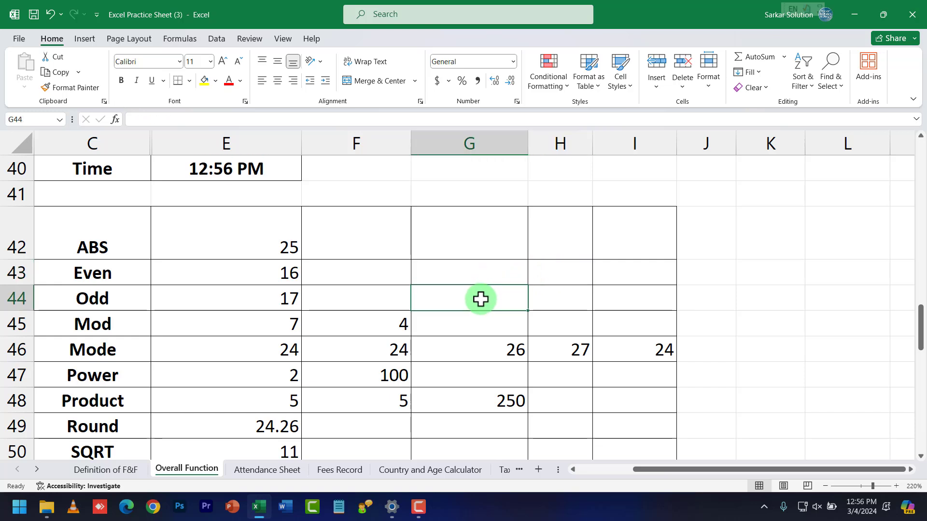
type("14")
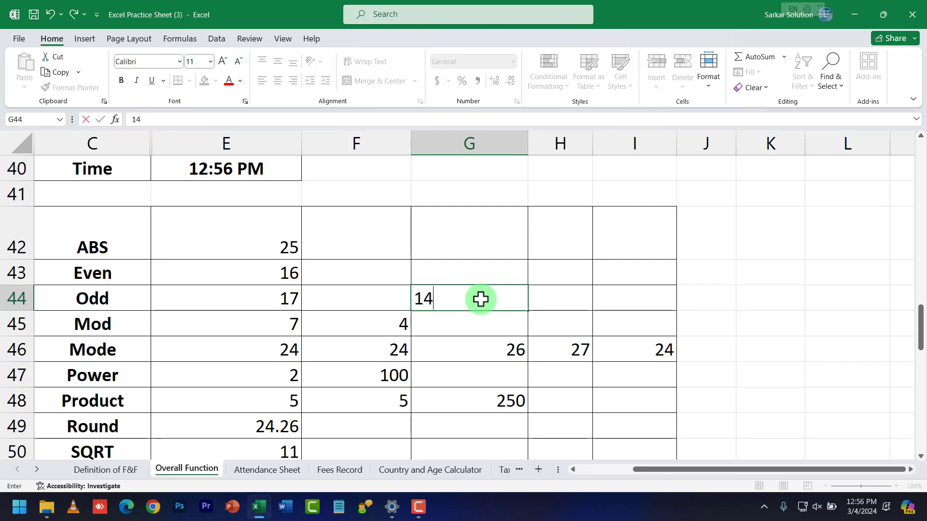
key("Tab")
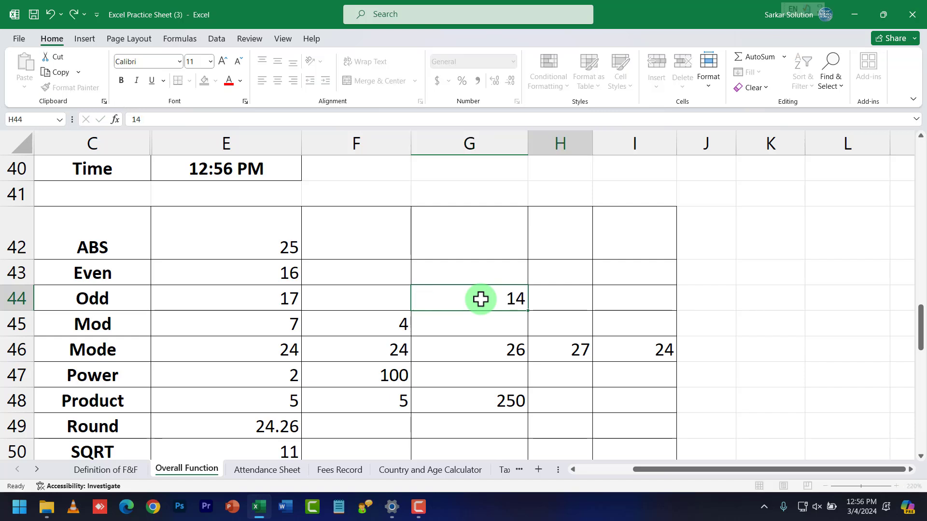
type("=")
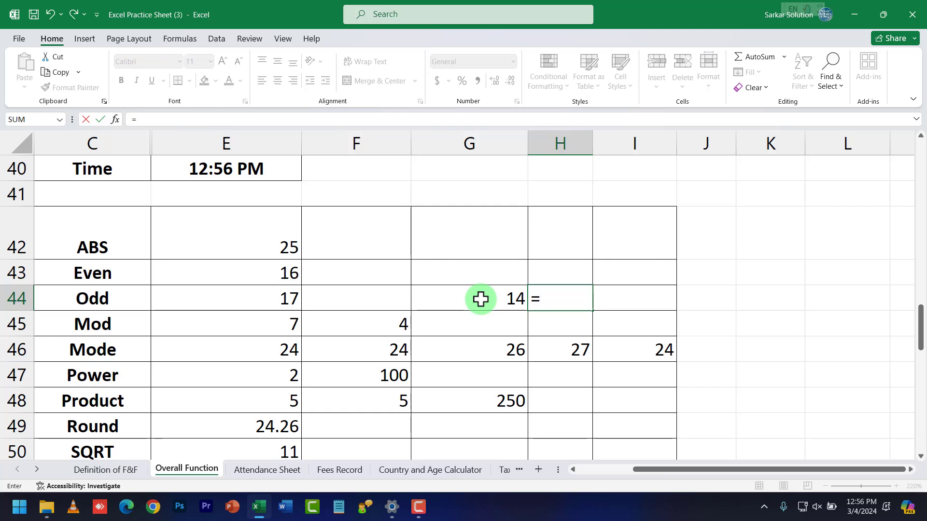
type("odd(")
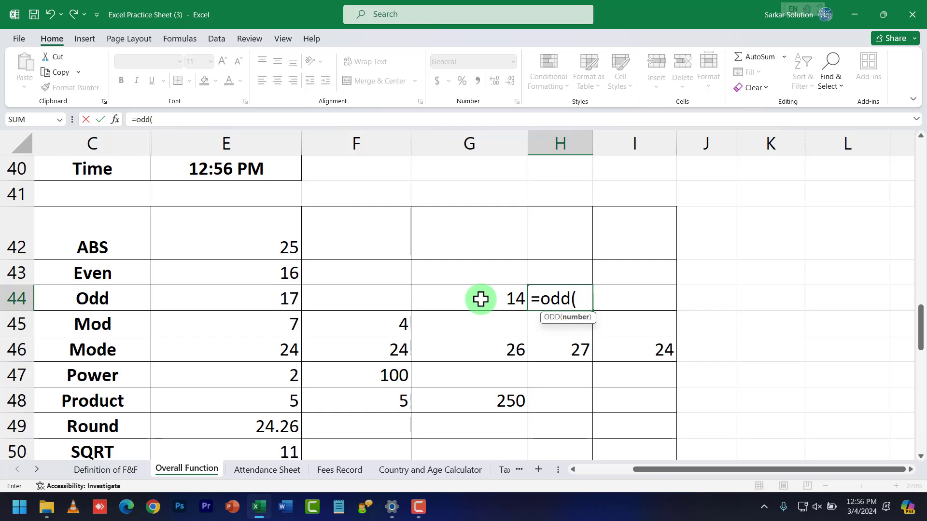
type("g44")
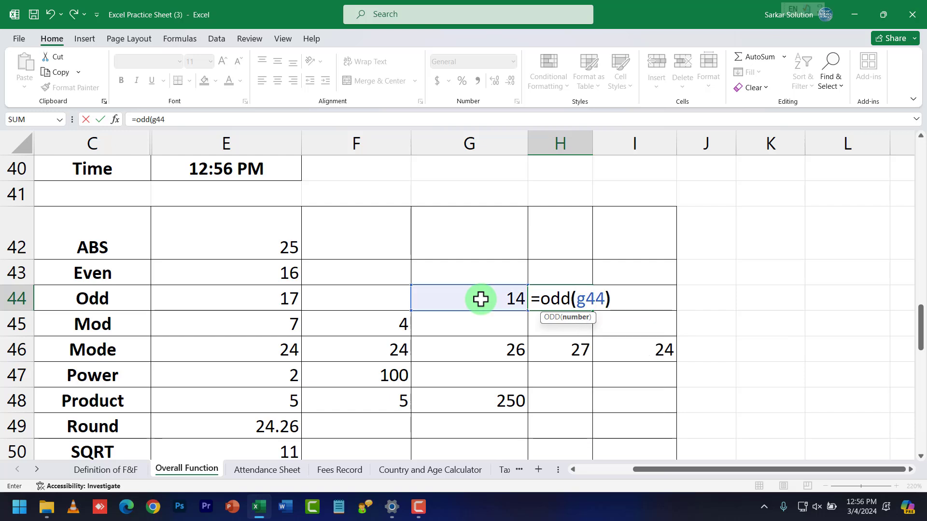
type(")")
key("Return")
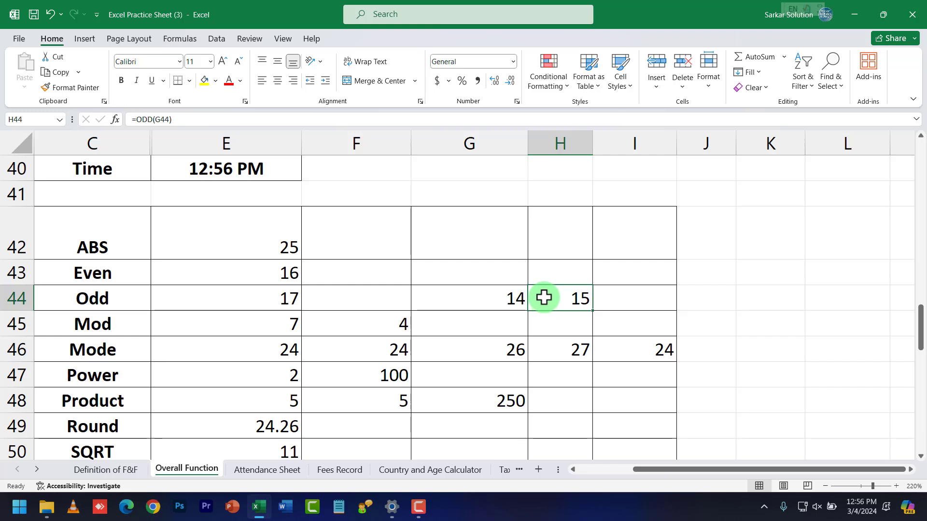
Step: Clear the ODD test number and formula in G44:H44
left_click_drag(511, 303, 565, 304)
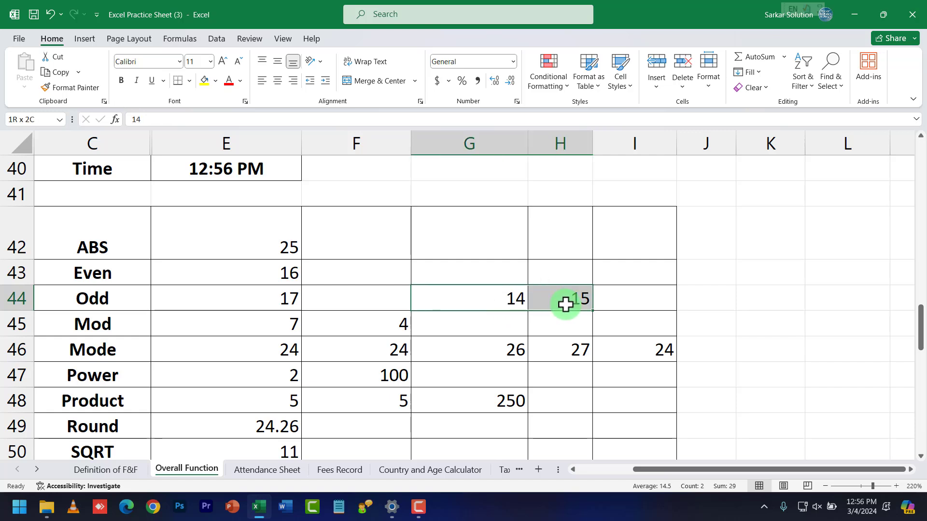
key("Delete")
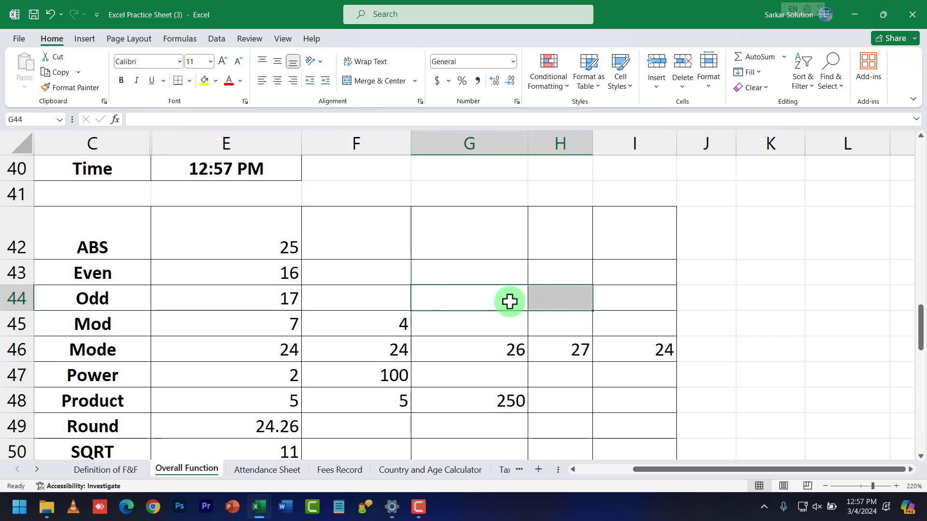
left_click(115, 280)
left_click(120, 301)
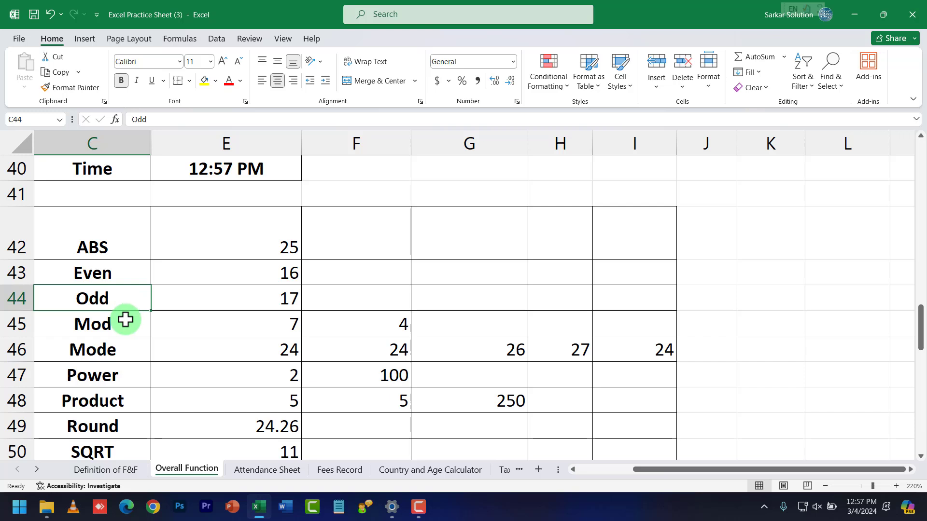
Step: Examine the MOD formula in F45 and the divisor in E45 that it refers to
left_click(125, 319)
double_click(294, 321)
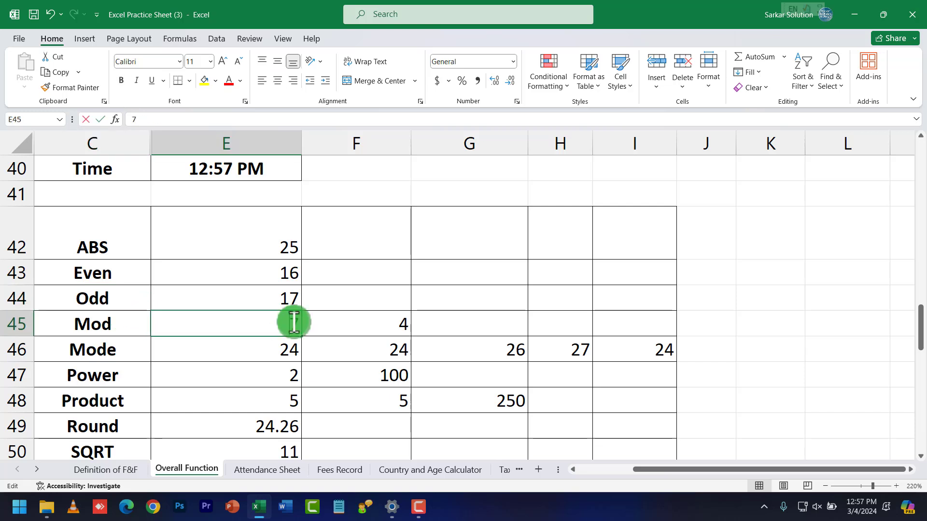
double_click(385, 325)
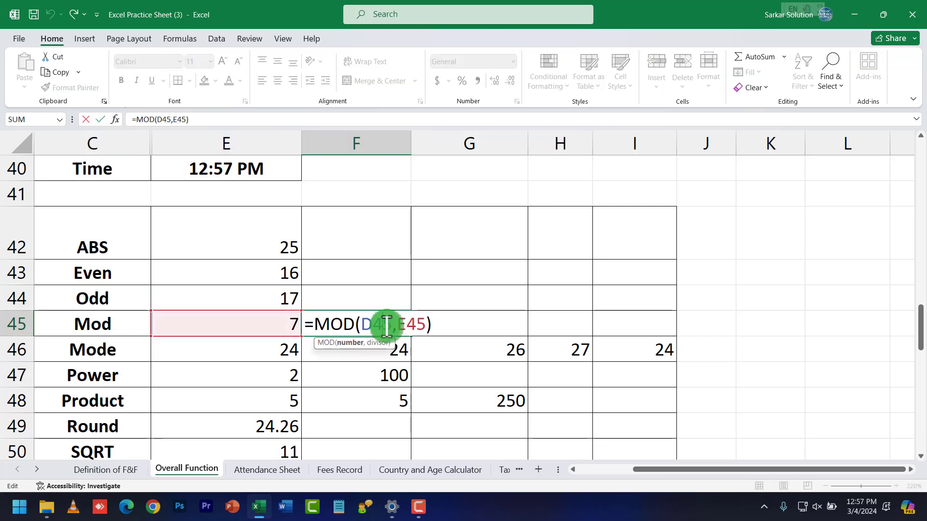
key("ctrl+Return")
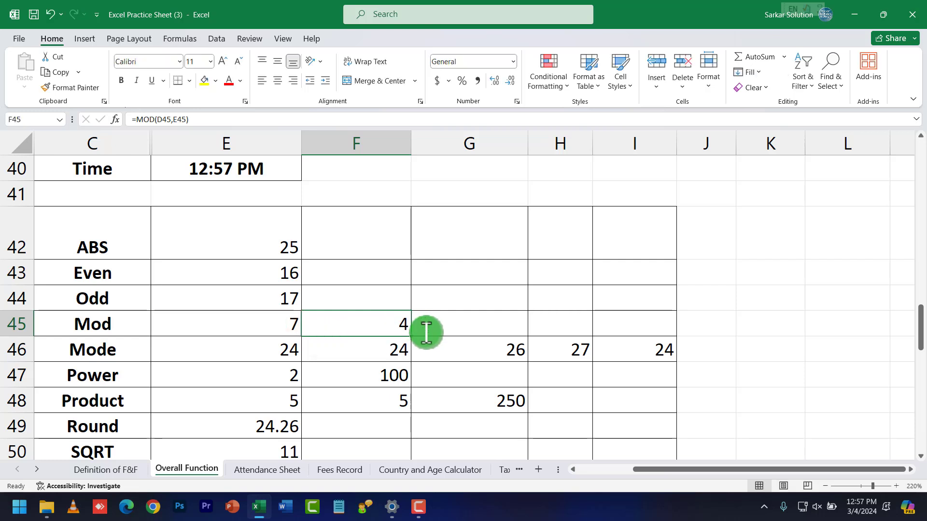
double_click(399, 331)
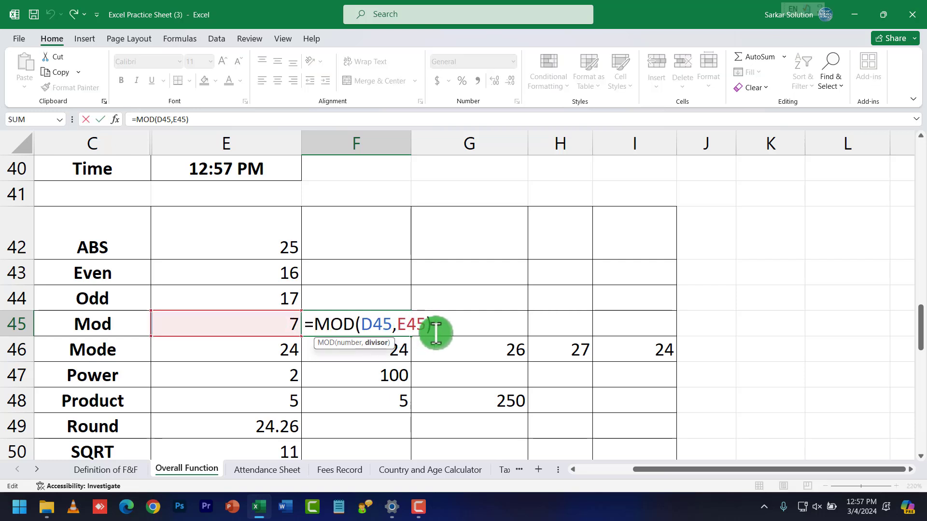
Step: Enter 25 in H45 and 4 in I45 as the number and divisor for a MOD test
left_click(462, 327)
key("Right")
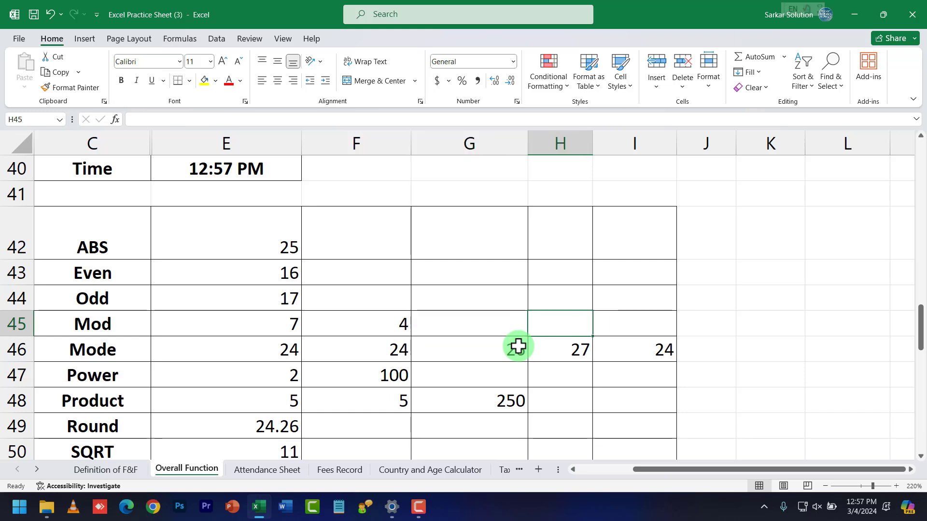
type("25")
key("Tab")
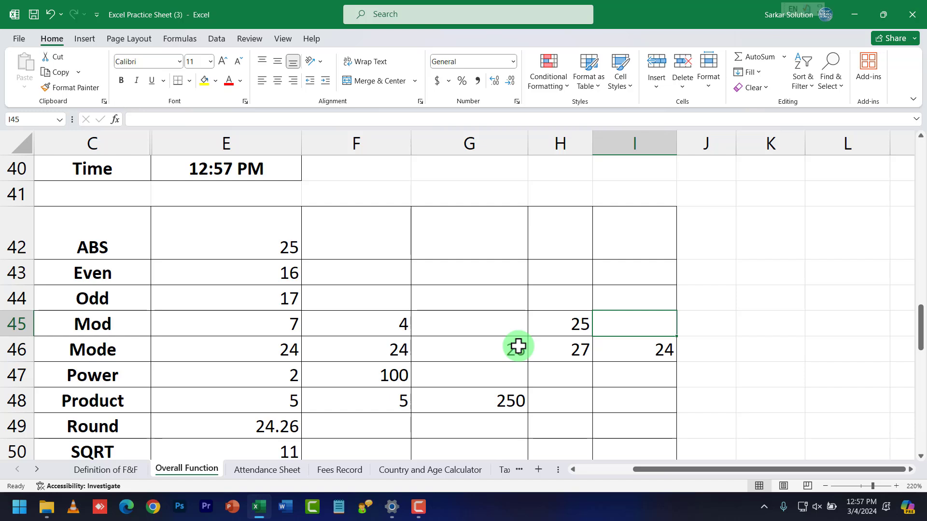
type("4")
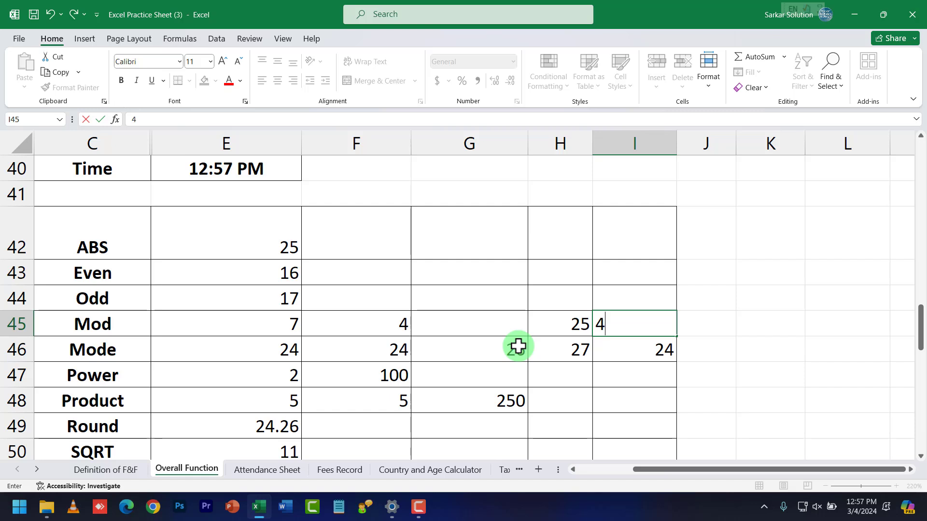
key("Tab")
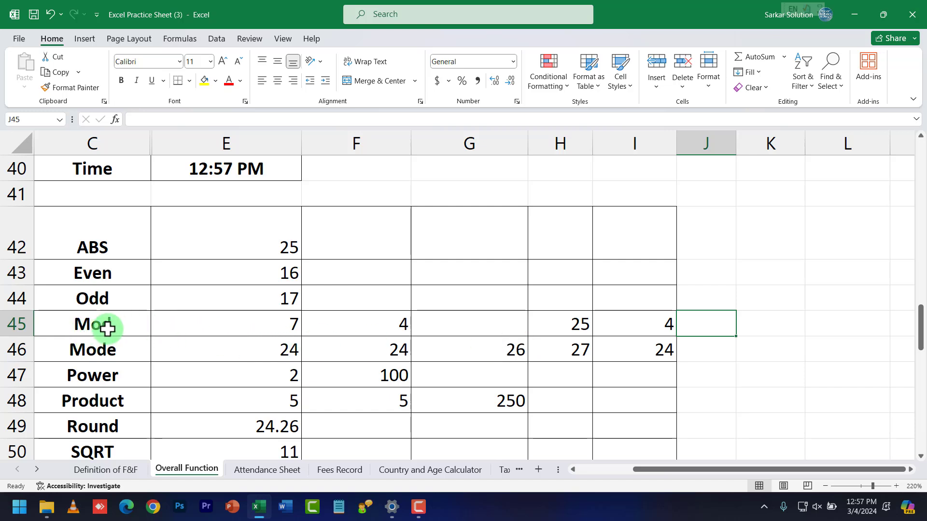
Step: Enter the formula =MOD(H45, I45) in J45 to get the division's remainder, and inspect the finished formula
type("=")
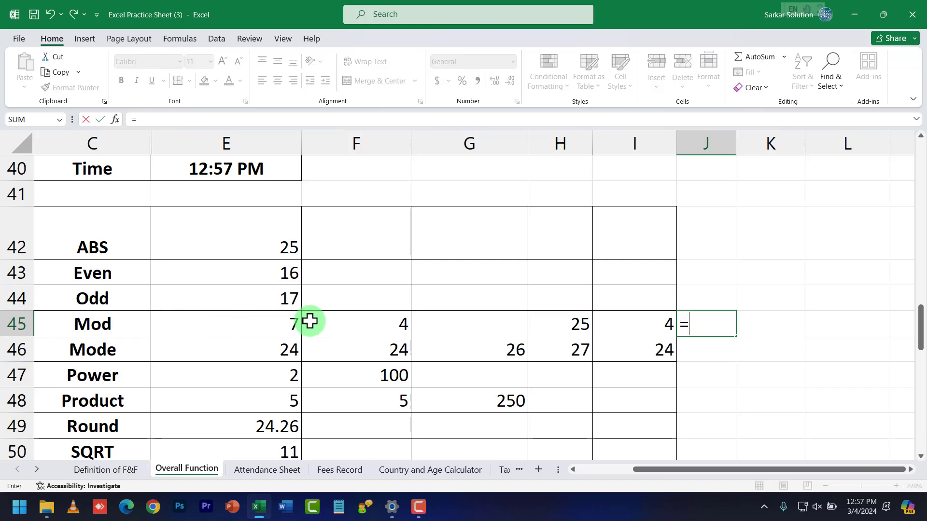
type("mod")
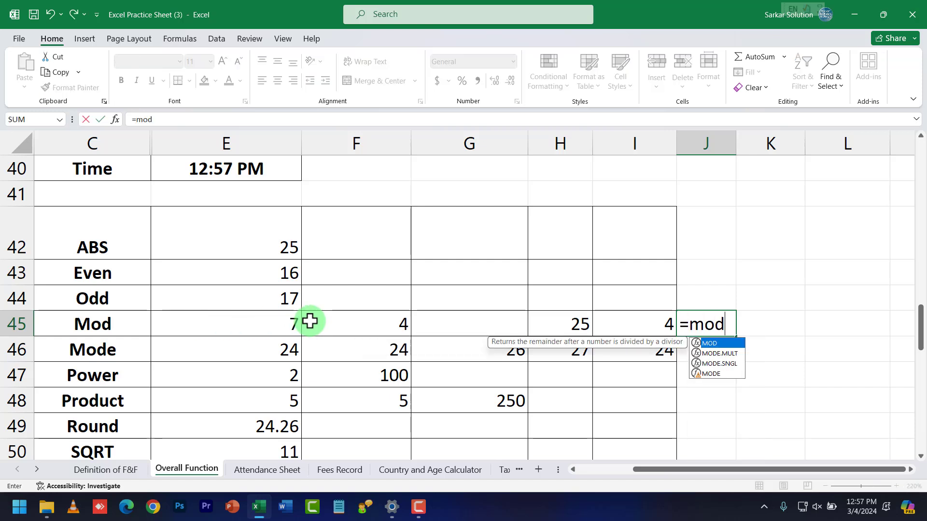
type("(")
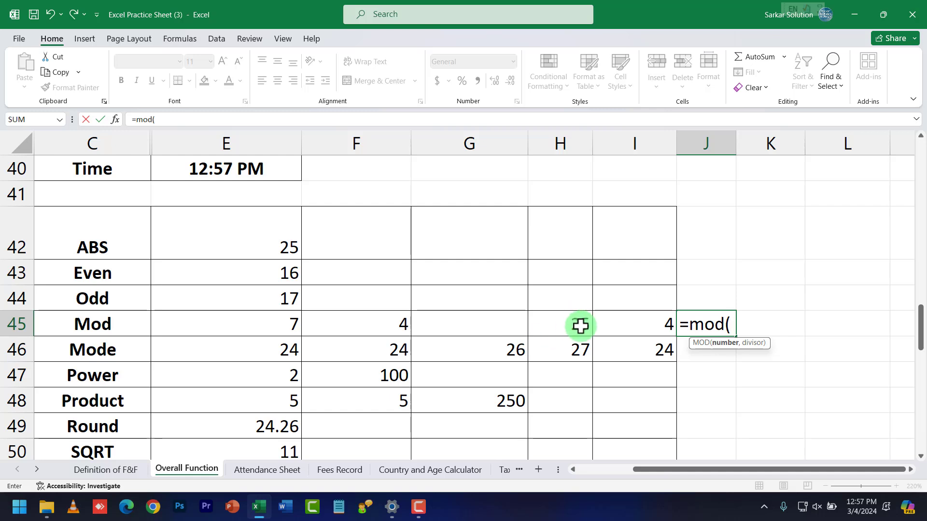
type("h45")
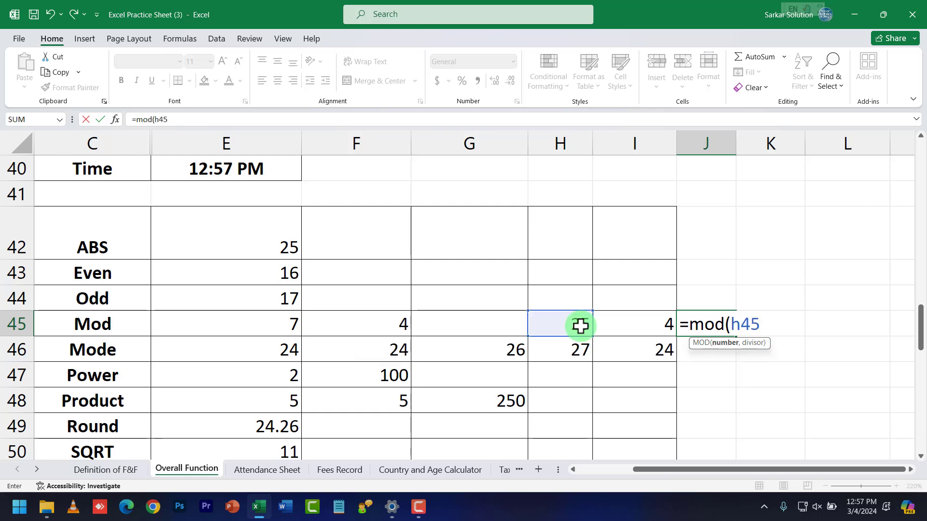
type(",")
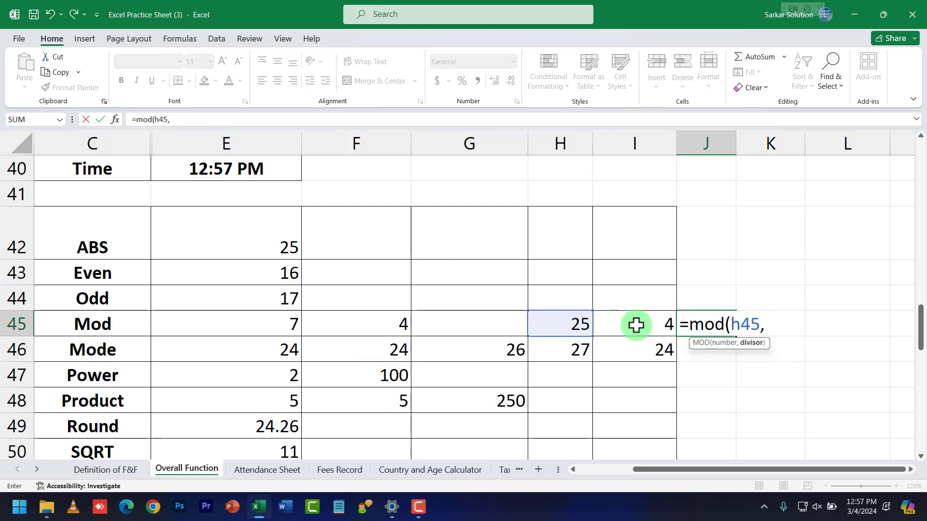
type(" i45")
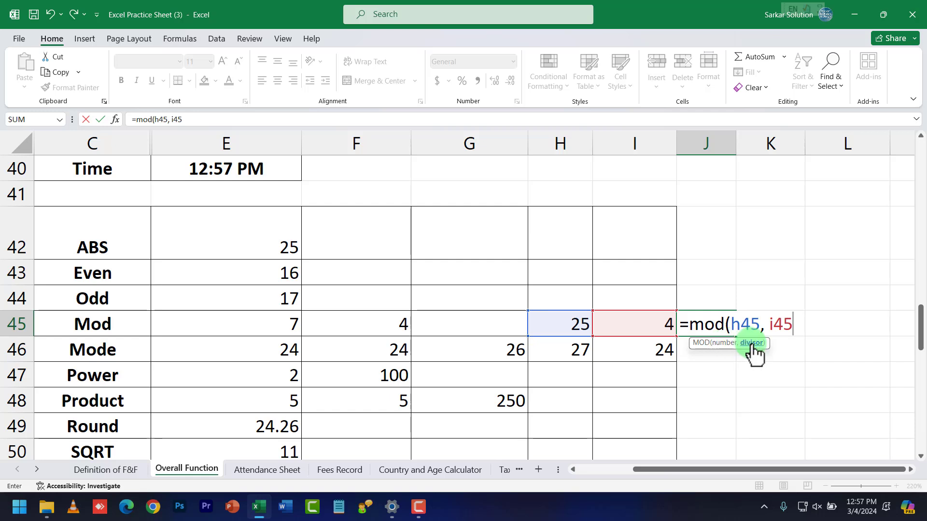
type(")")
key("Return")
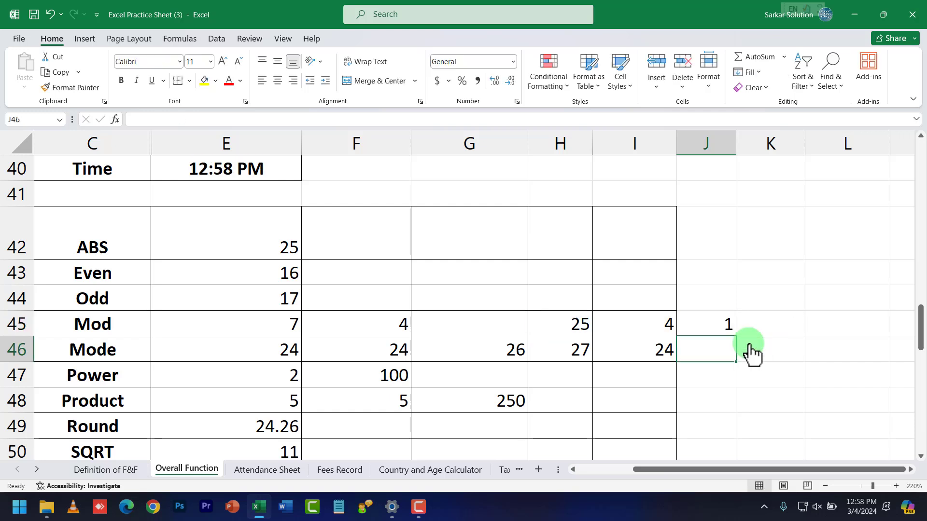
left_click(730, 328)
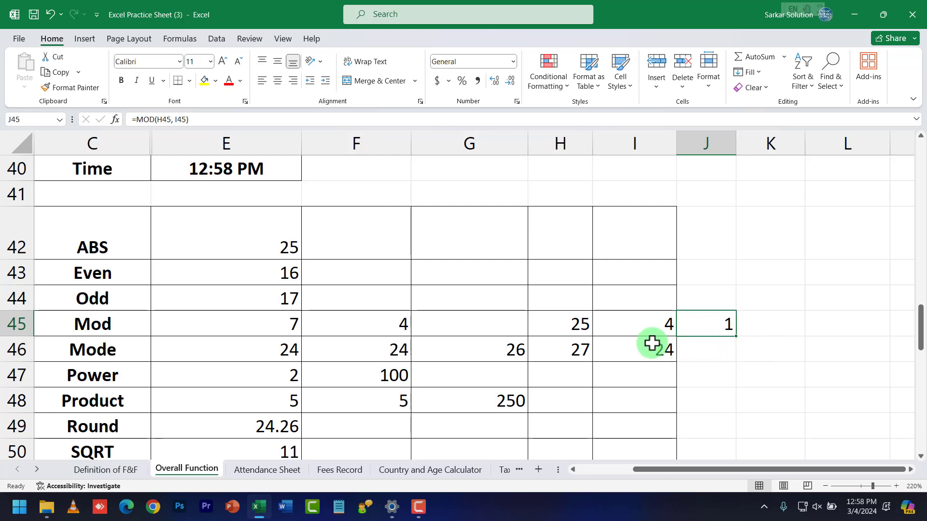
Step: Set the test divisor in I45 to 7 to try the MOD formula with another value
left_click(642, 324)
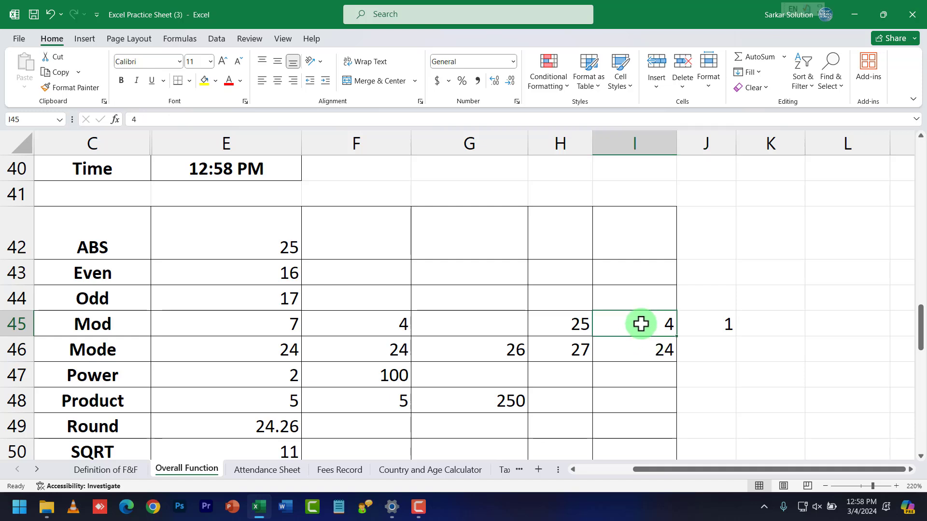
type("3")
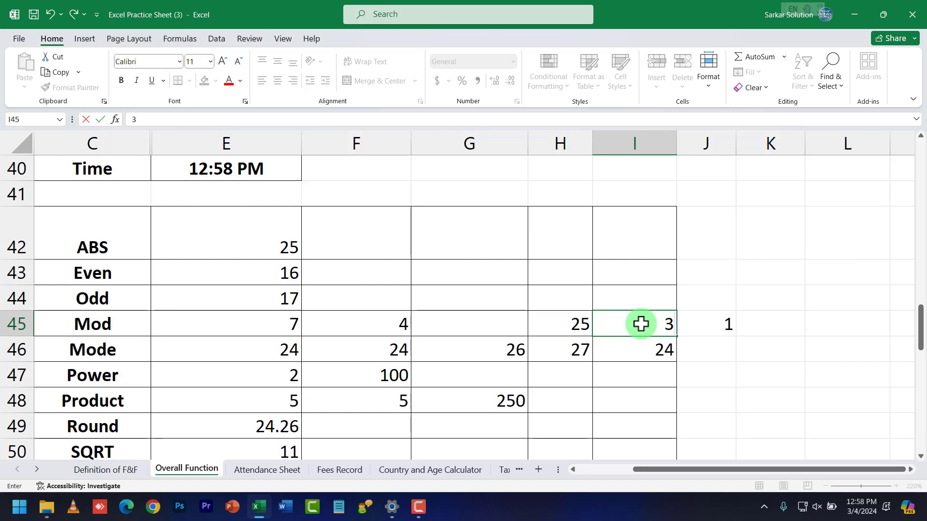
key("BackSpace")
type("7")
key("Return")
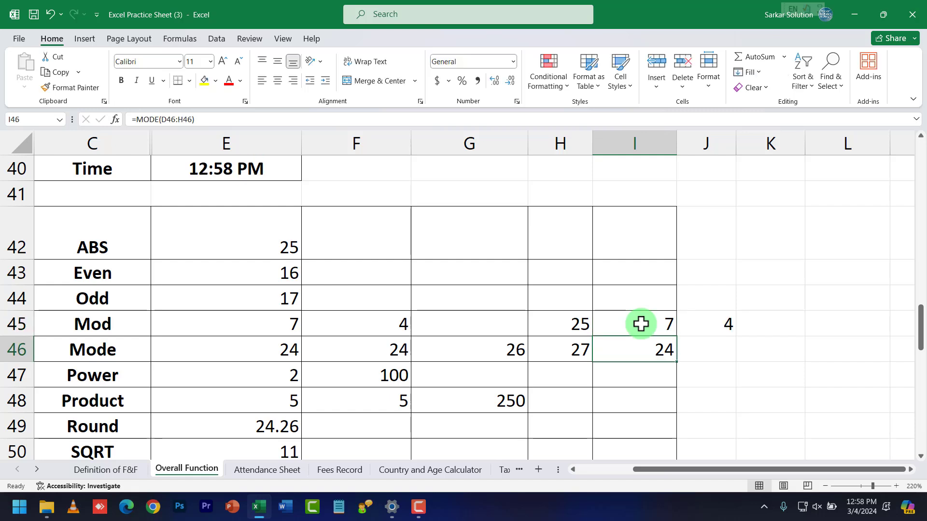
Step: Examine the Mod and Mode labels in C45 and C46 to start reviewing the MODE function
left_click(93, 324)
left_click(104, 350)
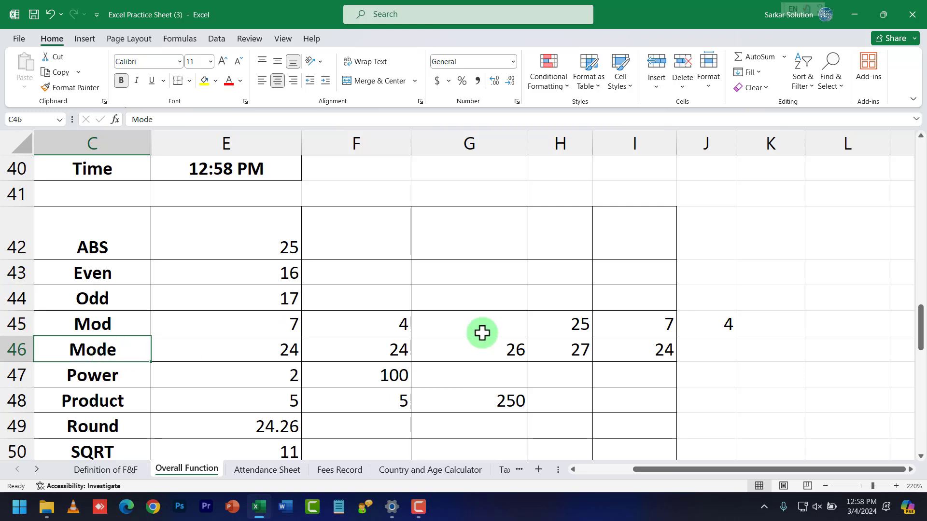
Step: Clear the Mod example values in cells H45:K45
left_click_drag(592, 317, 760, 323)
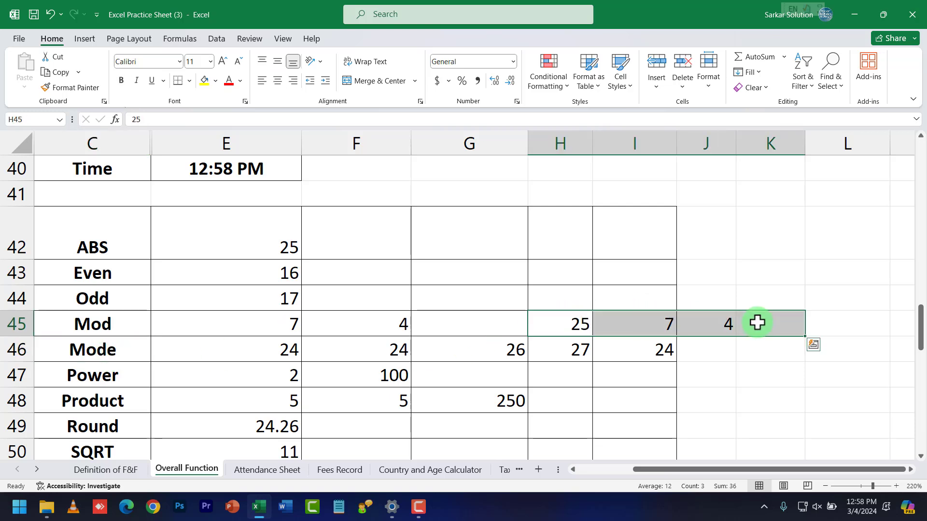
key("Delete")
Step: Examine the Mode row's numbers in E46:H46 and the MODE formula in I46, including the range it covers
left_click(562, 352)
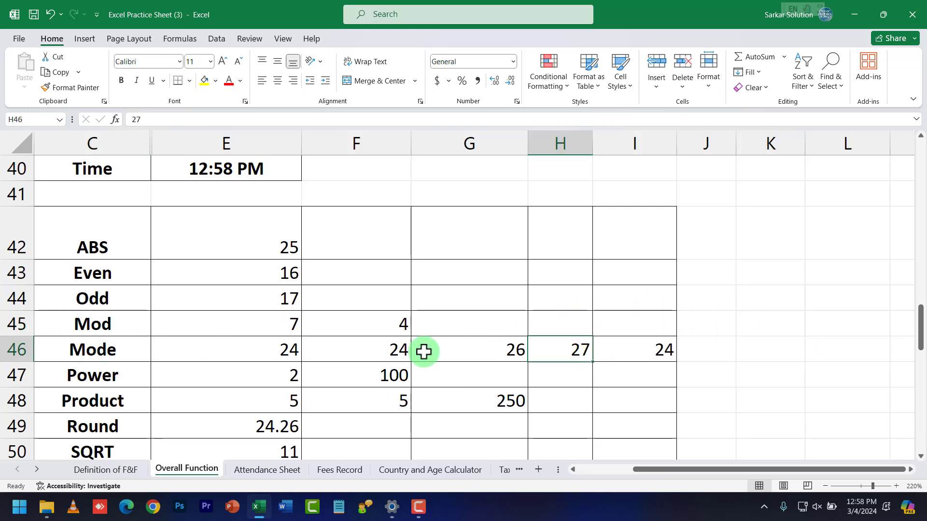
left_click(303, 354)
left_click(400, 350)
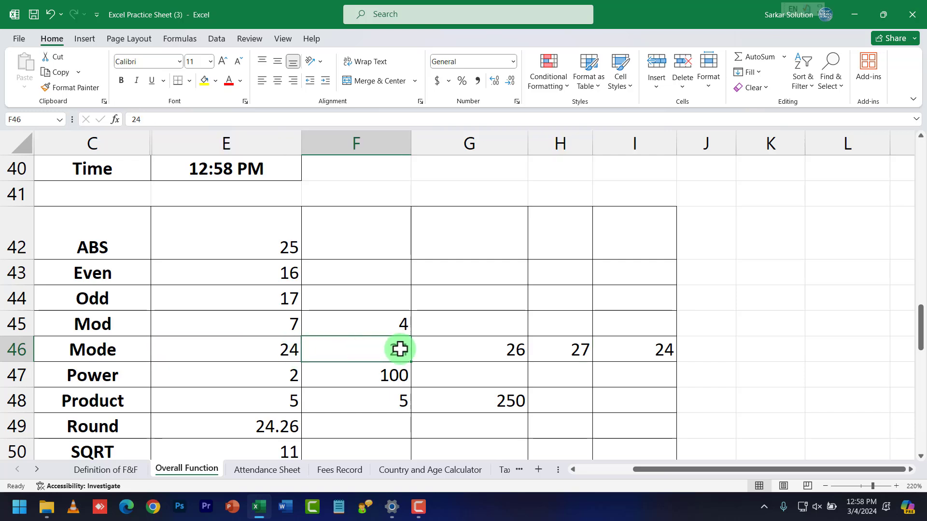
left_click(499, 350)
left_click(588, 354)
left_click(643, 355)
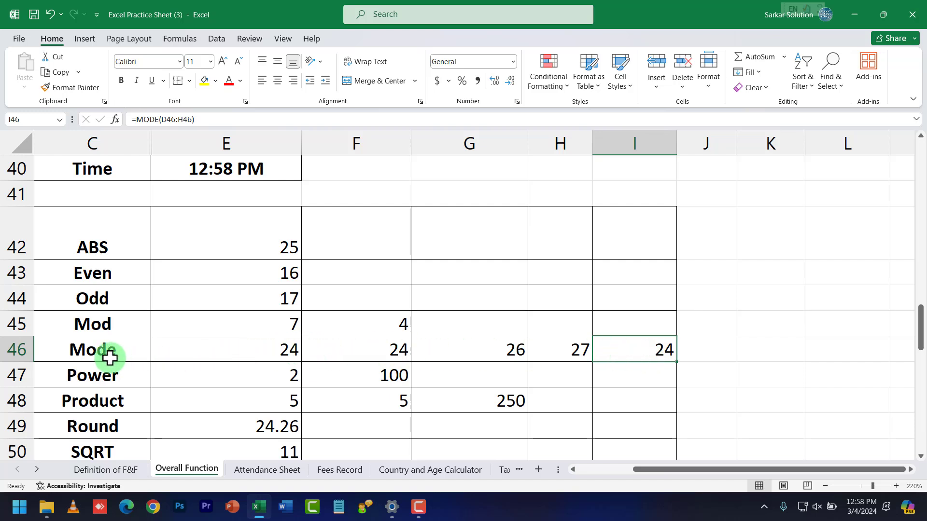
left_click_drag(236, 354, 568, 343)
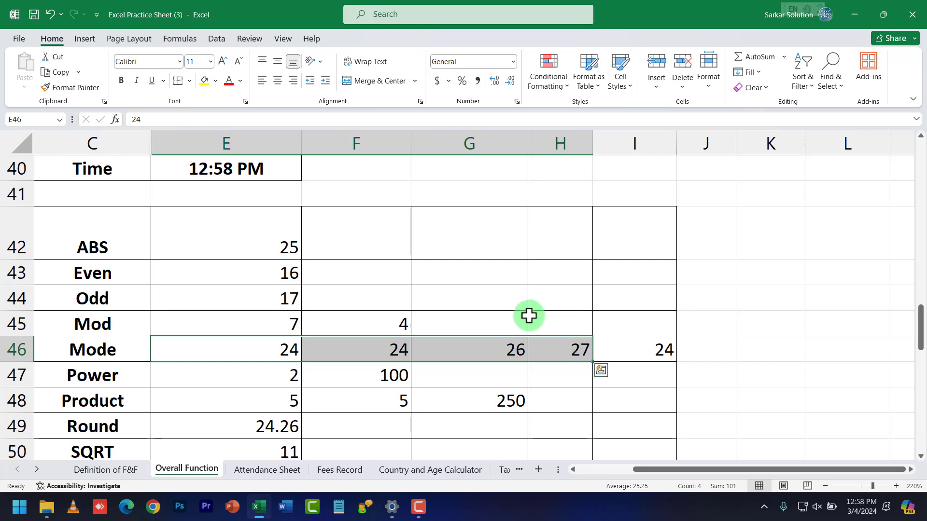
left_click(653, 350)
double_click(653, 351)
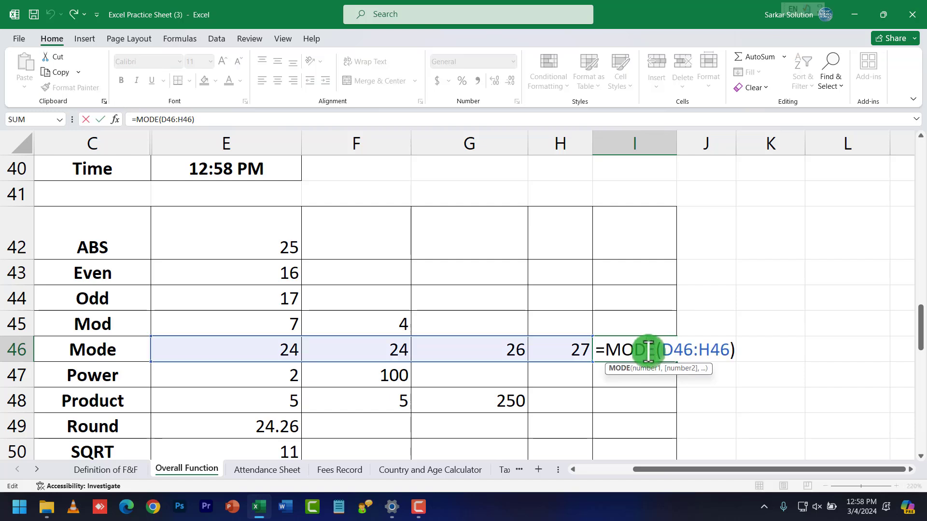
left_click_drag(661, 351, 713, 349)
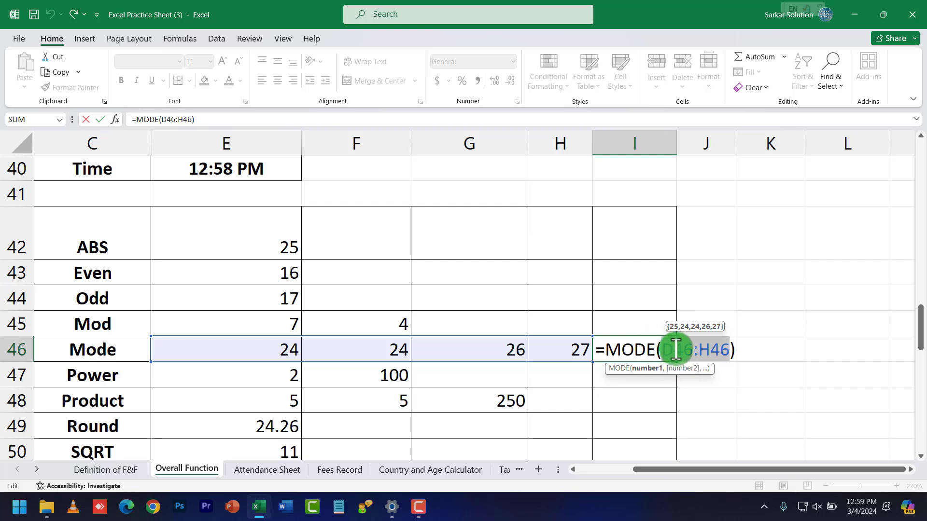
key("Return")
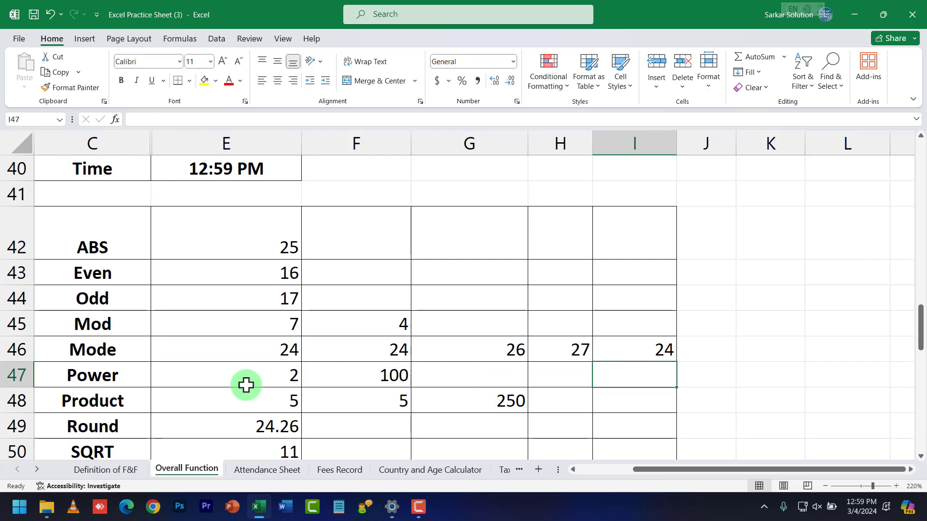
left_click(186, 384)
scroll(190, 378, "down", 1)
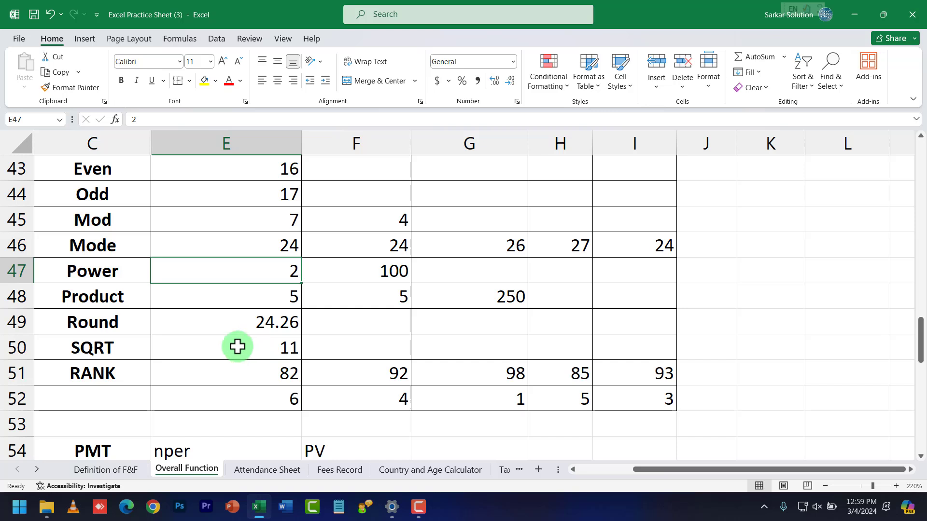
left_click(756, 321)
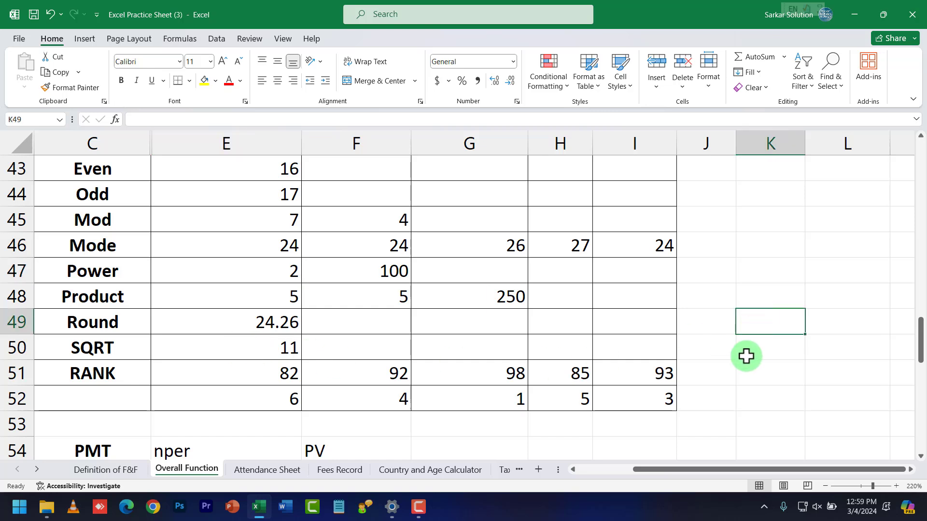
type("2")
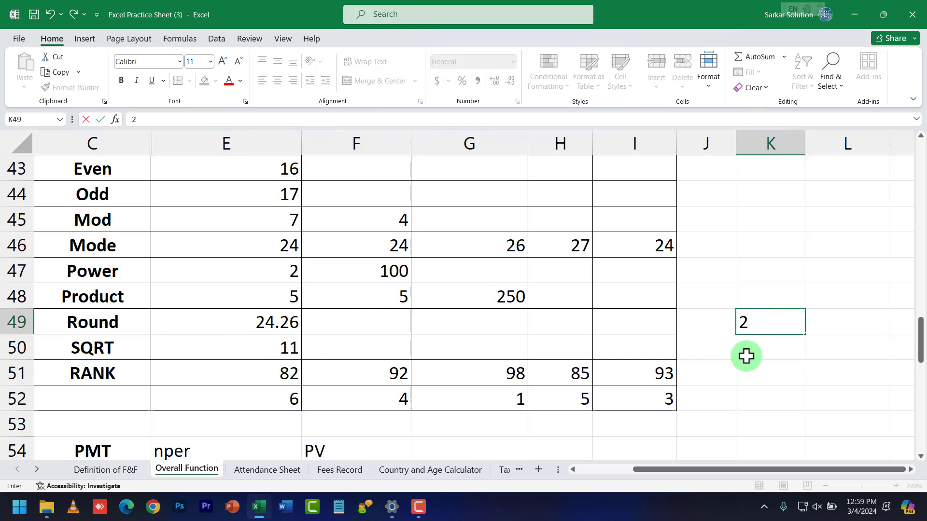
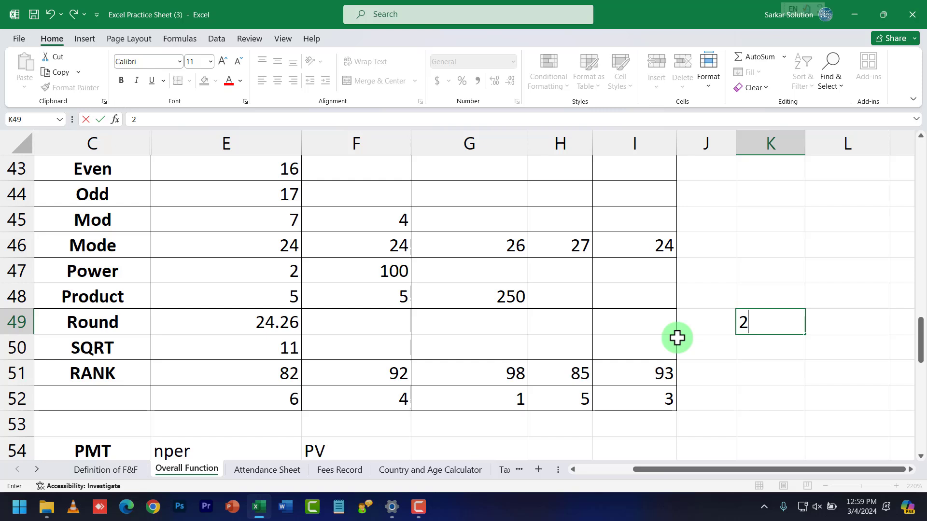
key("Escape")
left_click(570, 313)
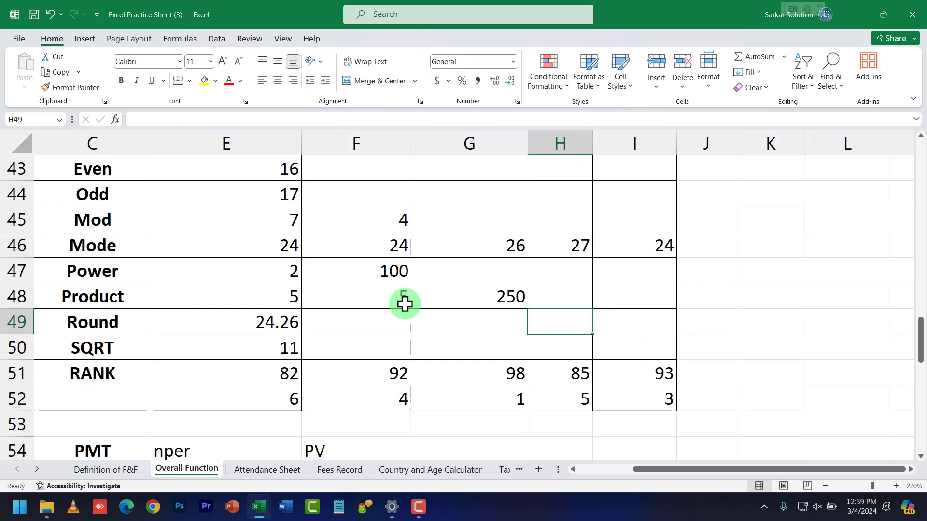
left_click(280, 277)
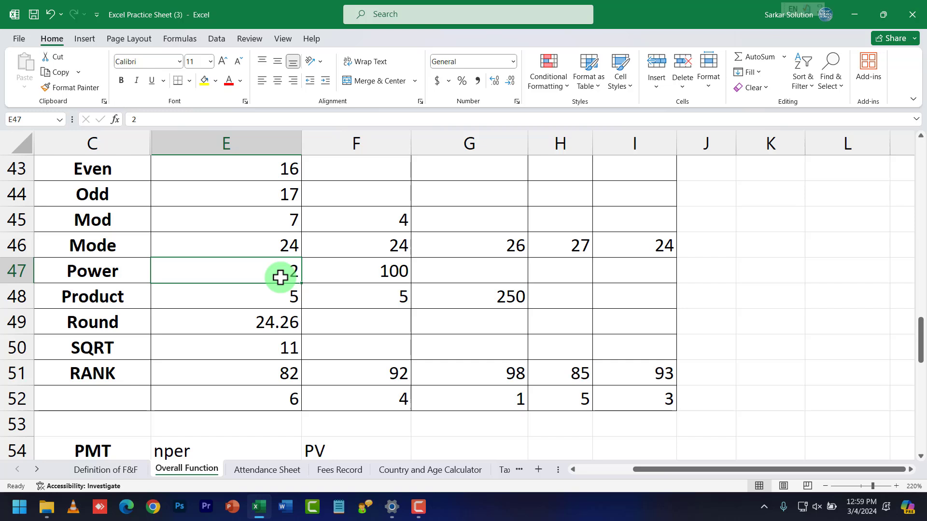
Step: Enter 5 in J47 and 2 in K47 as the base and exponent beside the Power row
left_click(623, 279)
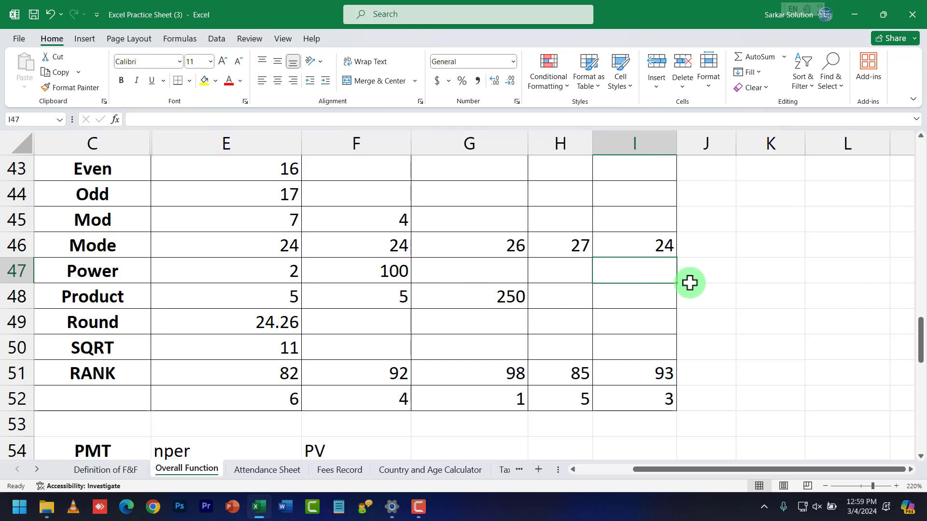
left_click(706, 277)
type("5")
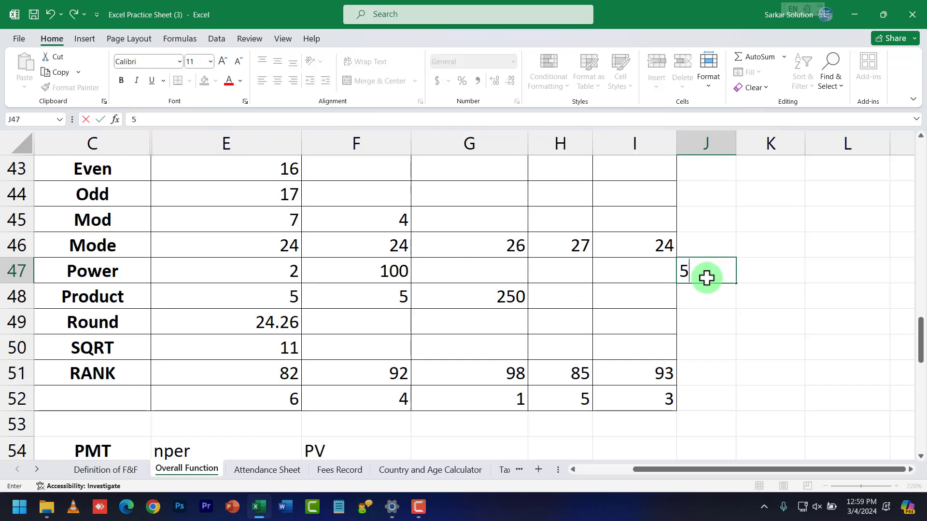
key("Tab")
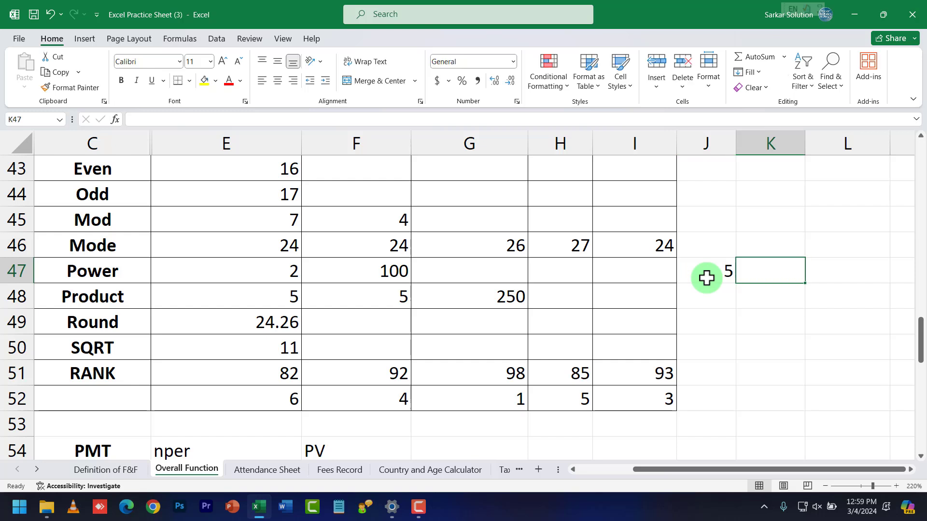
type("2")
key("Tab")
Step: Enter the formula =POWER(J47, K47) in L47 to raise the base to the exponent
type("=")
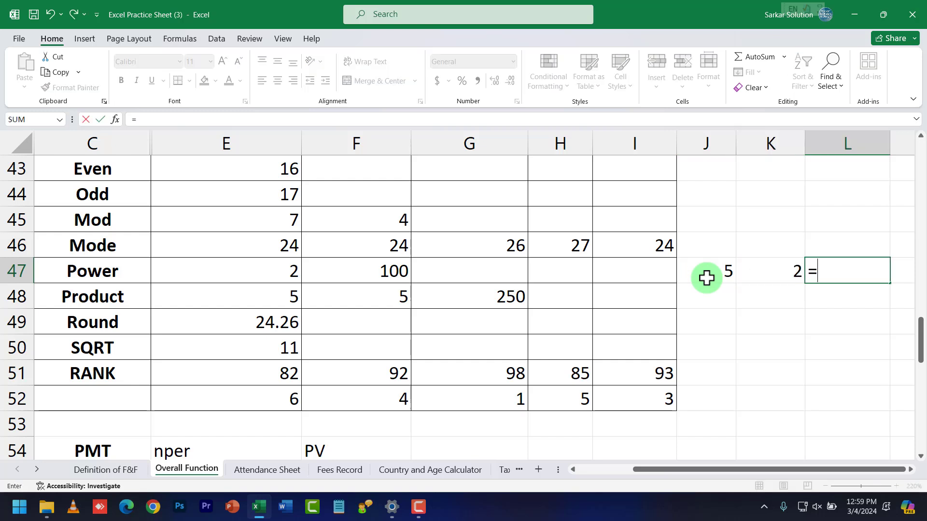
type("power(")
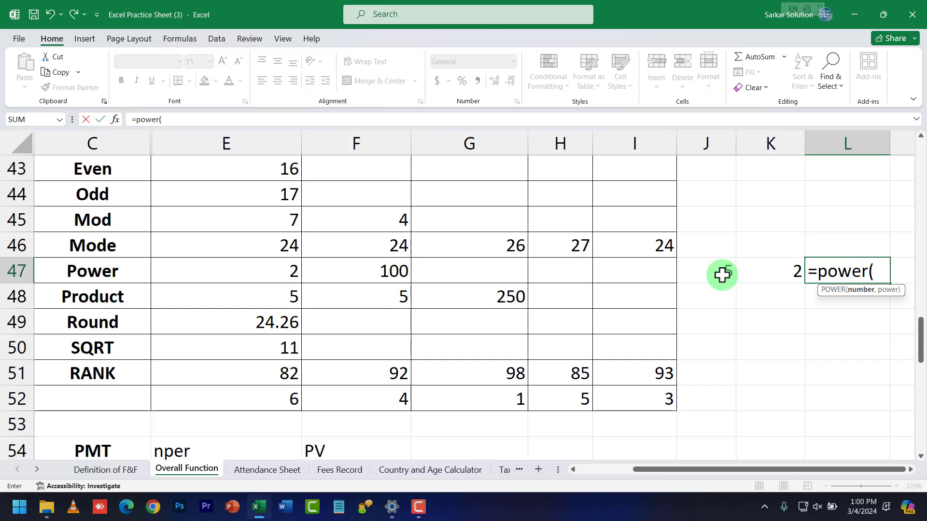
type("j47")
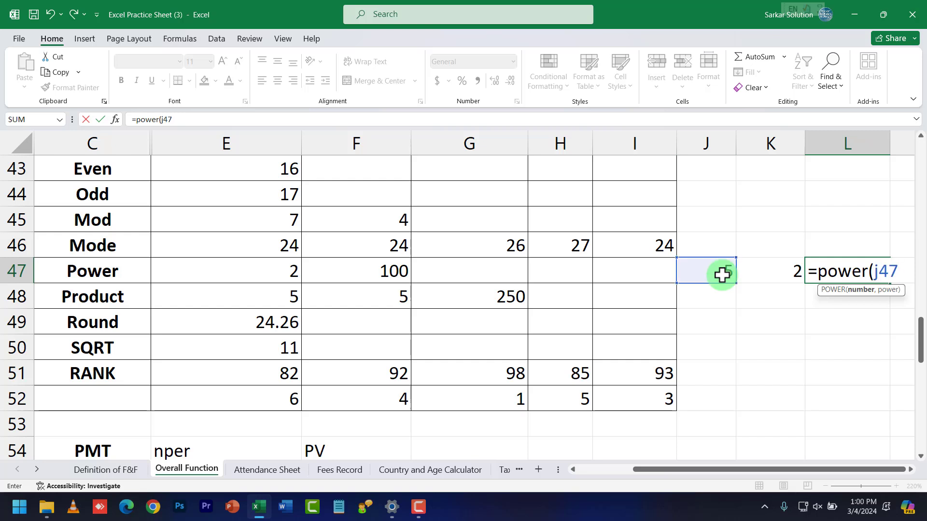
type(",")
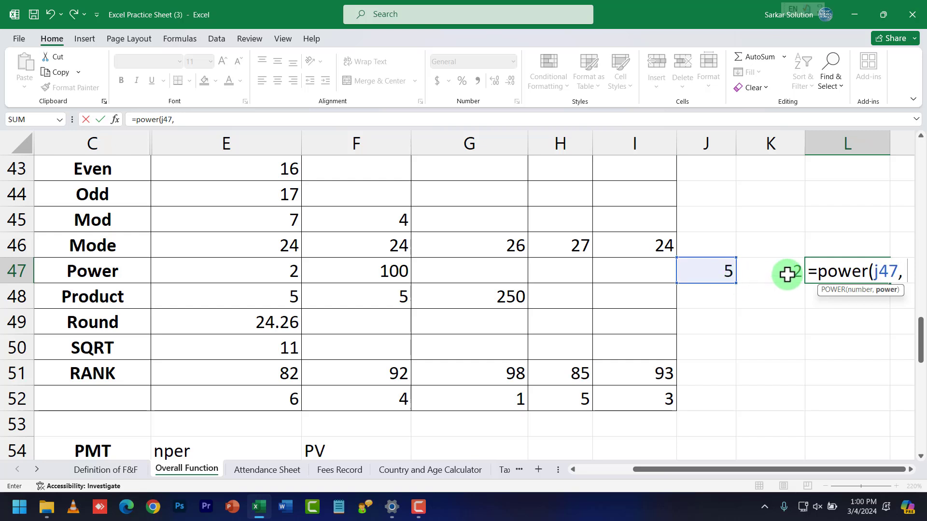
type(" k47")
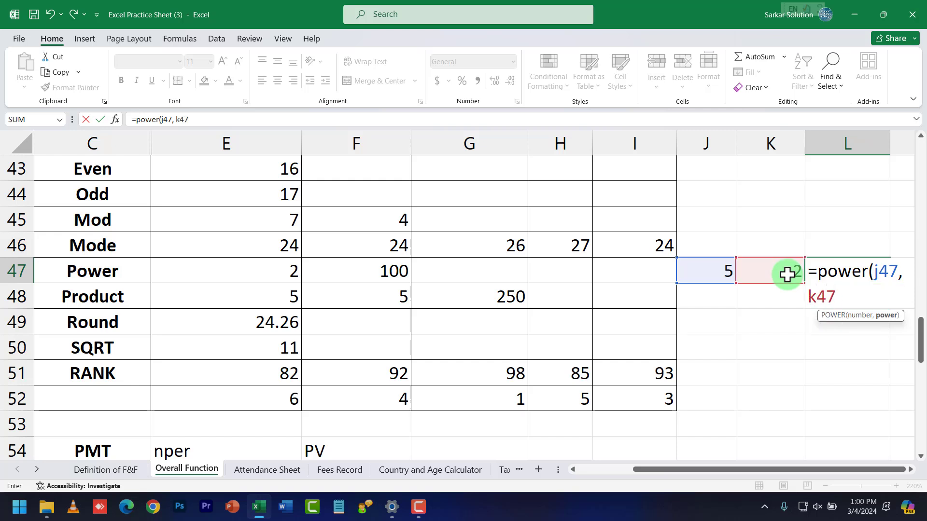
type(")")
key("Return")
left_click(859, 277)
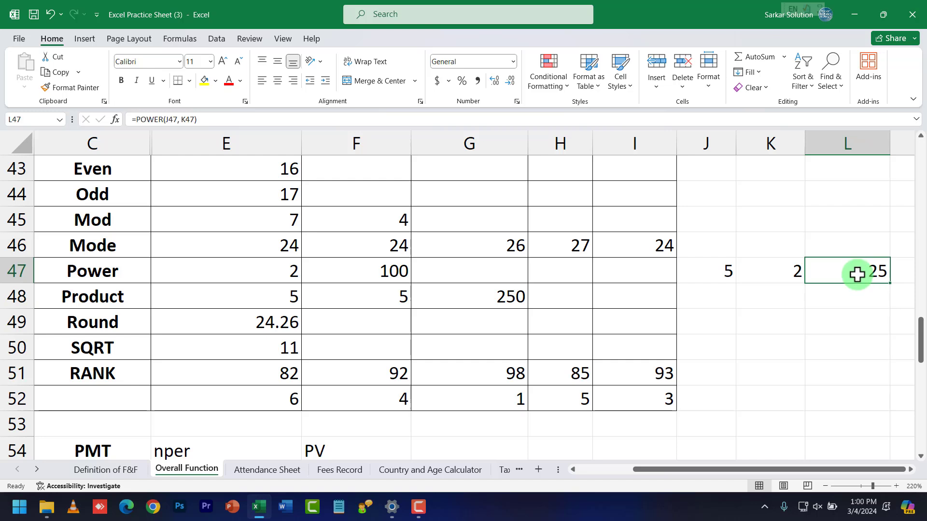
Step: Try the POWER formula with the exponent in K47 set to 3 and finally to 4
left_click(785, 274)
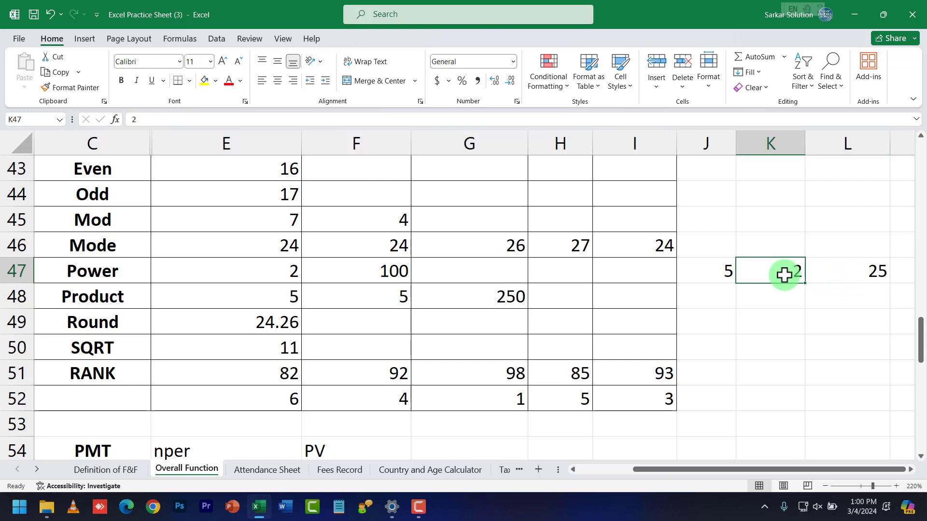
type("3")
key("Return")
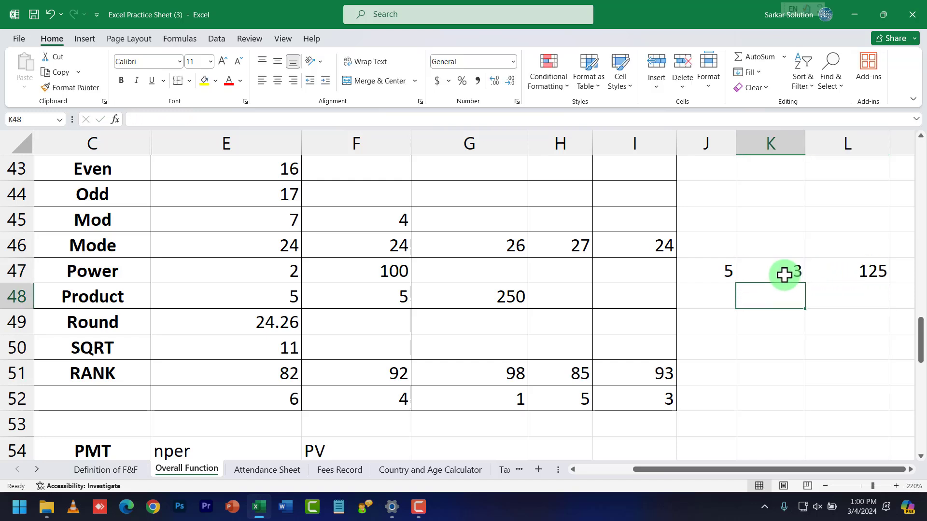
left_click(784, 274)
type("4")
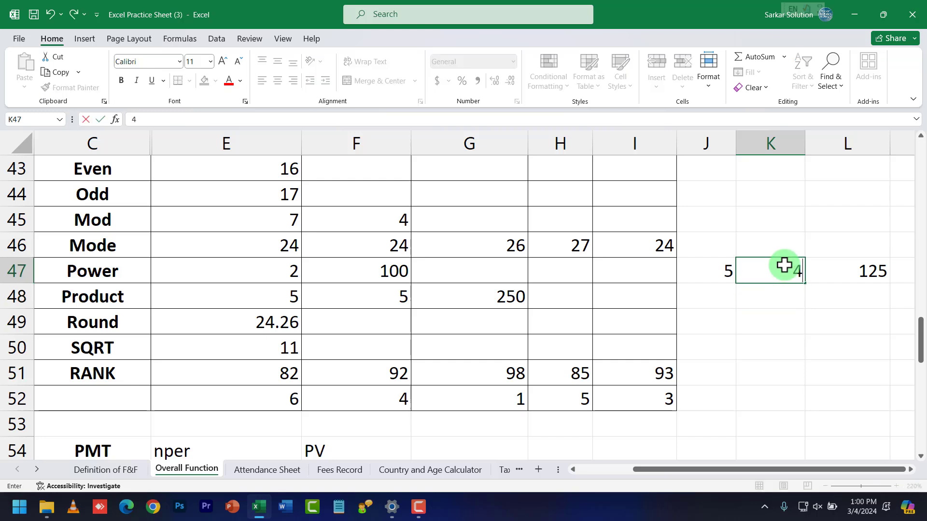
key("Return")
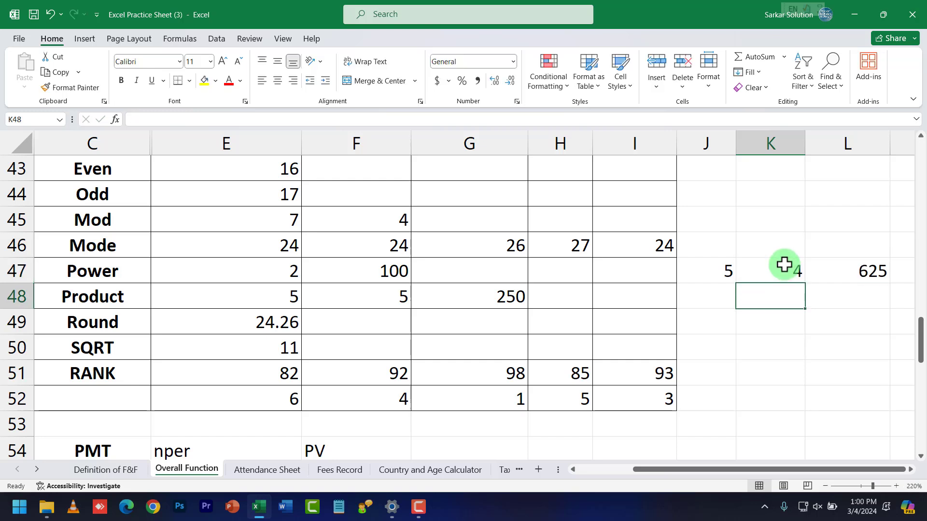
Step: Try the POWER formula with the base in J47 set to 2 and finally to 3
left_click(727, 271)
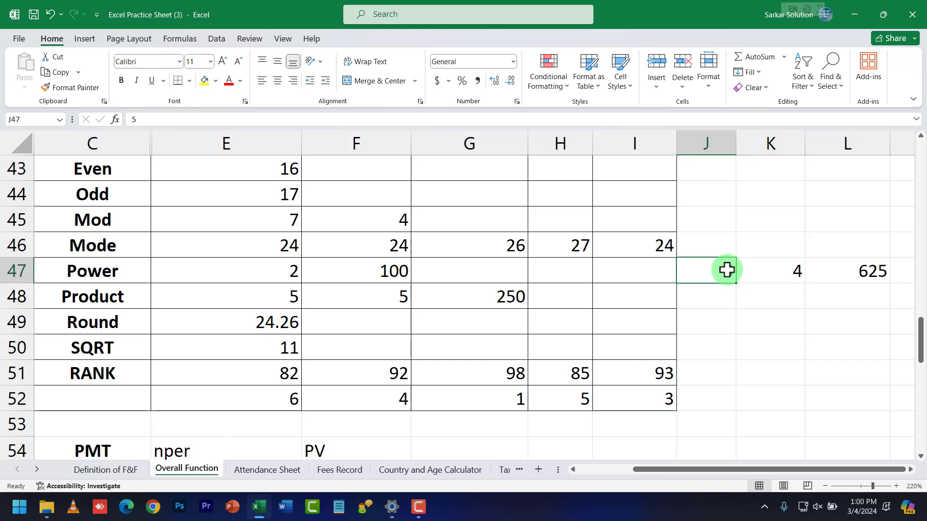
type("2")
key("Return")
left_click(757, 274)
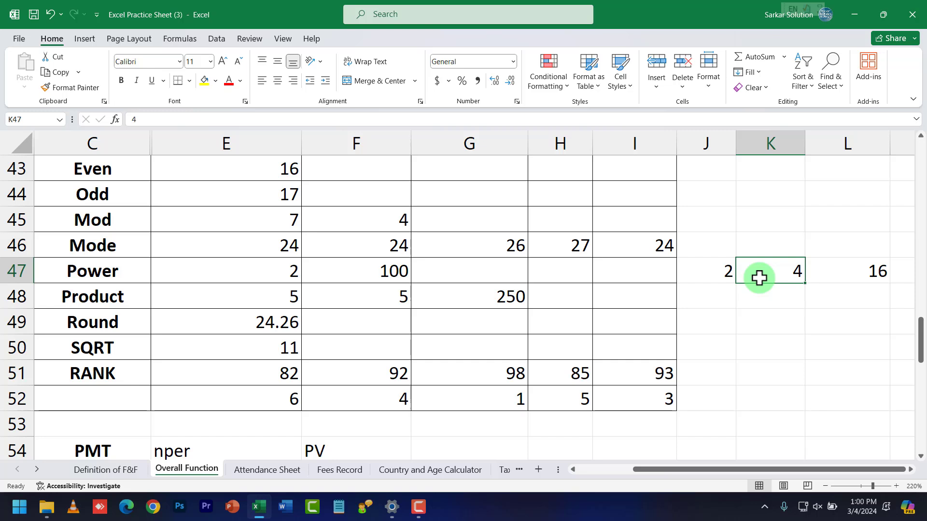
left_click(858, 280)
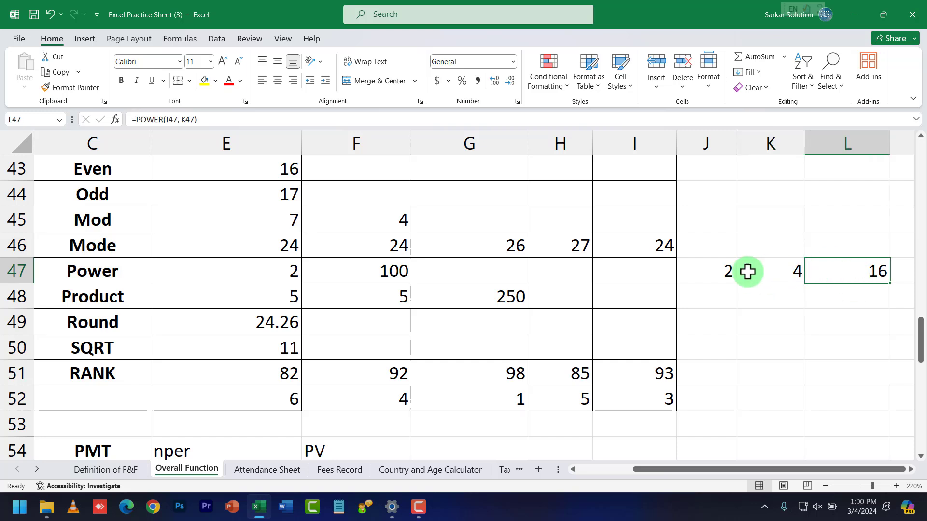
left_click(728, 271)
type("3")
key("Return")
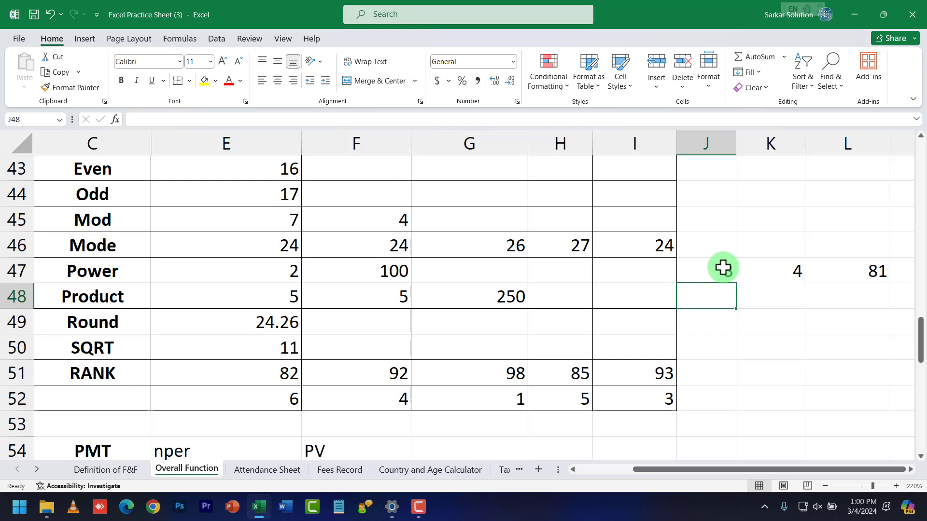
Step: Review the POWER formula in L47 and clear the example cells J47:L47
left_click_drag(722, 267, 878, 272)
double_click(850, 271)
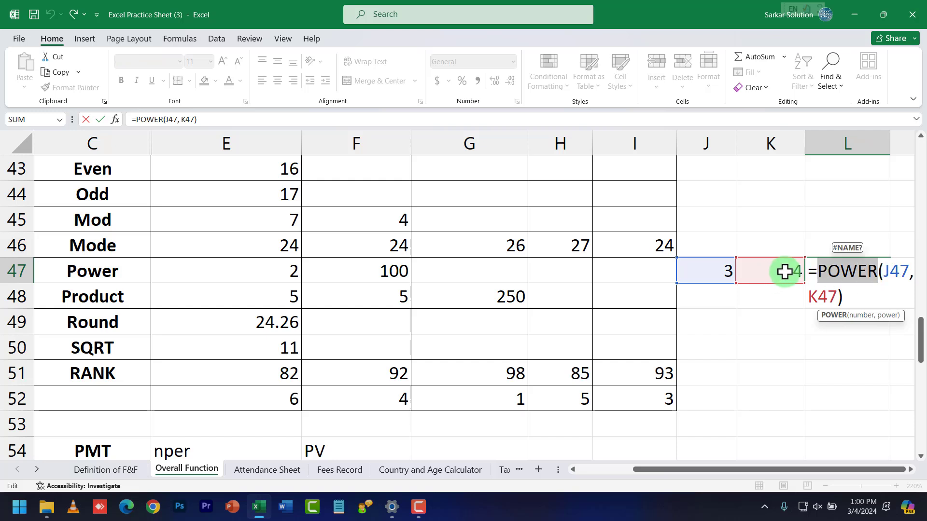
key("Return")
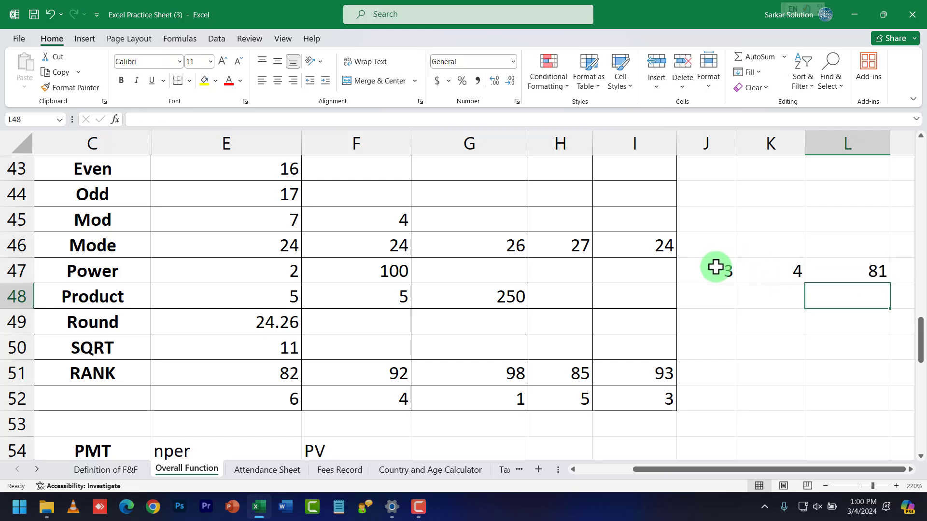
left_click_drag(714, 269, 880, 271)
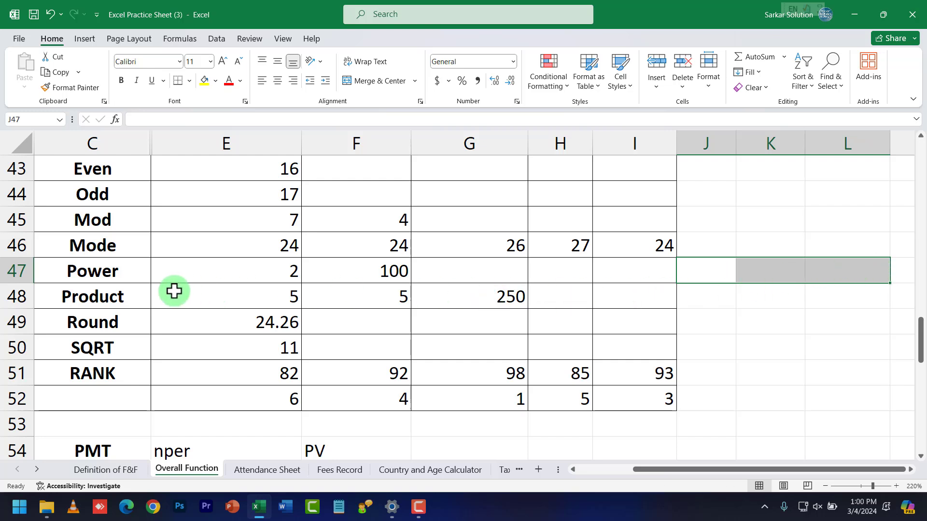
left_click(120, 298)
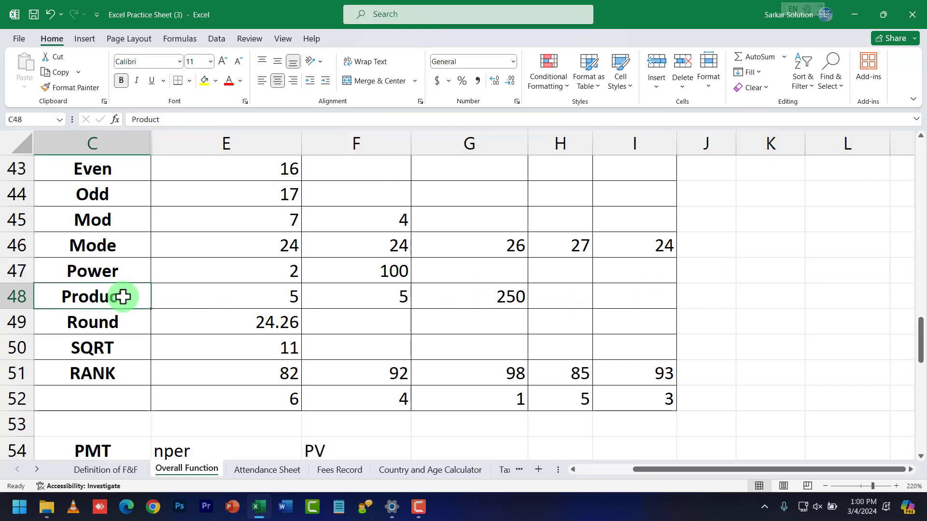
Step: Enter the sample numbers 5, 10 and 2 in cells J48, K48 and L48 for the Product example
left_click_drag(290, 307, 400, 304)
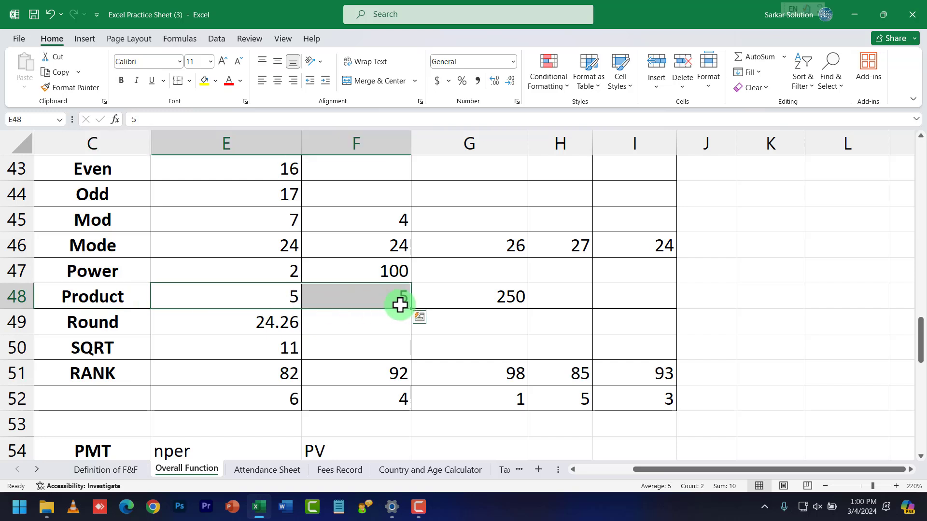
left_click(292, 299)
left_click(708, 307)
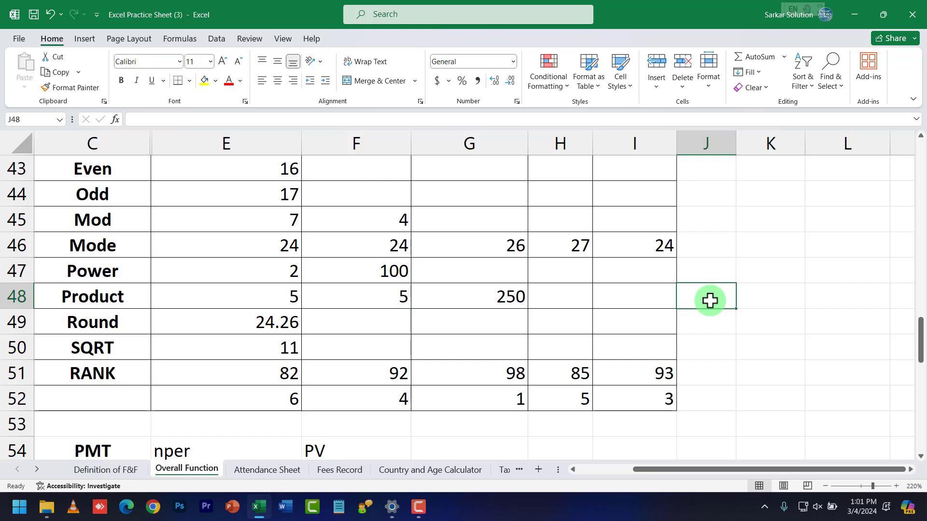
type("5")
key("Tab")
type("10")
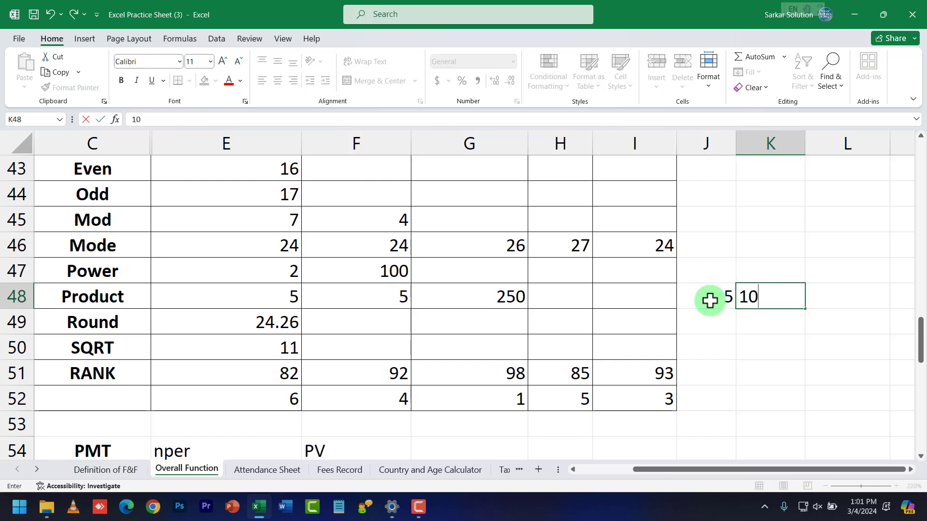
key("Tab")
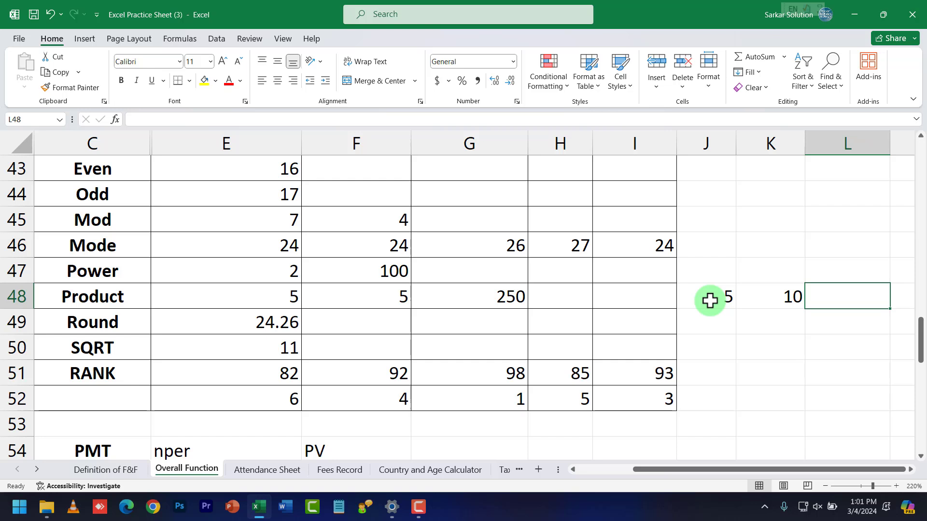
type("2")
key("Tab")
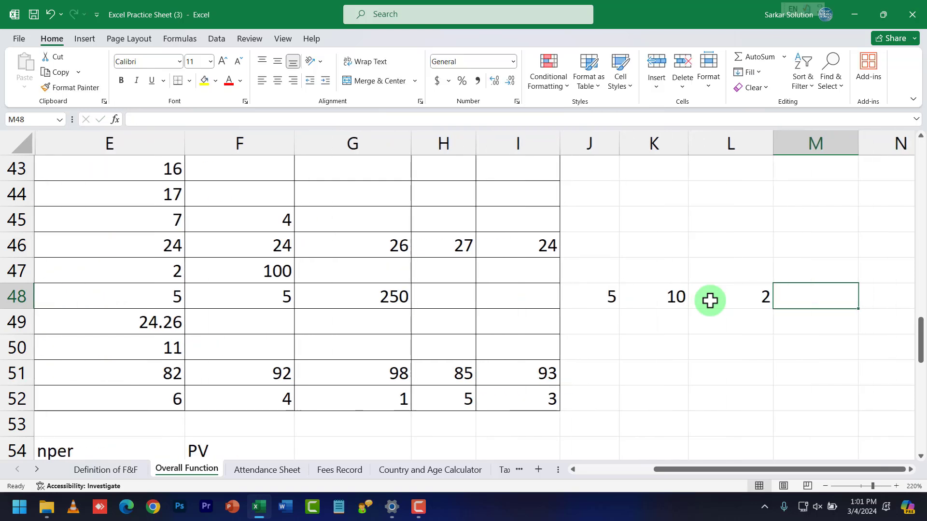
Step: Enter the formula =PRODUCT(J48,K48,L48) in M48 to multiply the three sample numbers
type("=")
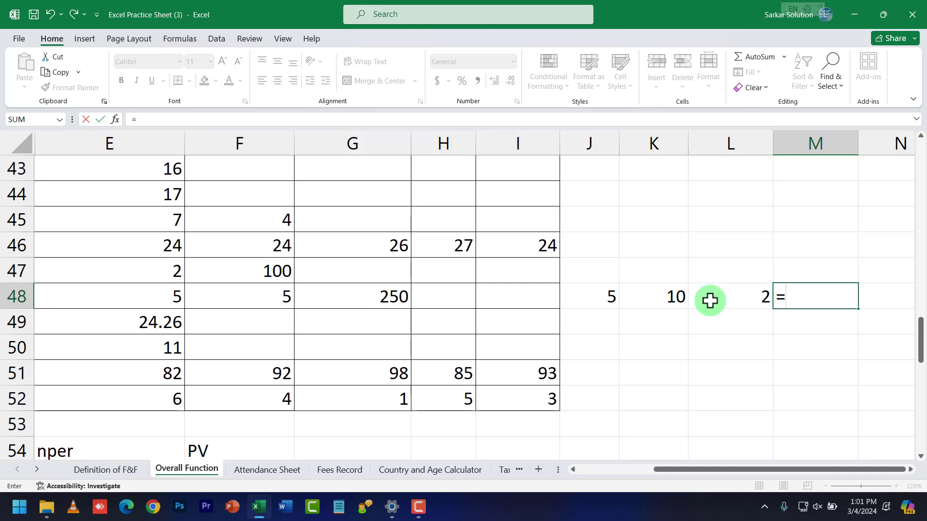
type("produc")
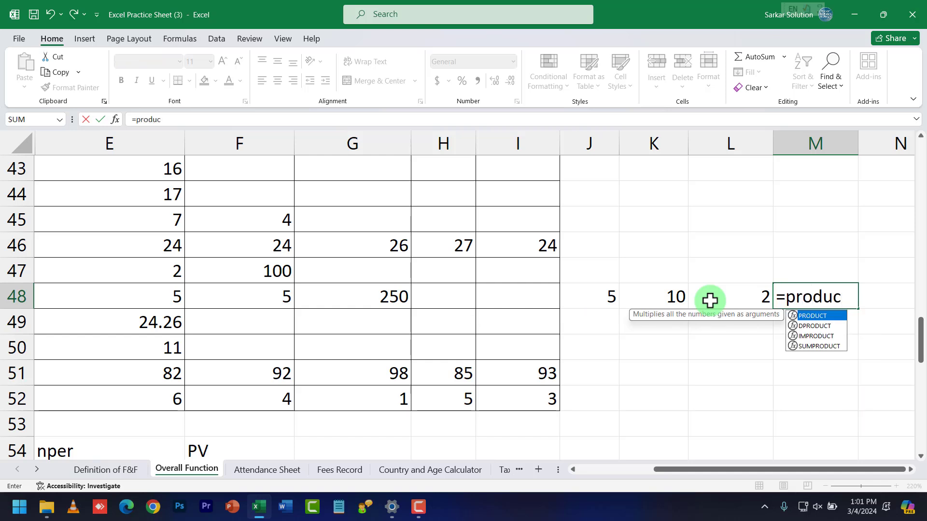
type("(")
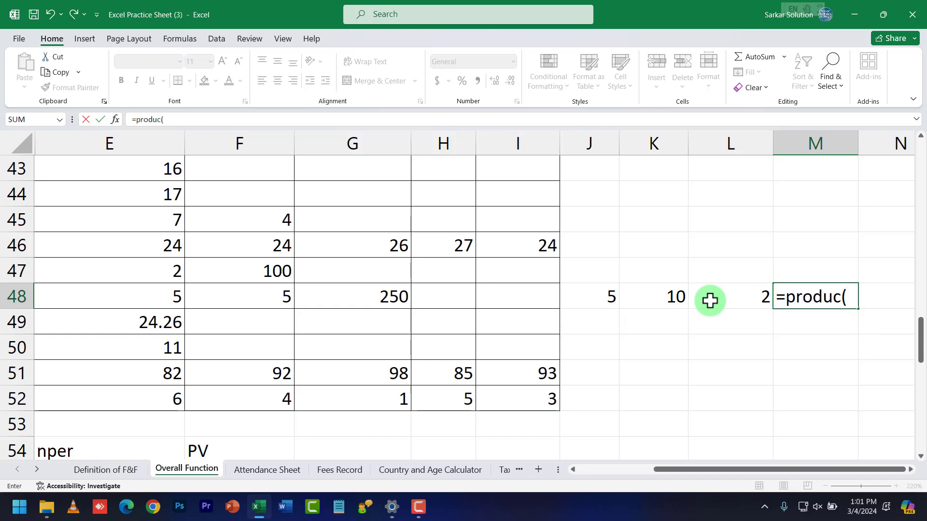
key("BackSpace")
type("t")
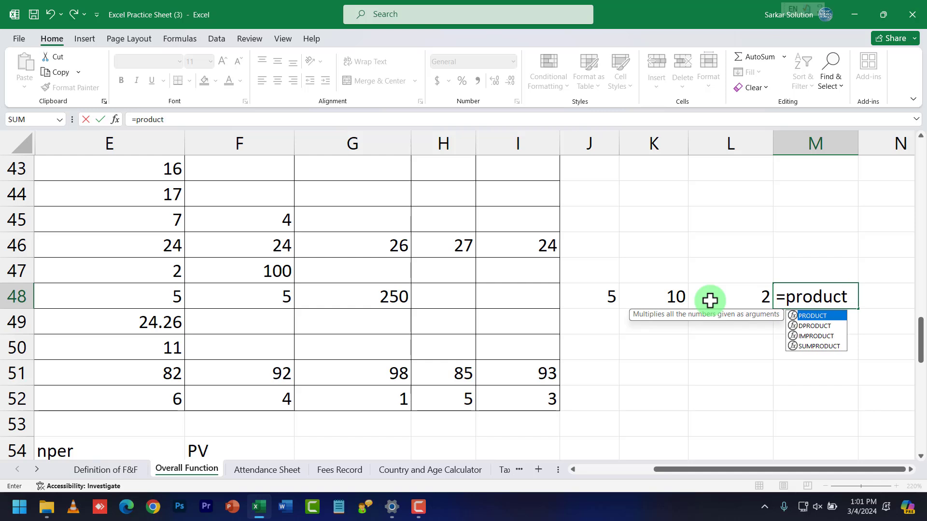
type("(j")
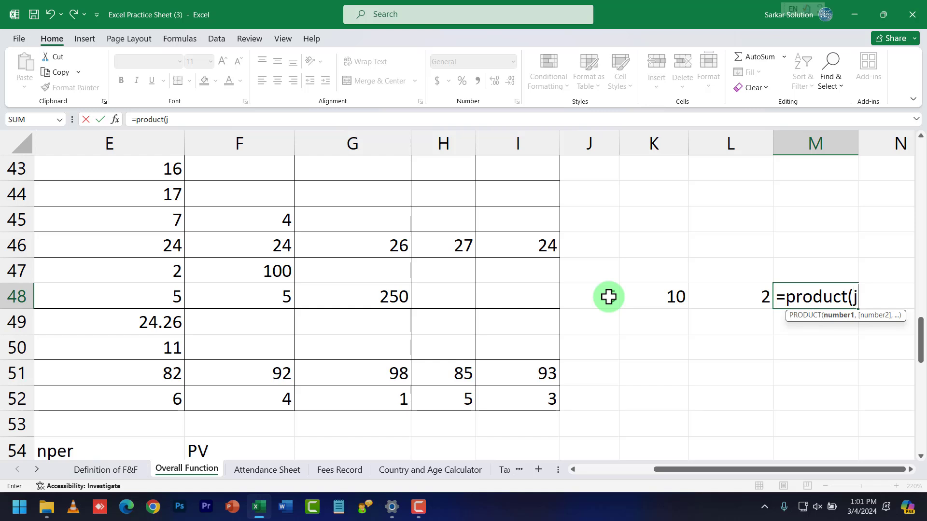
left_click(608, 297)
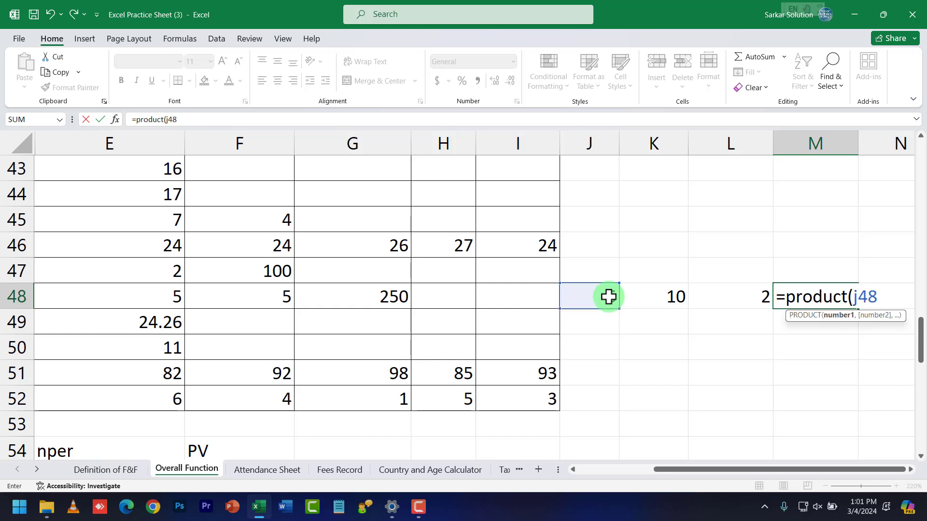
type(",")
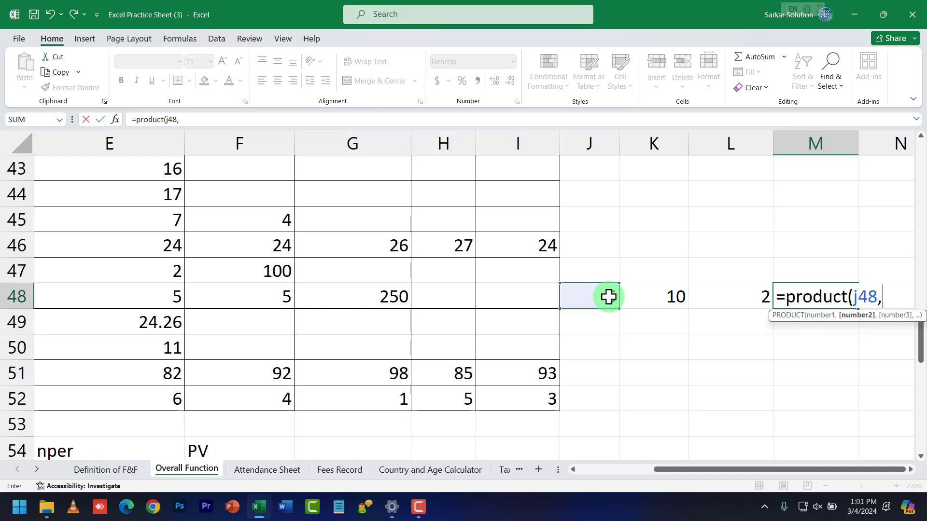
type("k48,")
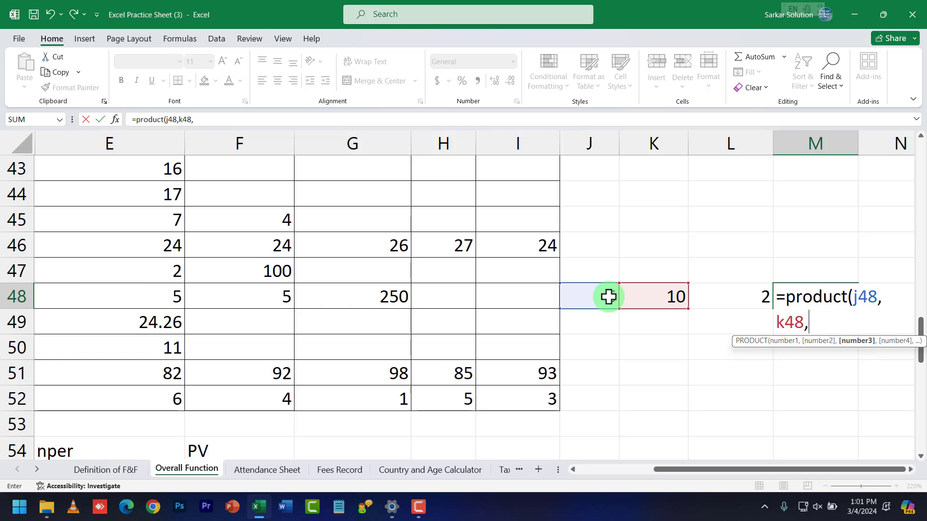
type("l48")
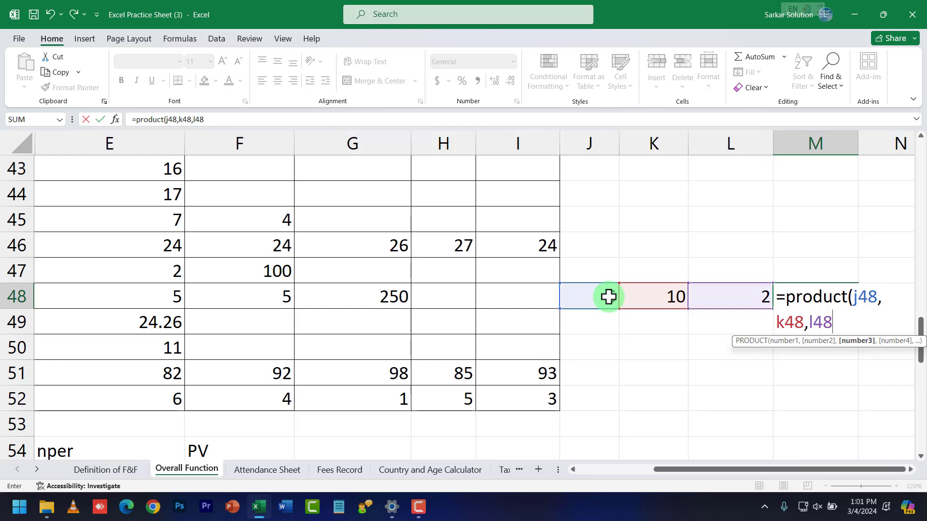
type(")")
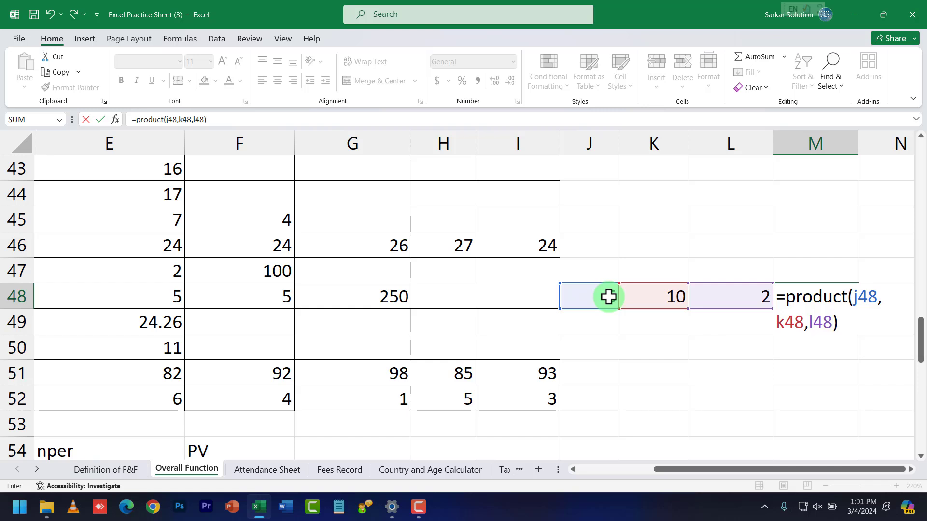
key("Return")
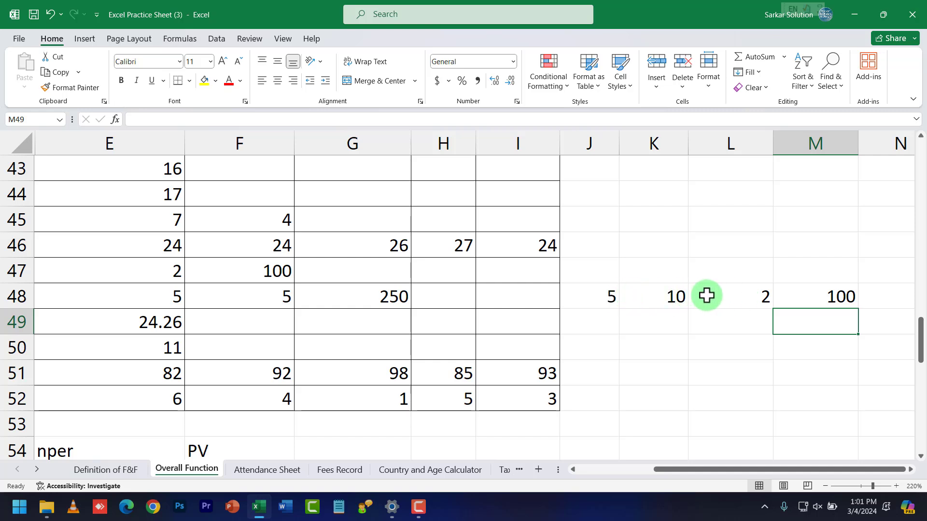
Step: Try the PRODUCT formula with L48 set to 5 and clear the example cells J48:M48
left_click(756, 298)
type("5")
key("Return")
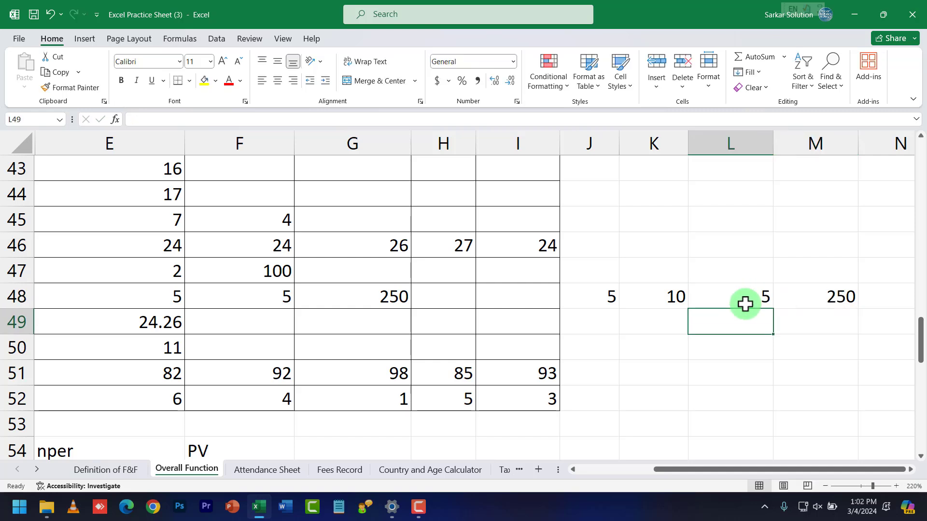
left_click(745, 302)
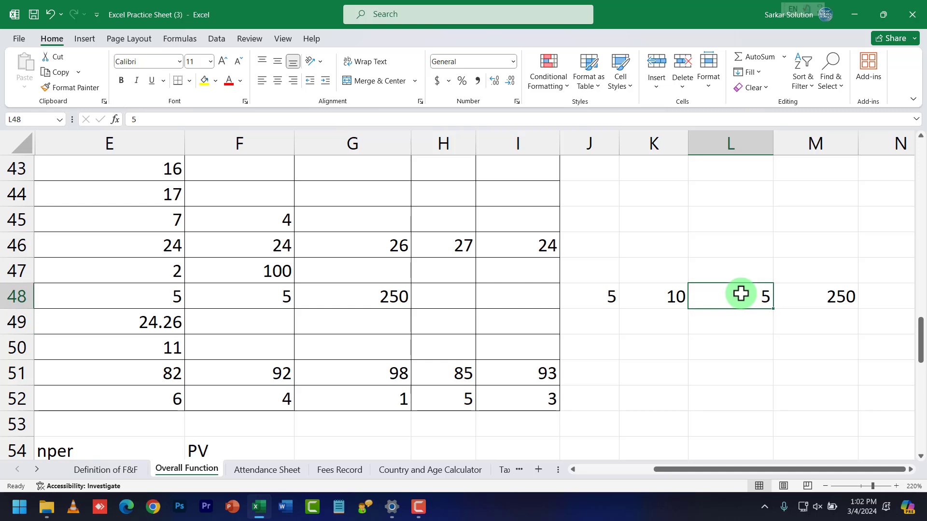
left_click_drag(614, 302, 830, 298)
key("Delete")
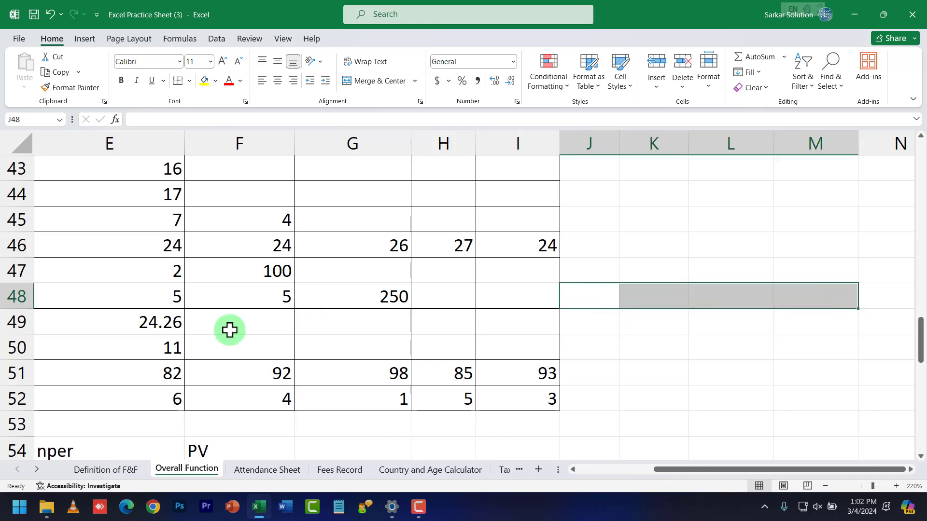
Step: Review the existing ROUND formula in E49 and enter the sample number 25.6666 in K49
left_click(612, 470)
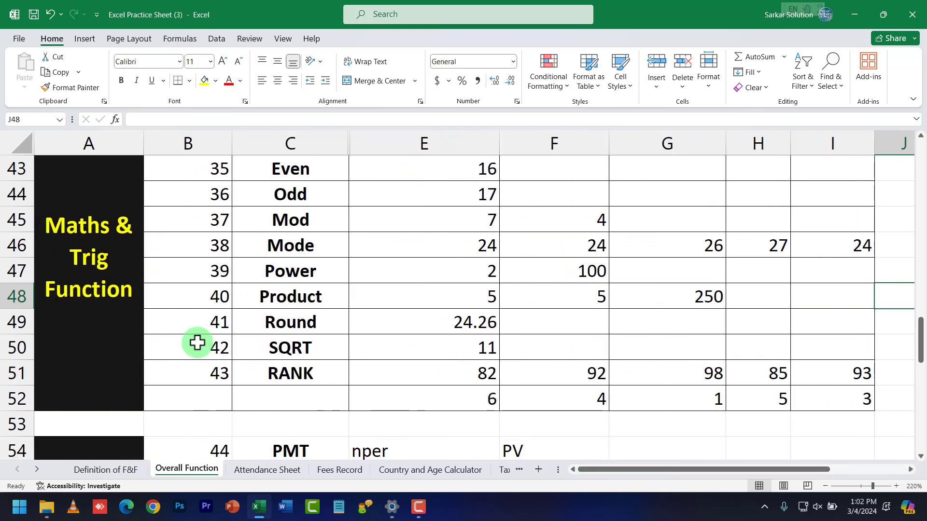
left_click(286, 326)
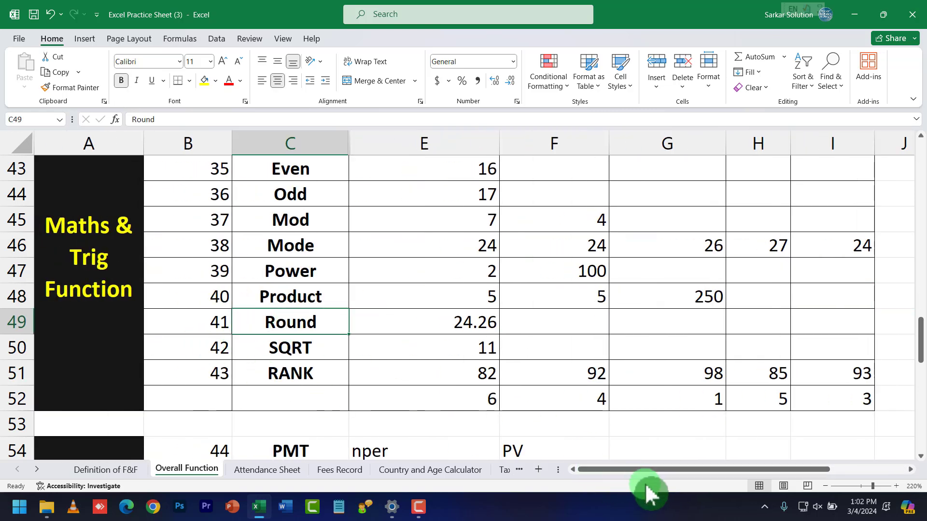
left_click_drag(652, 469, 697, 471)
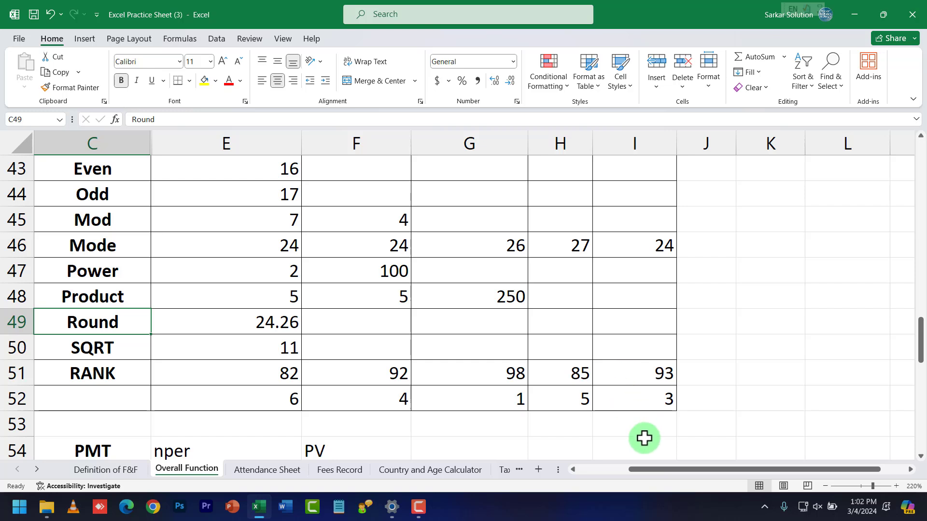
left_click(270, 323)
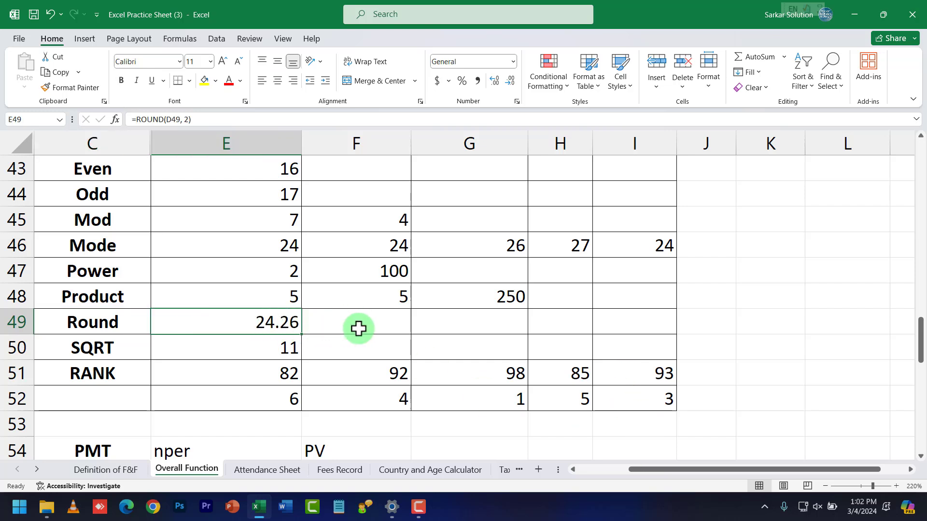
left_click(722, 333)
left_click(757, 330)
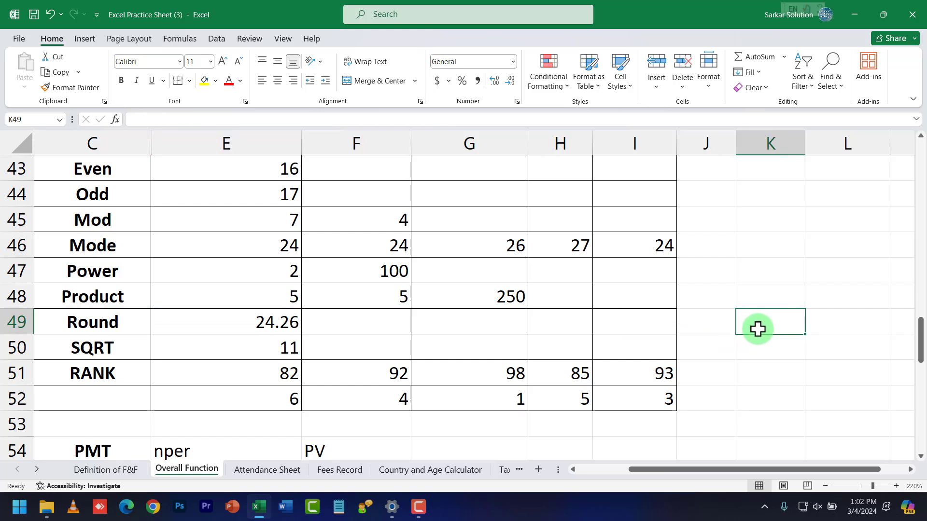
type("25.")
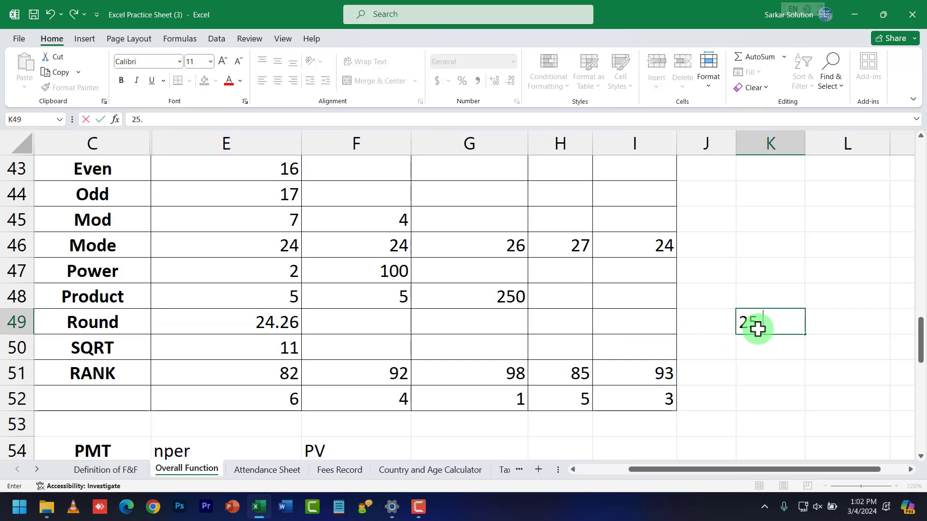
type("6666")
key("Return")
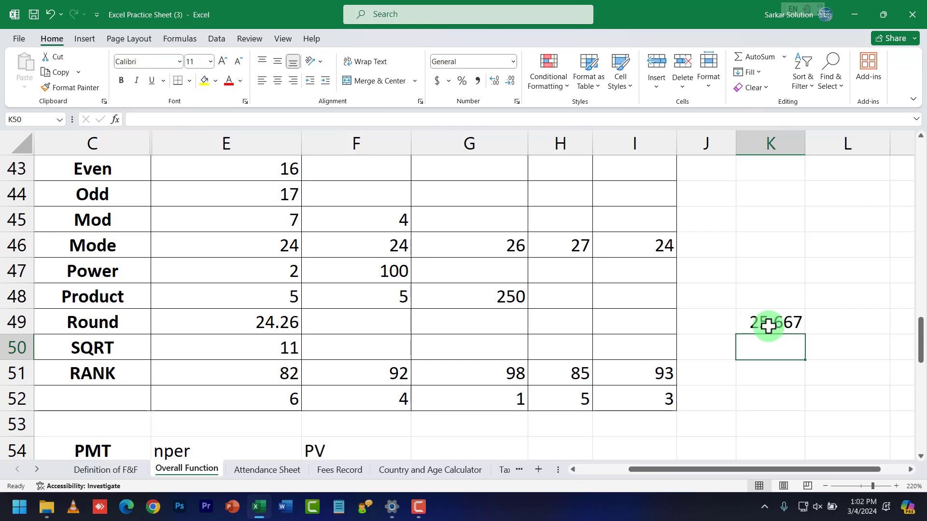
left_click(768, 326)
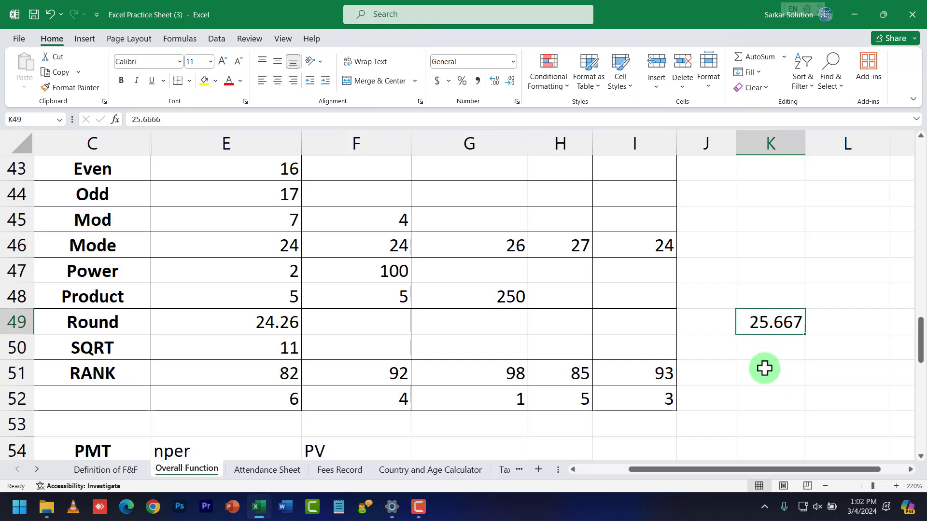
left_click(765, 368)
Step: Enter the formula =ROUND(K49, 2) in L49 to round the sample number to two decimals
left_click(826, 331)
type("=r")
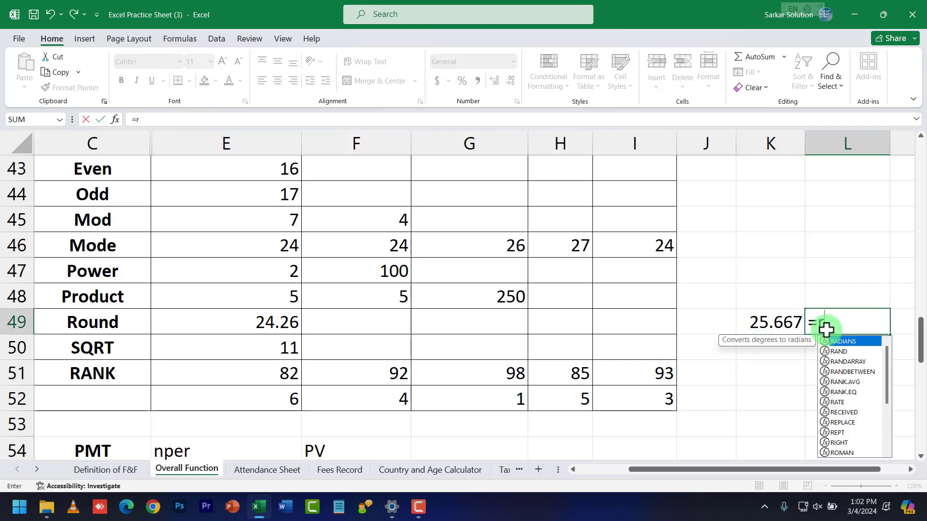
type("ound(")
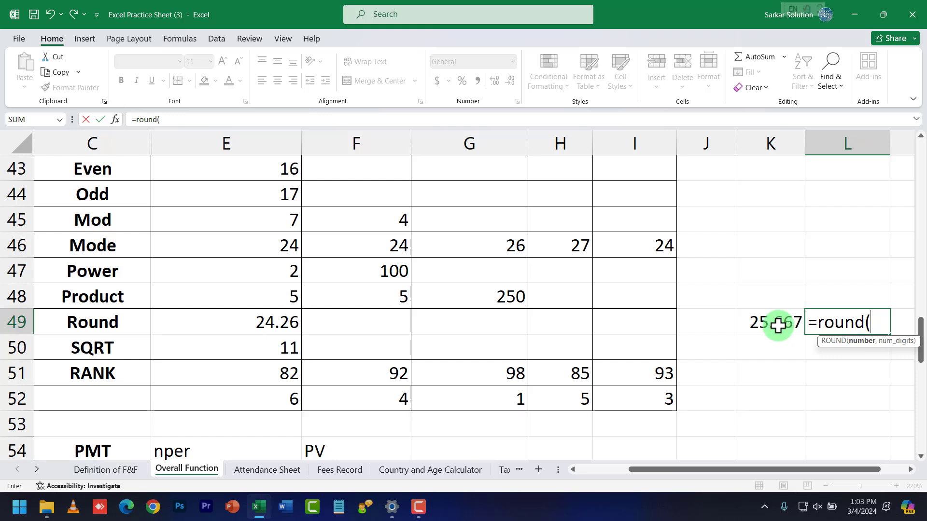
type("k49")
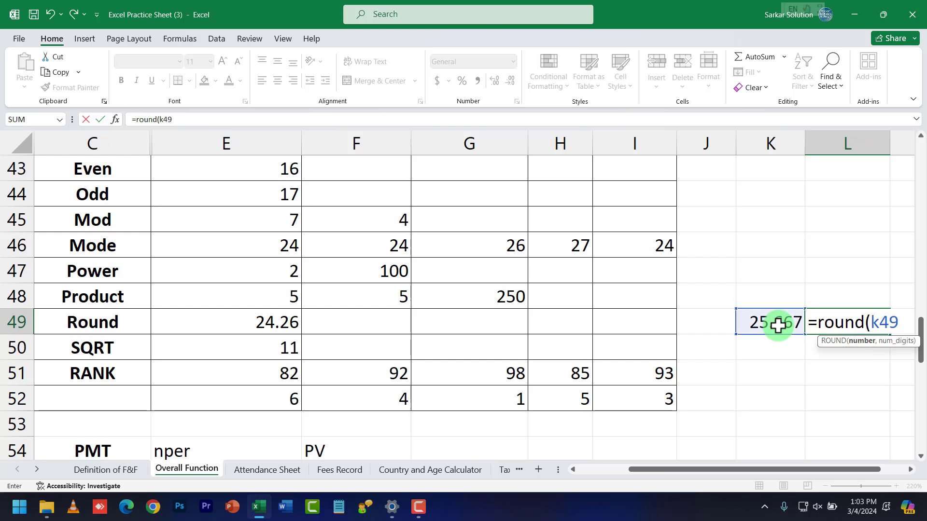
type(",")
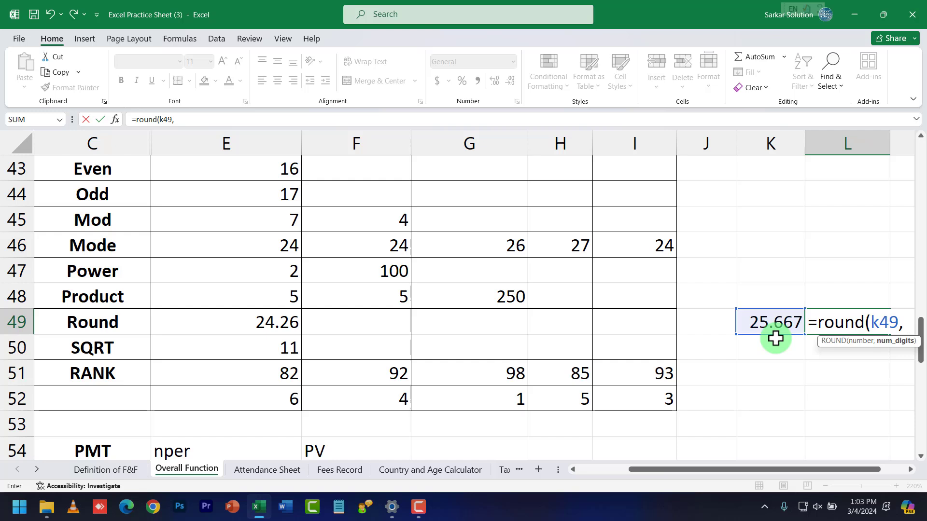
type("2")
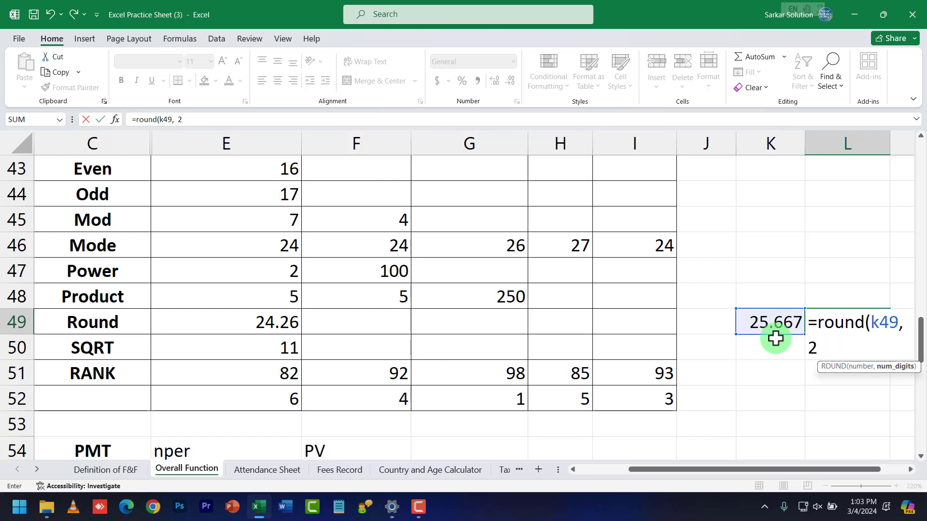
type(")")
key("Return")
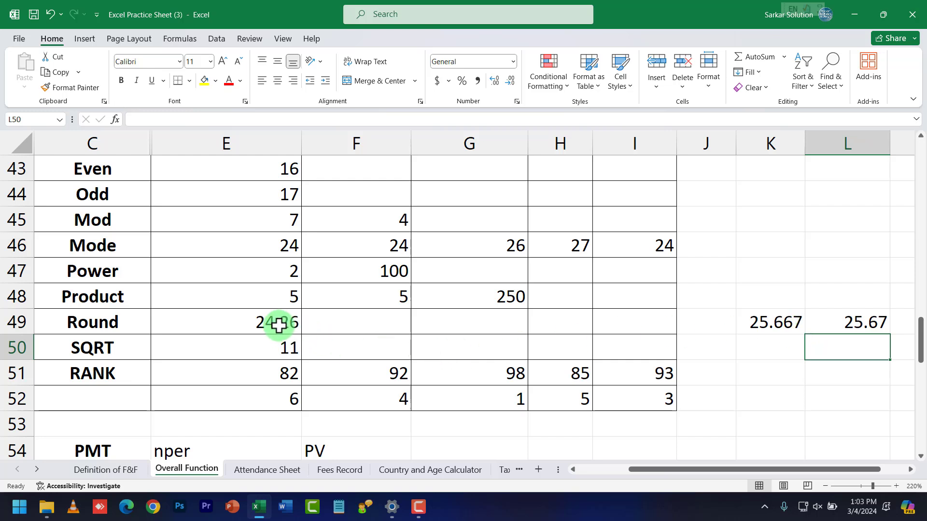
Step: Reduce the displayed decimals of the sample number in K49 to two places
left_click(781, 325)
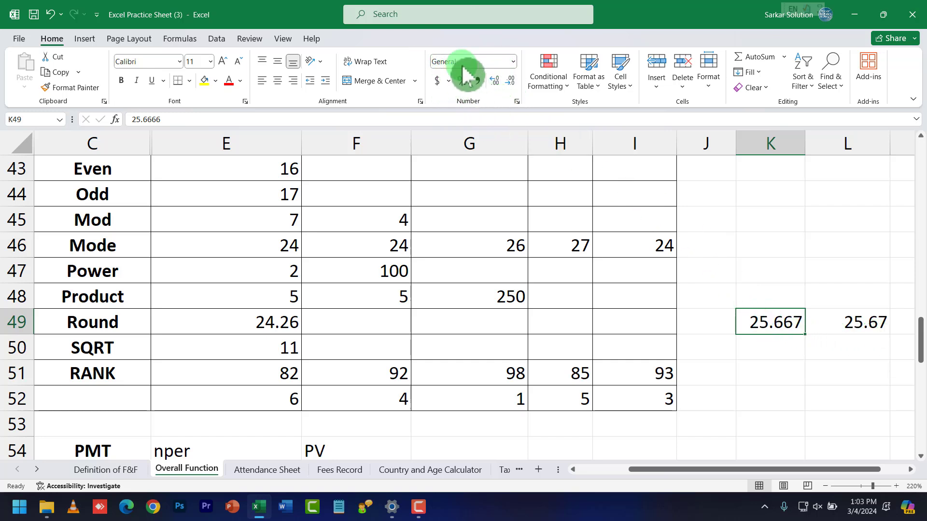
left_click(512, 82)
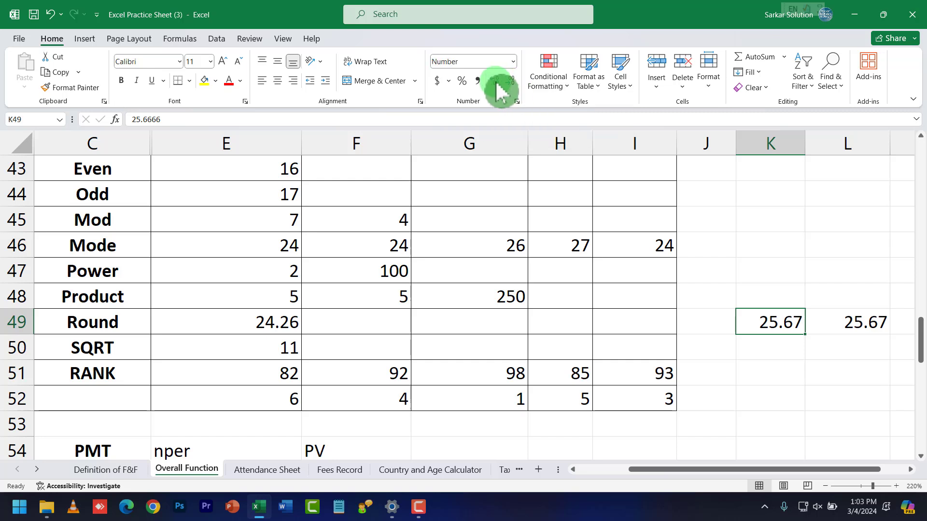
Step: Increase the displayed decimals of the sample number in K49 to six places and fit column K to its content
left_click(497, 83)
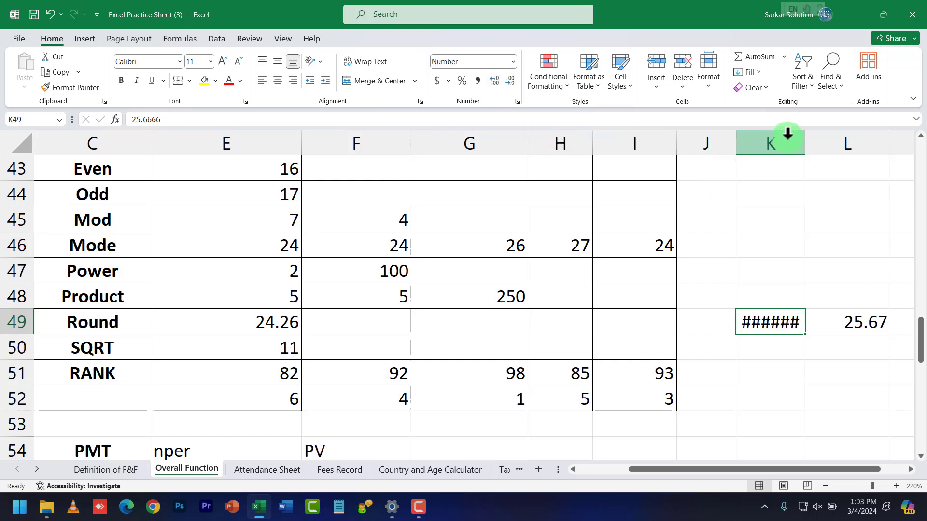
double_click(805, 144)
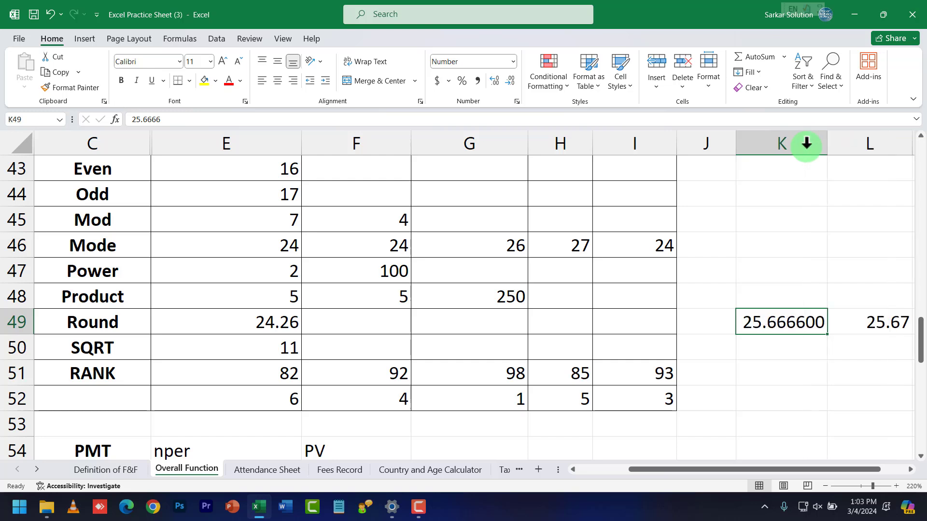
left_click(893, 470)
left_click_drag(855, 474, 725, 473)
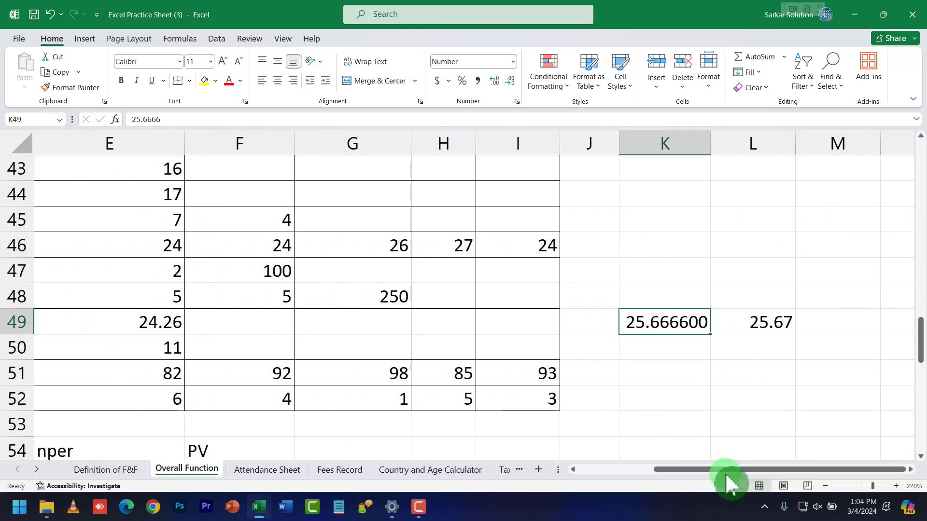
Step: Reduce the displayed decimals of K49 back to two places to compare with the ROUND result in L49
left_click(763, 326)
left_click(697, 325)
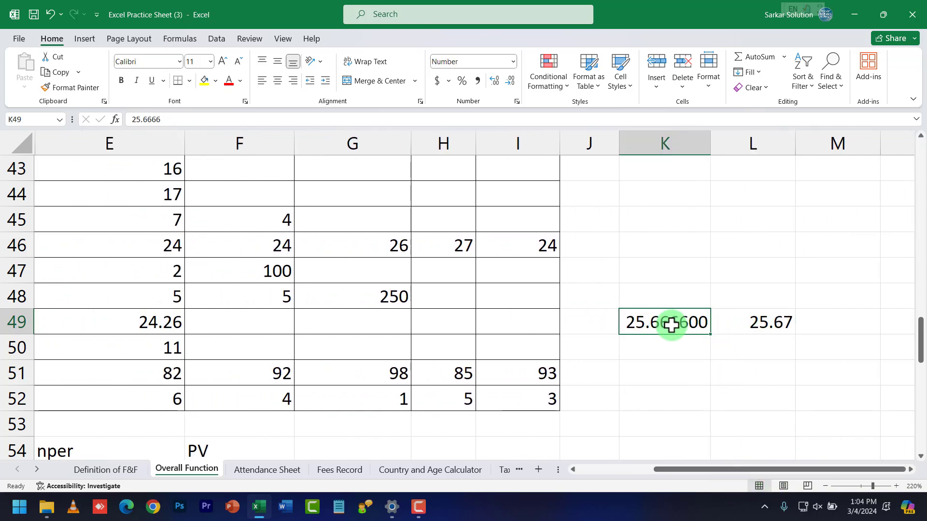
left_click(509, 82)
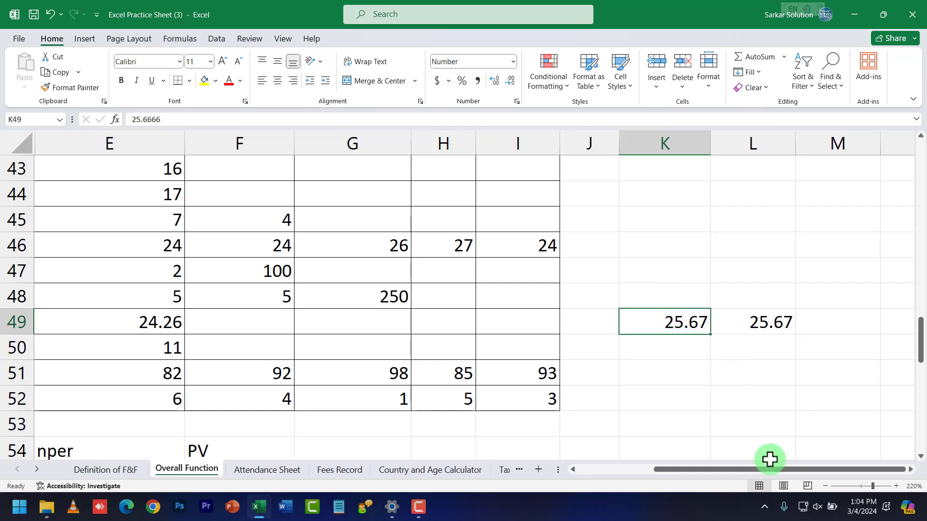
Step: Enter 81 in G50 as the sample number for the SQRT example
left_click_drag(763, 469, 646, 471)
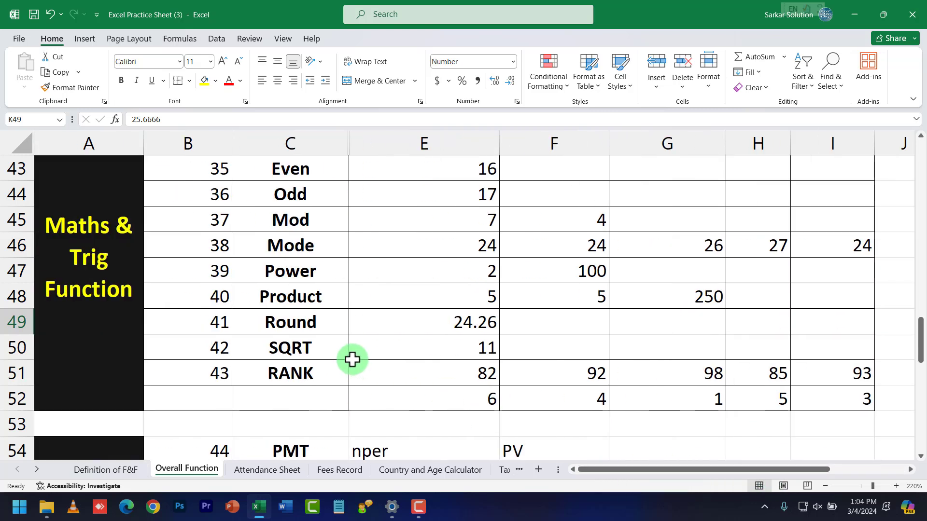
left_click(331, 348)
left_click(306, 271)
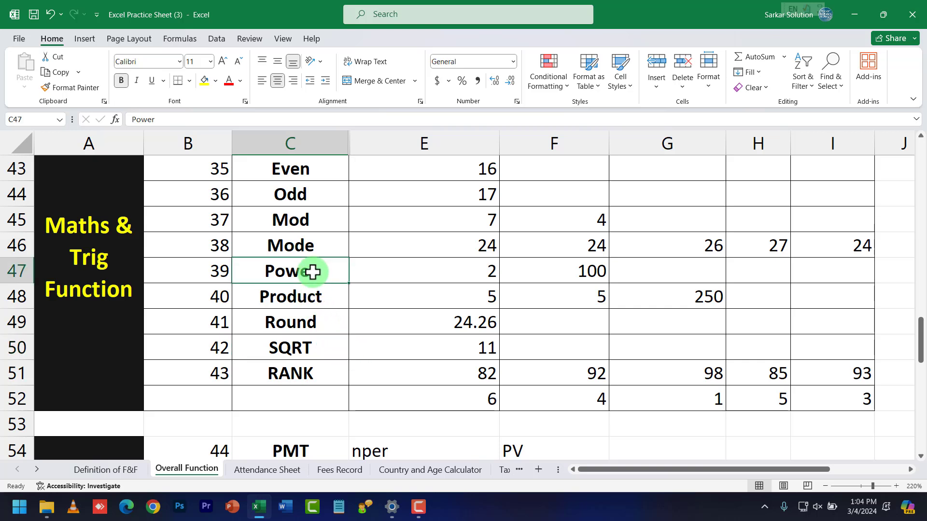
left_click_drag(633, 471, 656, 471)
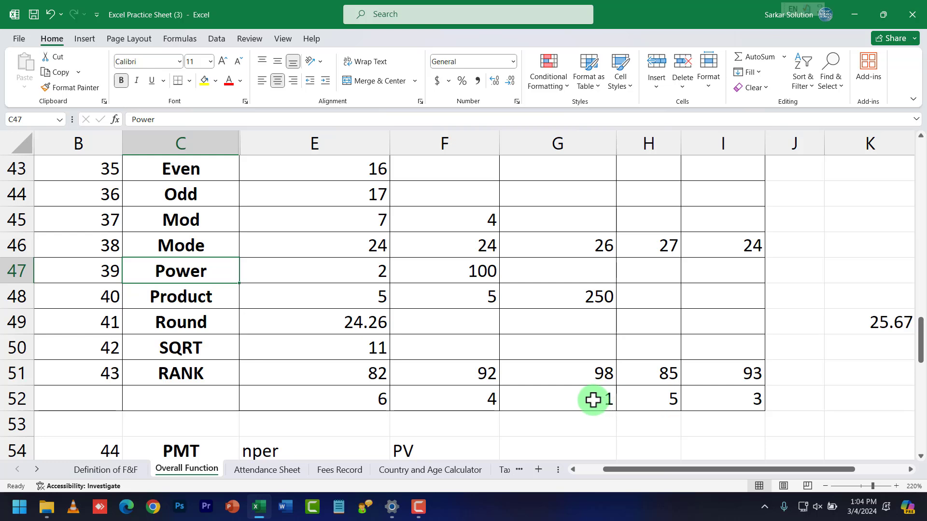
left_click(192, 351)
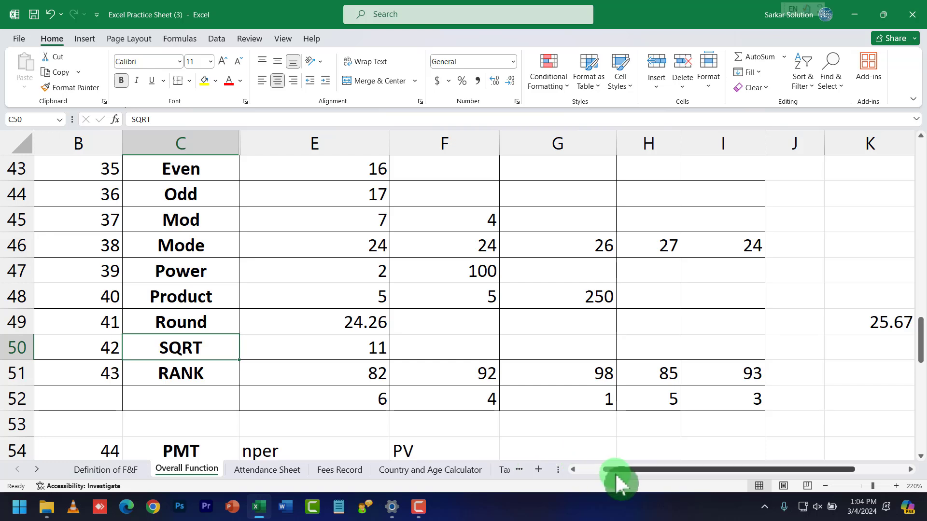
left_click(540, 348)
type("8")
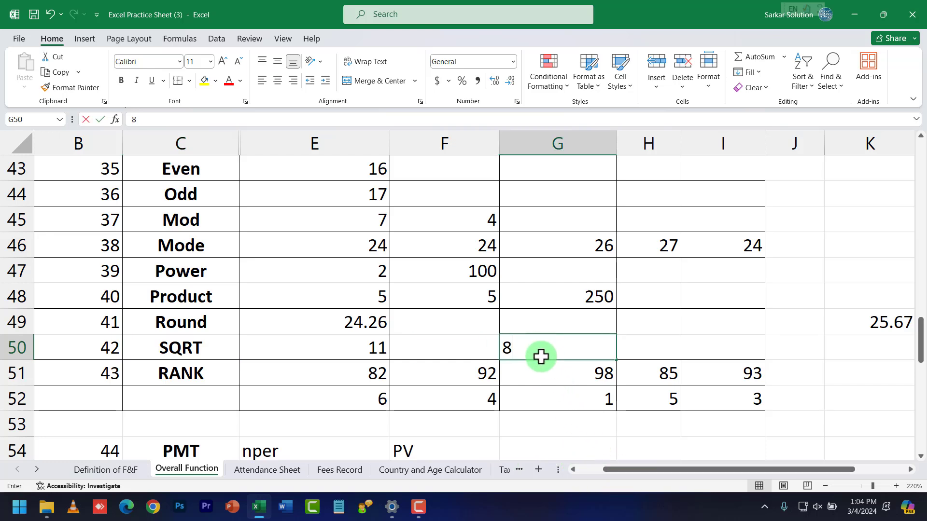
type("1")
key("Tab")
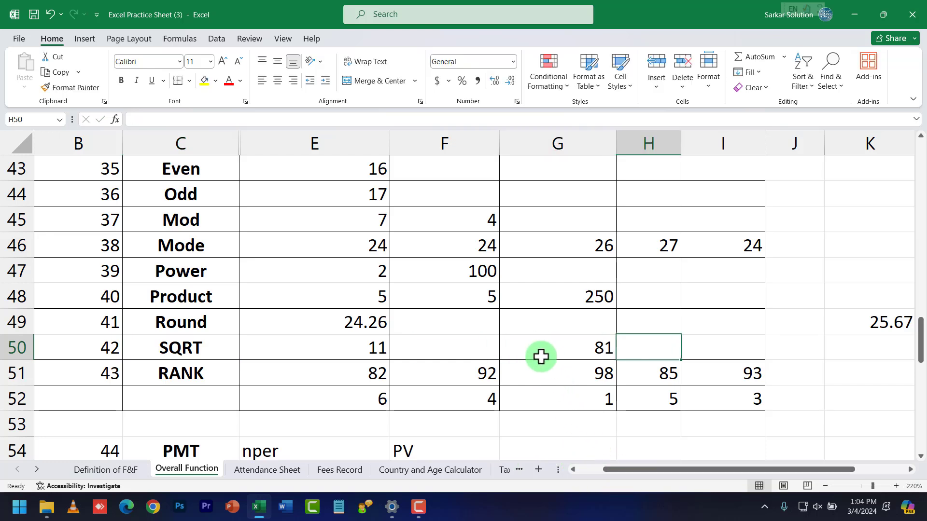
Step: Enter the formula =SQRT(G50) in H50 to calculate the square root of the sample number
type("=sq")
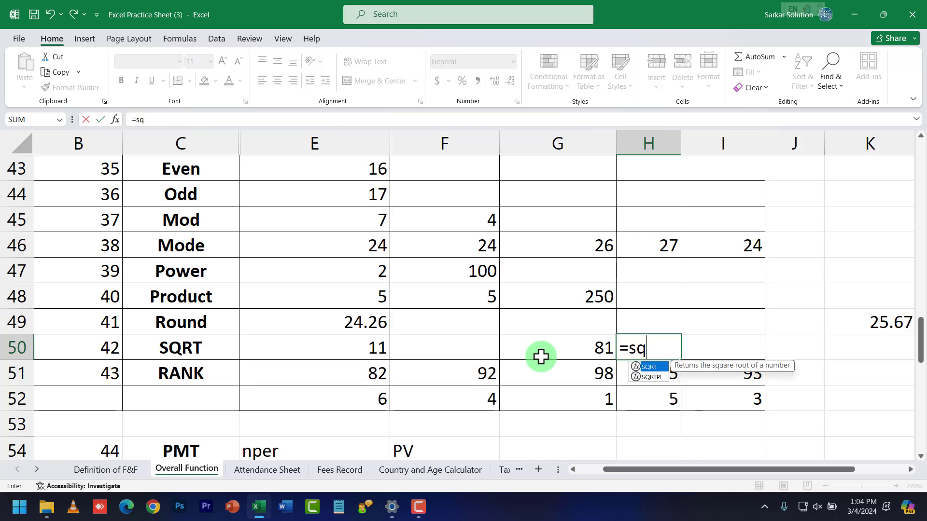
type("rt(")
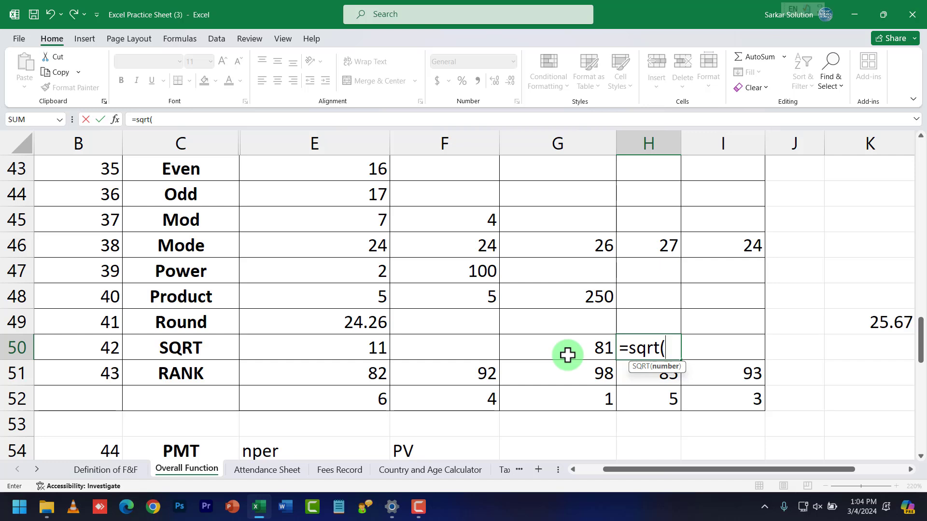
type("g50")
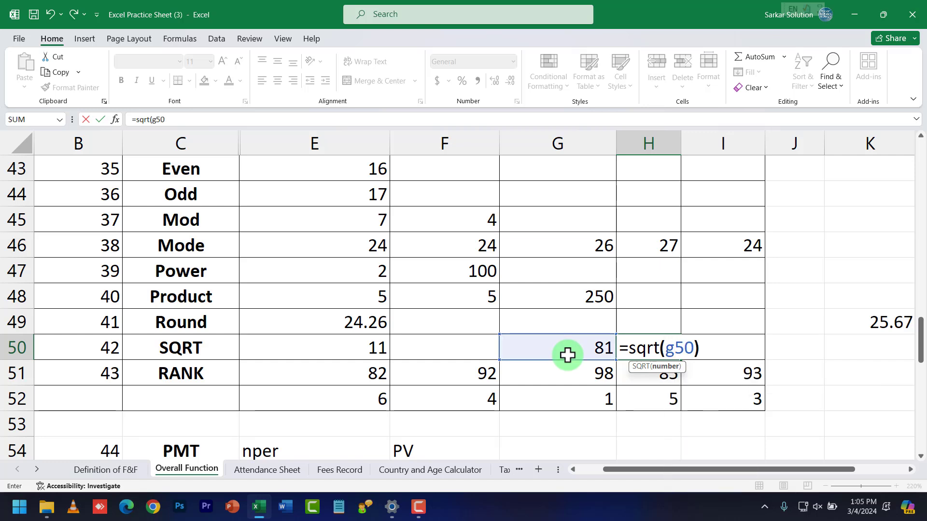
type(")")
key("Return")
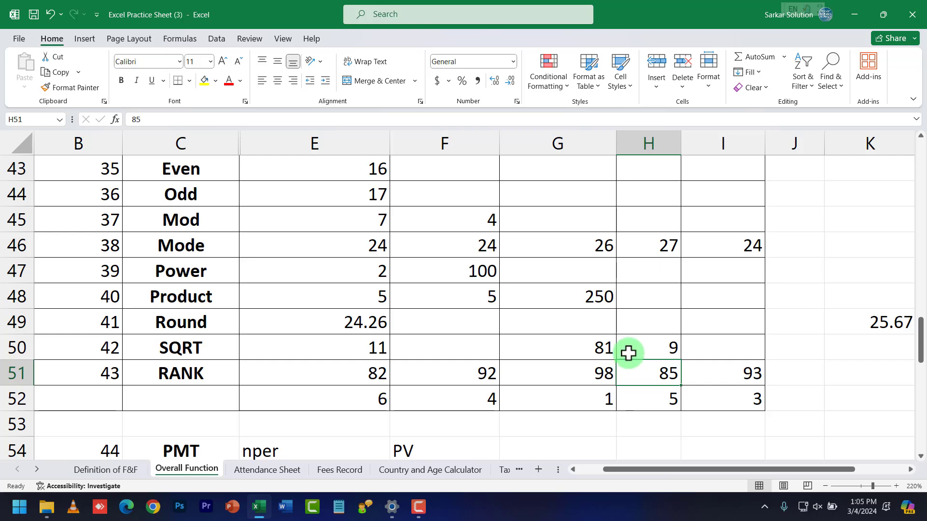
Step: Try the SQRT formula with G50 set to 121 and to 625
left_click(645, 348)
left_click(598, 353)
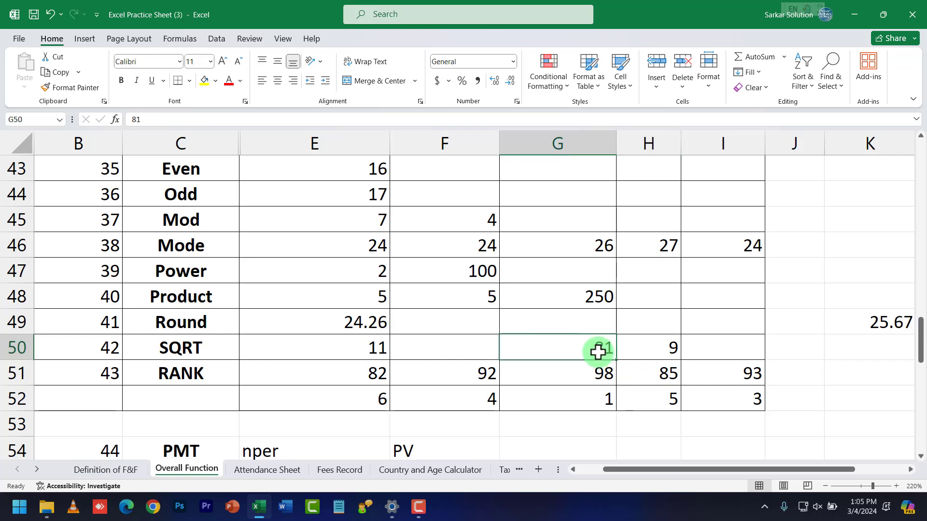
type("121")
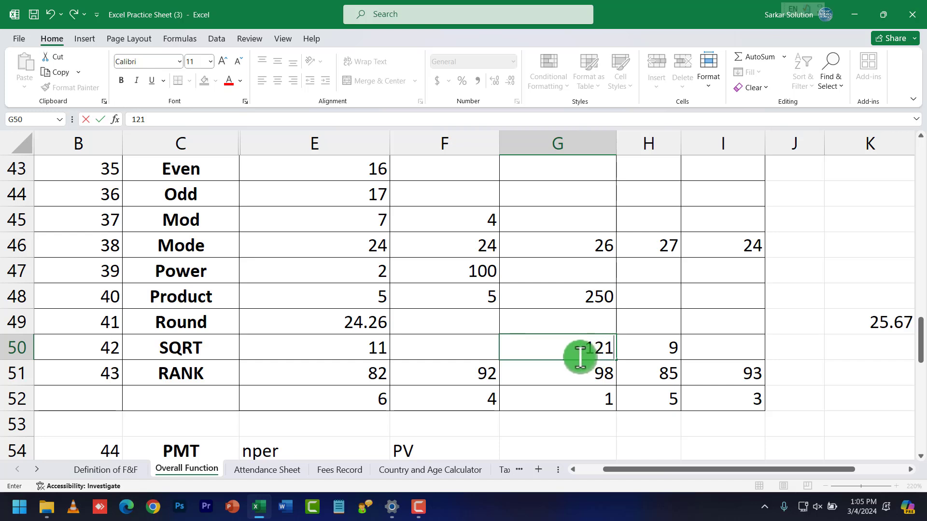
key("Return")
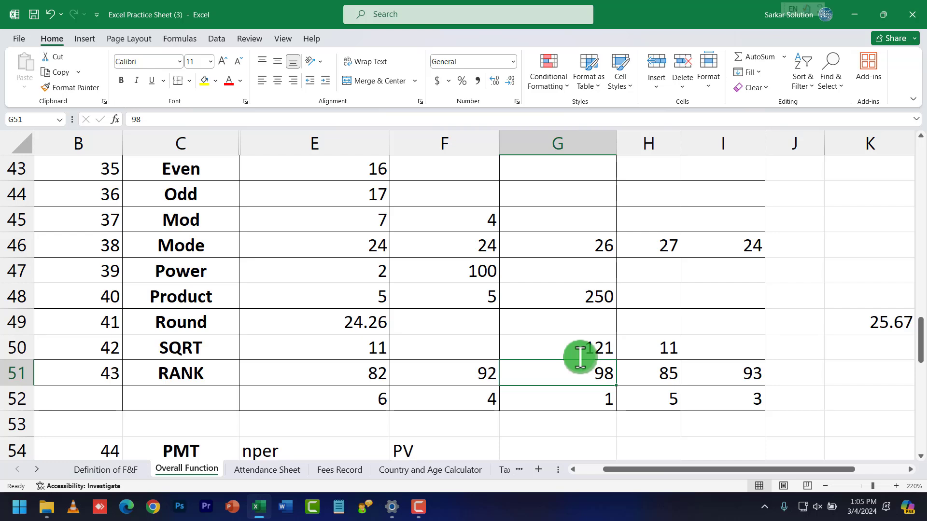
left_click(580, 356)
key("BackSpace")
key("BackSpace")
key("BackSpace")
type("625")
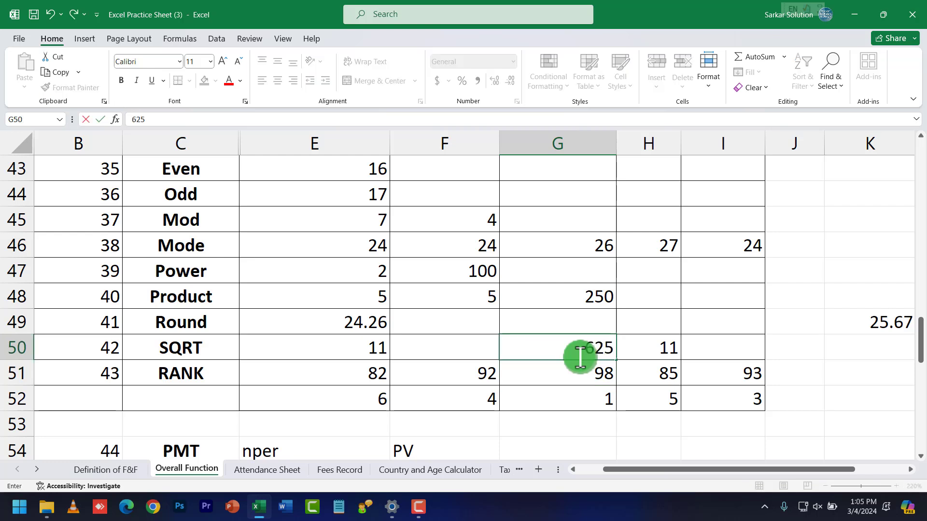
key("Return")
Step: Test the SQRT formula with two more sample numbers in G50, 125 and 64
left_click(580, 357)
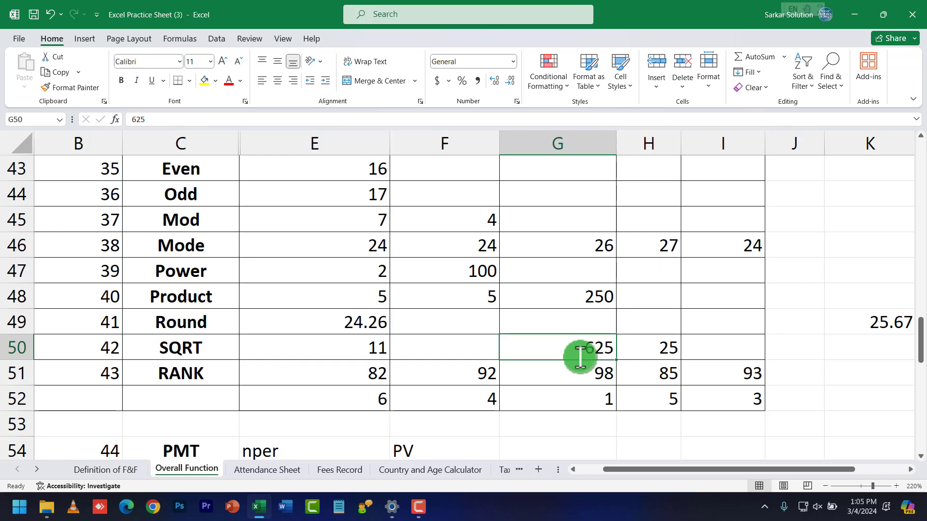
type("125")
key("Return")
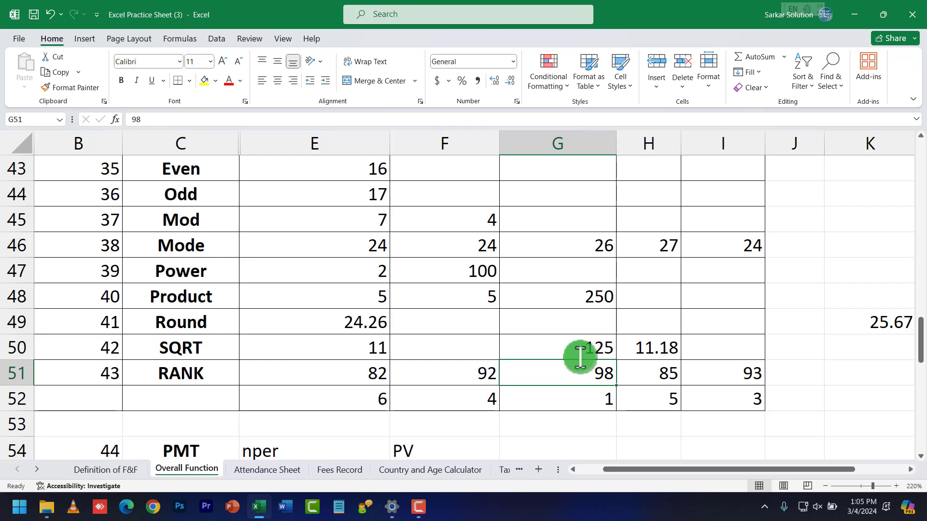
left_click(580, 357)
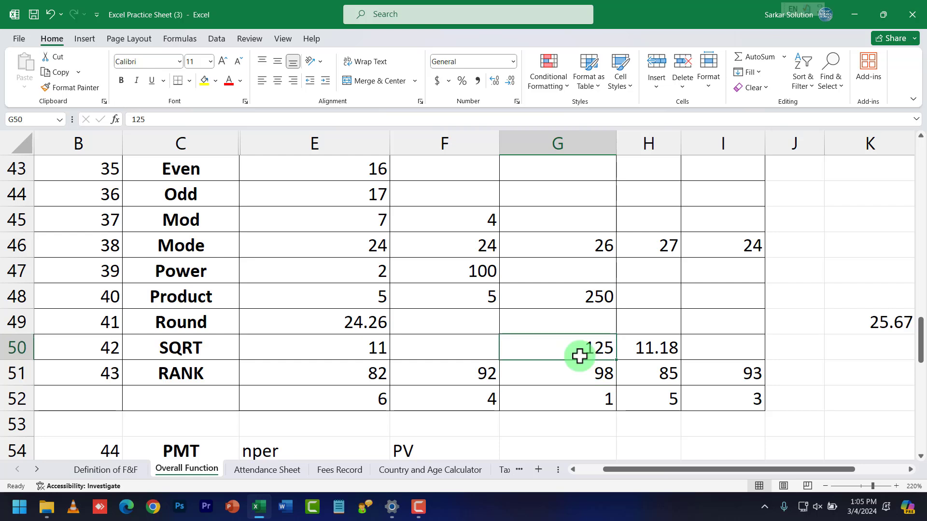
type("64")
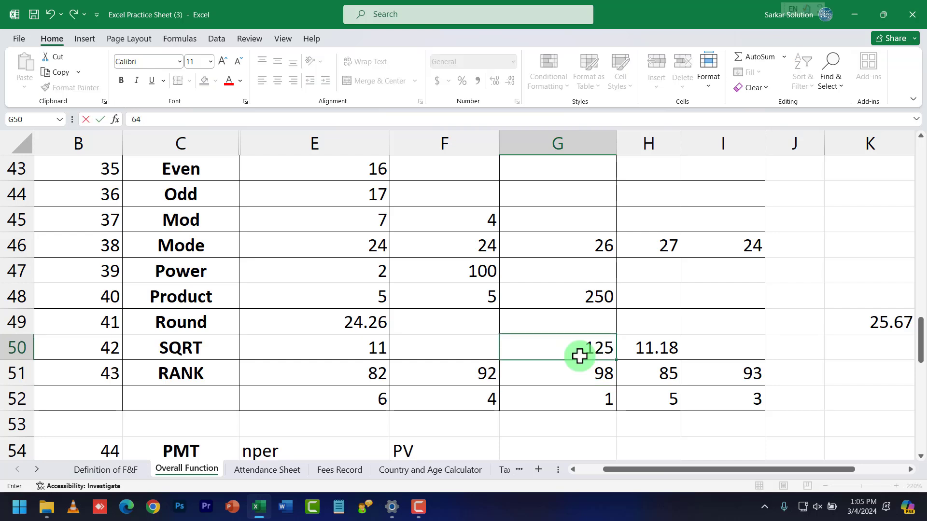
key("Return")
left_click(580, 356)
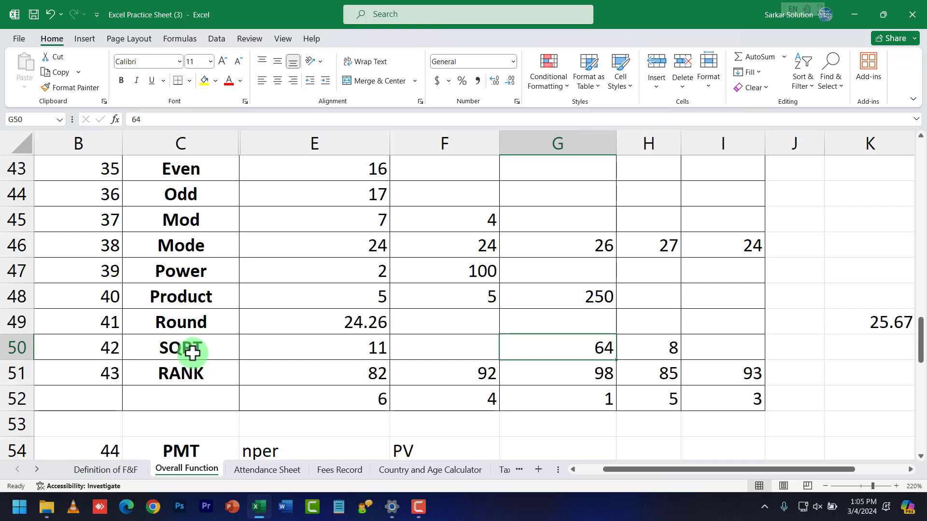
Step: Clear the SQRT example cells G50:H50 and the ROUND example cells K49:L49
left_click_drag(581, 347, 654, 355)
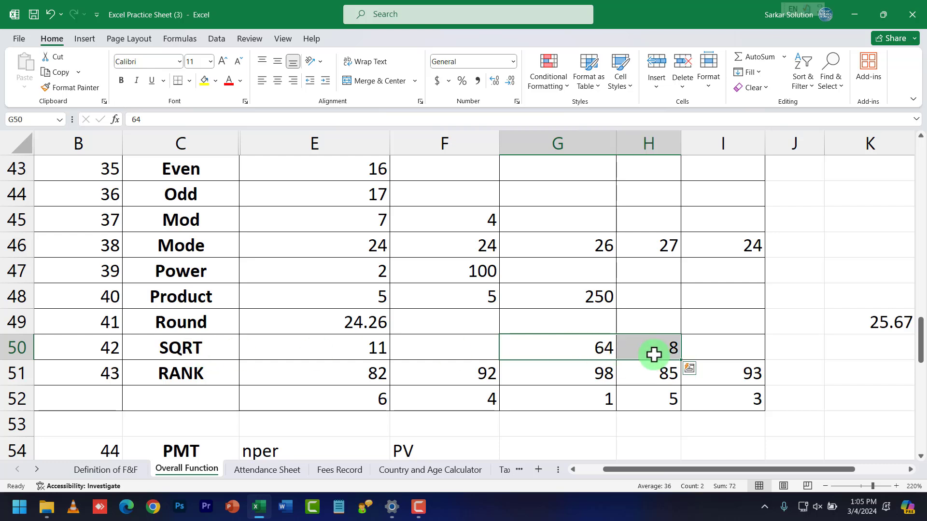
key("Delete")
left_click_drag(884, 322, 917, 321)
key("Delete")
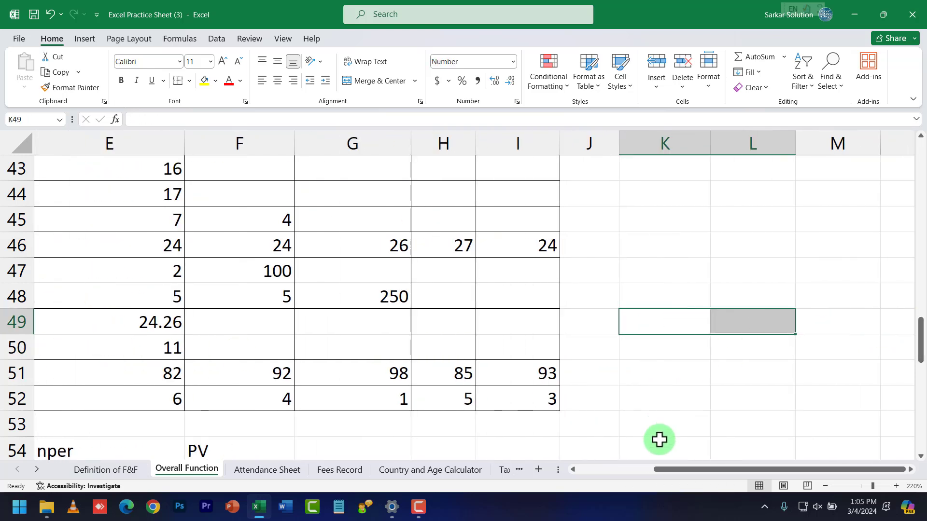
Step: Examine the RANK example by going through each of the source numbers in E51:I51
left_click_drag(672, 471, 528, 453)
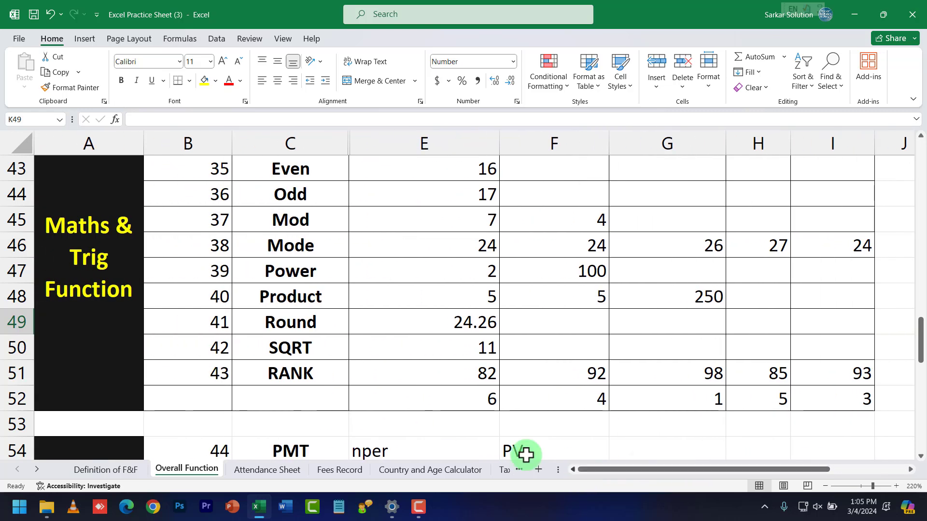
left_click(320, 366)
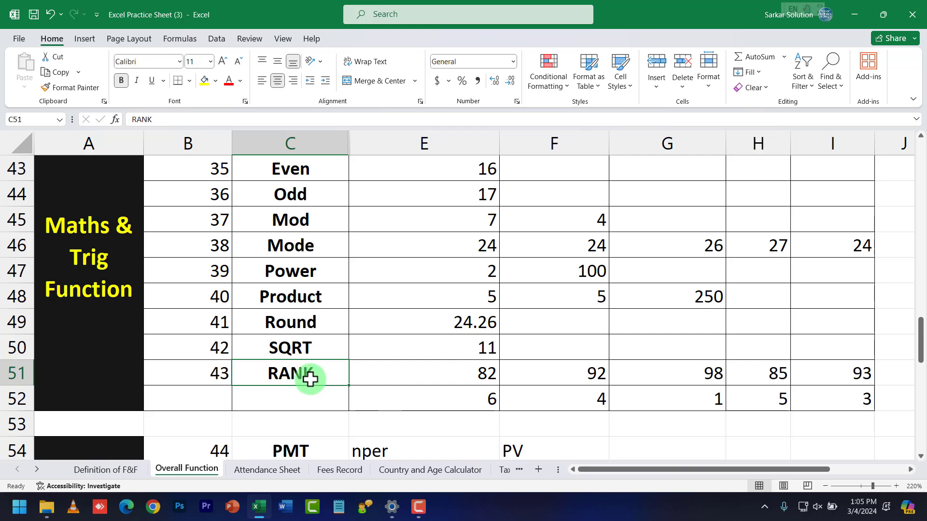
left_click_drag(676, 471, 702, 470)
left_click(375, 375)
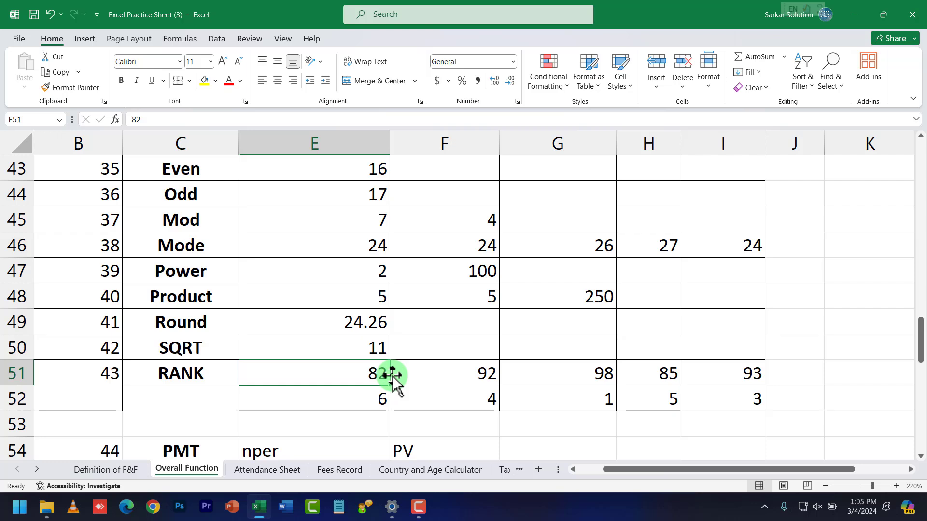
left_click(462, 381)
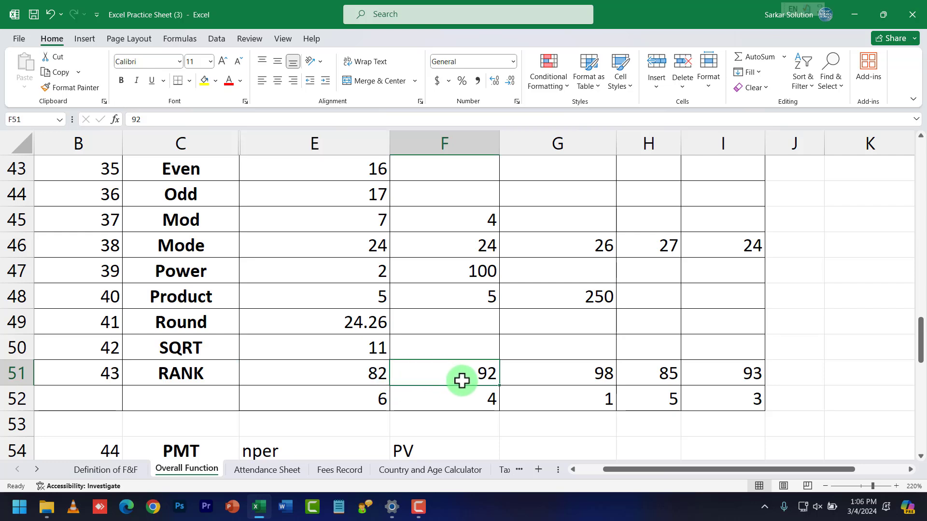
left_click(574, 376)
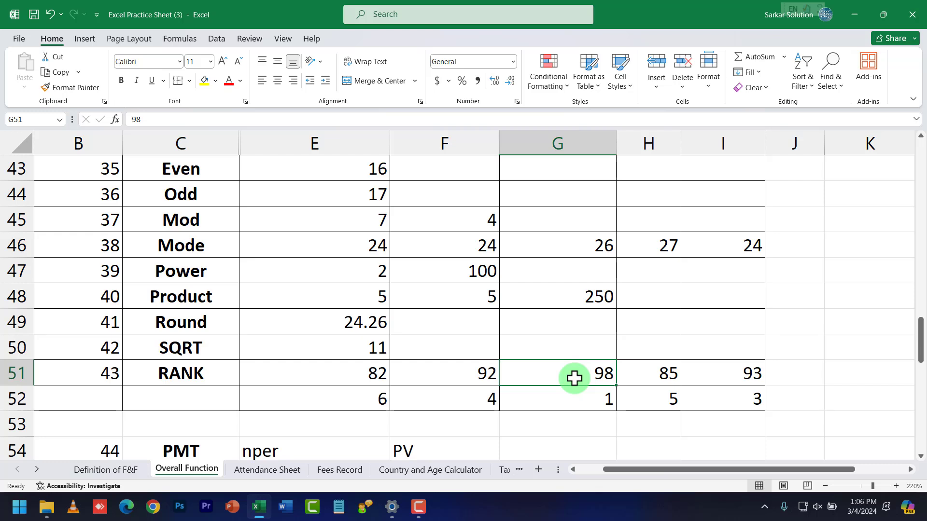
left_click(663, 375)
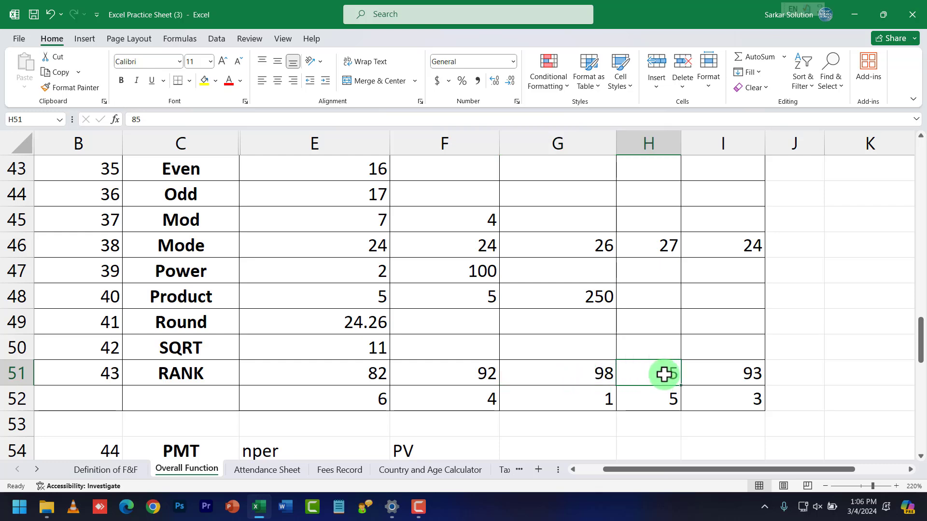
left_click(733, 376)
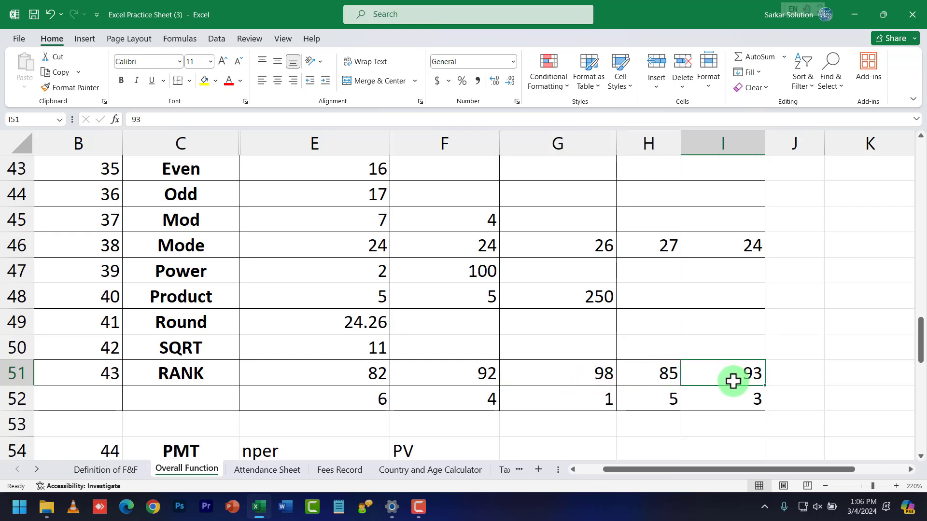
left_click(593, 374)
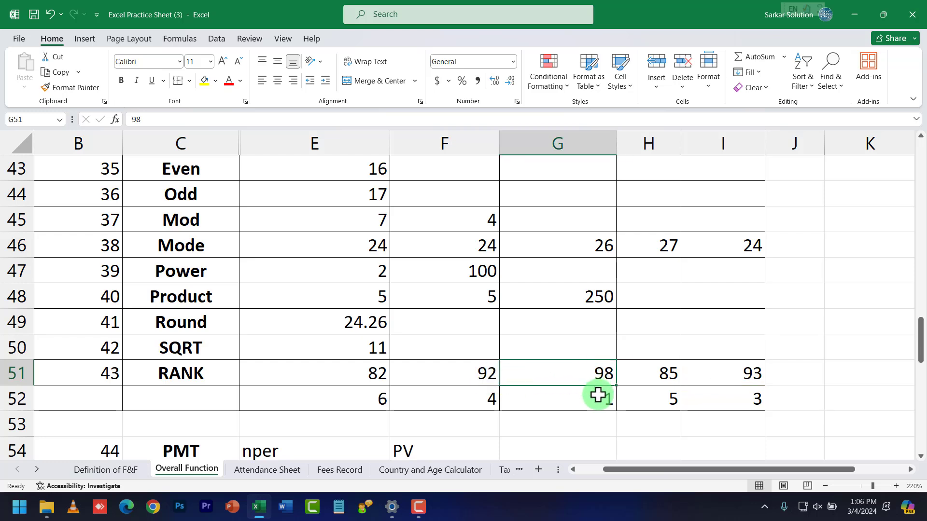
left_click_drag(376, 374, 714, 371)
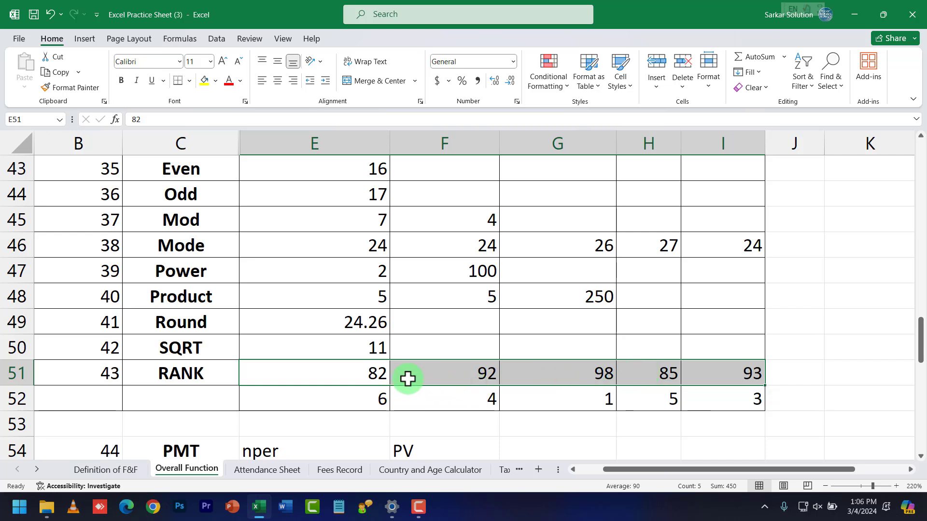
Step: Compare the RANK example's source numbers in row 51 with the ranks beneath them in row 52
left_click(374, 373)
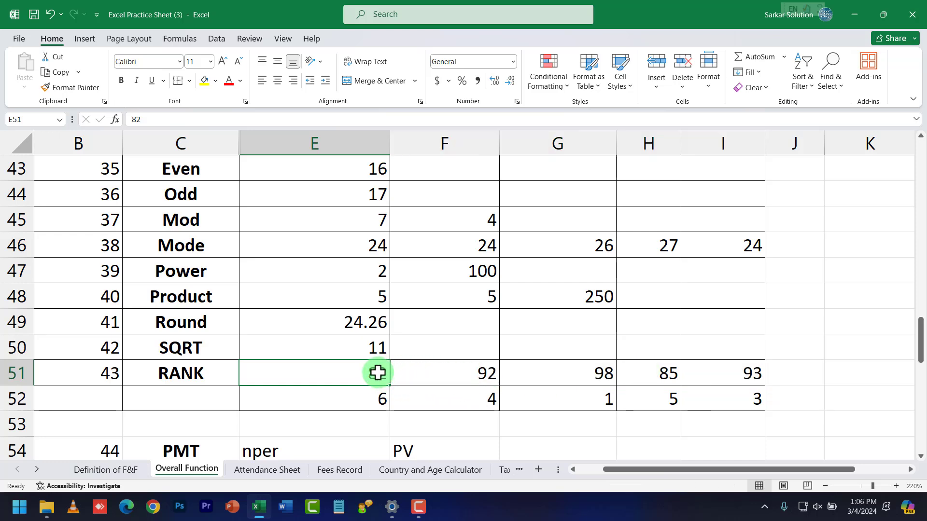
left_click_drag(378, 372, 713, 375)
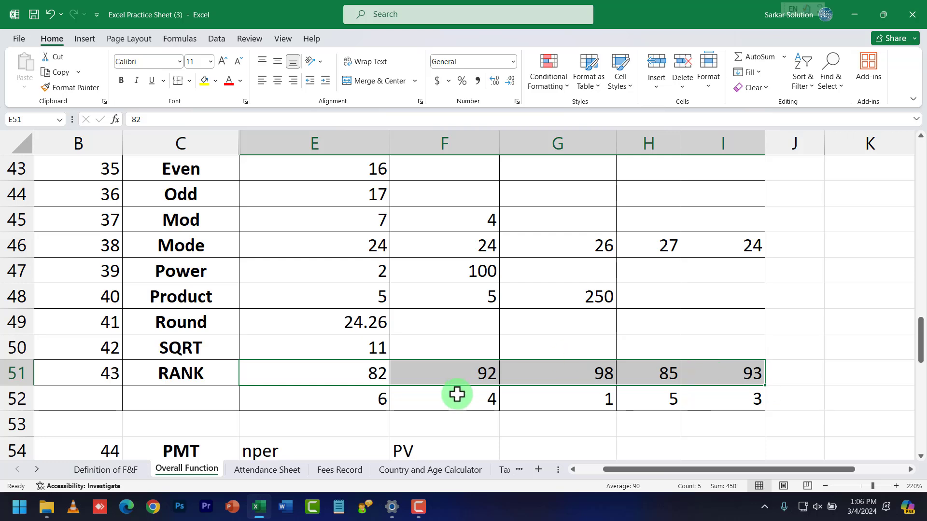
left_click(376, 400)
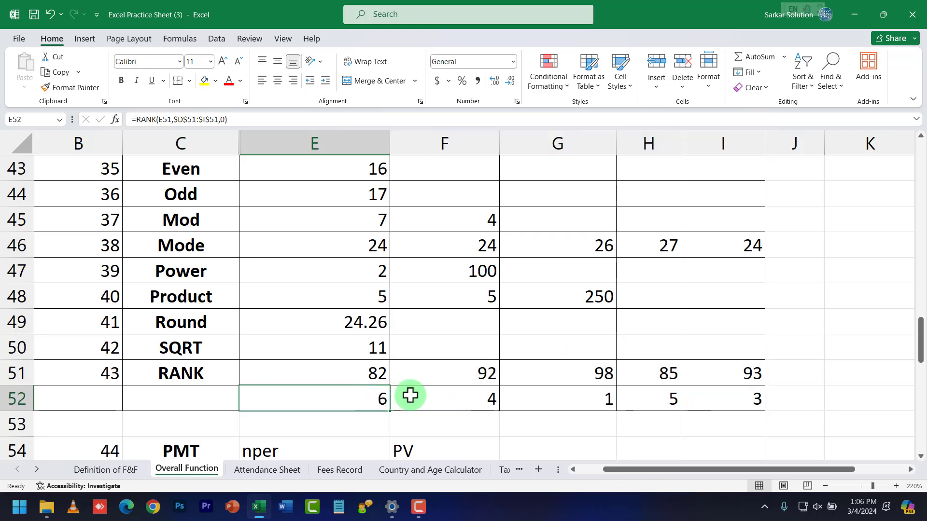
left_click_drag(372, 369, 718, 376)
left_click_drag(448, 406, 696, 399)
left_click(648, 401)
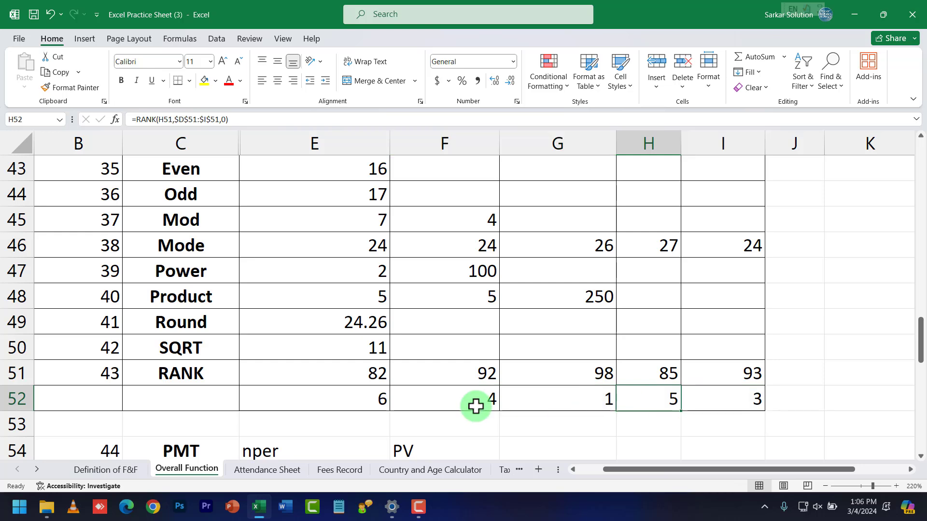
Step: Examine the function name and the number argument of the RANK formula in E52
left_click(362, 401)
double_click(366, 401)
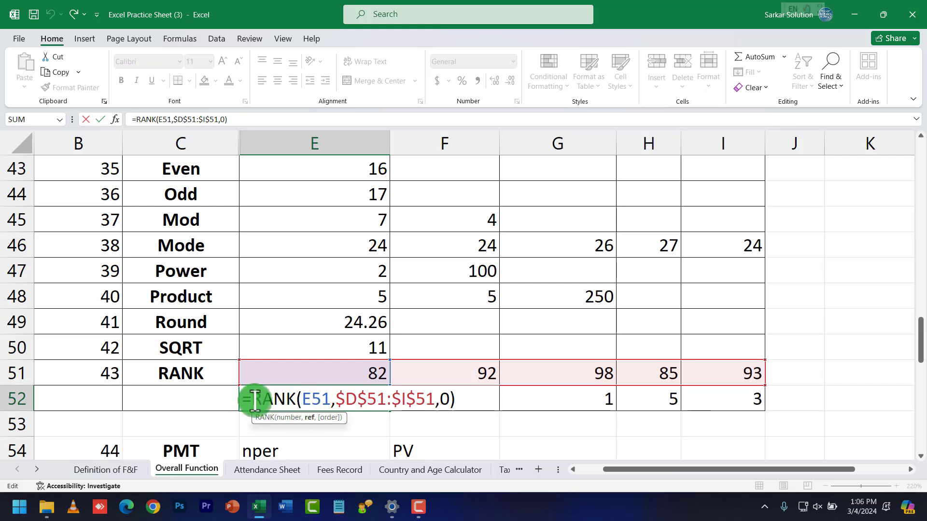
left_click_drag(254, 398, 297, 399)
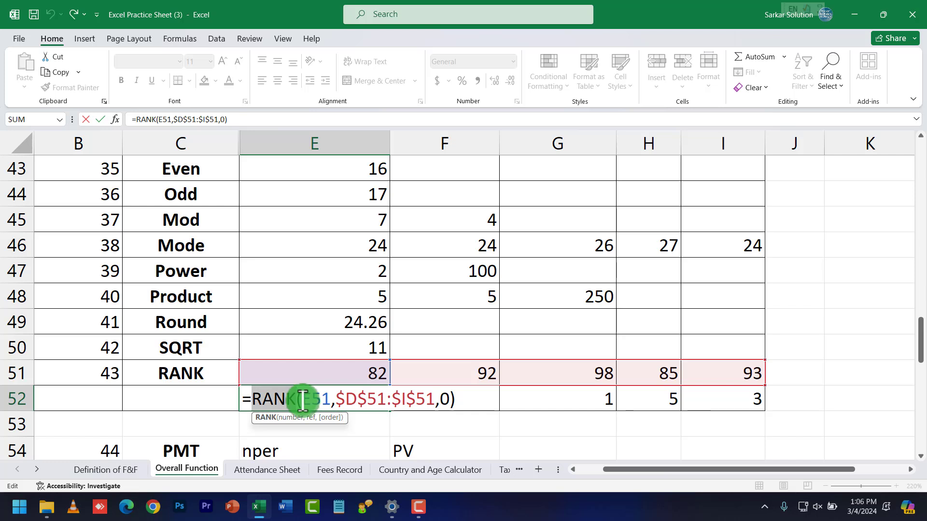
left_click(299, 400)
left_click_drag(302, 401, 332, 401)
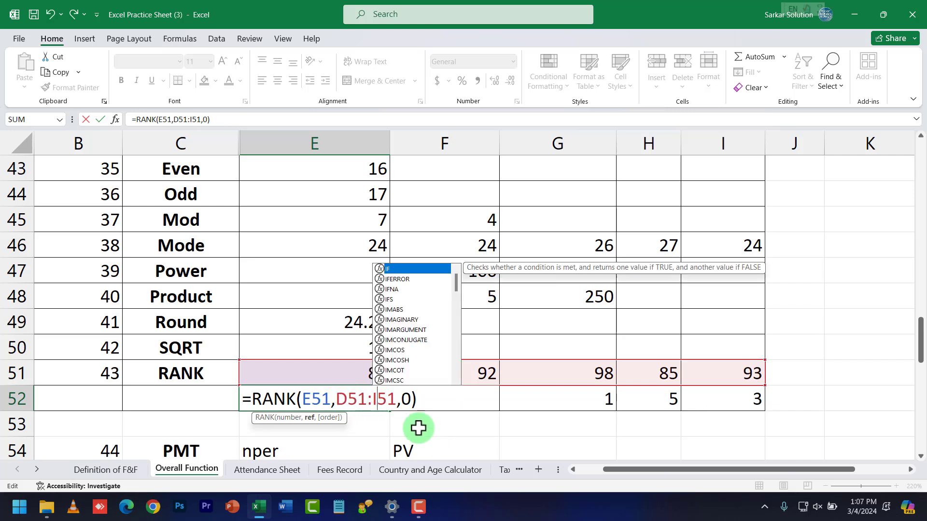
Step: Put the range in E52's RANK formula back to the absolute references $D$51:$I$51
left_click(348, 400)
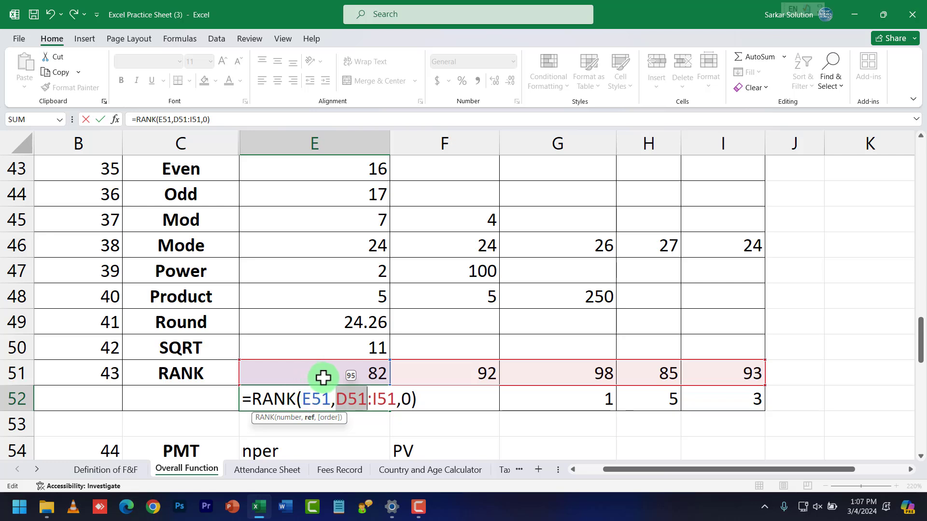
key("F4")
key("ctrl+Return")
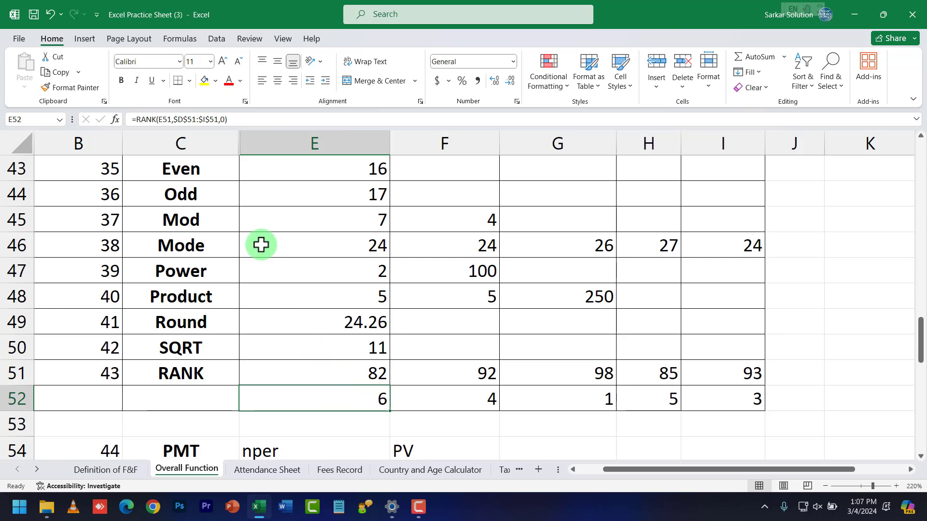
left_click_drag(230, 140, 249, 143)
right_click(249, 144)
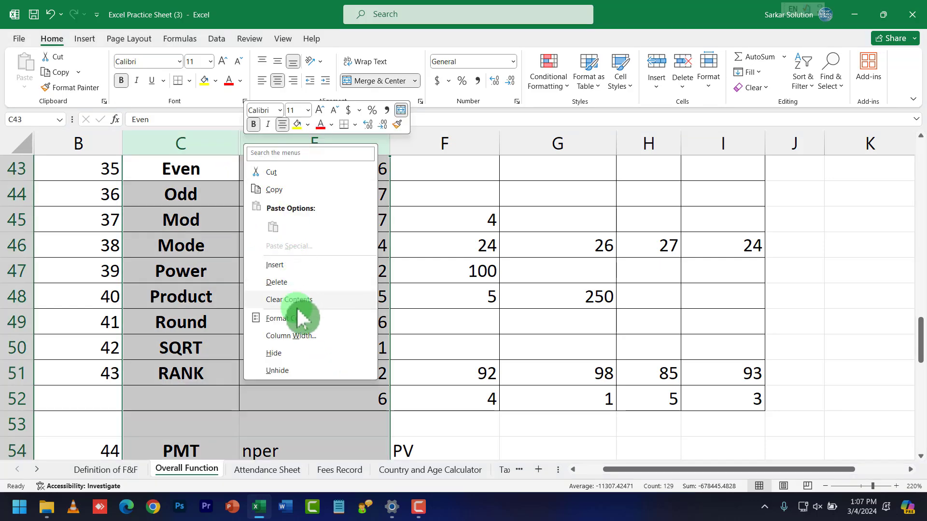
left_click(293, 354)
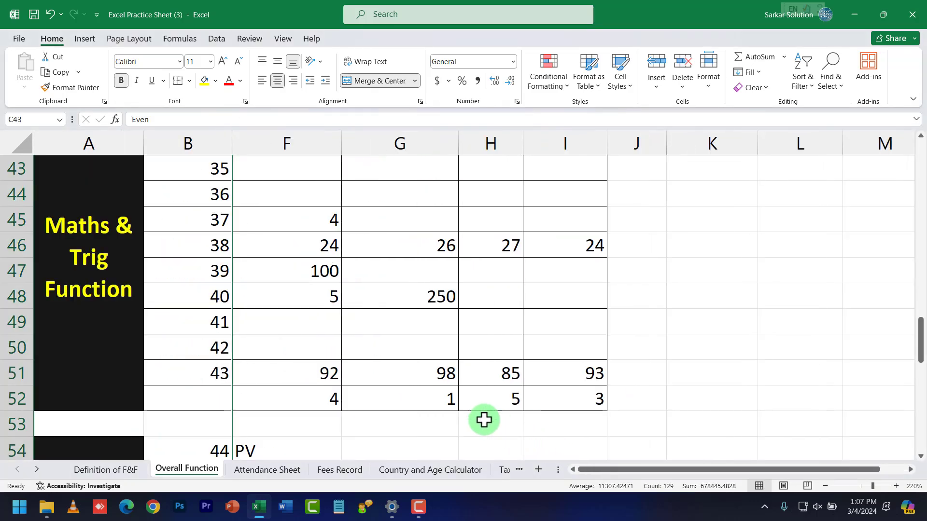
key("ctrl+z")
Step: Unhide column D between columns C and E
left_click(224, 143)
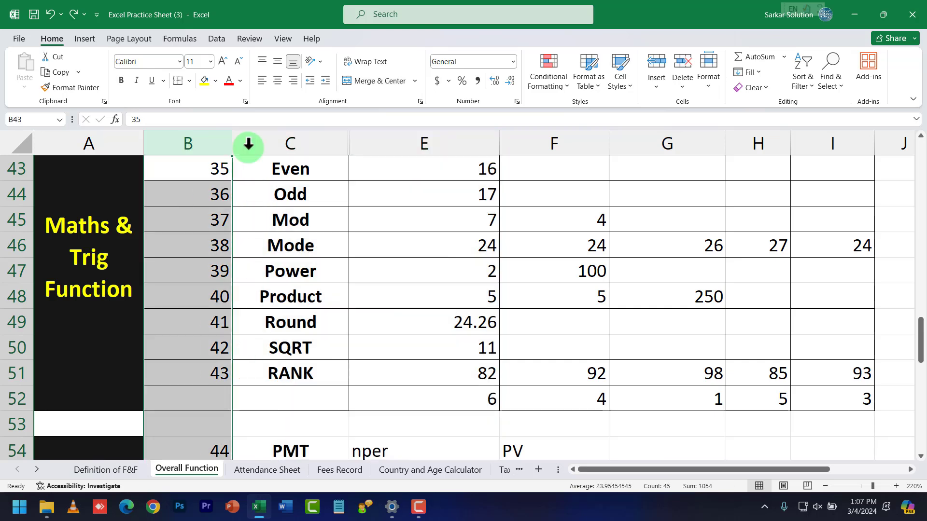
left_click_drag(248, 143, 377, 143)
right_click(379, 144)
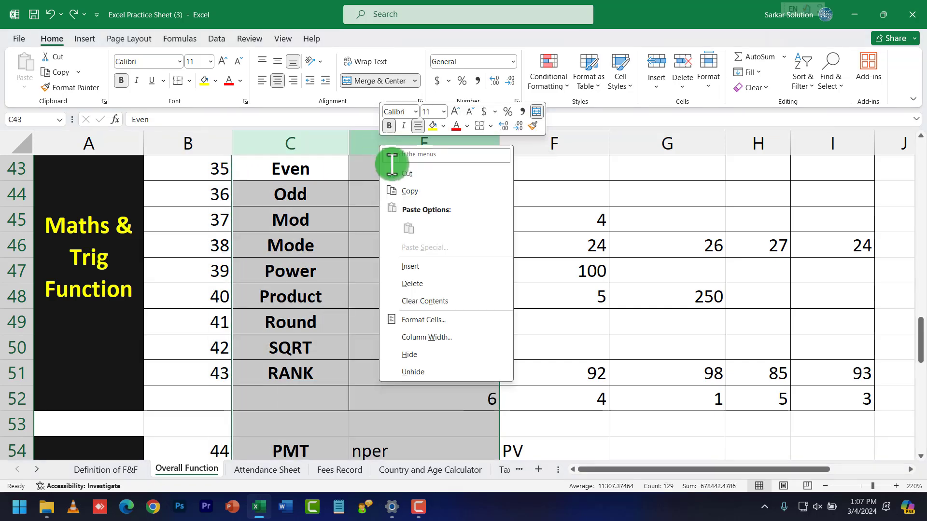
left_click(440, 372)
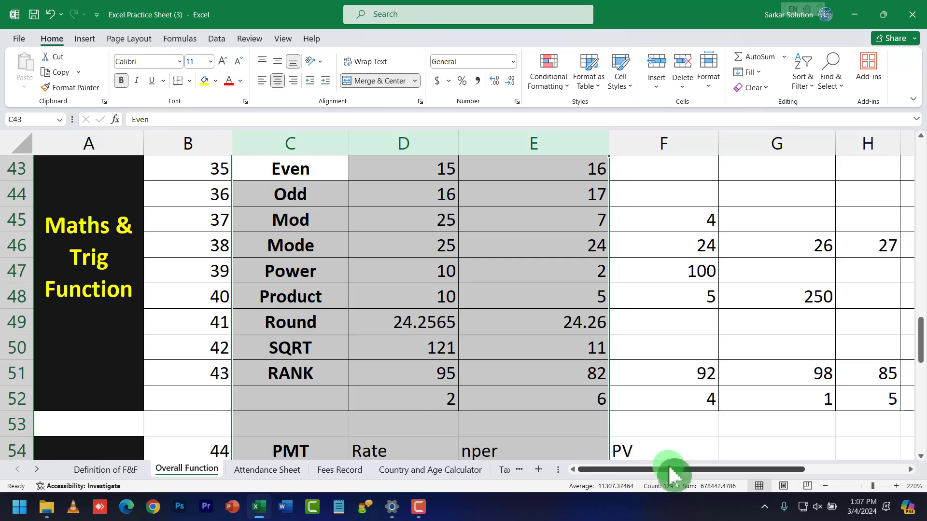
left_click_drag(674, 473, 693, 472)
left_click(612, 418)
left_click(390, 394)
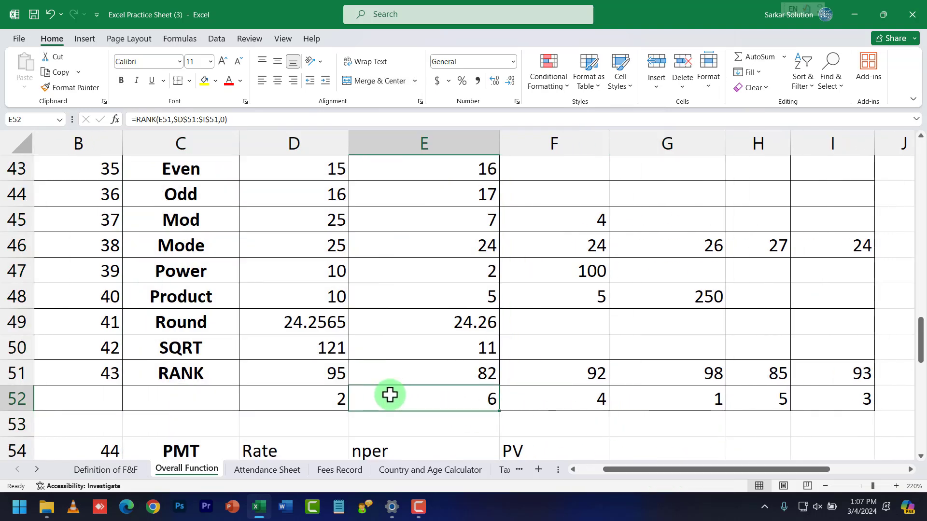
Step: Make the range in D52's formula relative so that it reads =RANK(D51,D51:I51,0)
left_click(331, 376)
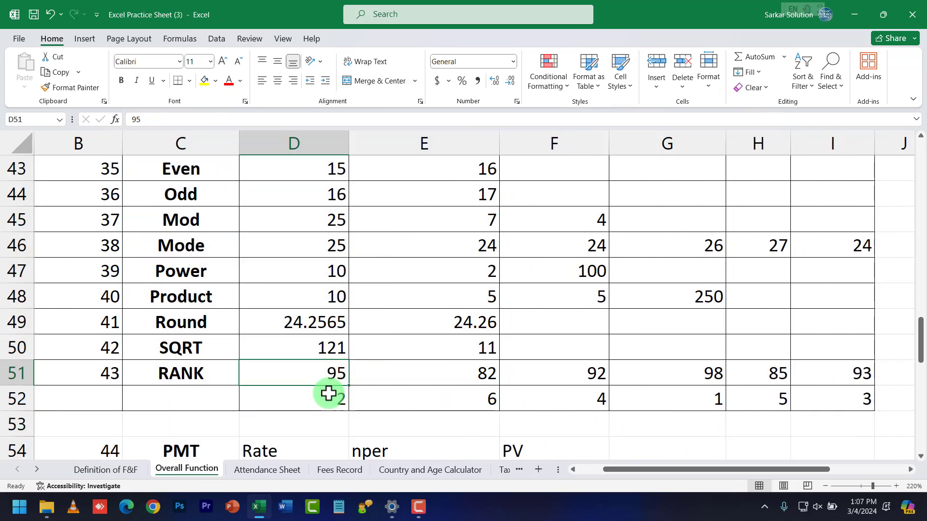
left_click(330, 394)
double_click(331, 394)
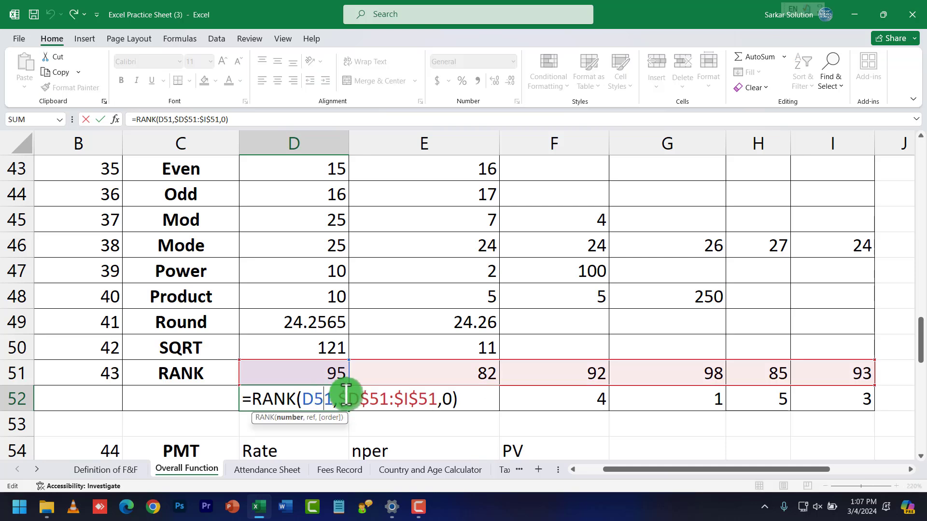
key("Right")
key("Right")
key("Right")
key("F4")
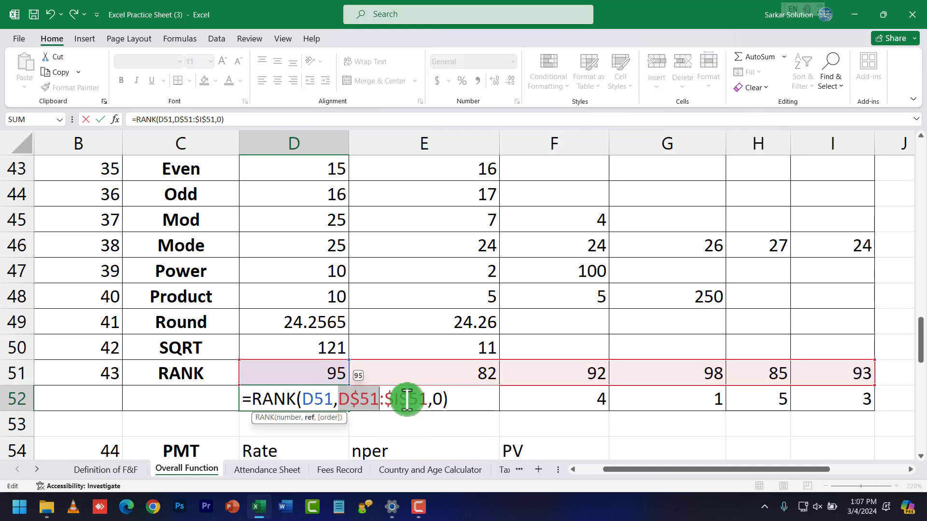
key("F4")
key("F4")
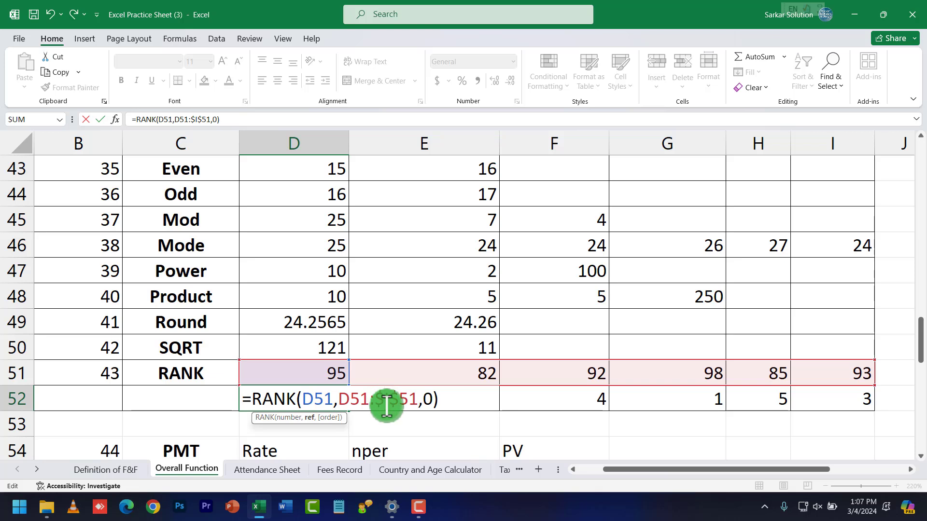
key("BackSpace")
left_click(392, 401)
key("BackSpace")
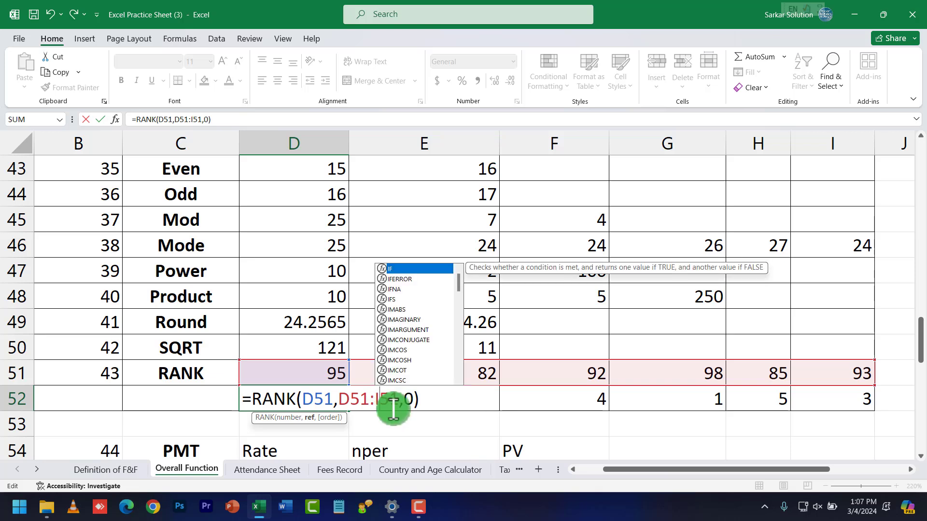
key("Return")
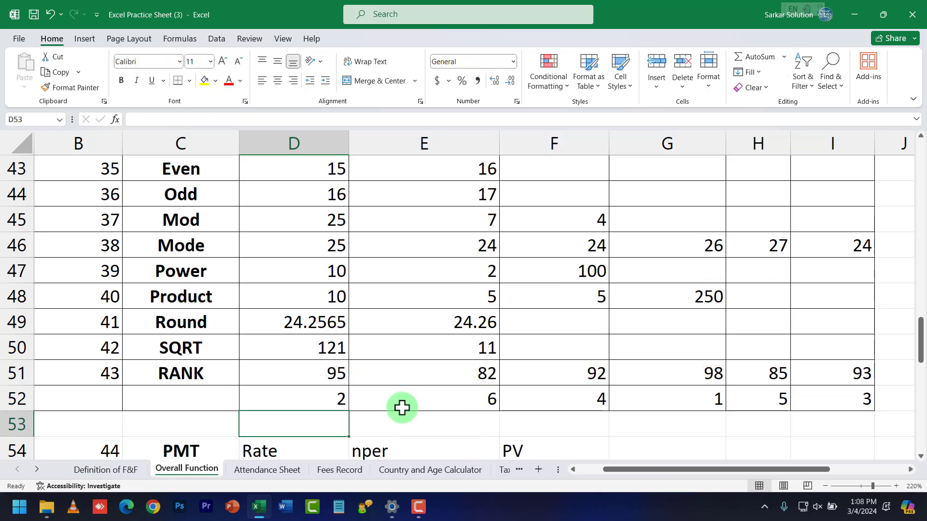
Step: Examine the number, range and order arguments of the RANK formula in D52
left_click(327, 393)
left_click_drag(617, 472, 647, 480)
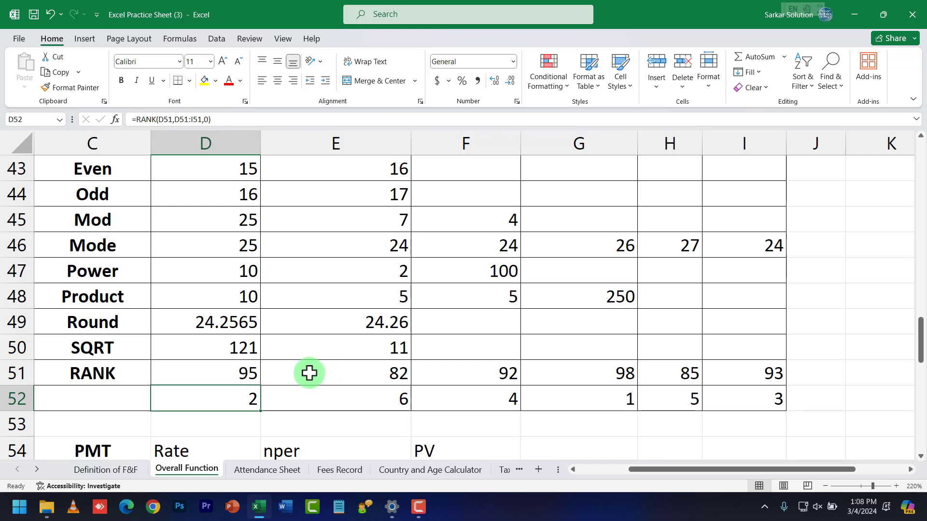
left_click(248, 377)
double_click(253, 398)
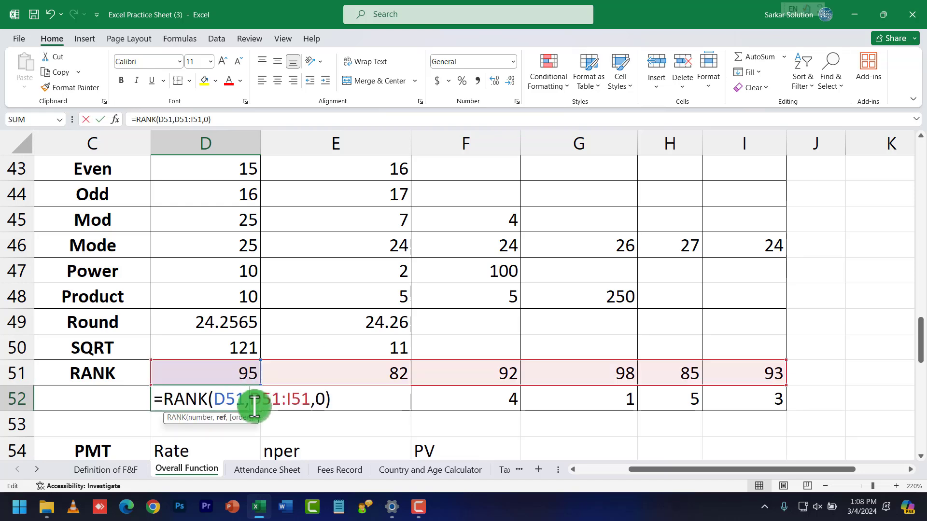
left_click_drag(214, 403, 279, 400)
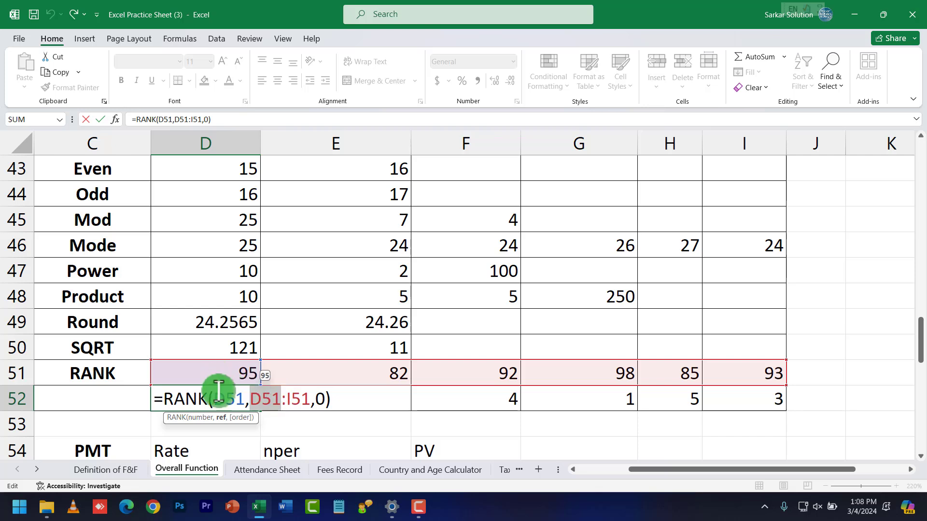
left_click(282, 401)
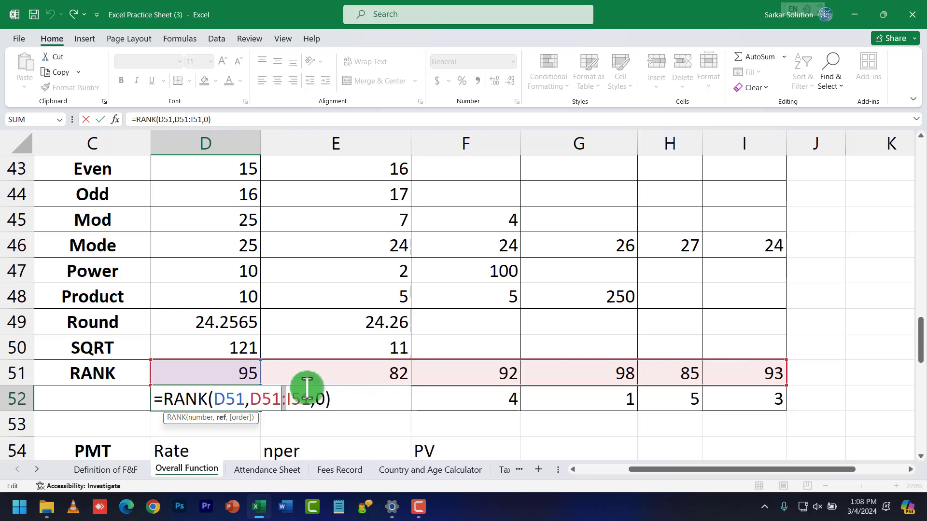
left_click_drag(252, 400, 307, 400)
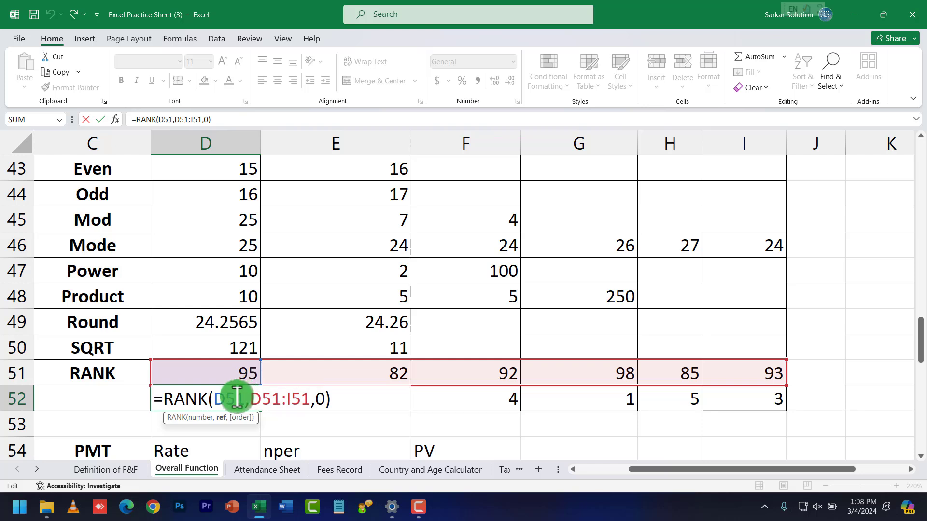
left_click_drag(244, 400, 218, 398)
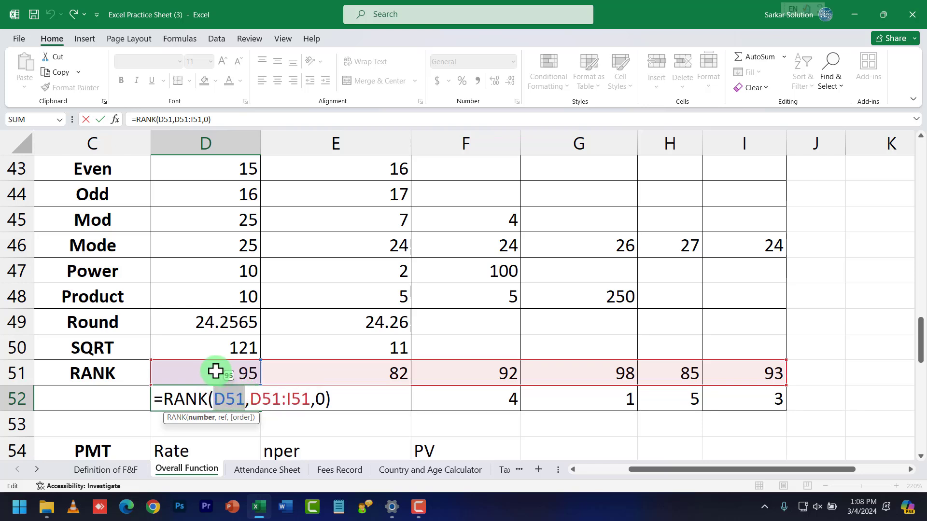
left_click_drag(249, 400, 309, 399)
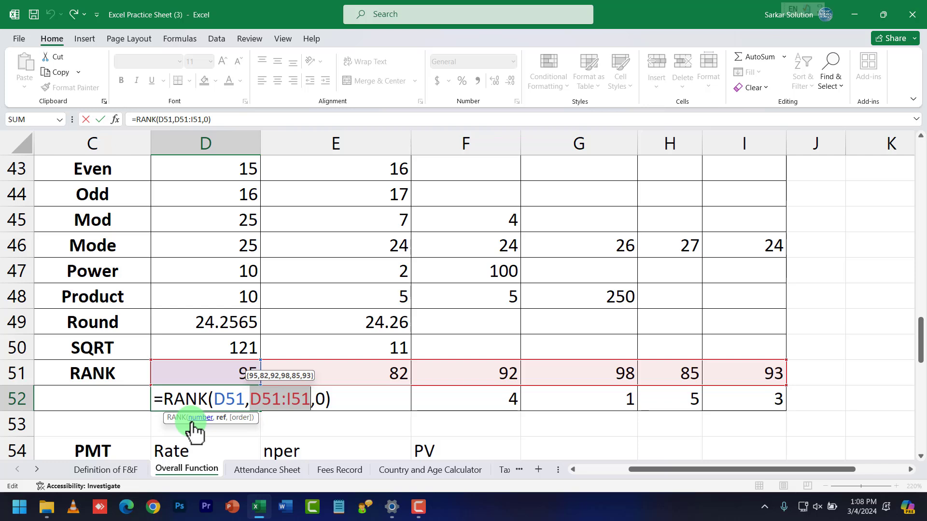
left_click(323, 399)
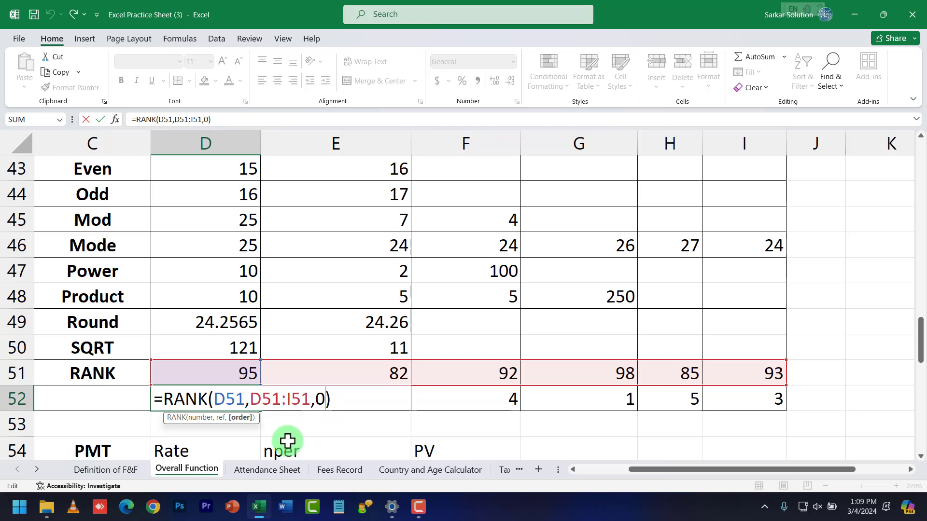
key("Return")
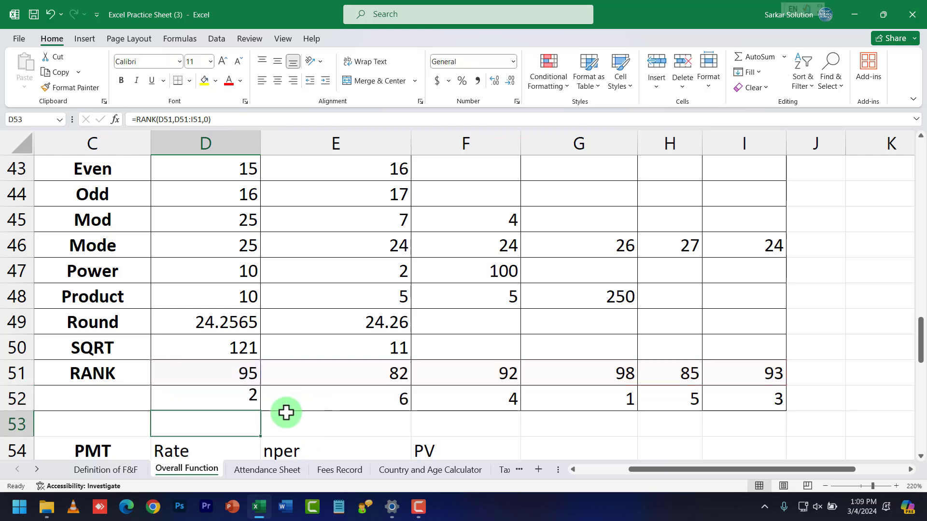
left_click(251, 395)
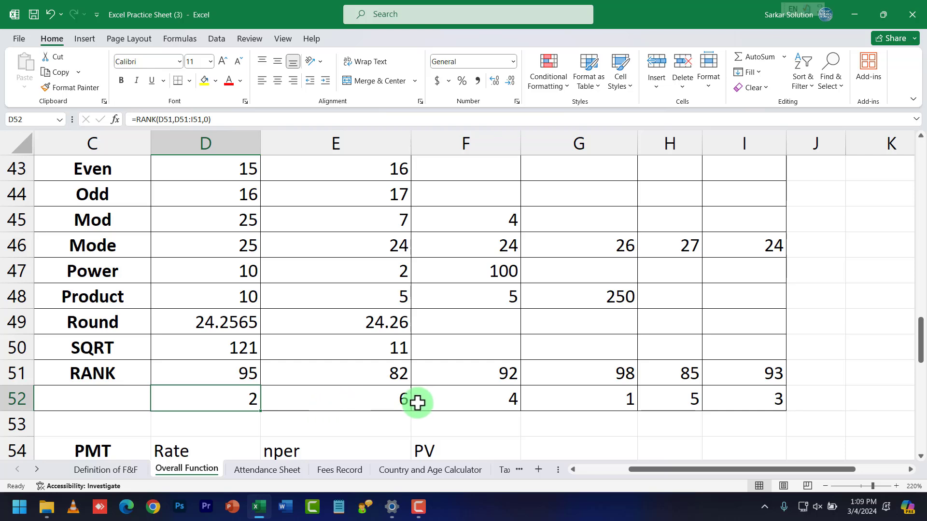
Step: Make the range in E52's RANK formula relative so that it reads =RANK(E51,D51:I51,0)
double_click(302, 400)
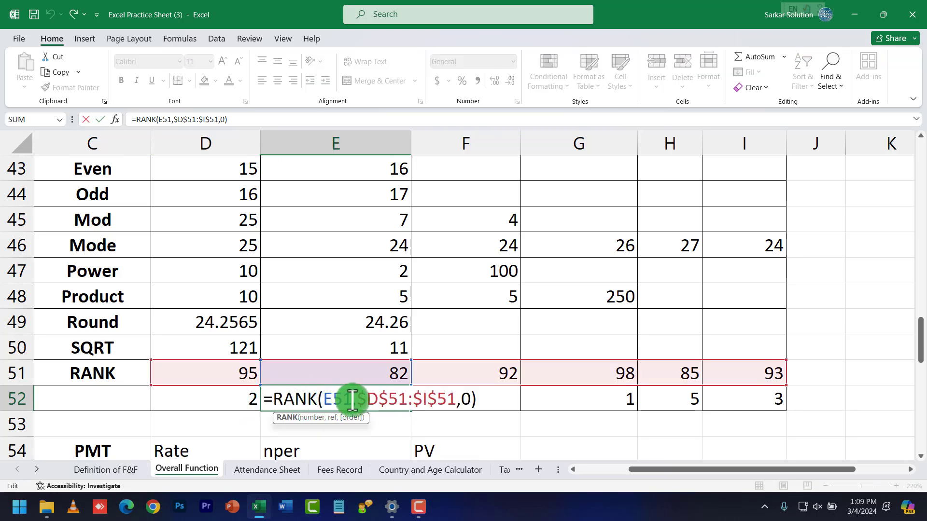
left_click_drag(352, 400, 328, 400)
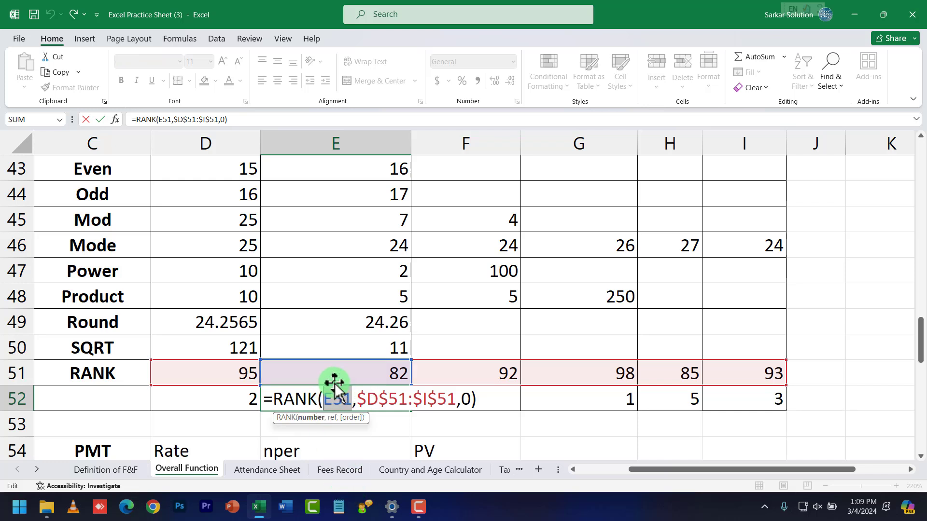
left_click(364, 401)
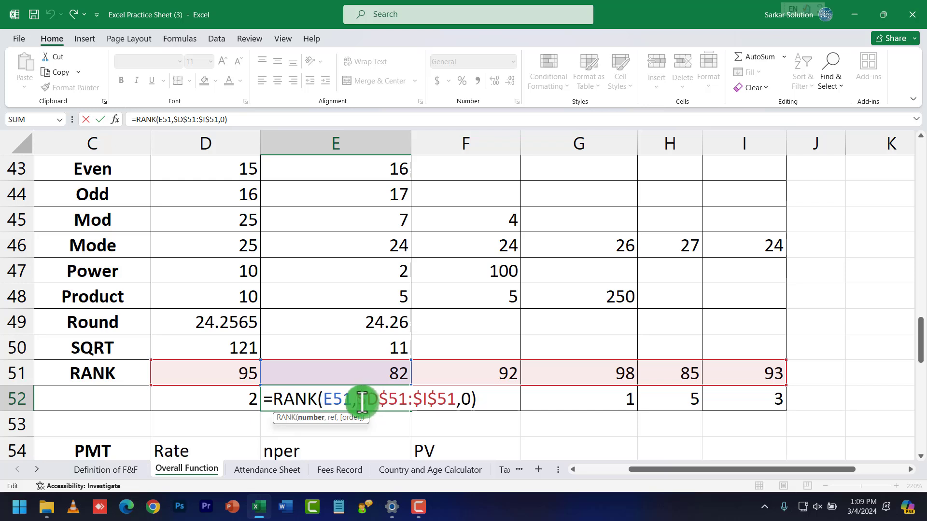
left_click_drag(363, 401, 367, 420)
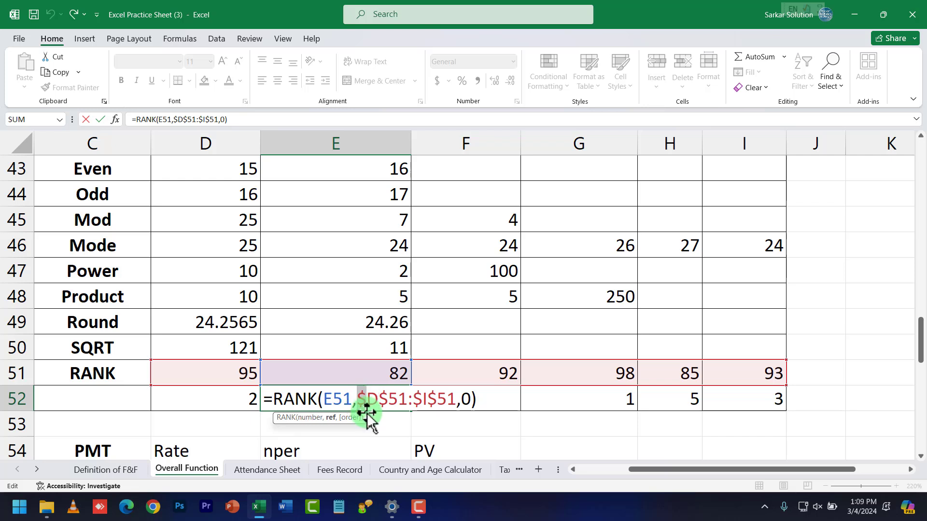
left_click(368, 414)
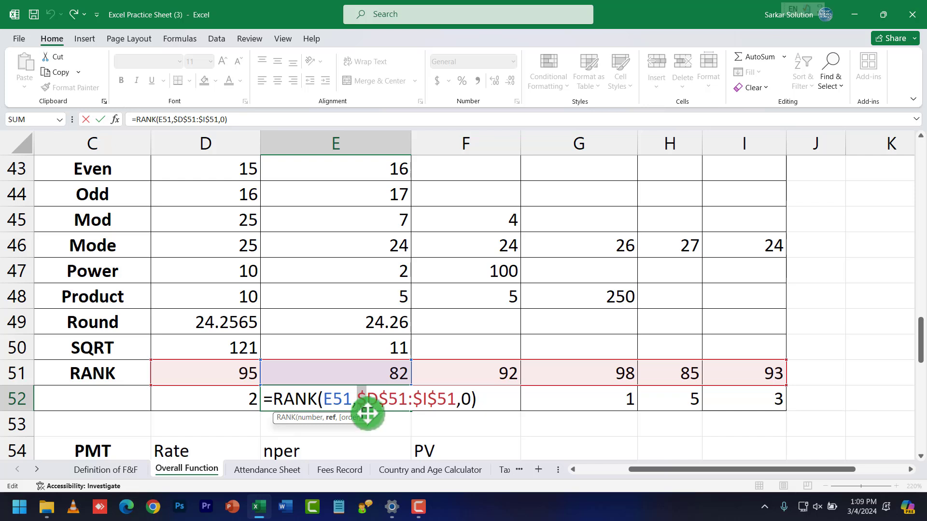
key("BackSpace")
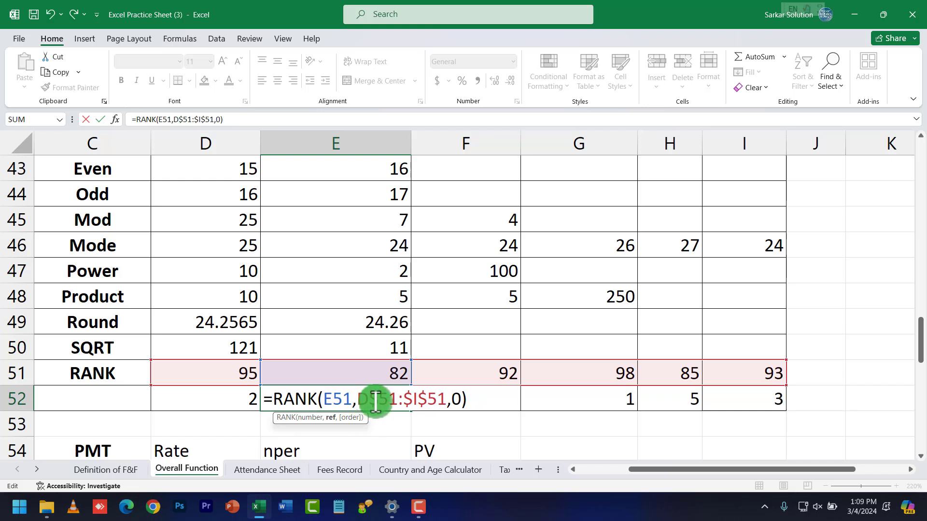
left_click(380, 404)
key("BackSpace")
left_click(405, 403)
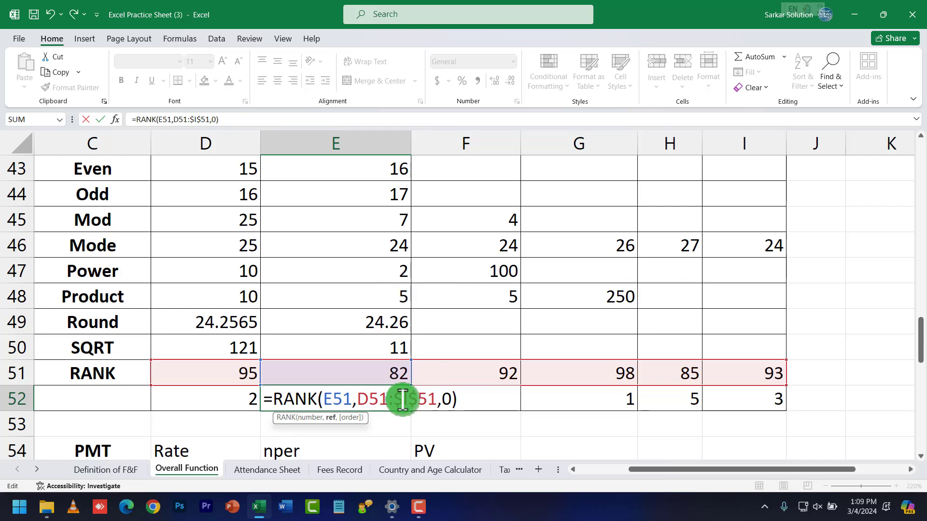
key("BackSpace")
left_click(408, 400)
key("BackSpace")
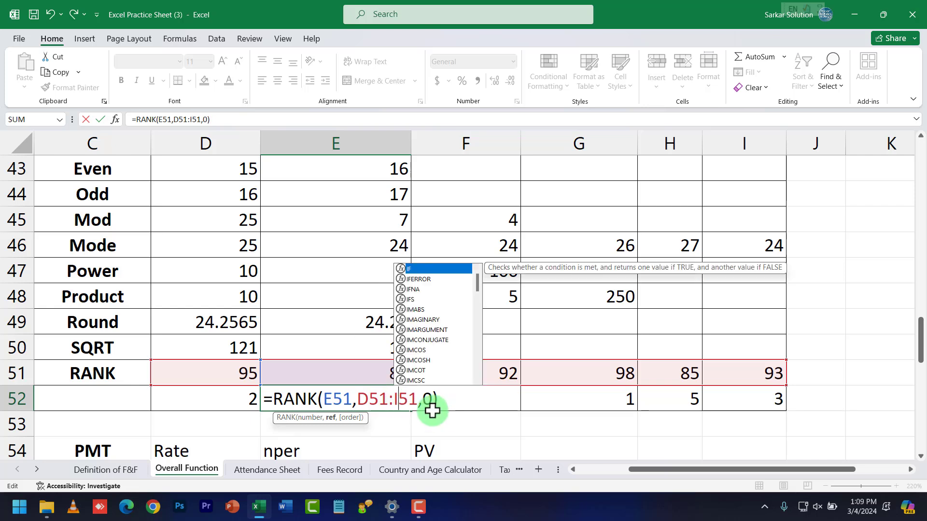
left_click(431, 411)
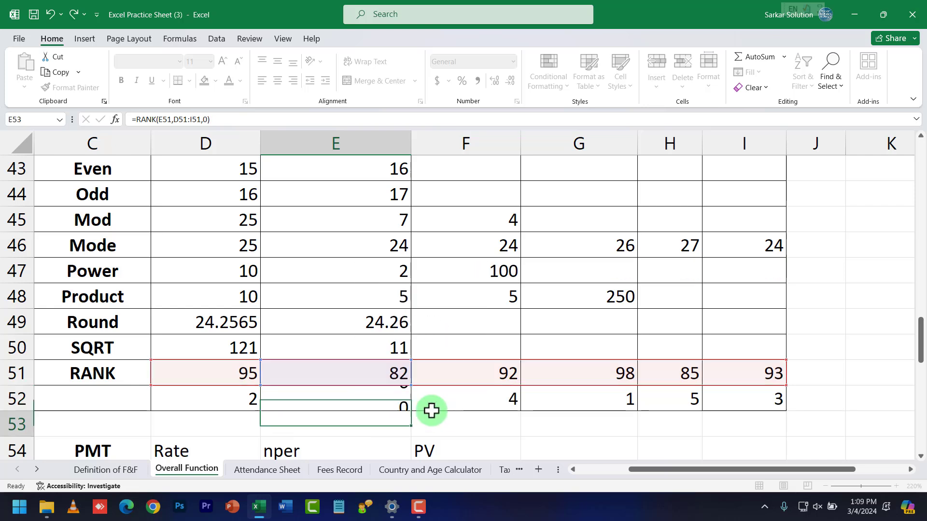
Step: Examine the range argument in E52's RANK formula and compare the values in row 51 with their ranks in row 52
double_click(346, 403)
left_click_drag(320, 398, 414, 402)
left_click(359, 398)
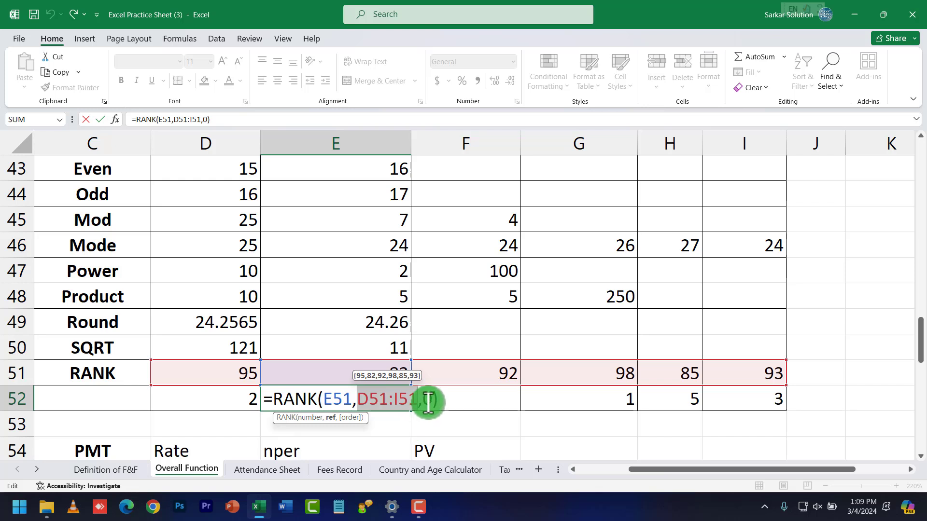
left_click(349, 404)
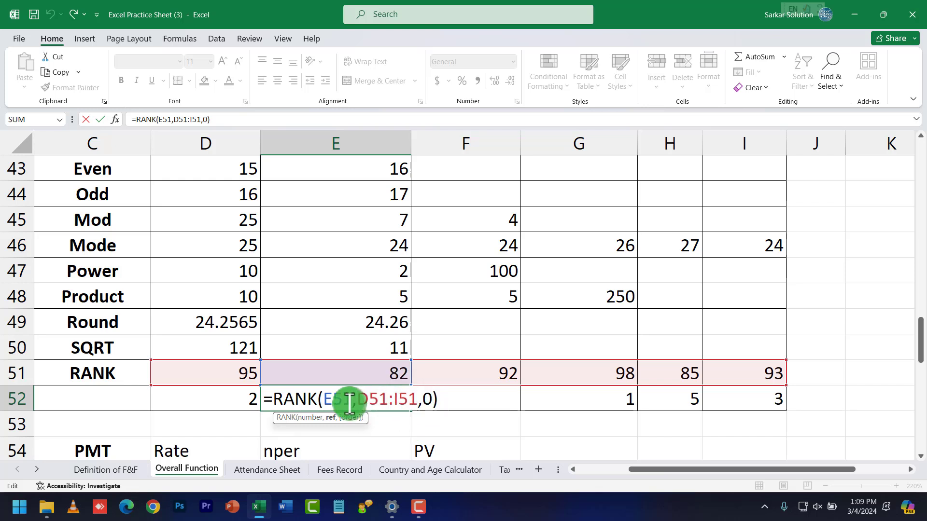
key("Return")
left_click(469, 379)
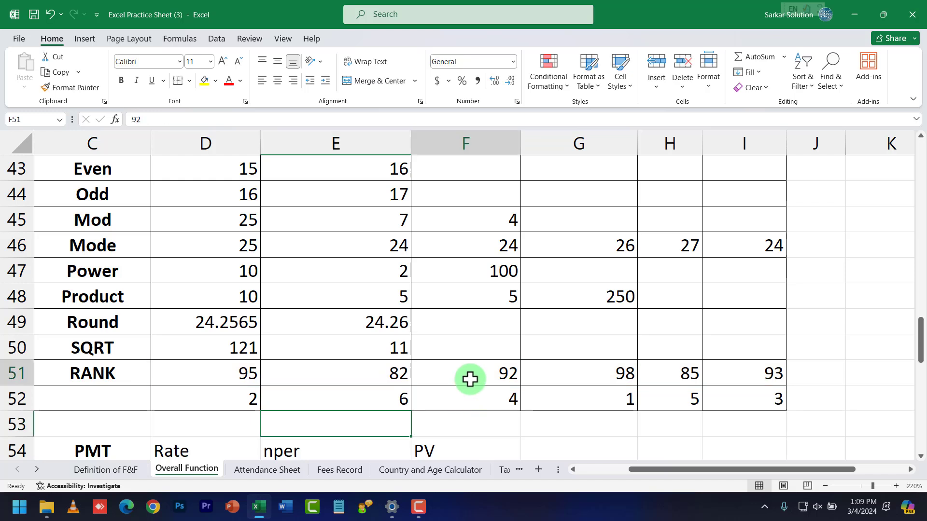
left_click(474, 397)
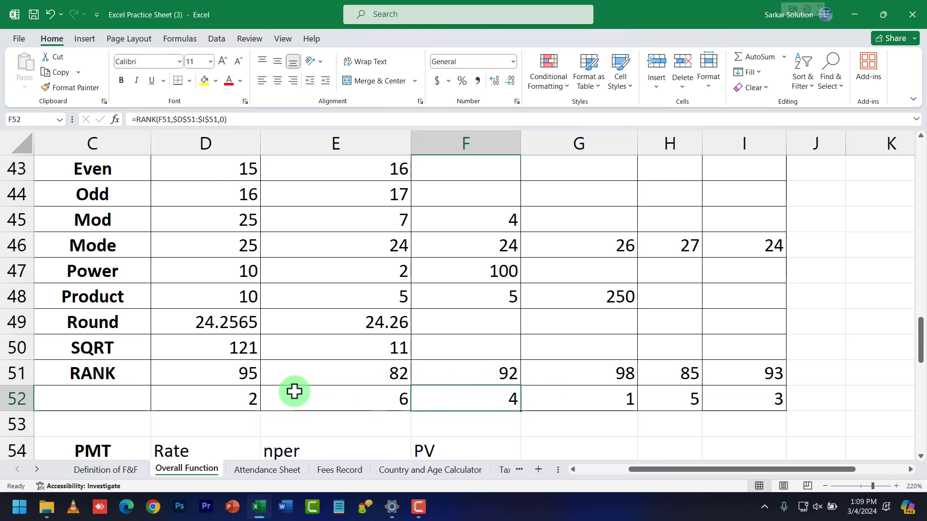
left_click_drag(223, 379, 724, 372)
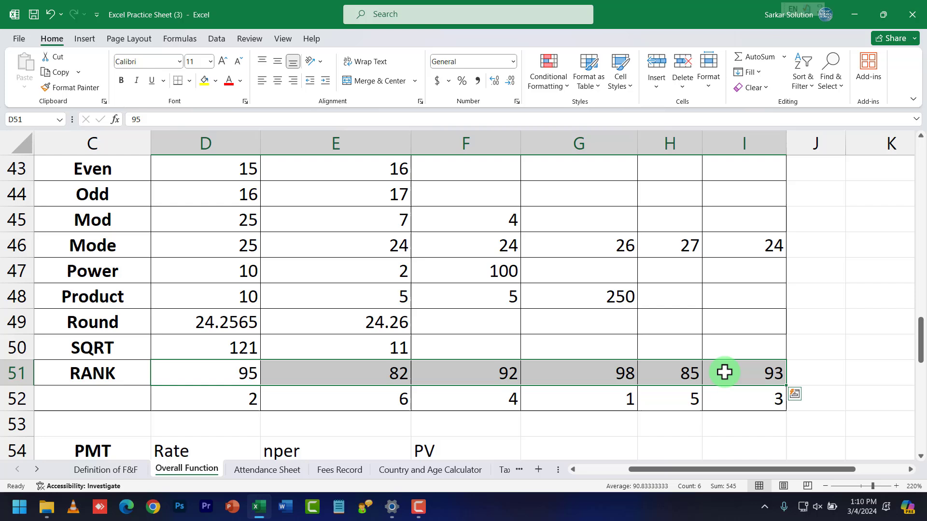
left_click(439, 403)
left_click(615, 395)
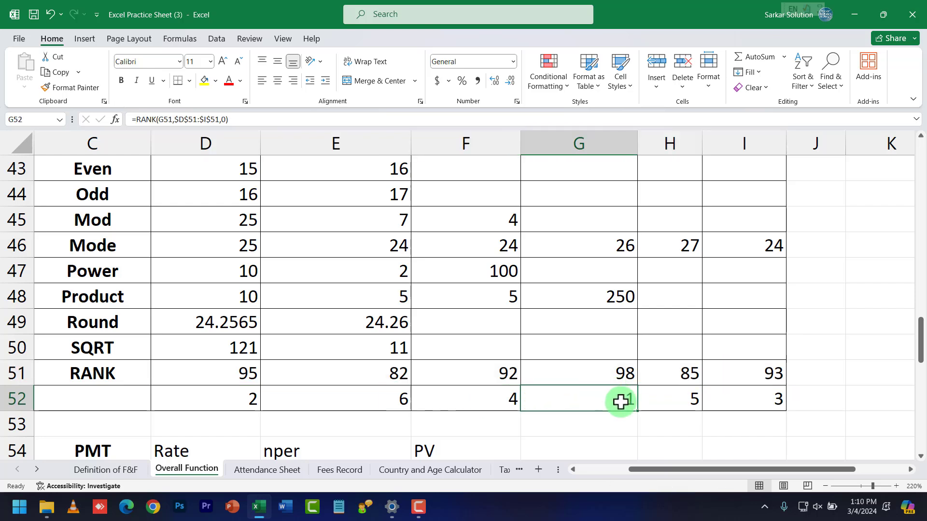
left_click(614, 374)
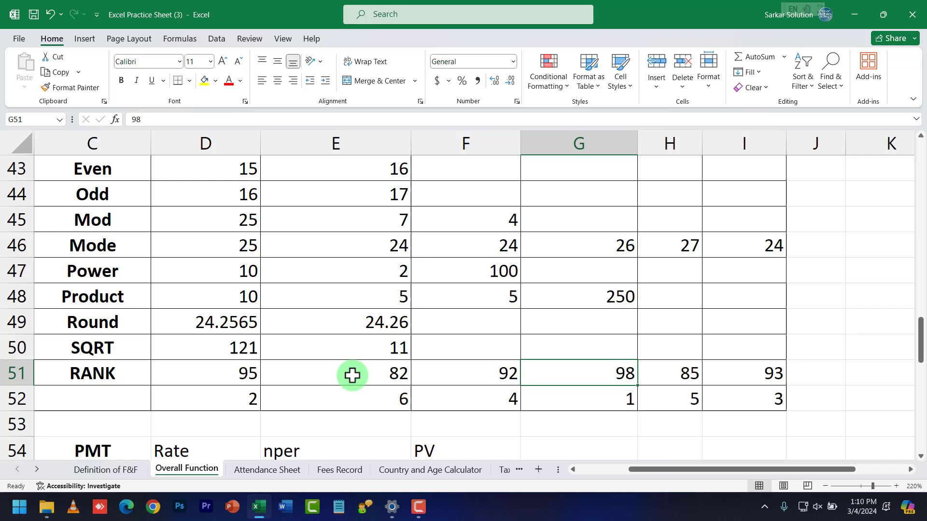
Step: Set the first RANK value, in cell D51, to 78
left_click(246, 373)
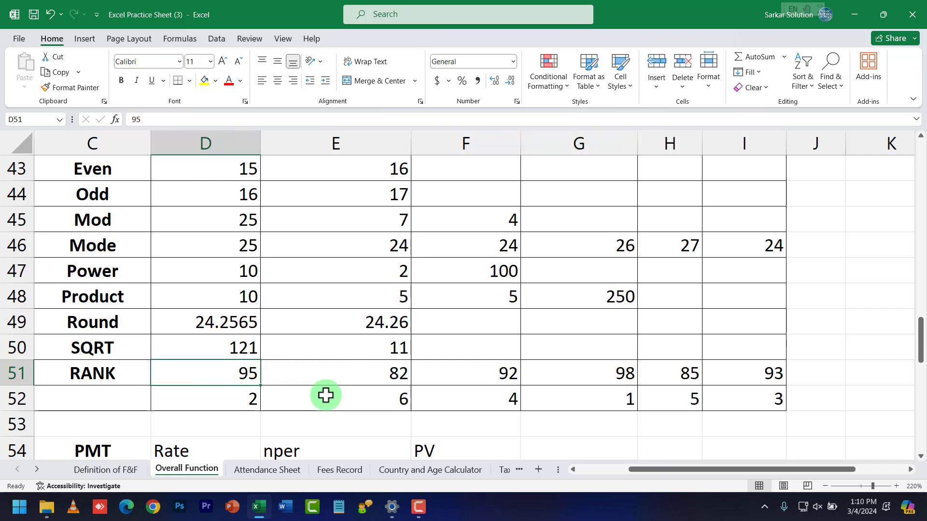
type("78")
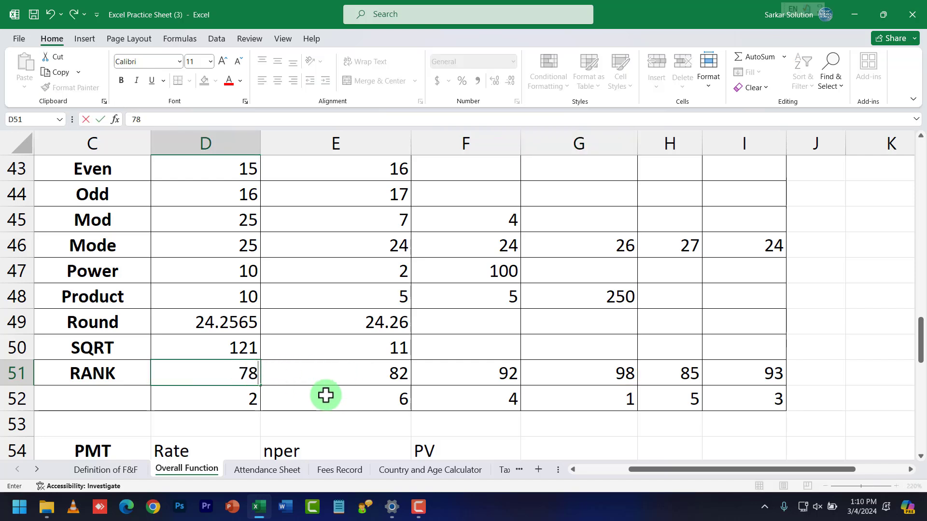
key("Return")
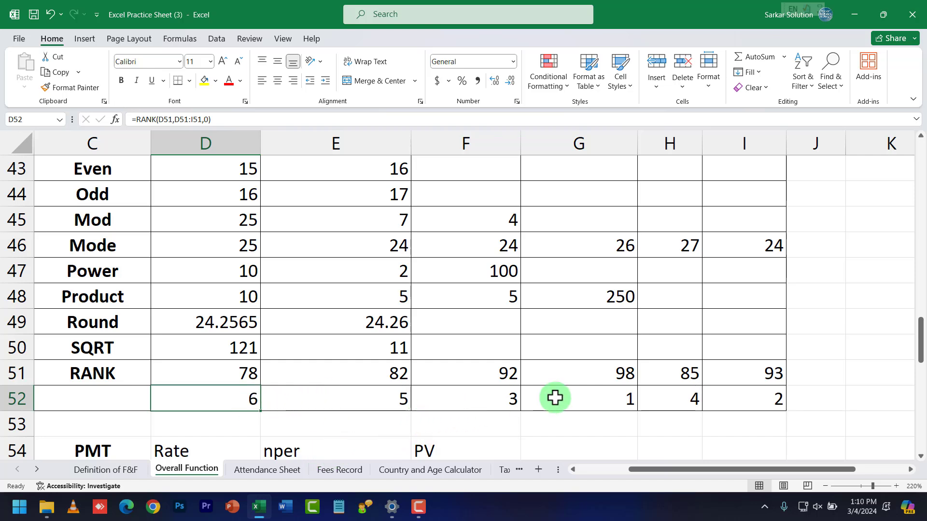
Step: Check the ranks in I52 and G52, and set the RANK value in G51 to 65
left_click(761, 403)
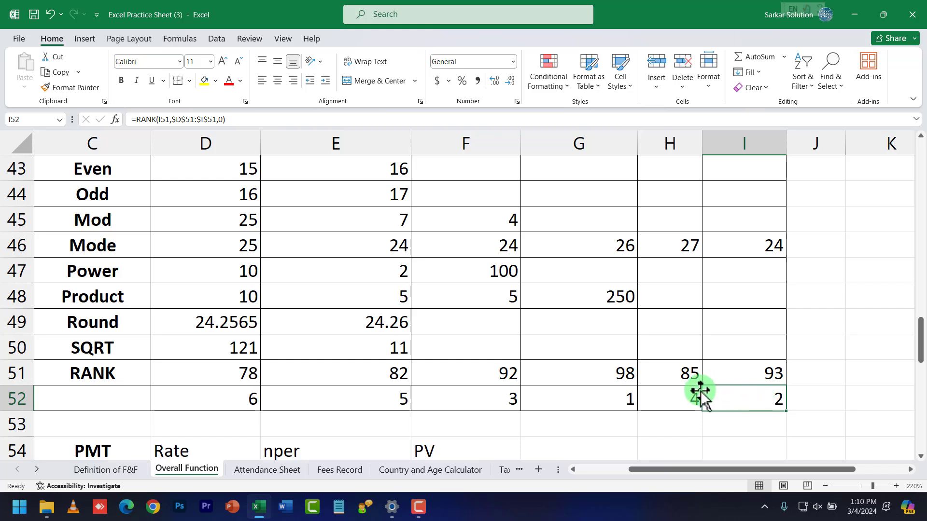
left_click(621, 403)
left_click(615, 372)
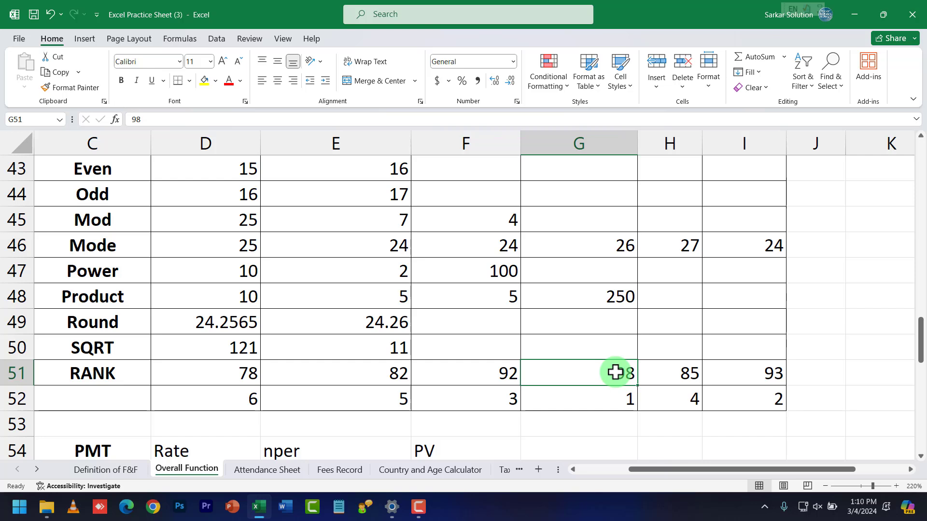
type("65")
key("Return")
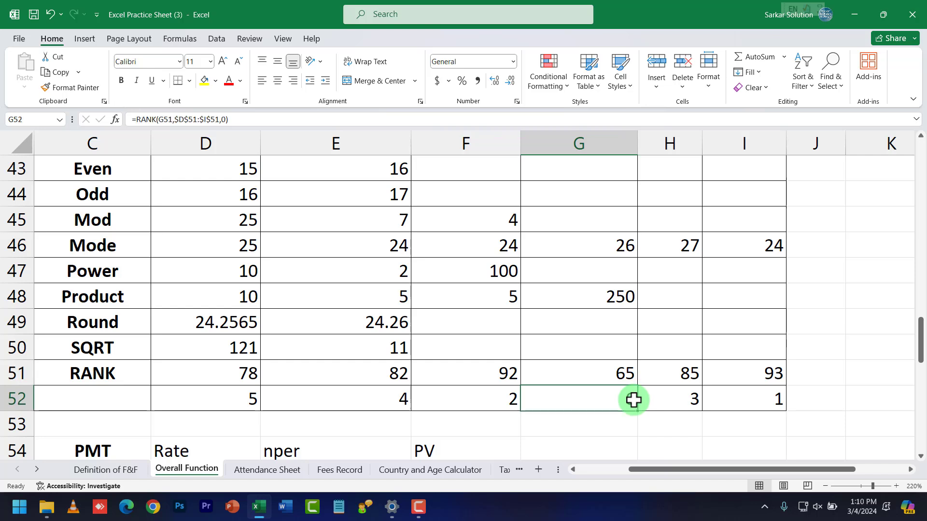
Step: Review the rank formulas in I52 and E52 against the values in D51:I51
left_click(769, 399)
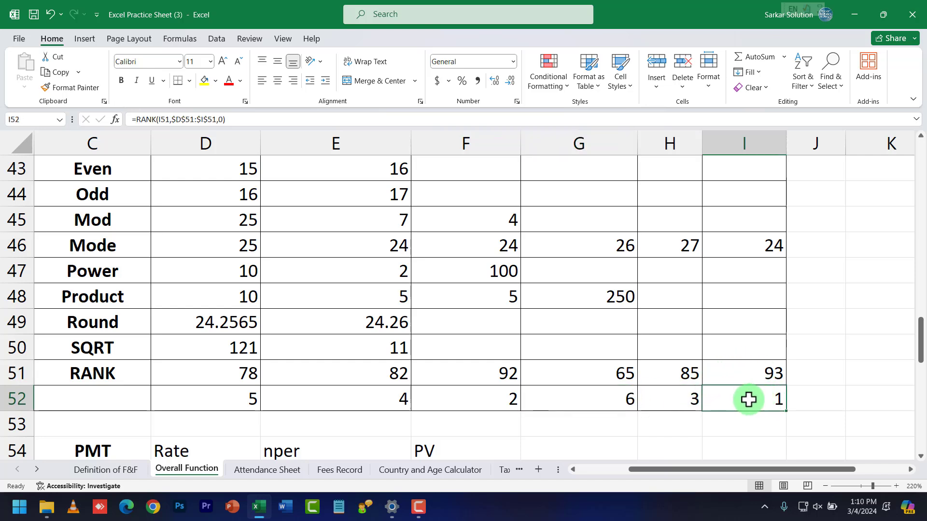
double_click(749, 400)
key("Return")
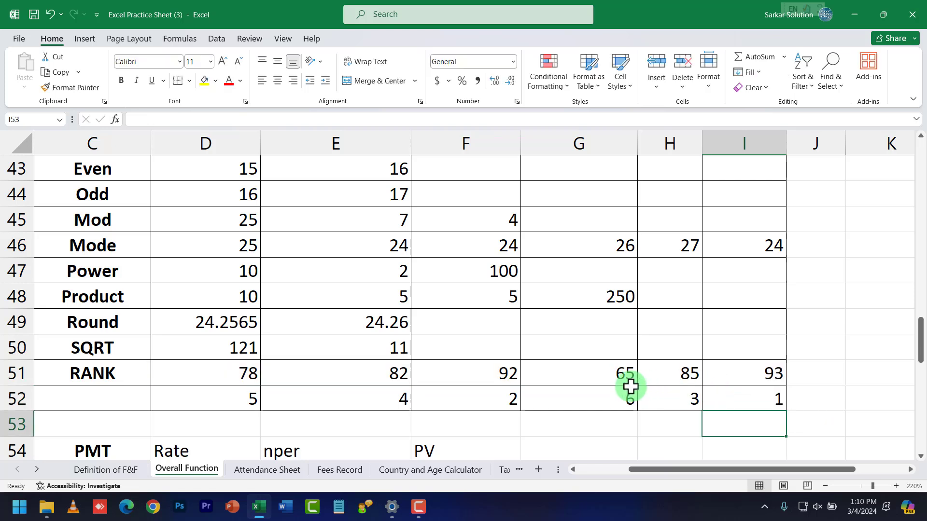
left_click_drag(251, 374, 740, 372)
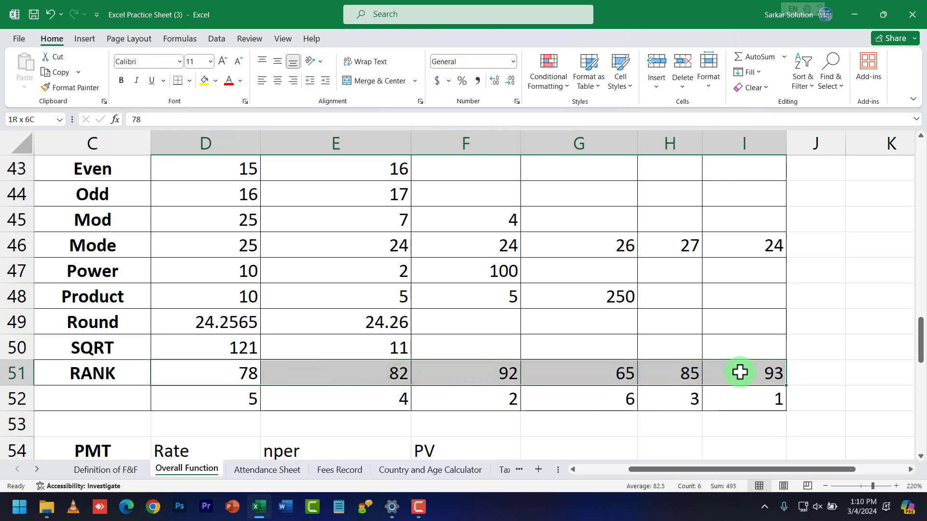
double_click(332, 399)
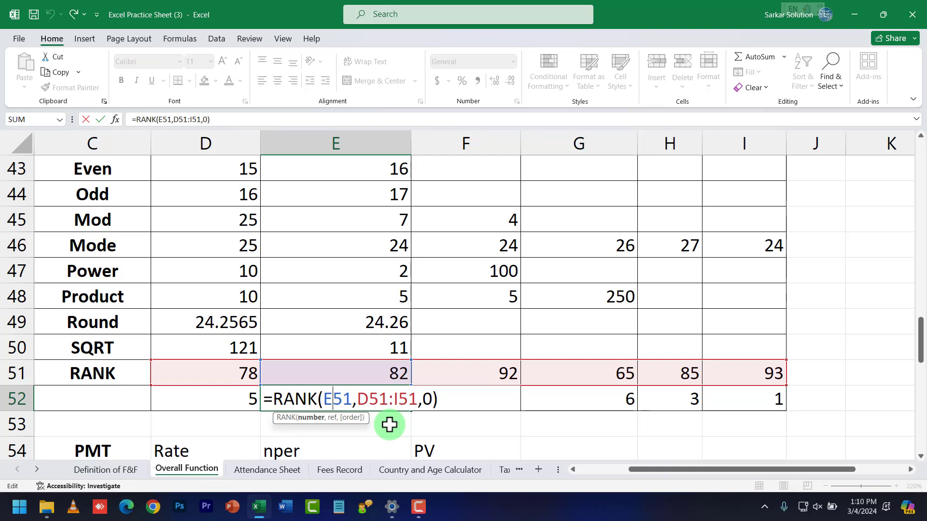
key("ctrl+Return")
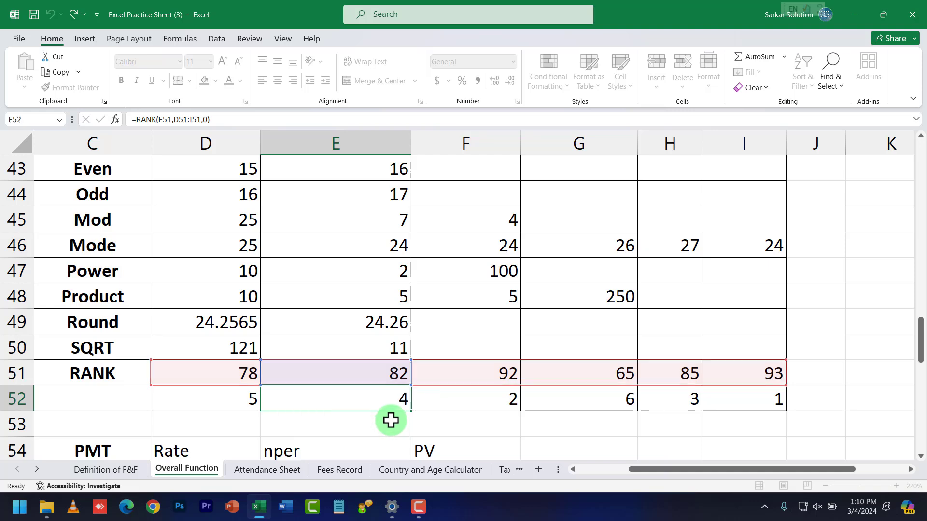
Step: Review the user-defined Formula operators and the pre-defined Function column on the Definition of F&F sheet
scroll(209, 420, "down", 3)
scroll(203, 367, "down", 4)
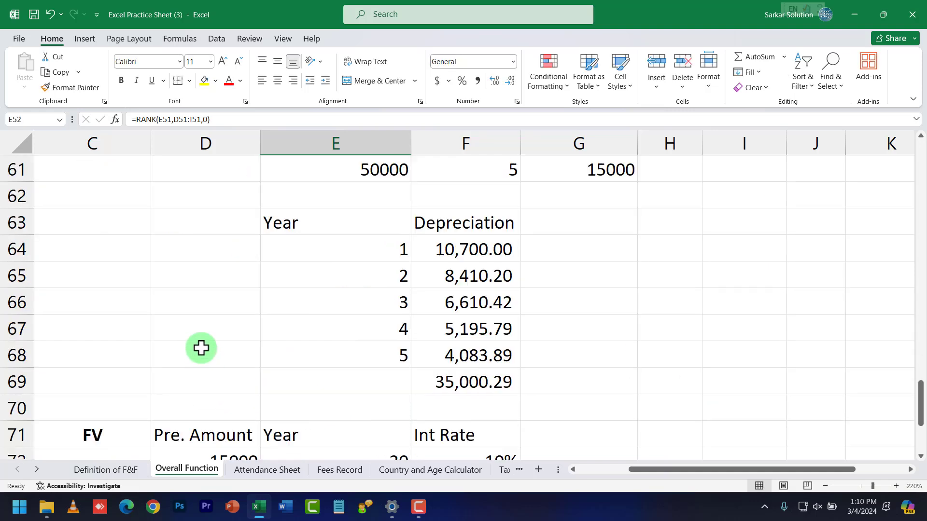
scroll(202, 347, "up", 9)
scroll(202, 347, "up", 11)
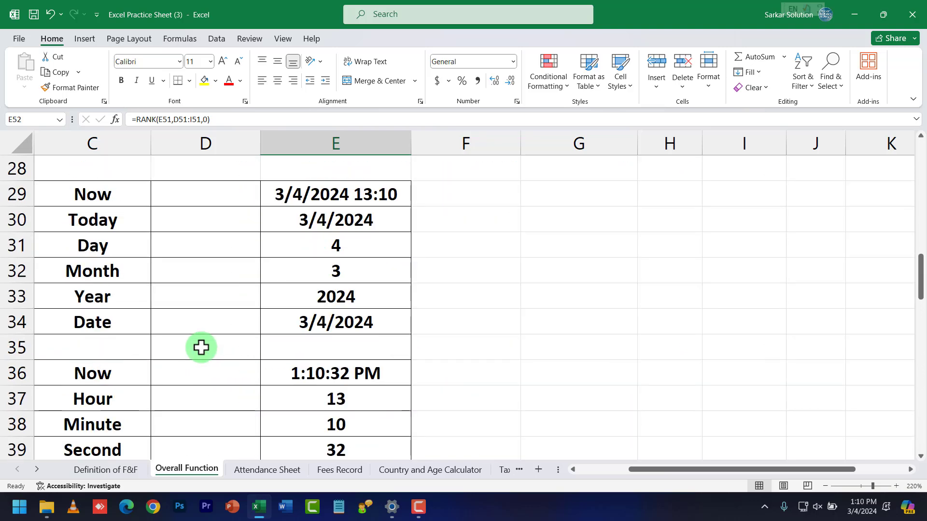
left_click(124, 471)
scroll(206, 322, "up", 3)
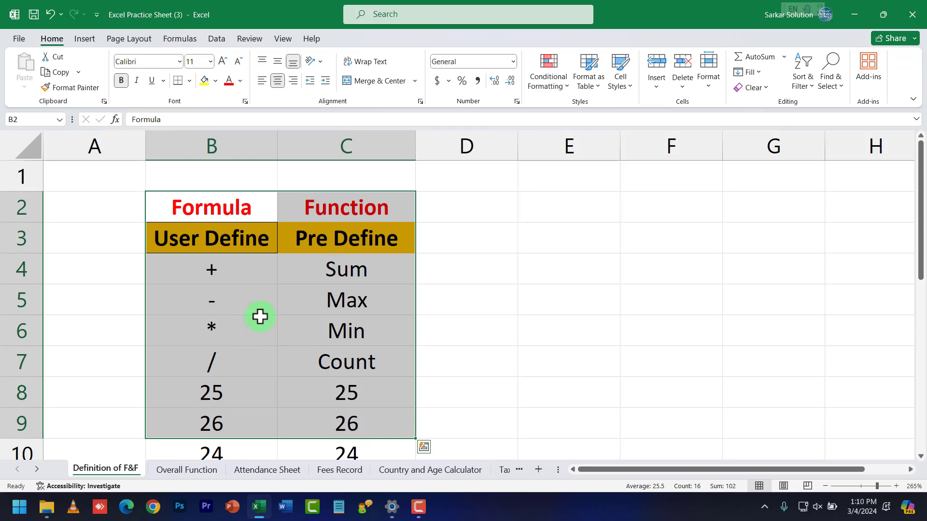
left_click_drag(253, 215, 257, 444)
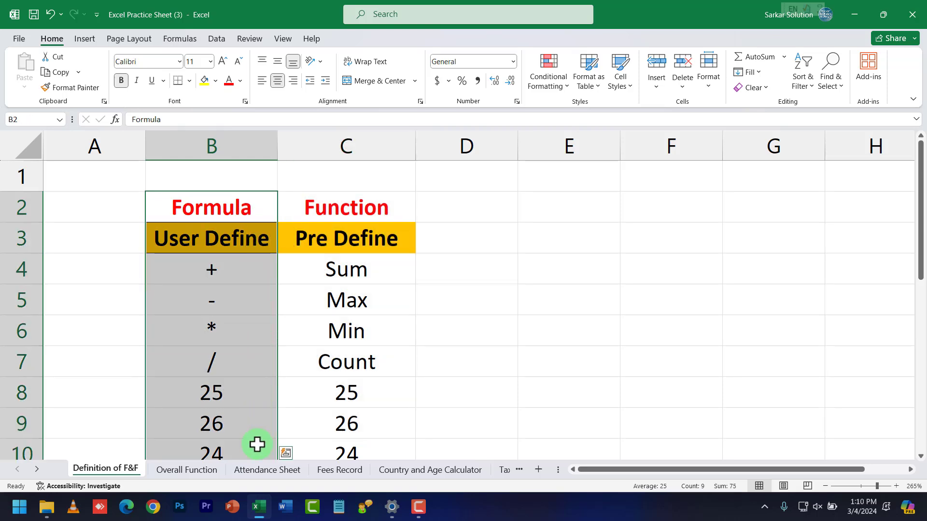
left_click(253, 390)
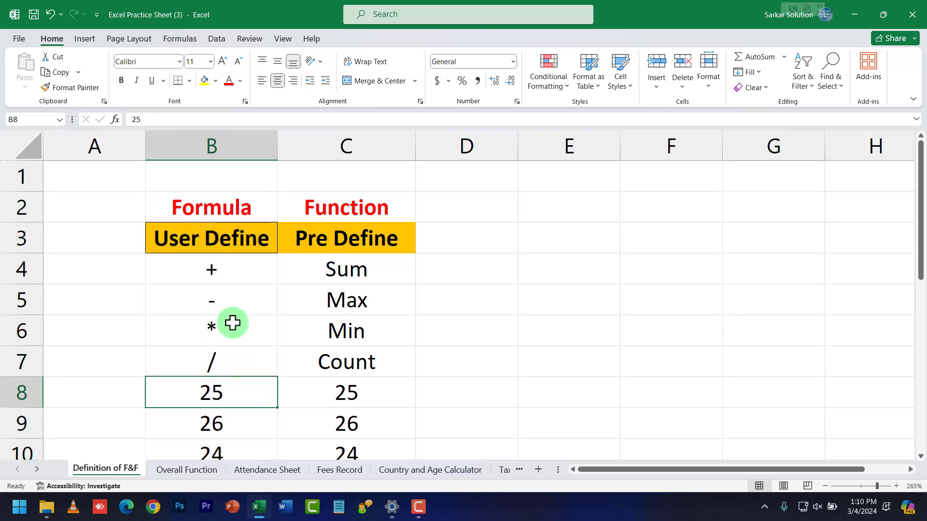
left_click_drag(238, 269, 228, 358)
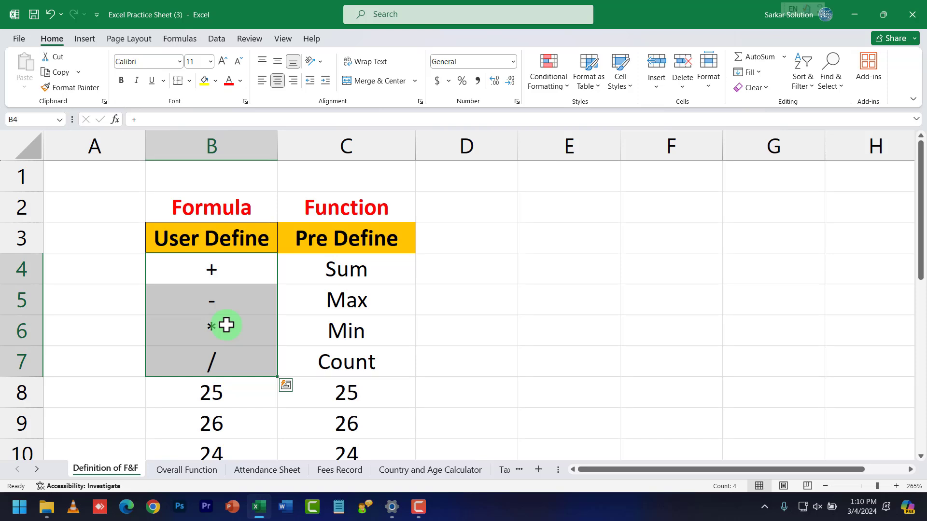
left_click(211, 215)
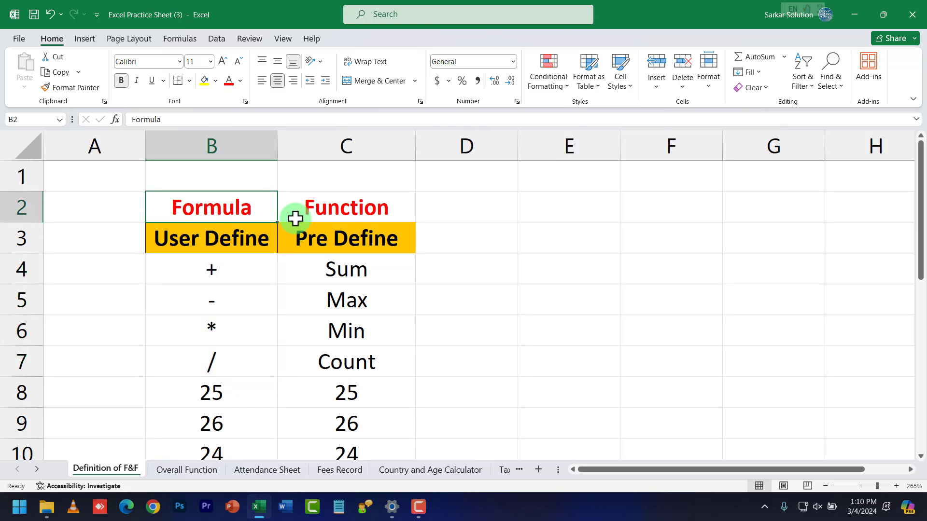
left_click(333, 212)
left_click(322, 237)
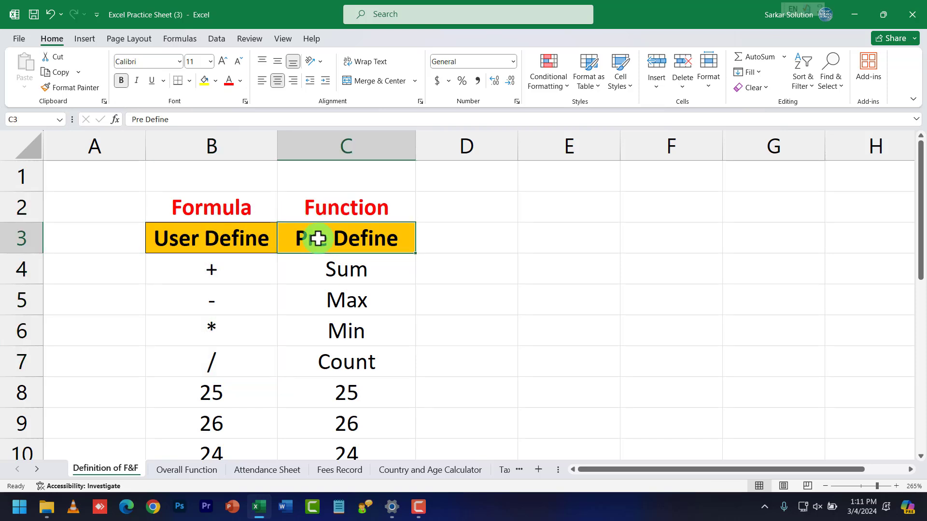
Step: Review the Function examples on the Definition of F&F sheet and the Sum to Min functions on the Overall Function sheet
left_click(334, 213)
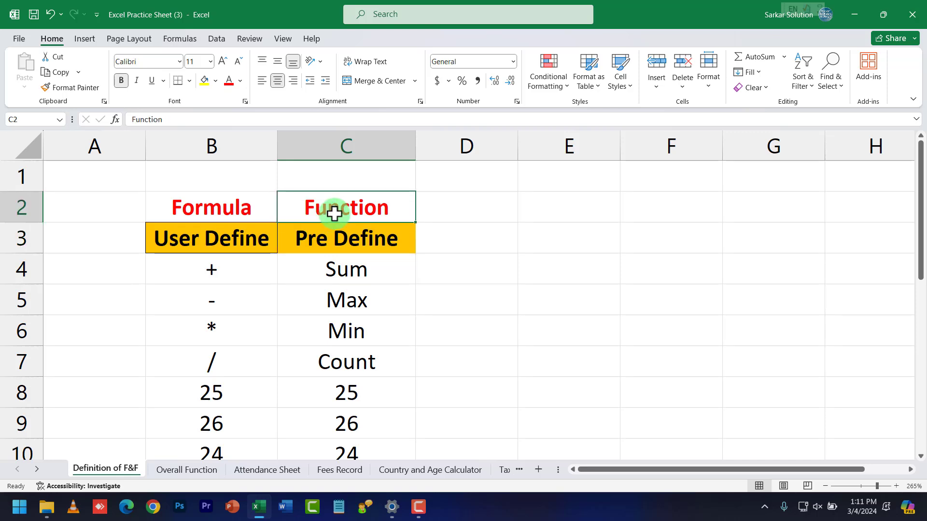
left_click_drag(343, 265, 346, 332)
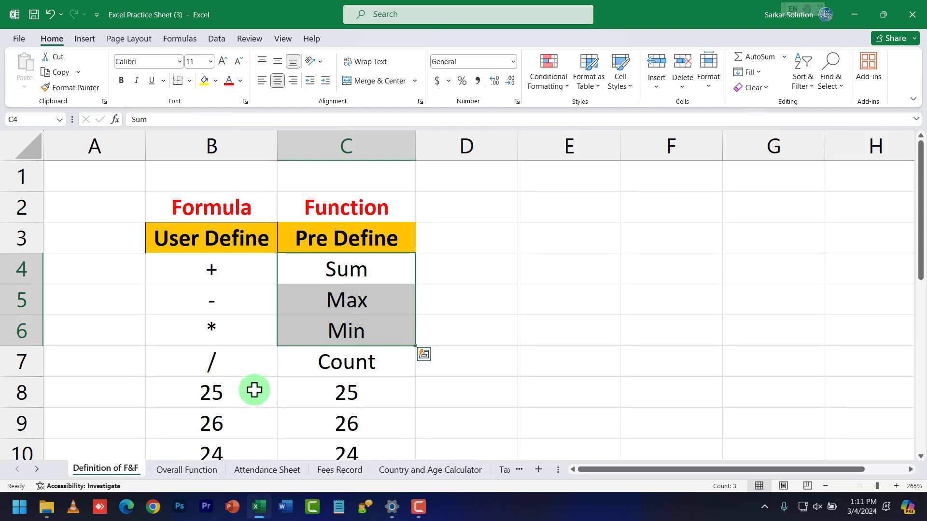
left_click(186, 470)
scroll(138, 314, "up", 2)
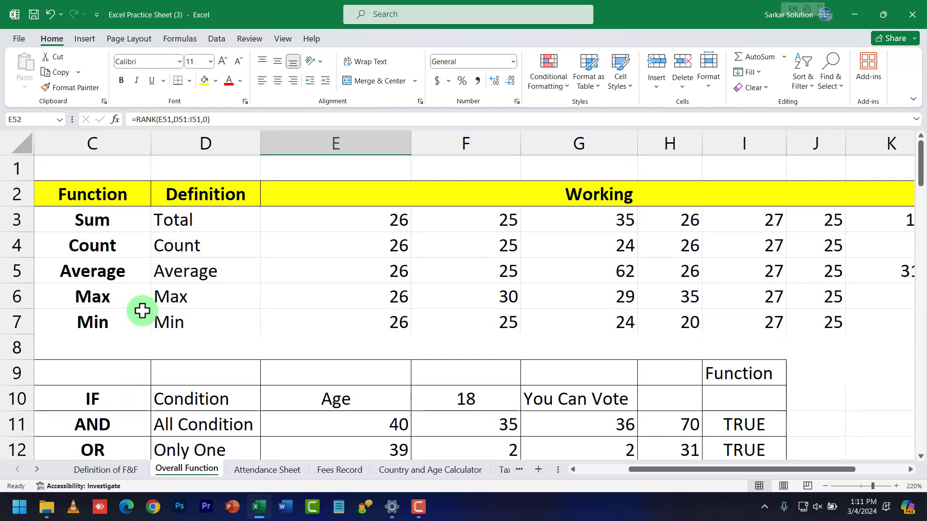
left_click(116, 222)
left_click_drag(120, 253, 120, 314)
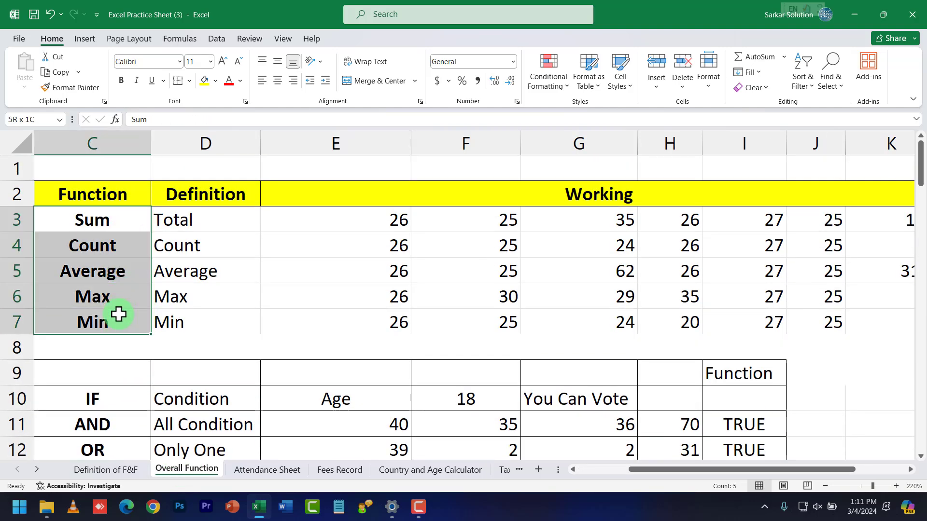
Step: Review the conditional functions from IF to Averageif and the text functions from Code to Len
scroll(120, 314, "down", 3)
left_click_drag(118, 175, 117, 322)
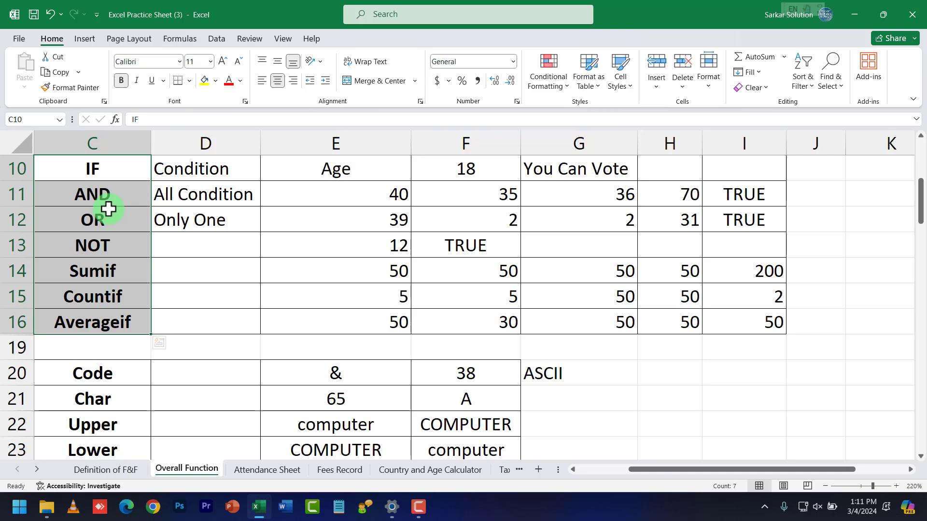
left_click(115, 378)
scroll(115, 378, "down", 2)
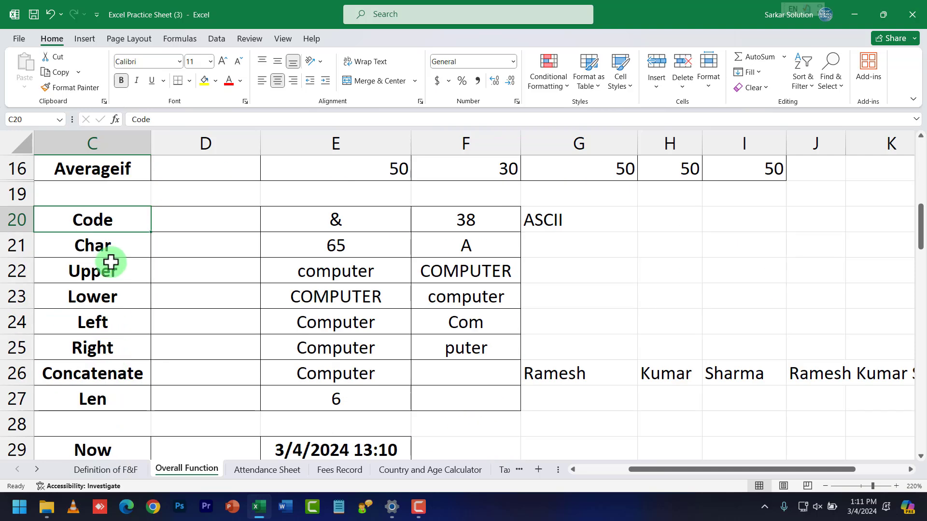
scroll(116, 365, "down", 2)
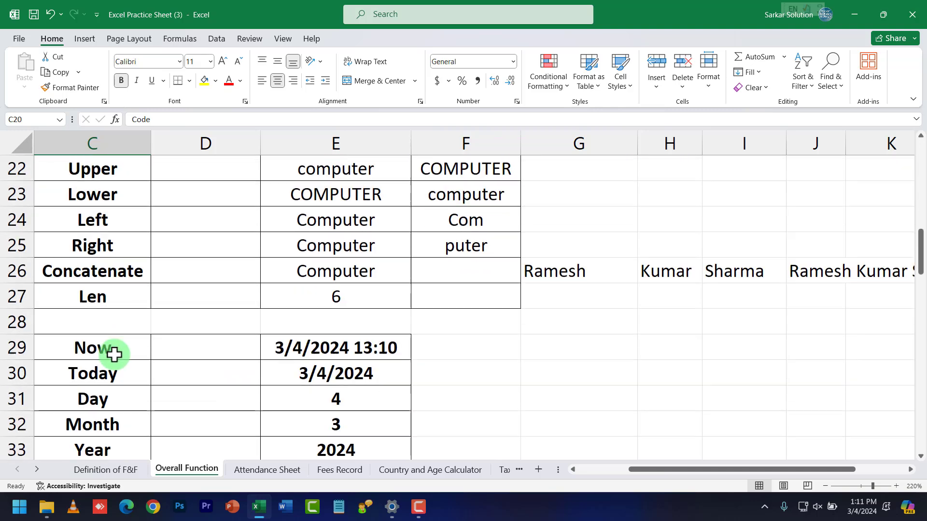
Step: Review the date functions from Now to Date and the time functions from Hour to Time
scroll(112, 346, "down", 2)
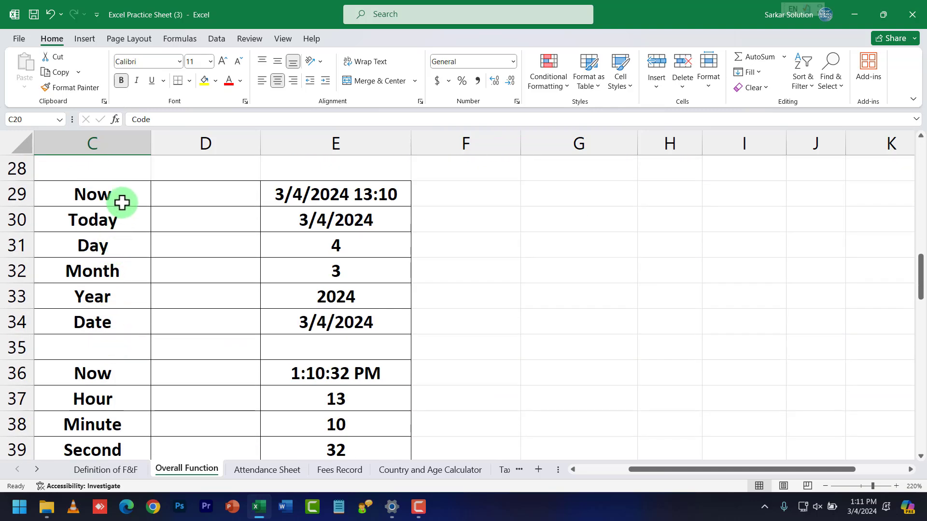
left_click_drag(122, 200, 122, 321)
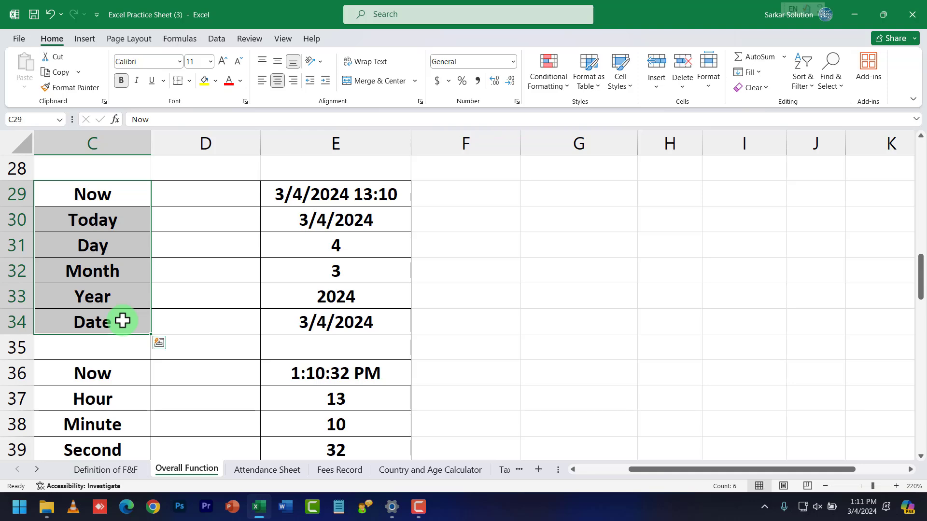
left_click(99, 372)
scroll(99, 374, "down", 3)
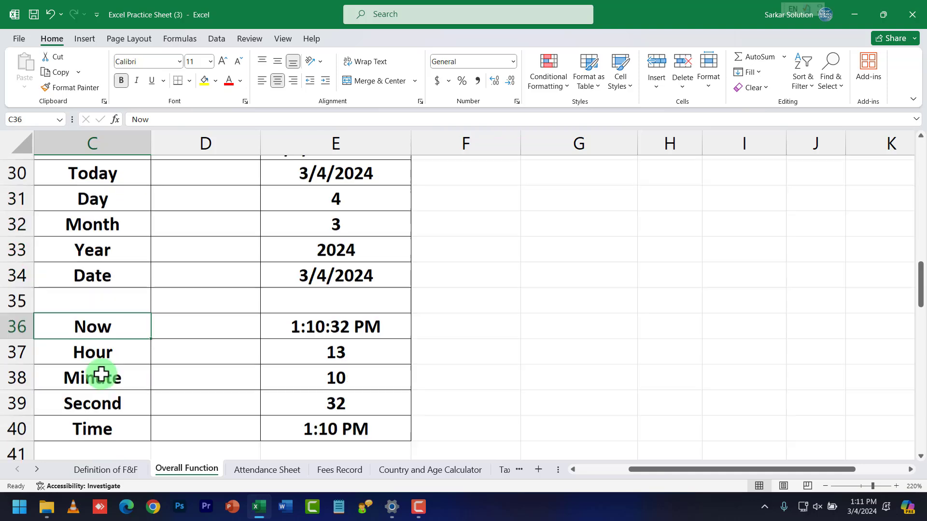
scroll(106, 289, "up", 1)
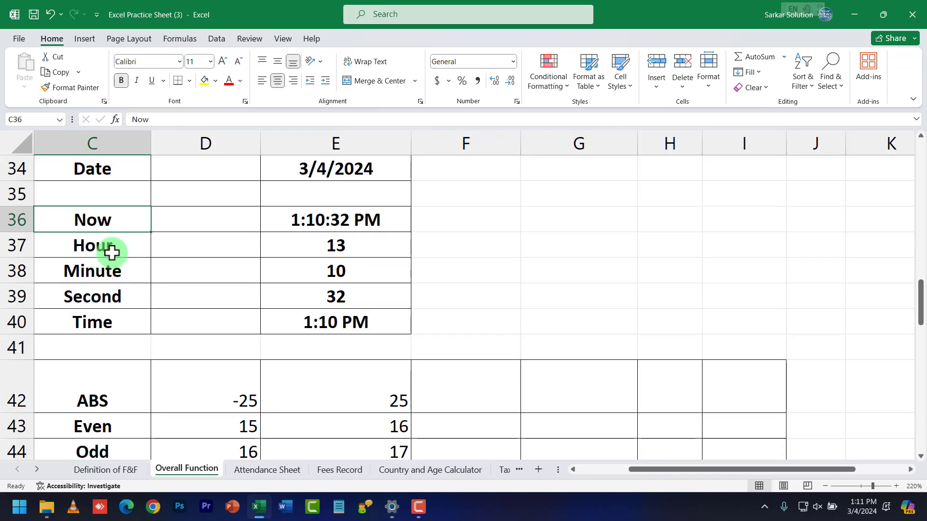
left_click_drag(110, 250, 115, 317)
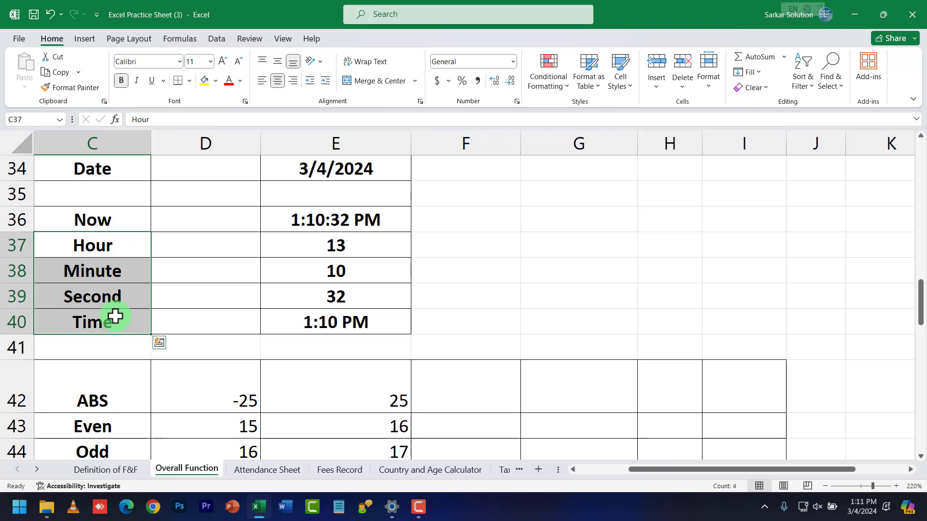
Step: Review the math functions from ABS to RANK on the Overall Function sheet
scroll(115, 316, "down", 2)
left_click_drag(103, 248, 100, 351)
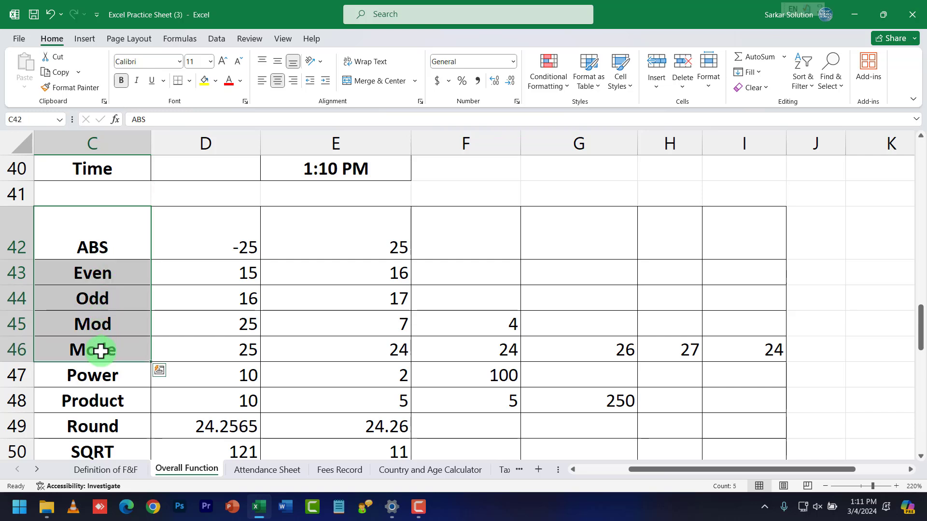
scroll(101, 351, "down", 2)
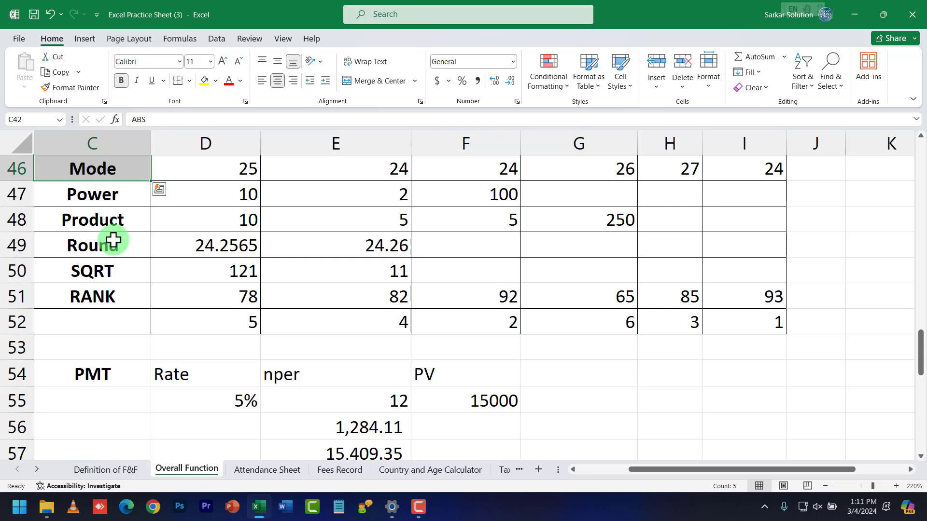
scroll(128, 285, "up", 3)
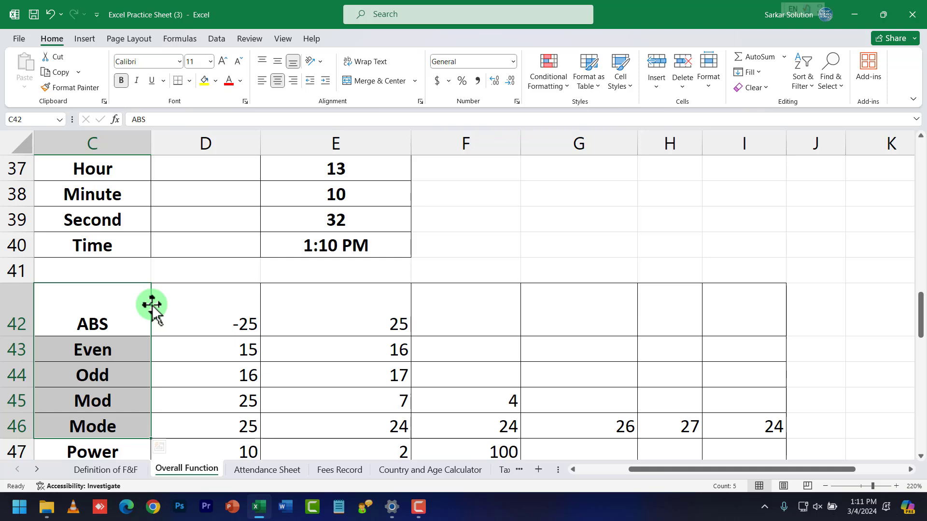
scroll(184, 298, "up", 1)
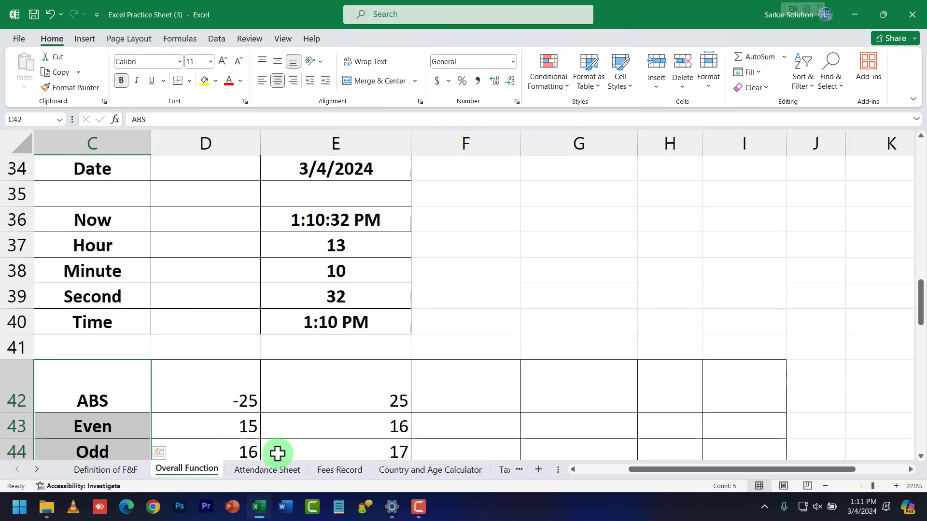
Step: On the Attendance Sheet, mark the student in row 7 absent on day 8 by setting cell J7 to A
left_click(286, 471)
scroll(275, 348, "down", 2)
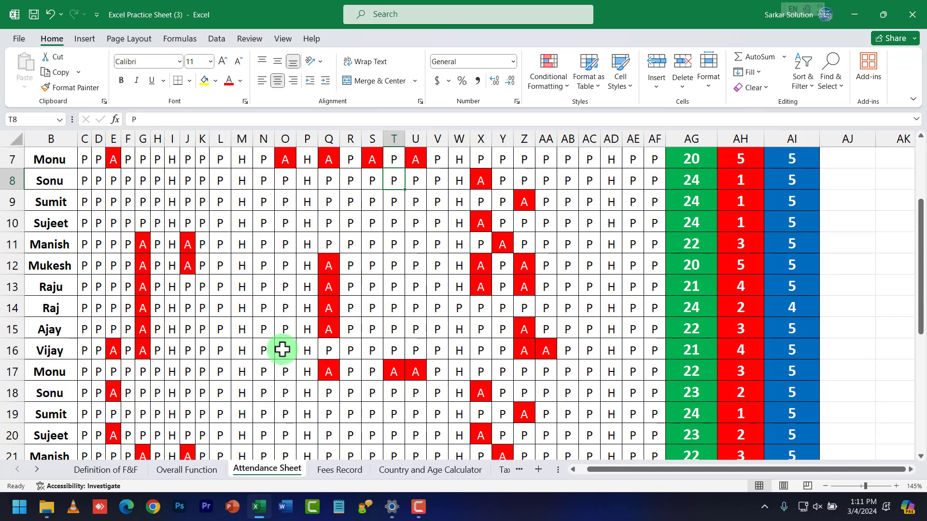
scroll(283, 350, "up", 2)
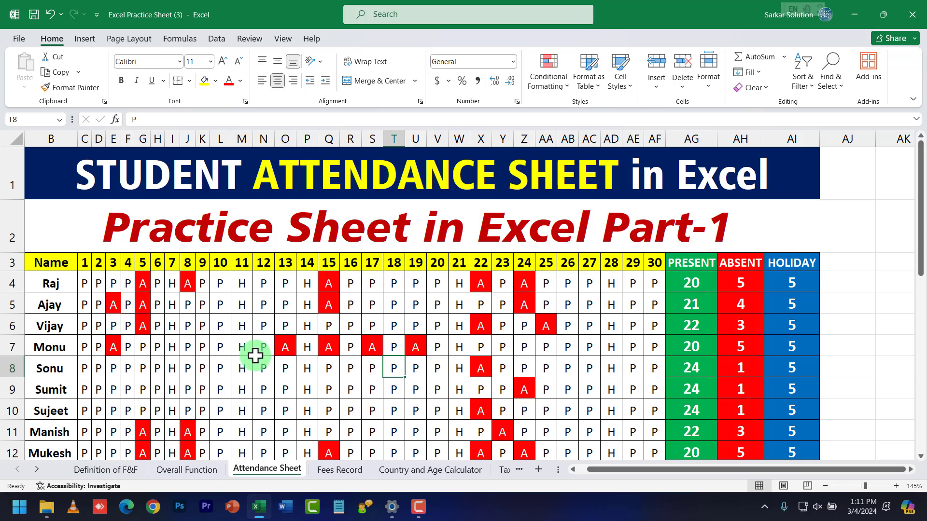
left_click(143, 284)
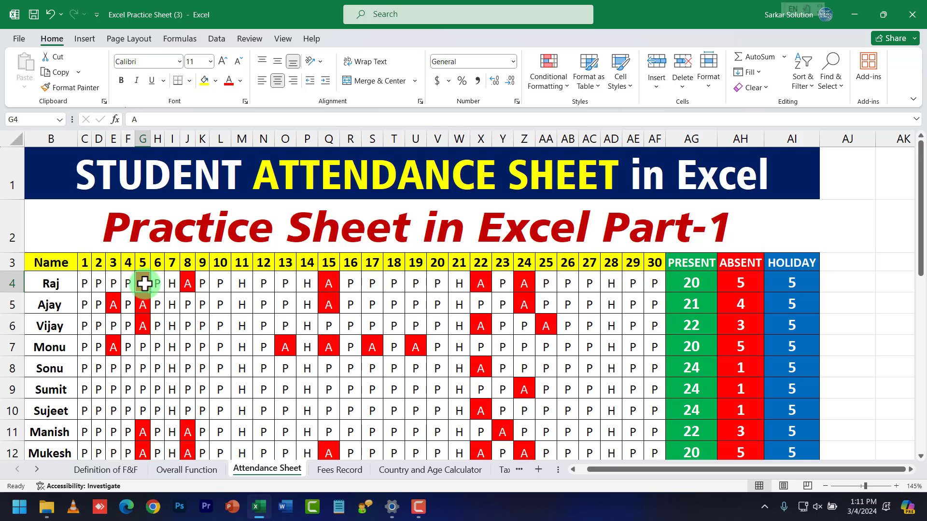
left_click(188, 349)
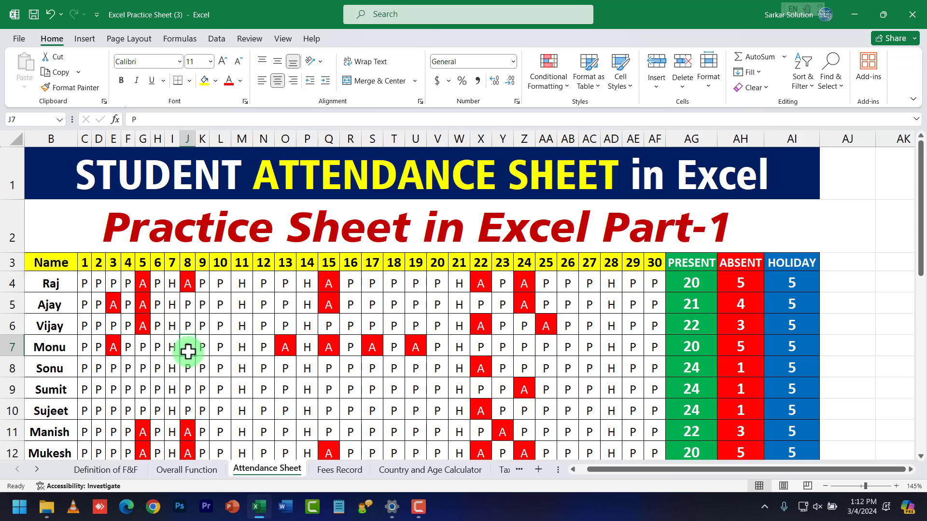
type("A")
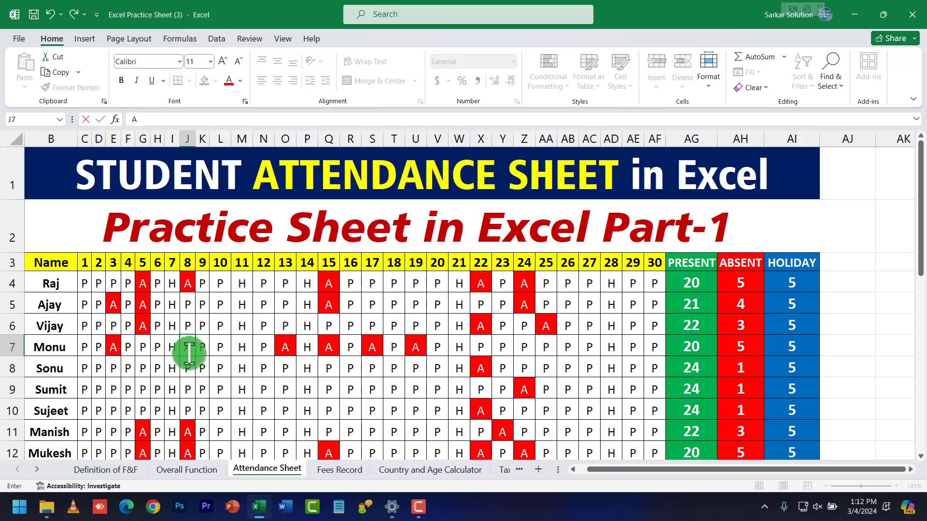
key("Return")
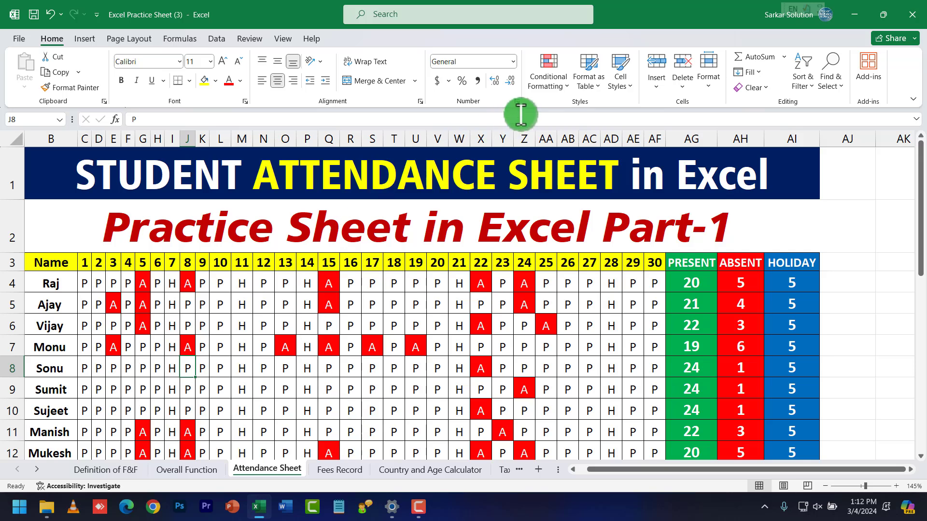
Step: Look over the conditional formatting options and the COUNTIF formulas in the ABSENT column of the attendance table
left_click(549, 89)
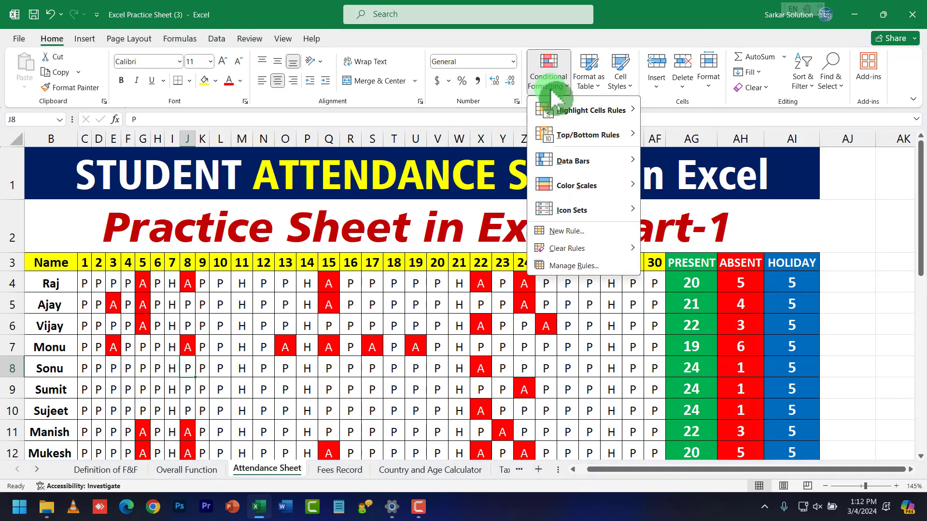
left_click(554, 97)
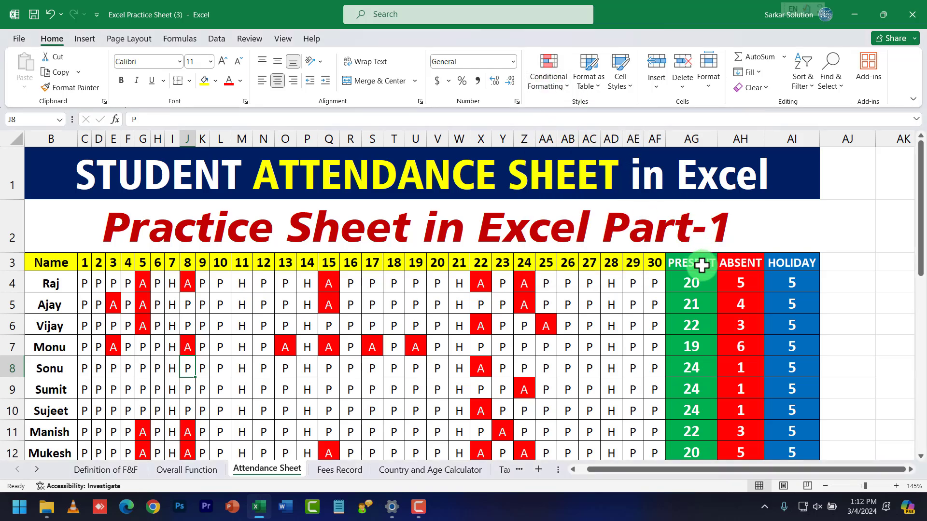
left_click_drag(740, 287, 741, 378)
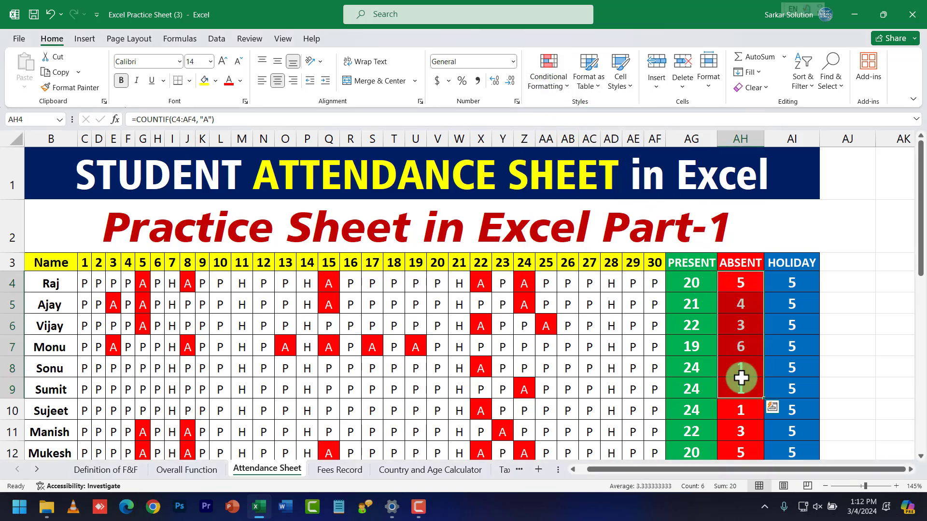
scroll(729, 329, "down", 5)
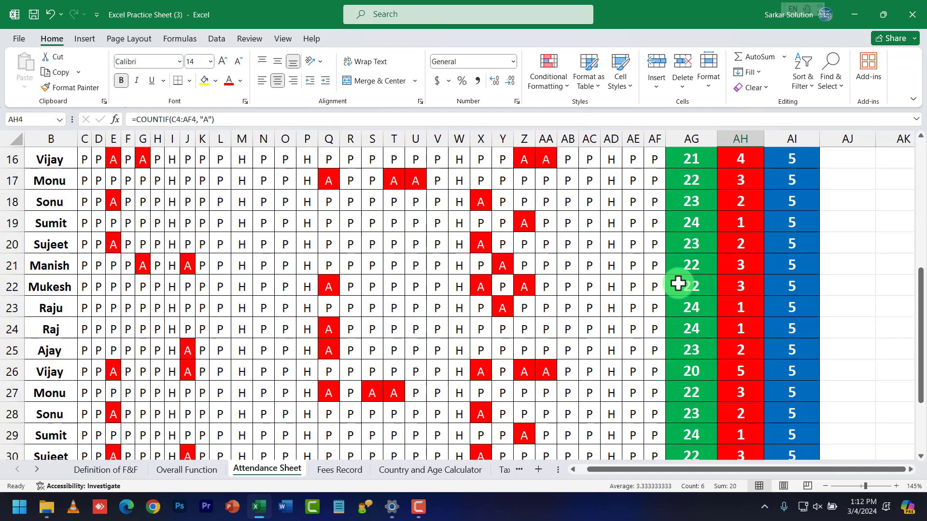
scroll(678, 284, "up", 3)
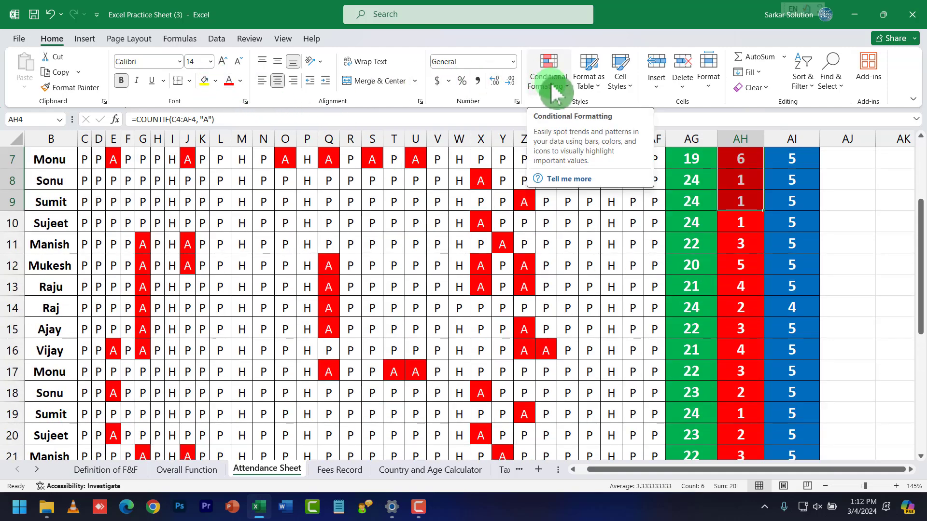
left_click(413, 309)
Step: View the Fees Record sheet and examine the Country and Age columns on the Country and Age Calculator sheet
left_click(346, 469)
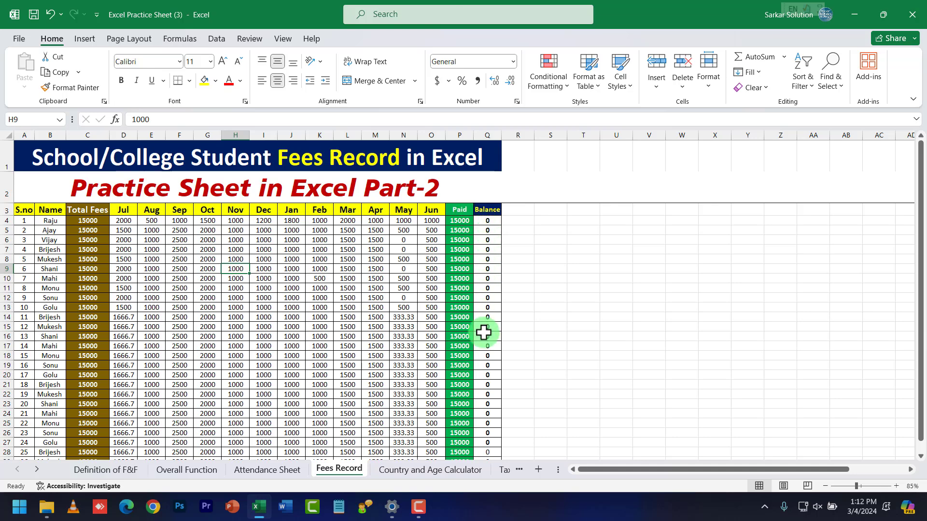
left_click(400, 470)
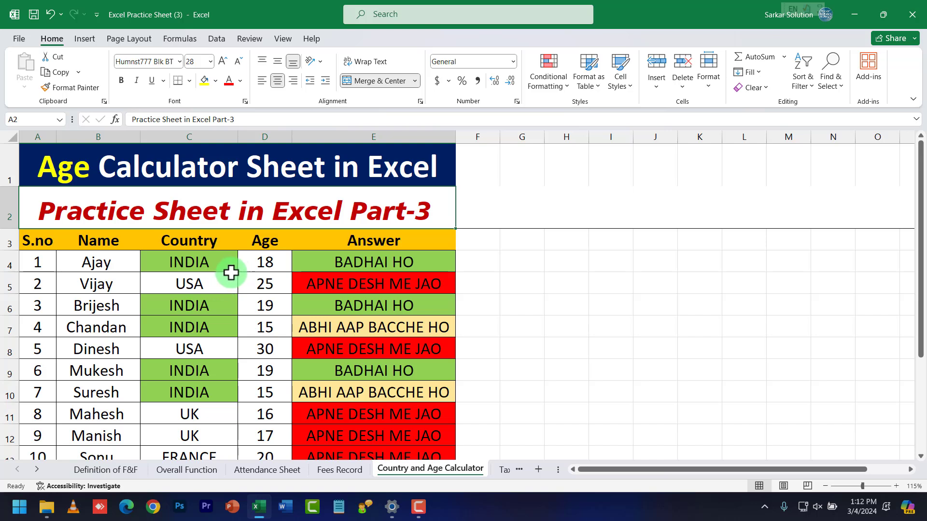
left_click(246, 281)
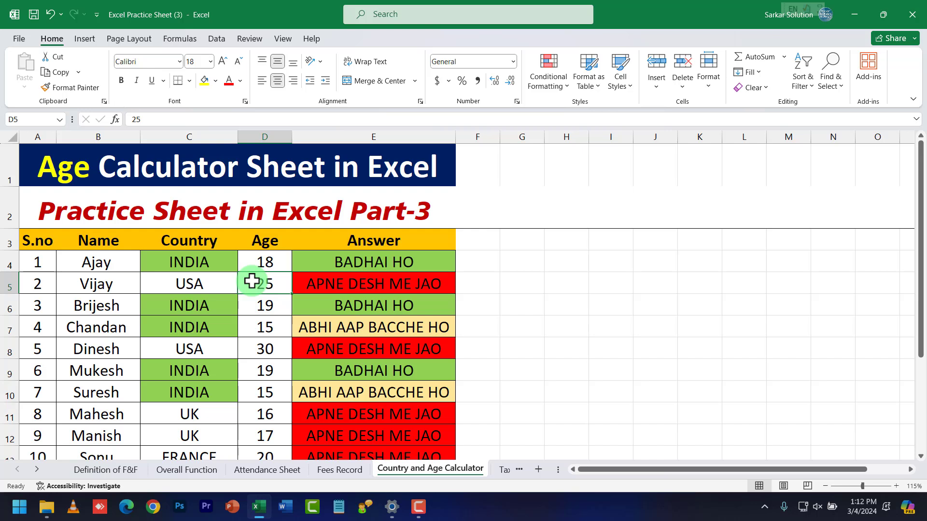
left_click(178, 307)
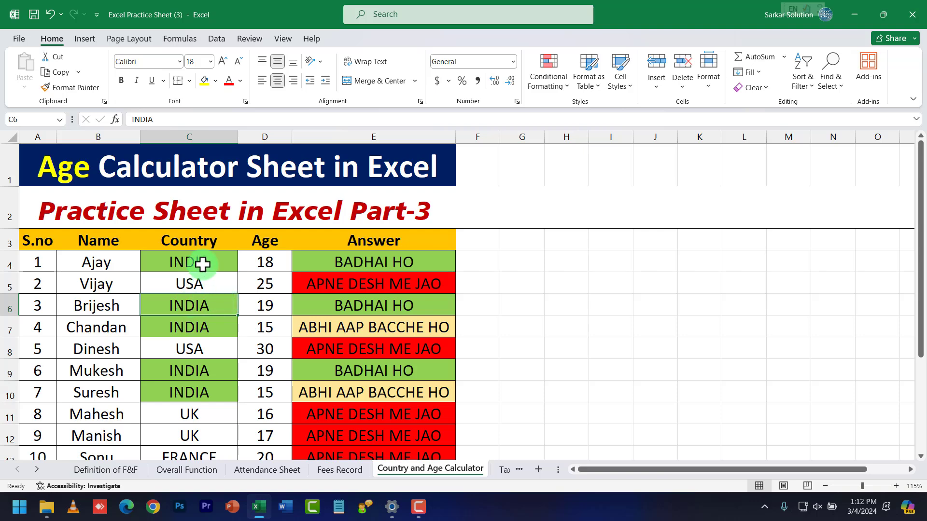
left_click_drag(202, 264, 203, 406)
left_click(211, 389)
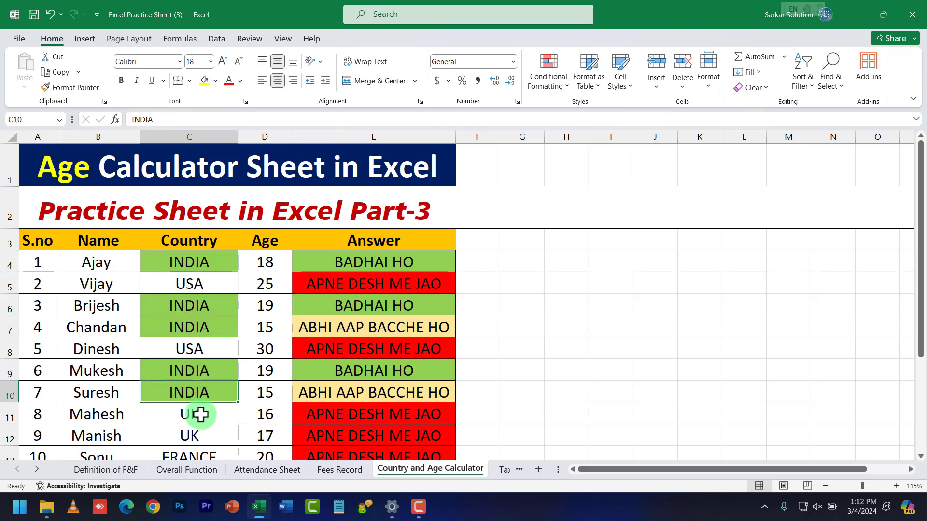
Step: Change the country in cell C12 of the age calculator table to Pak
scroll(197, 332, "down", 1)
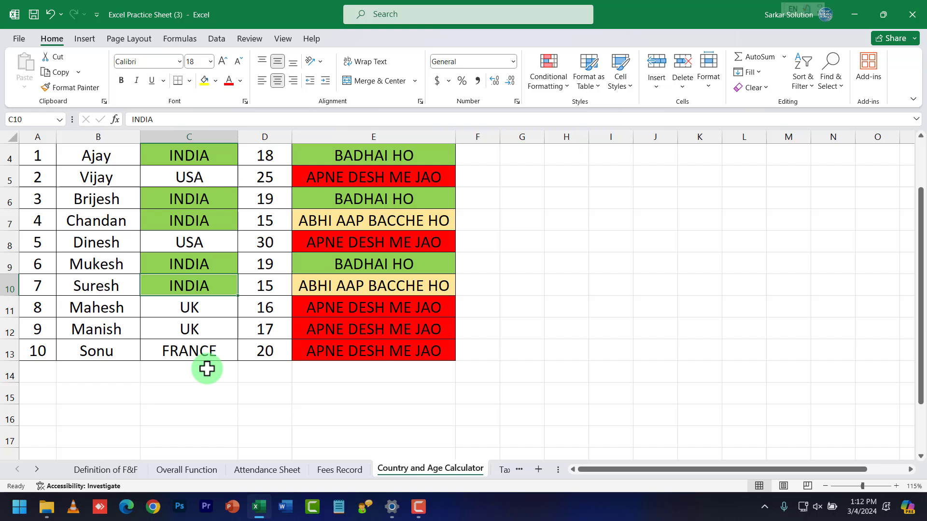
left_click(205, 333)
type("Pak")
key("Return")
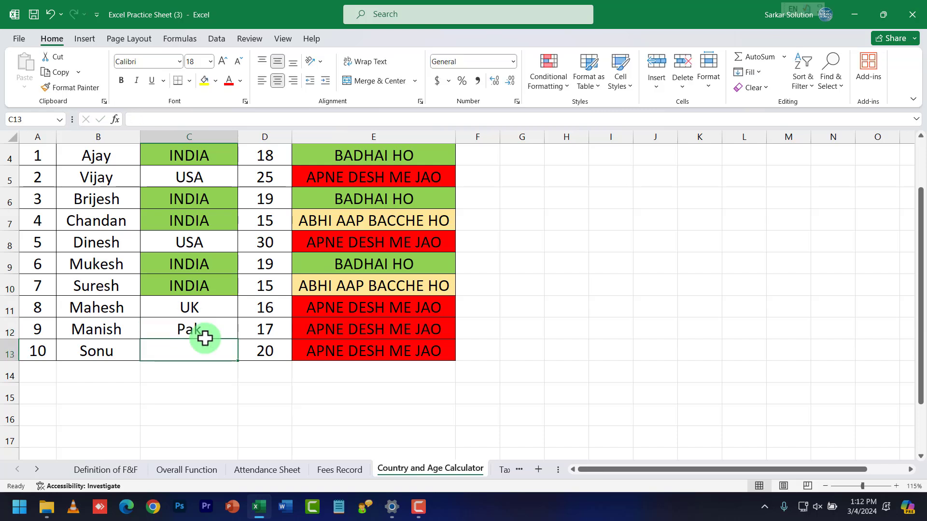
Step: Set the country in cell C13 to INDIA and check the Answer formulas in rows 13 and 12
type("Ind")
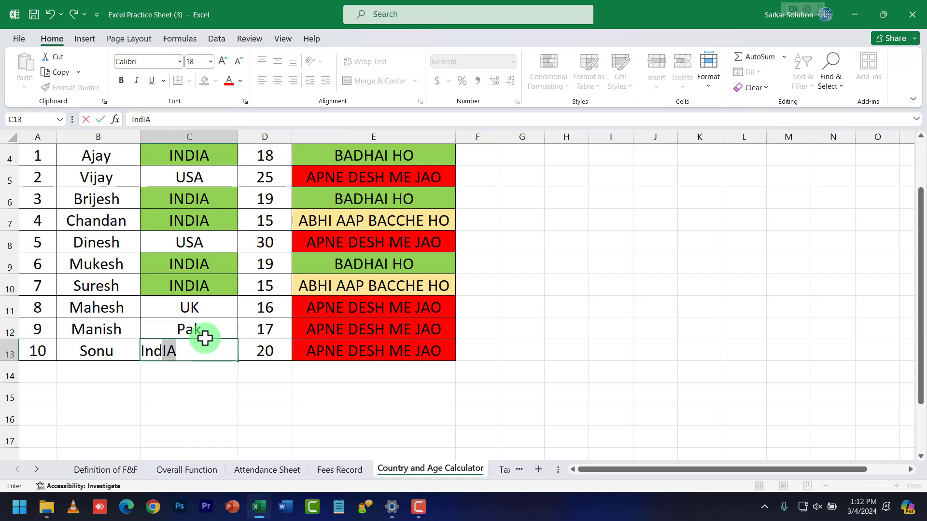
type("ind")
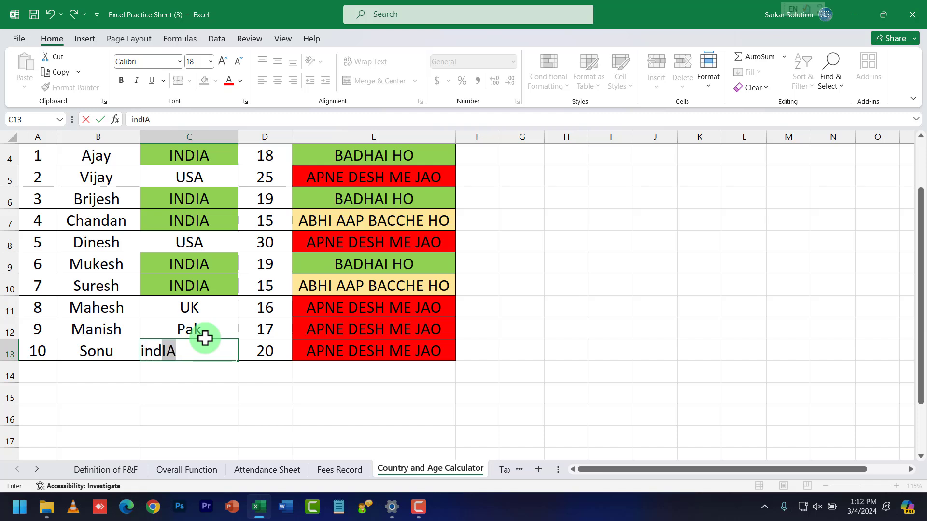
type("I")
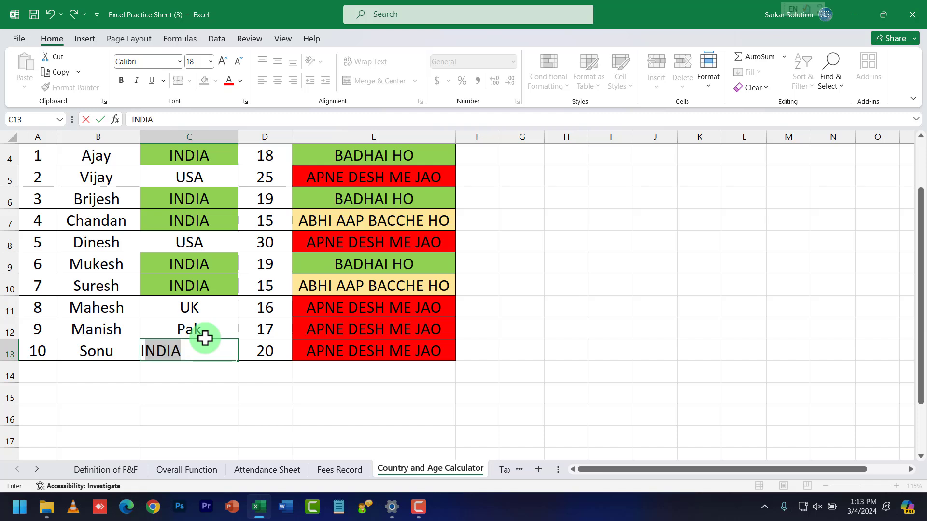
key("Return")
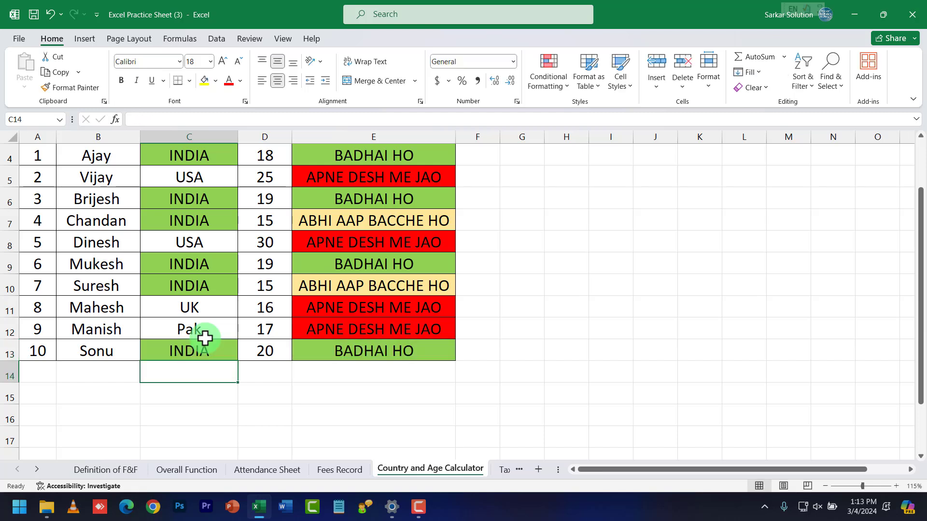
left_click(391, 351)
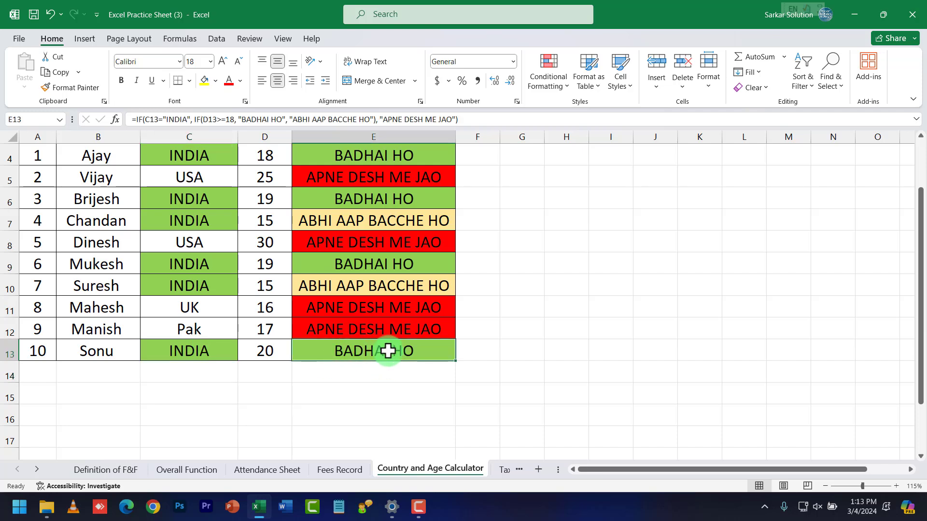
left_click(352, 322)
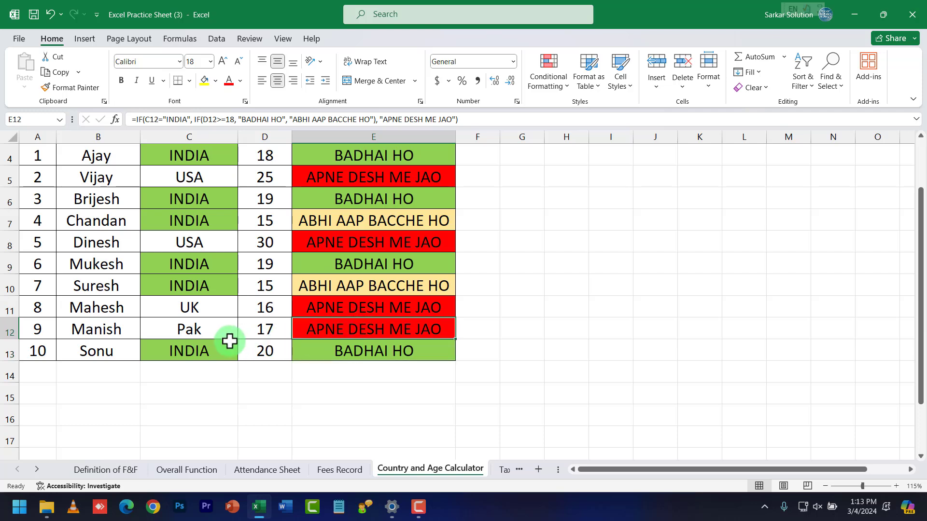
Step: Change the country in cell C13 to NZS
left_click(217, 349)
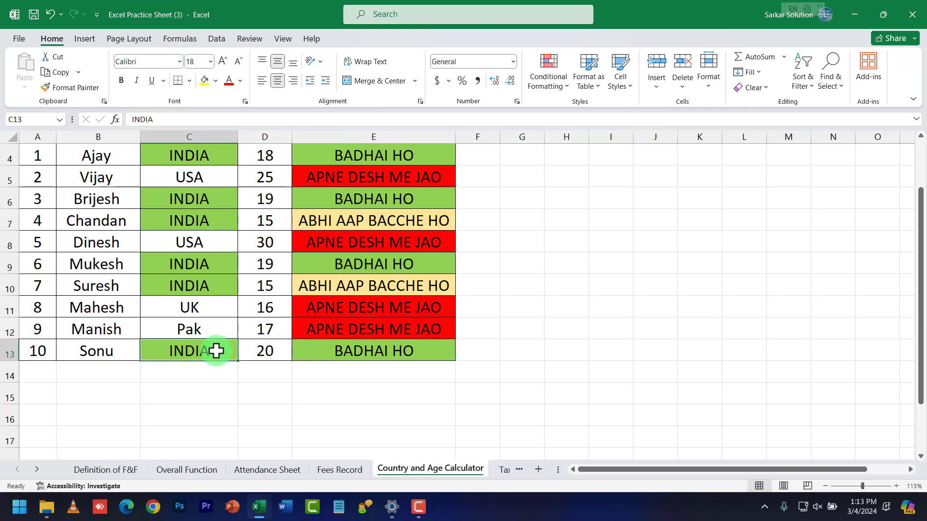
type("nEW")
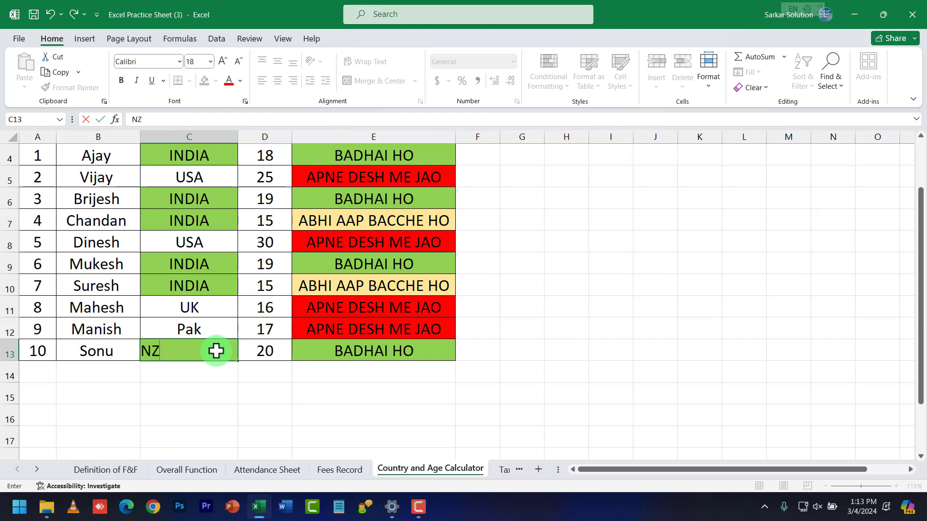
key("Return")
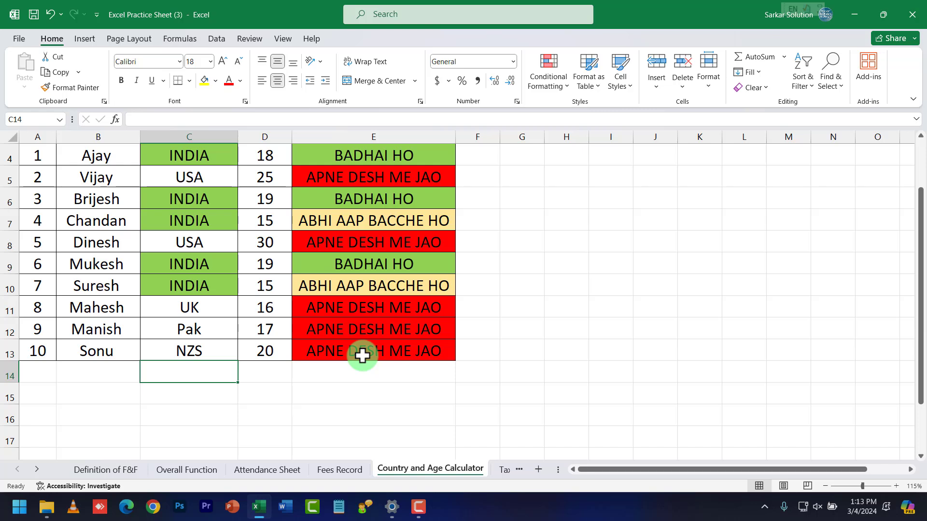
Step: Inspect the country, age and Answer formula in row 10, and view the Tax Payer sheet
left_click(218, 286)
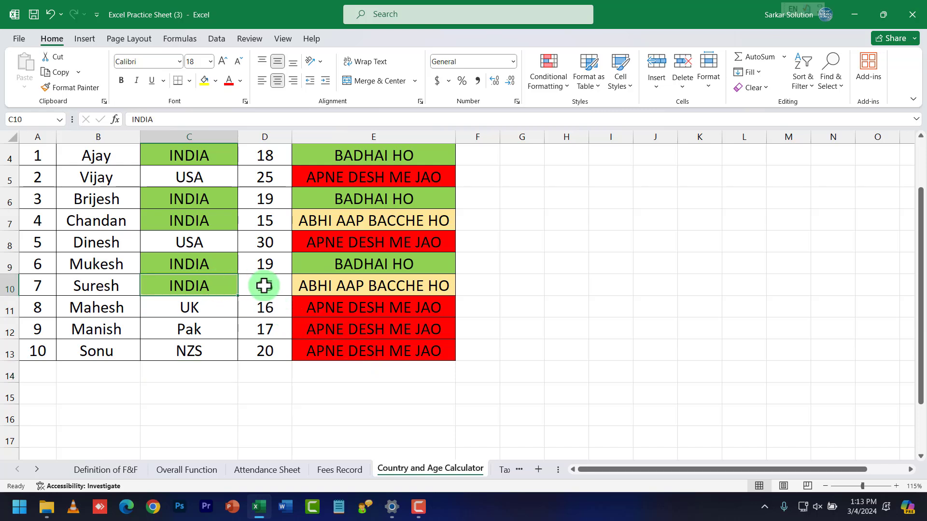
left_click(264, 287)
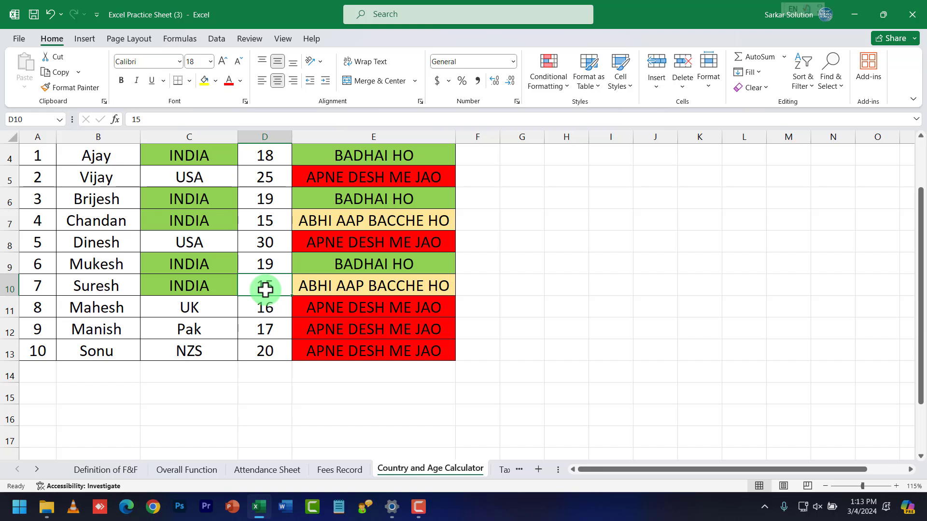
left_click(303, 291)
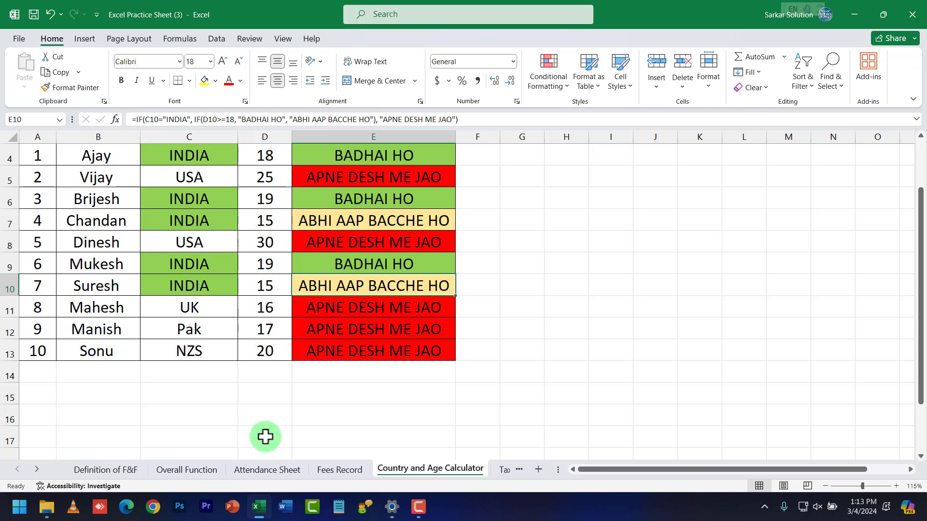
left_click(512, 471)
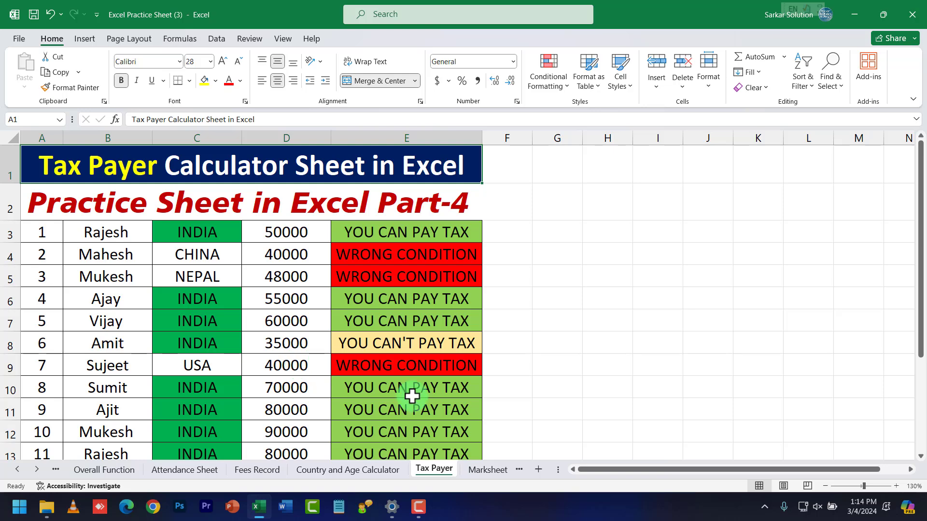
Step: On the Marksheet sheet, examine the obtained marks, their total, and the Grade and Remark formulas for Subj-1 and Subj-2
left_click(479, 472)
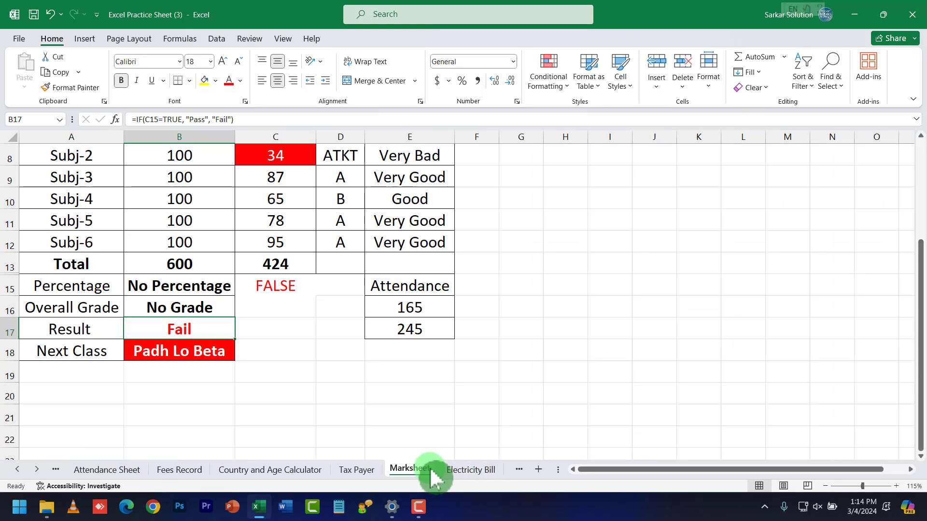
scroll(330, 343, "up", 3)
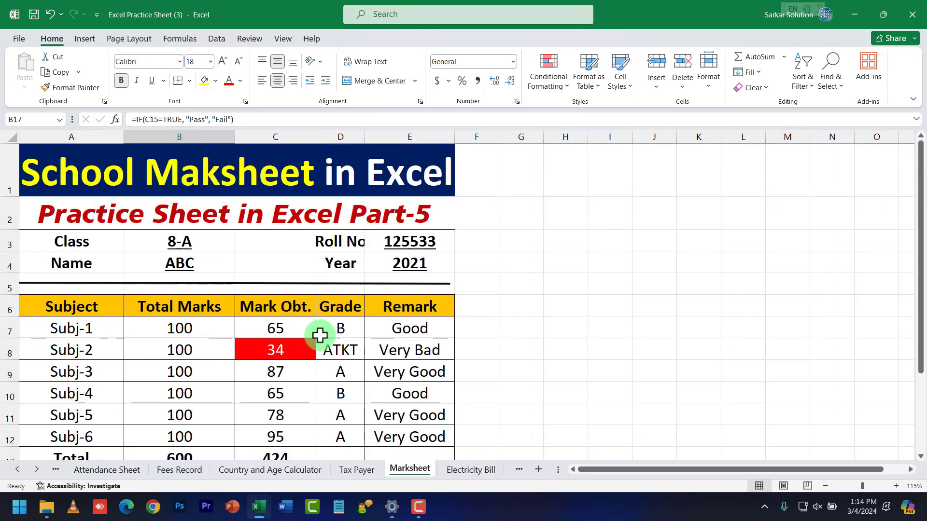
scroll(276, 312, "down", 1)
left_click_drag(292, 232, 289, 340)
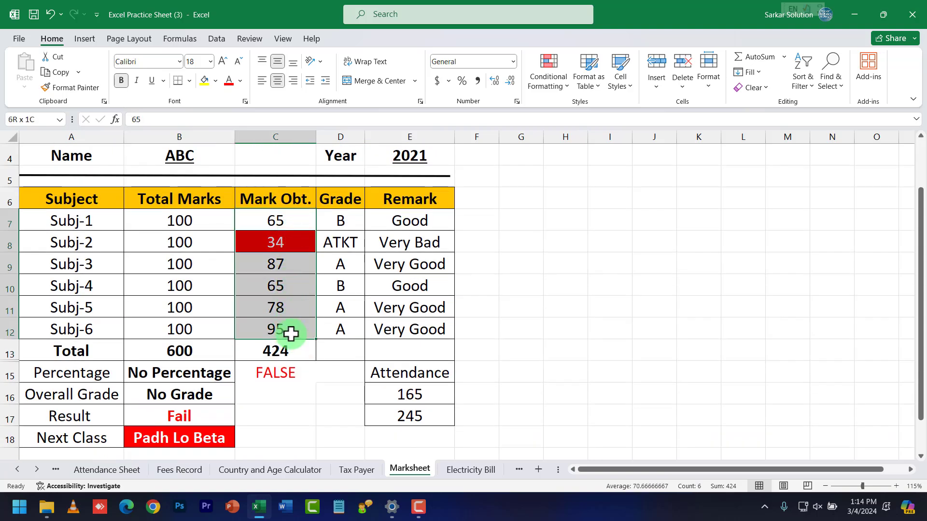
left_click(286, 351)
left_click(346, 217)
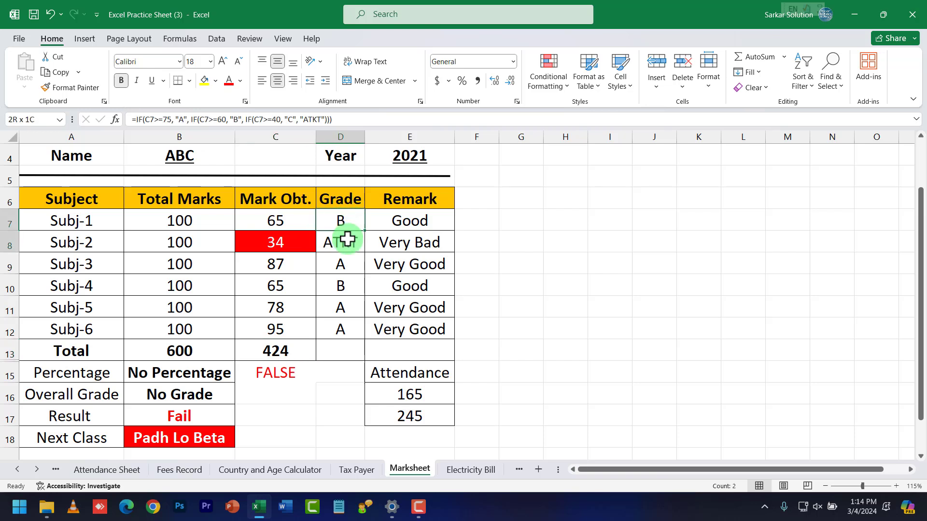
left_click(347, 239)
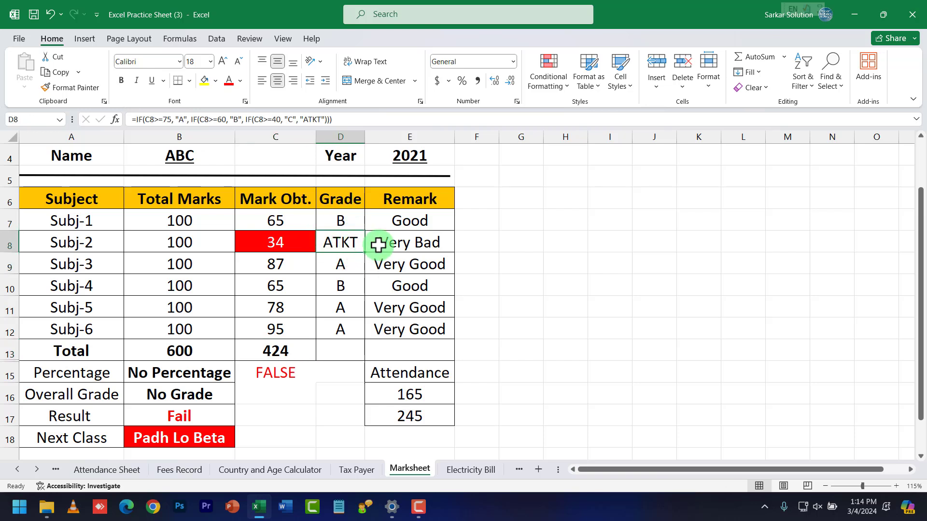
left_click(390, 243)
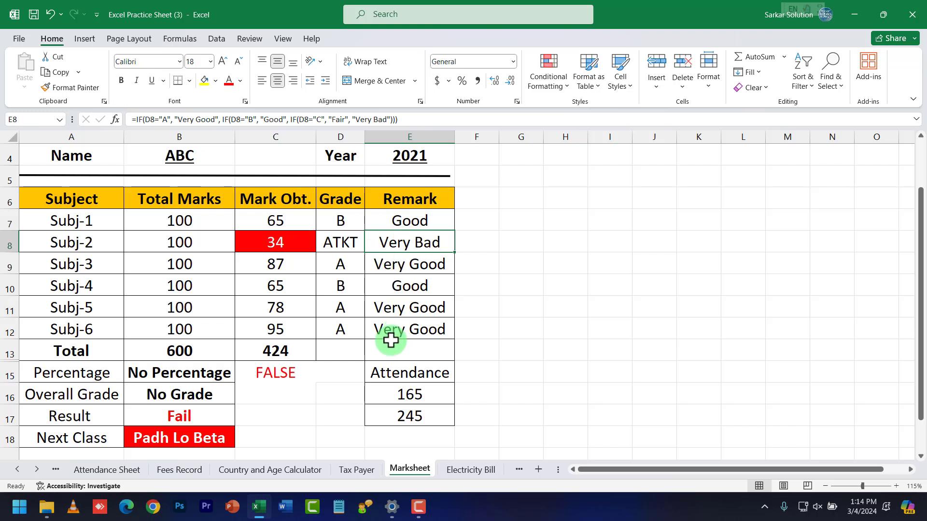
Step: Inspect the AND pass check in cell C15 and the Result and Next Class formulas below the marks
left_click(284, 366)
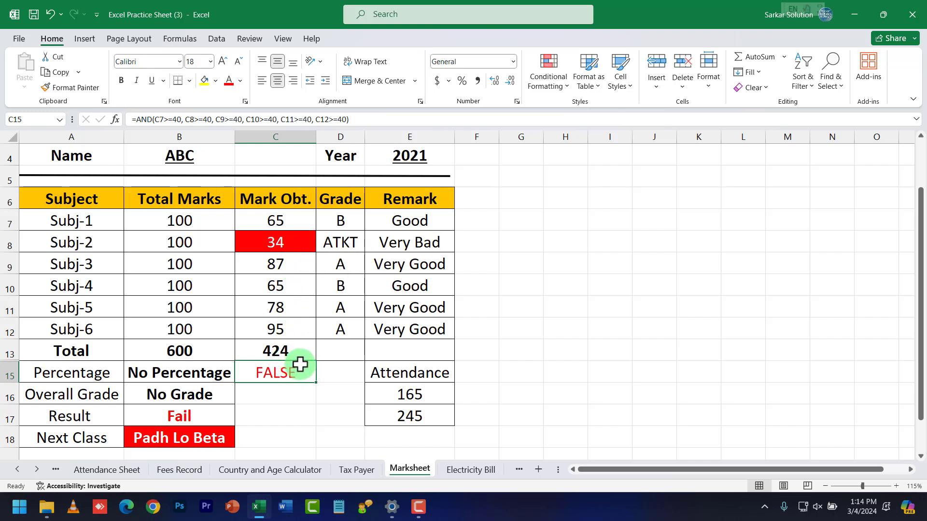
left_click_drag(300, 364, 125, 417)
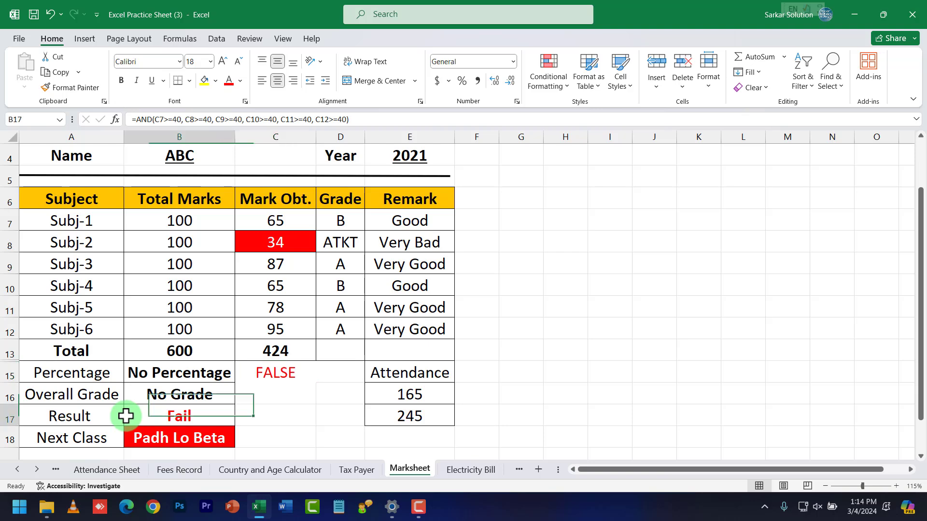
left_click(167, 437)
scroll(168, 437, "down", 1)
scroll(168, 436, "down", 1)
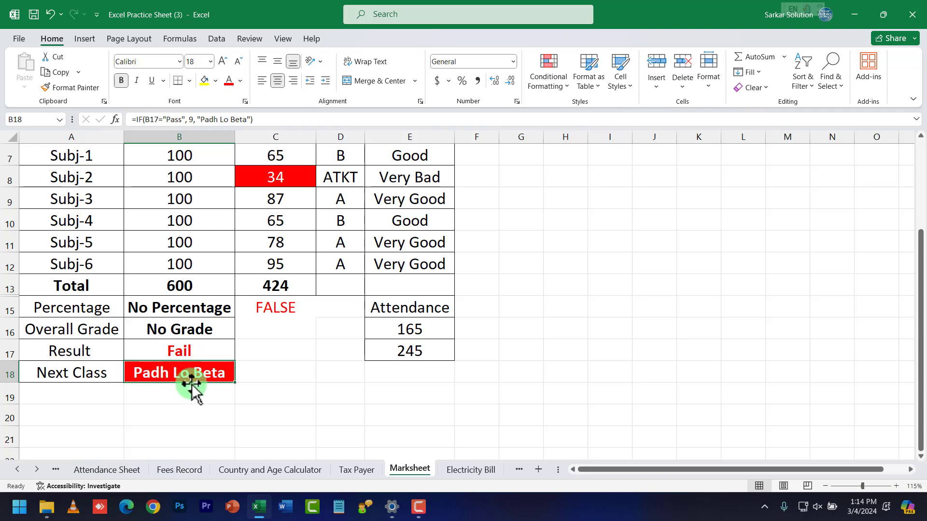
Step: Set the obtained mark for Subj-2 in cell C8 to 98
scroll(220, 381, "up", 2)
left_click(290, 240)
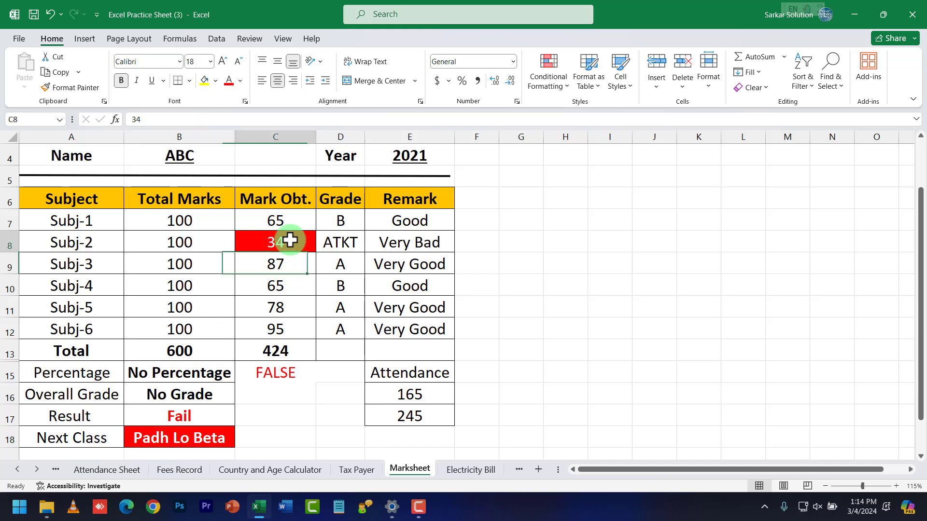
type("98")
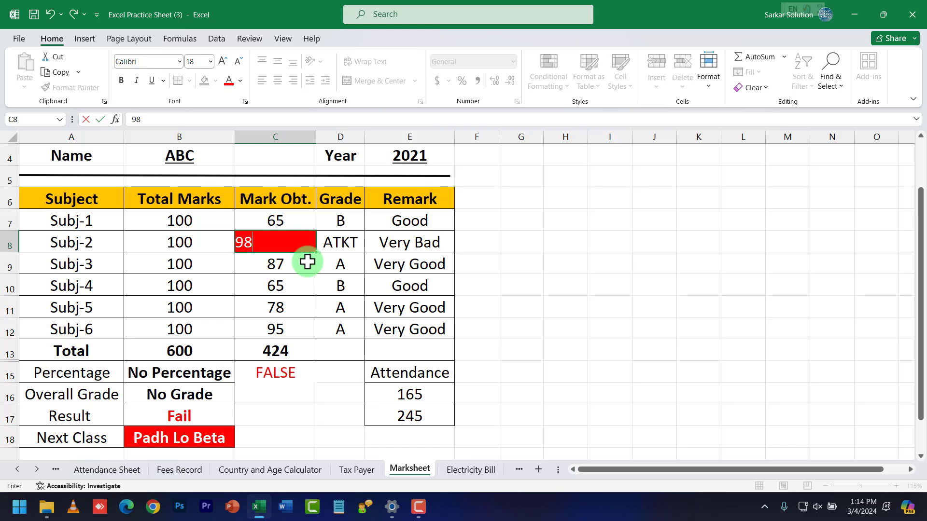
key("Return")
Step: Review the Subj-2 mark, the total, the pass check, and the Percentage to Next Class rows of the marksheet
left_click(289, 244)
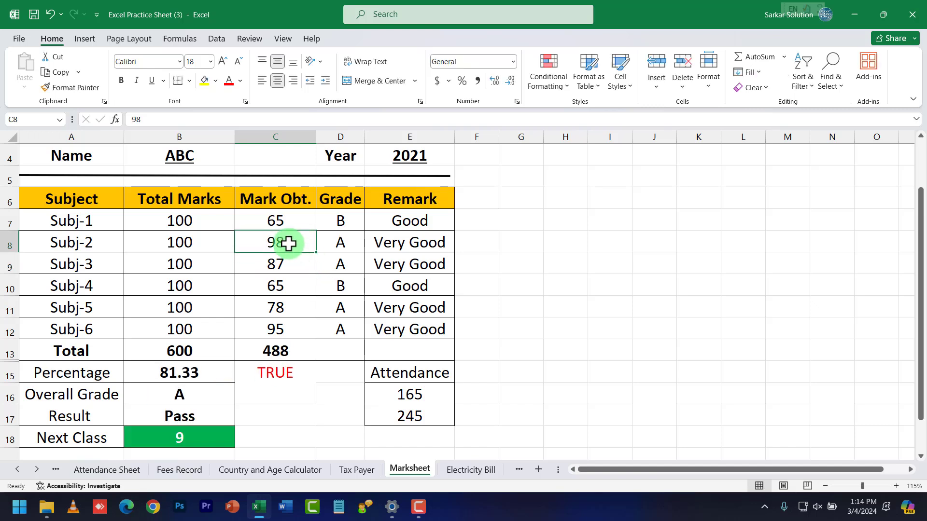
left_click(279, 342)
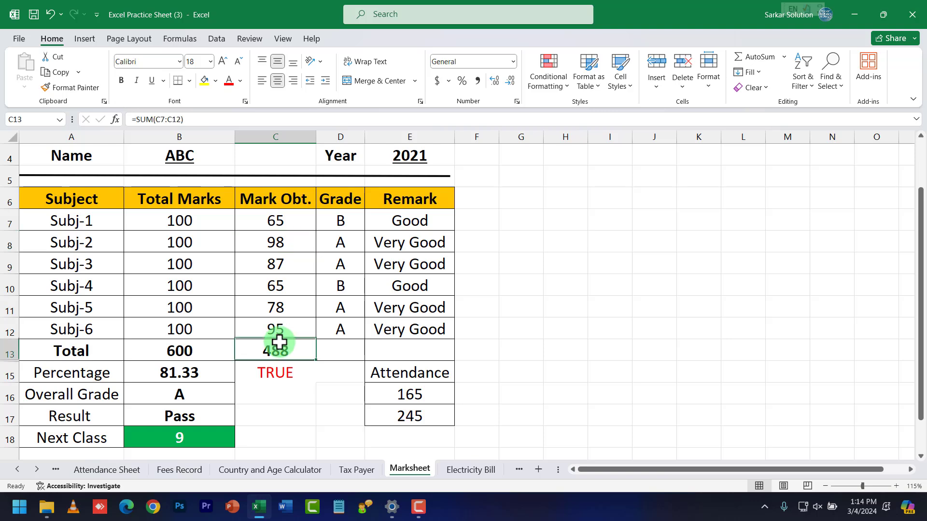
left_click(256, 372)
left_click(162, 373)
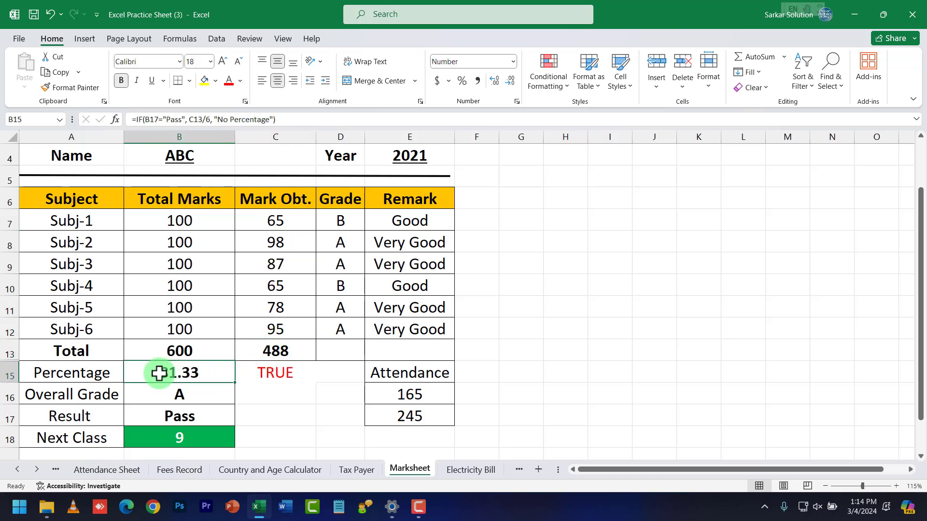
scroll(175, 375, "down", 1)
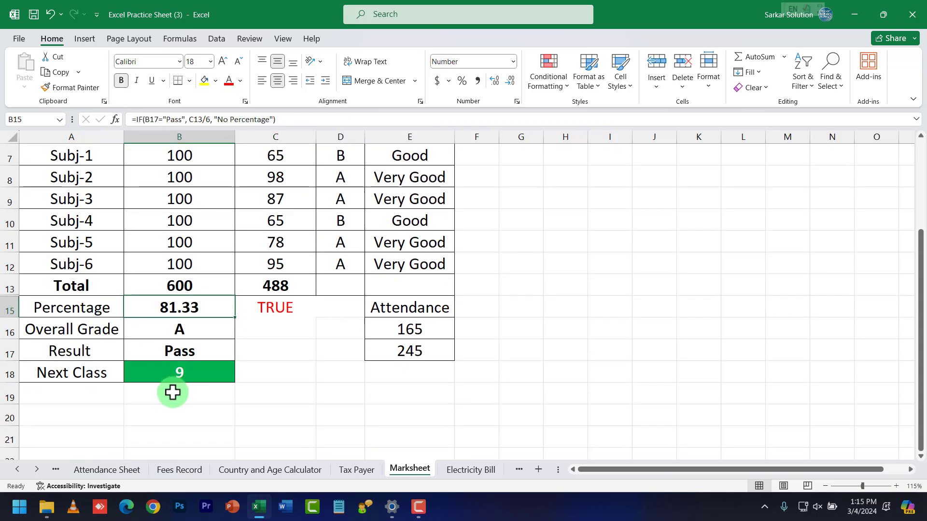
scroll(221, 370, "up", 2)
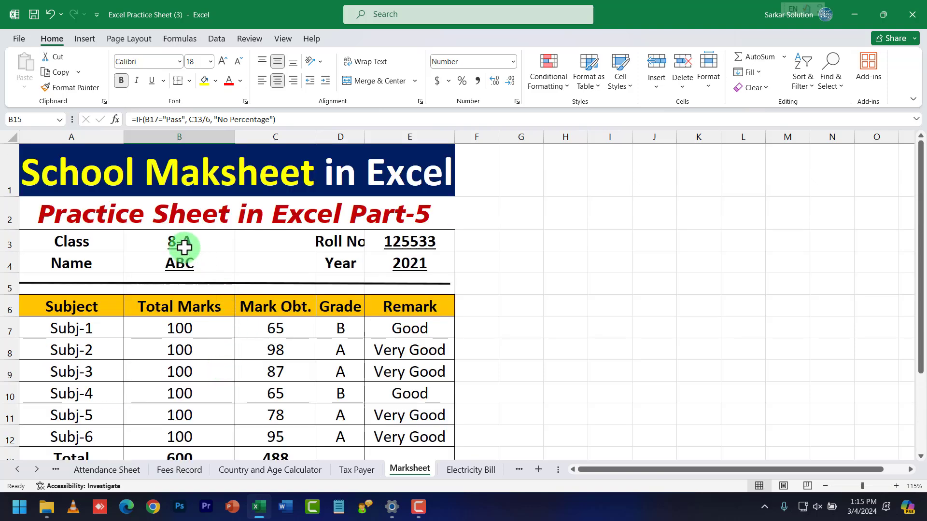
scroll(179, 270, "down", 3)
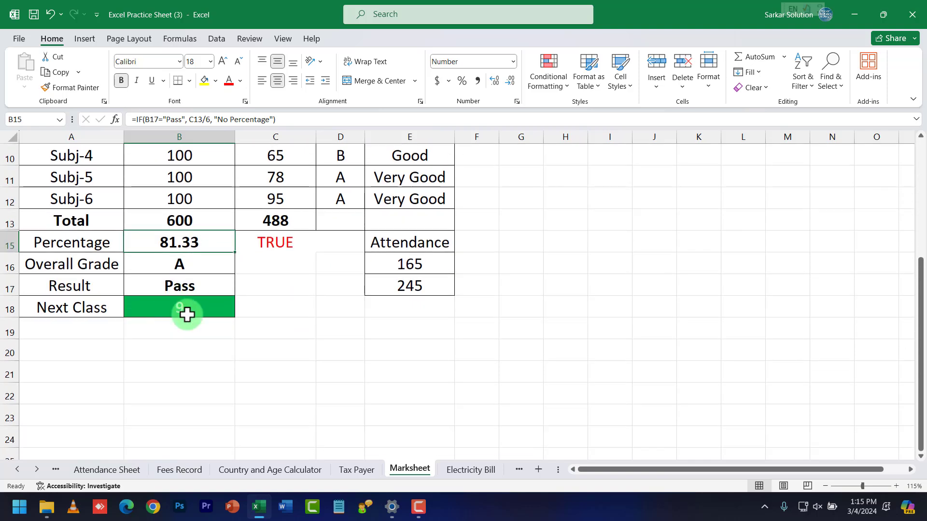
scroll(189, 316, "up", 1)
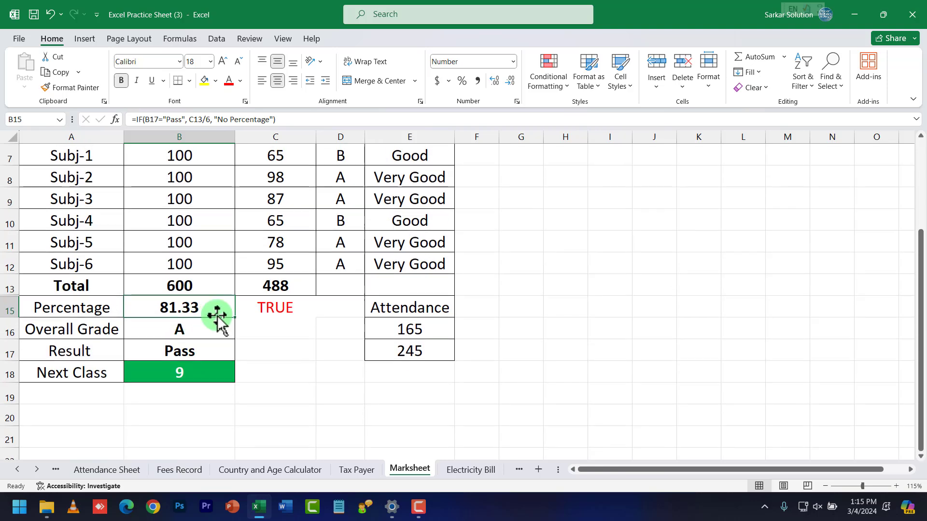
Step: Set the obtained mark for Subj-5 in cell C11 to 32
left_click(275, 238)
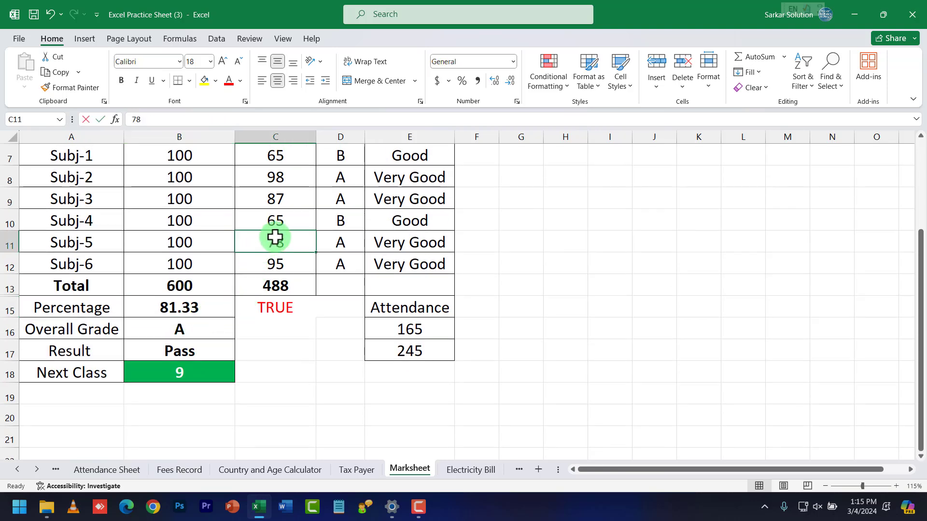
type("32")
key("Return")
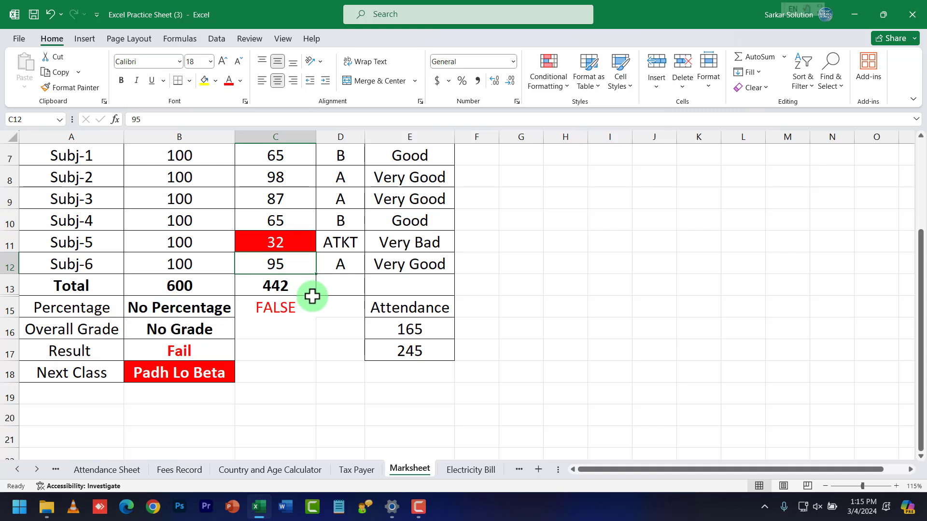
Step: Set the obtained mark for Subj-5 in cell C11 to 98 and check the Overall Grade formula in B16
left_click(296, 234)
double_click(291, 240)
key("BackSpace")
key("BackSpace")
type("98")
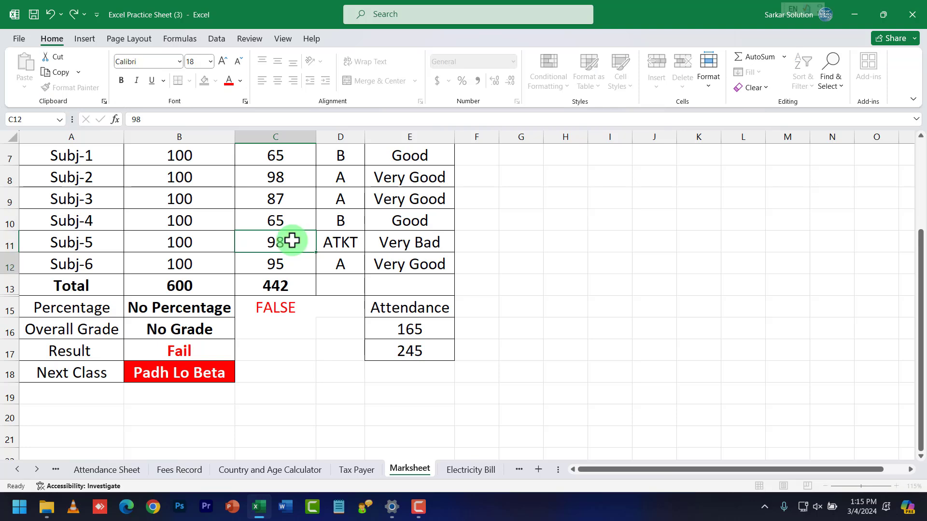
key("Return")
left_click(201, 327)
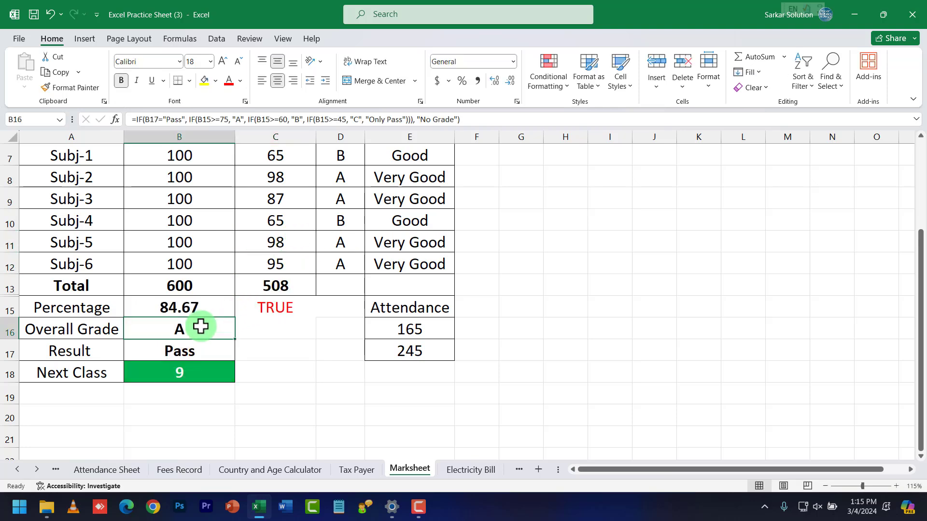
Step: Set the obtained mark for Subj-2 in cell C8 to 35
scroll(290, 208, "up", 1)
left_click(290, 251)
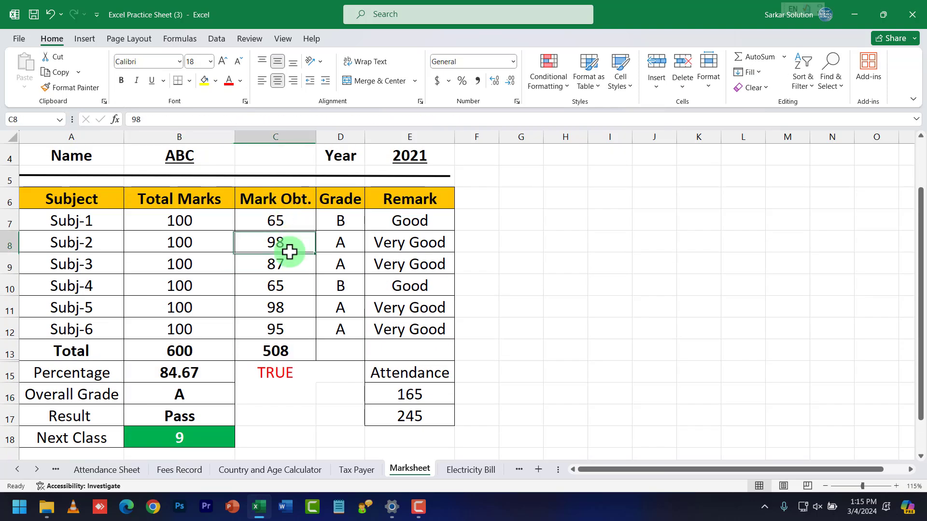
type("35")
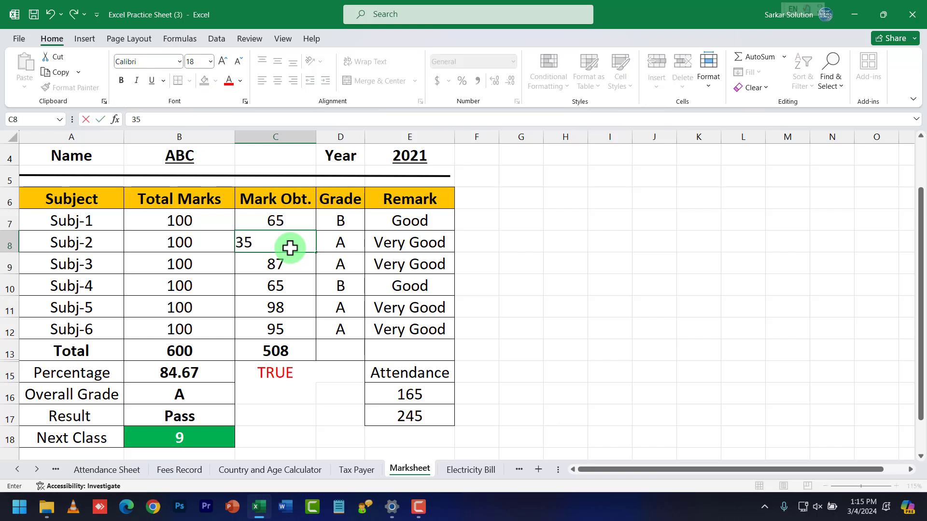
key("Return")
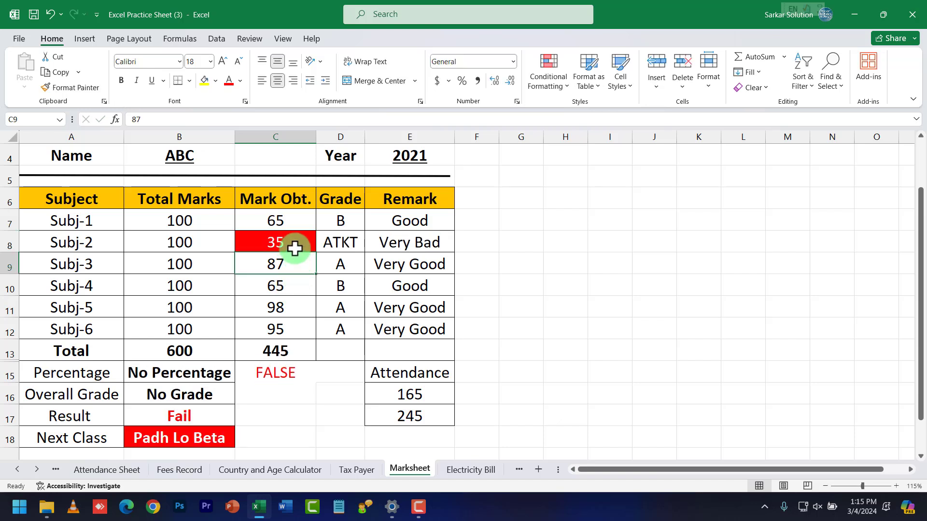
Step: Set the obtained marks for Subj-2 in cell C8 and Subj-5 in cell C11 to 45 each
left_click(295, 248)
type("45")
key("Return")
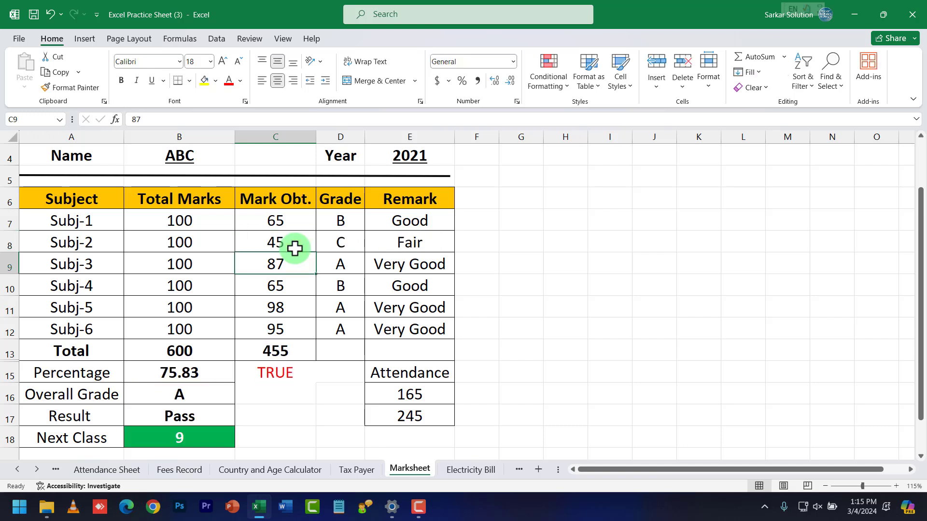
left_click(286, 308)
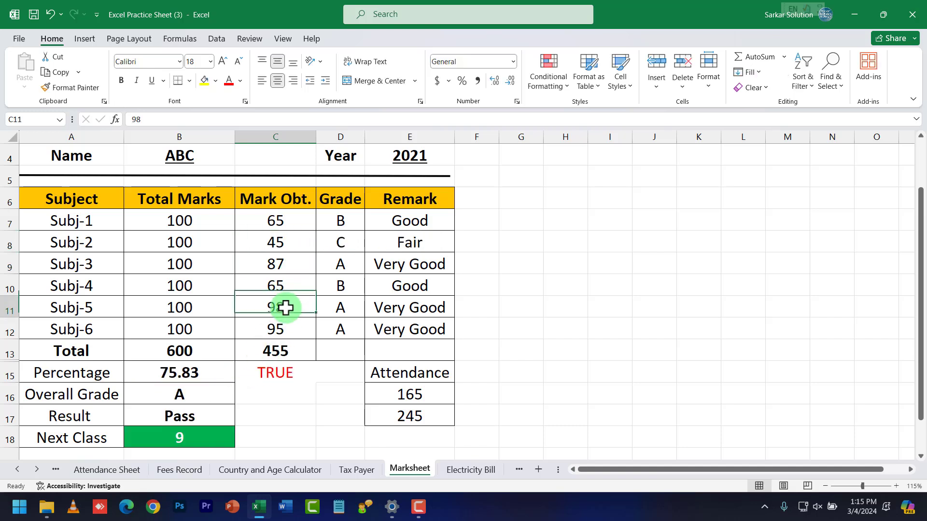
type("45")
key("Return")
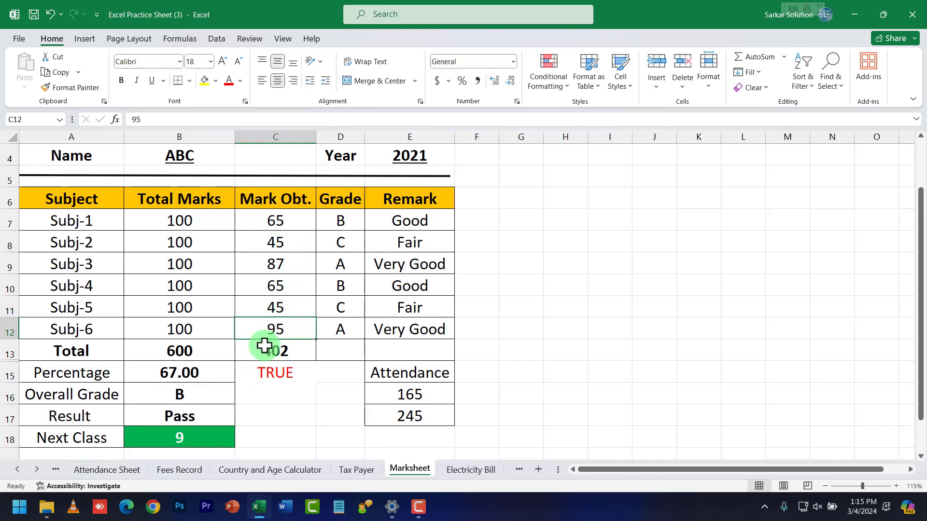
Step: Inspect the marksheet's obtained total, Percentage and Overall Grade cells, and the Attendance value in E16
left_click(281, 349)
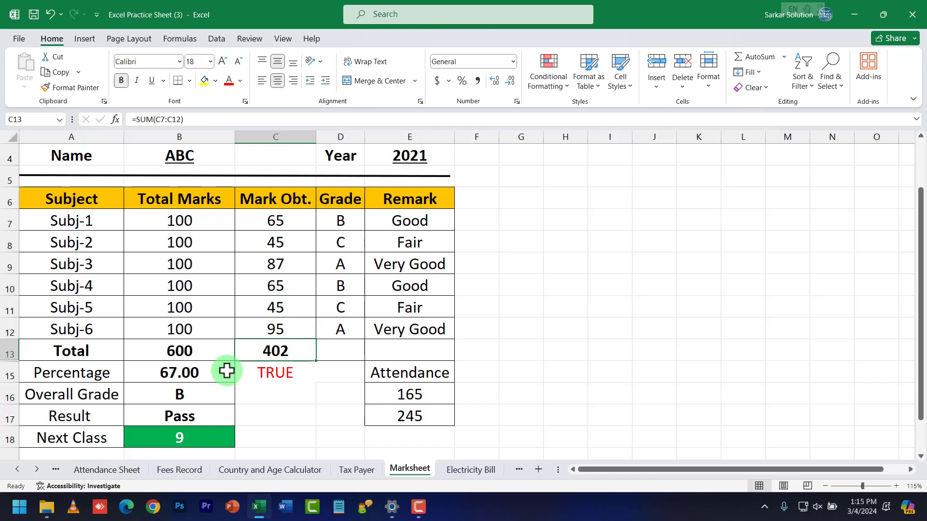
left_click(193, 374)
left_click(172, 403)
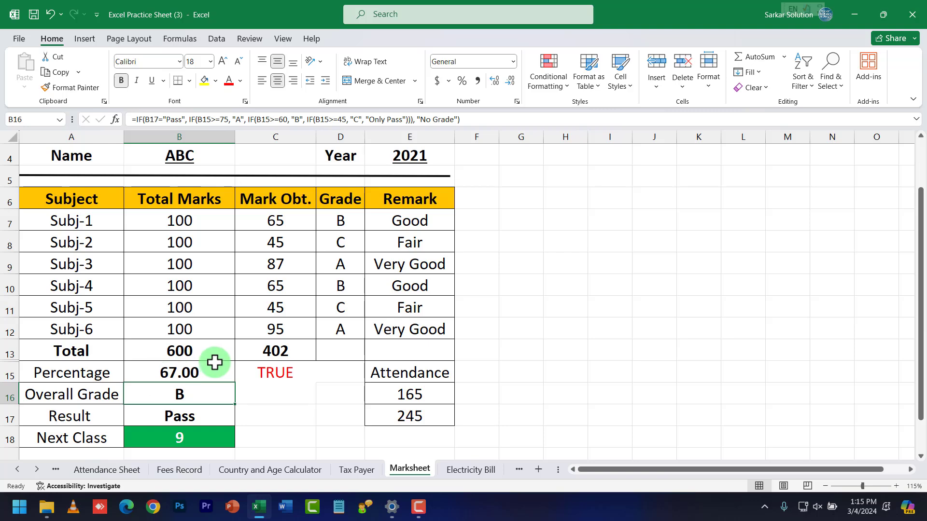
scroll(210, 362, "up", 1)
scroll(291, 358, "down", 2)
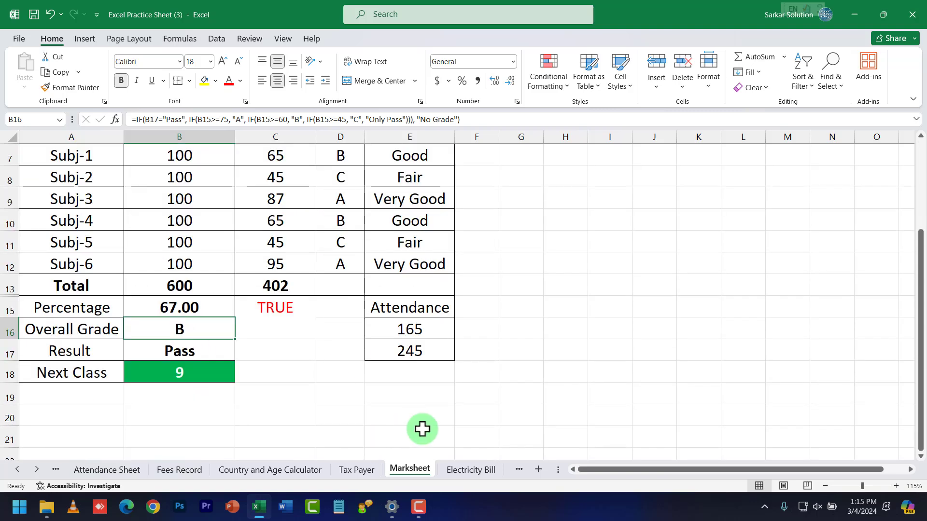
left_click(431, 333)
Step: View the Attendance Sheet briefly, return to the Marksheet and review it up to its title rows
left_click(116, 469)
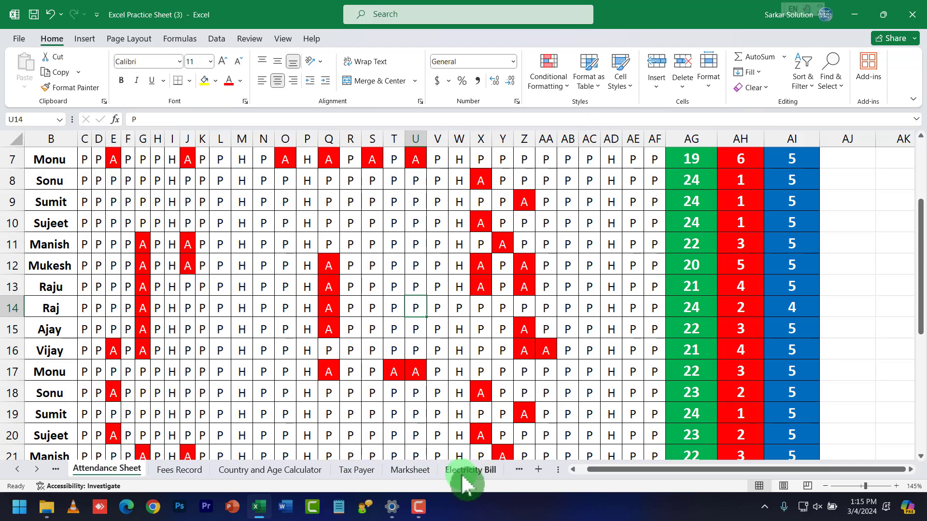
left_click(420, 472)
scroll(236, 332, "up", 1)
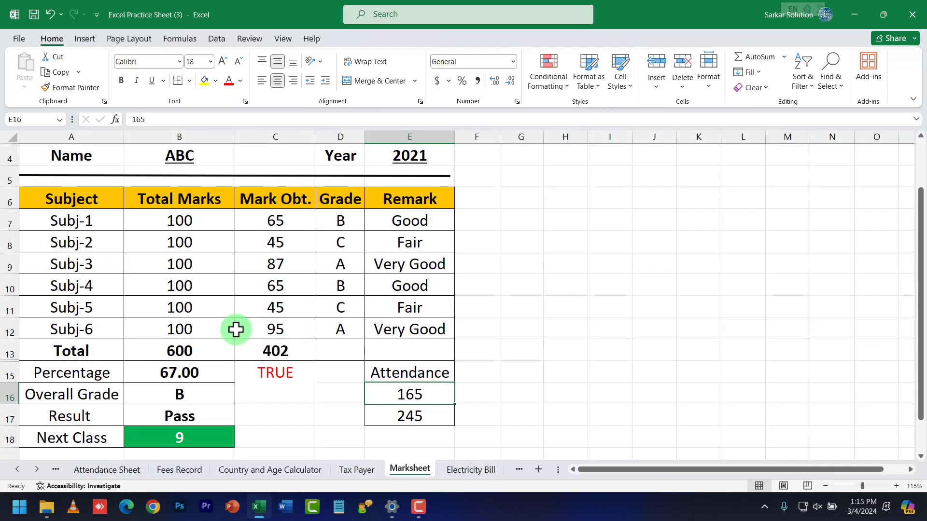
scroll(225, 257, "up", 1)
scroll(217, 266, "down", 1)
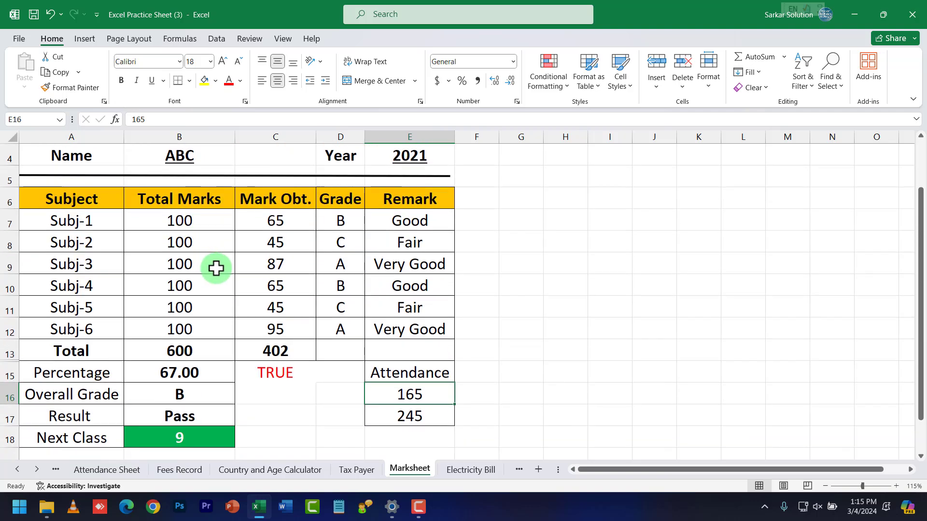
scroll(242, 294, "up", 1)
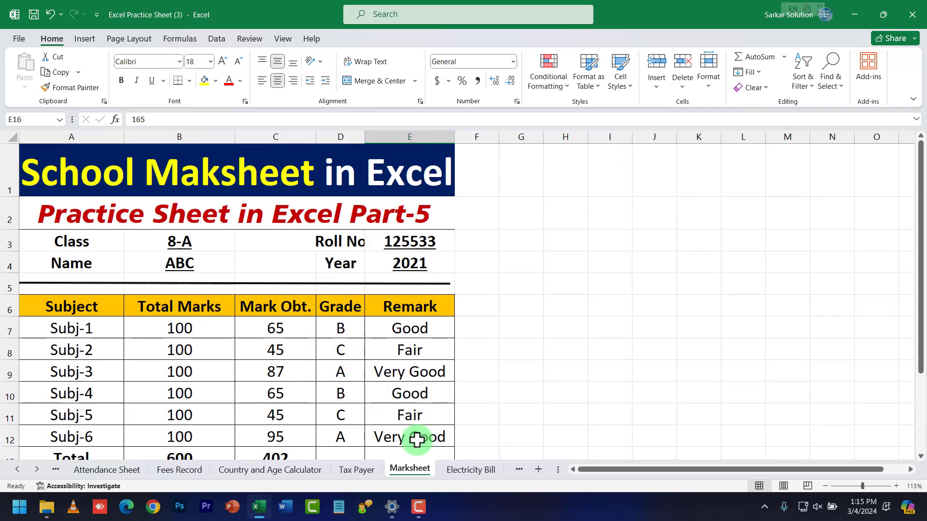
Step: Open the Electricity Bill sheet and review its table and the Amount, Tax and Panalty column headings
left_click(468, 471)
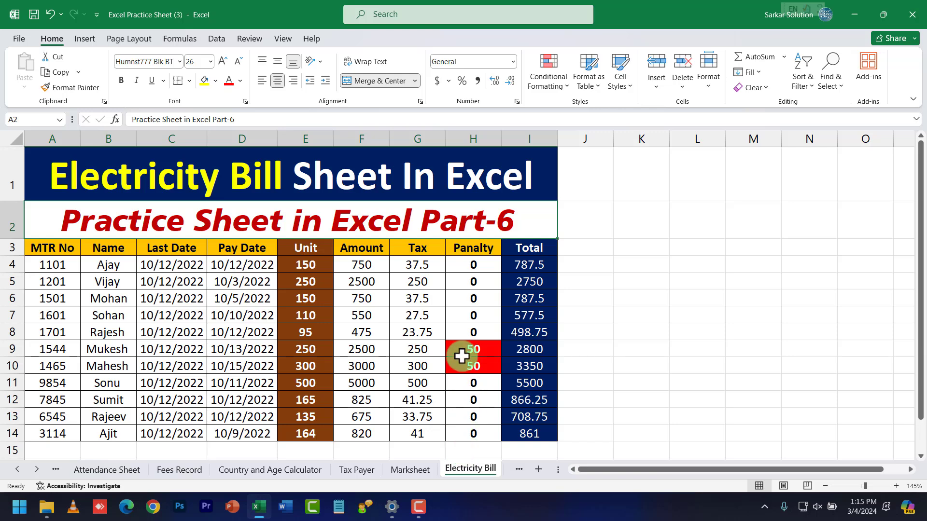
scroll(404, 333, "down", 1)
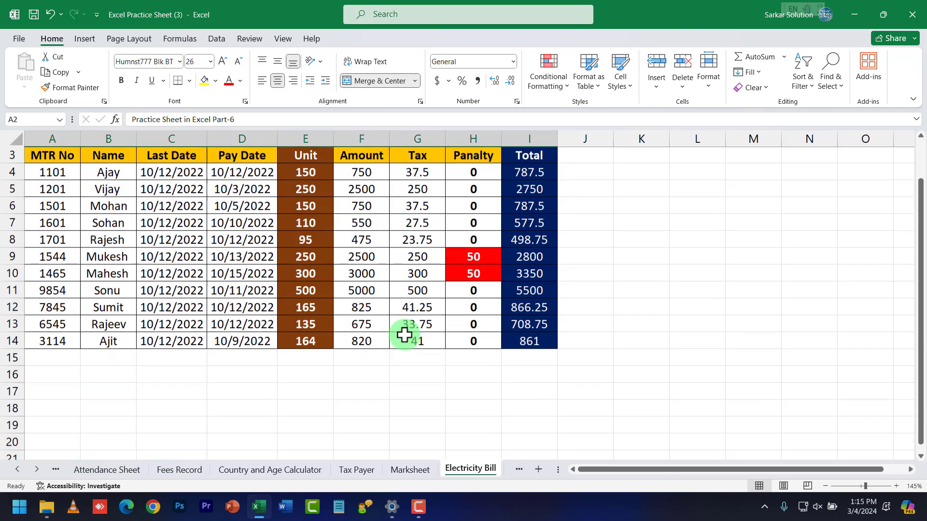
scroll(353, 292, "up", 1)
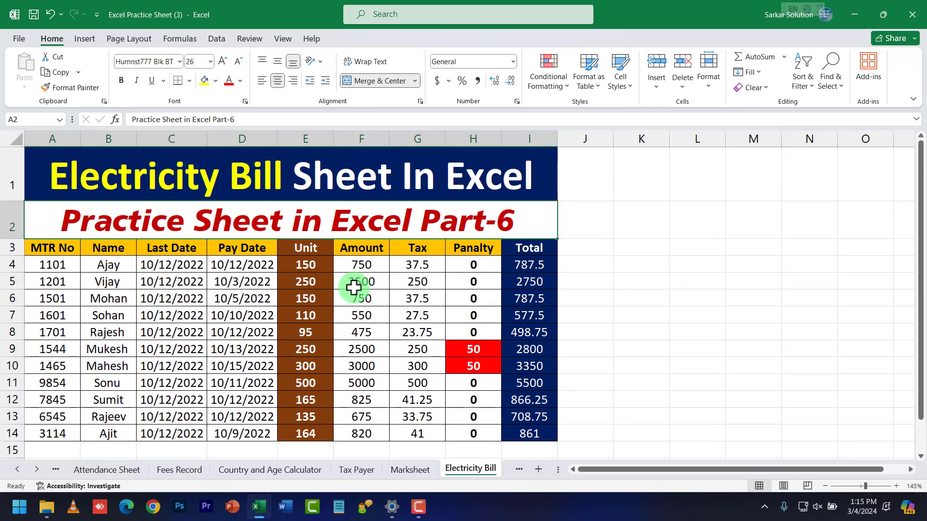
left_click(363, 249)
left_click(418, 248)
left_click(471, 248)
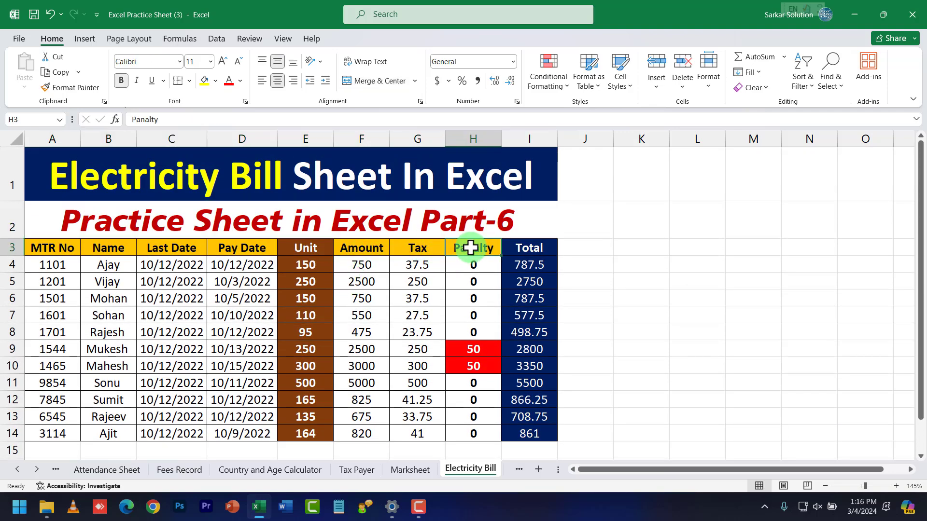
Step: Inspect the late-payment IF formulas in Panalty cells H9 and H10 of the electricity bill
left_click(476, 350)
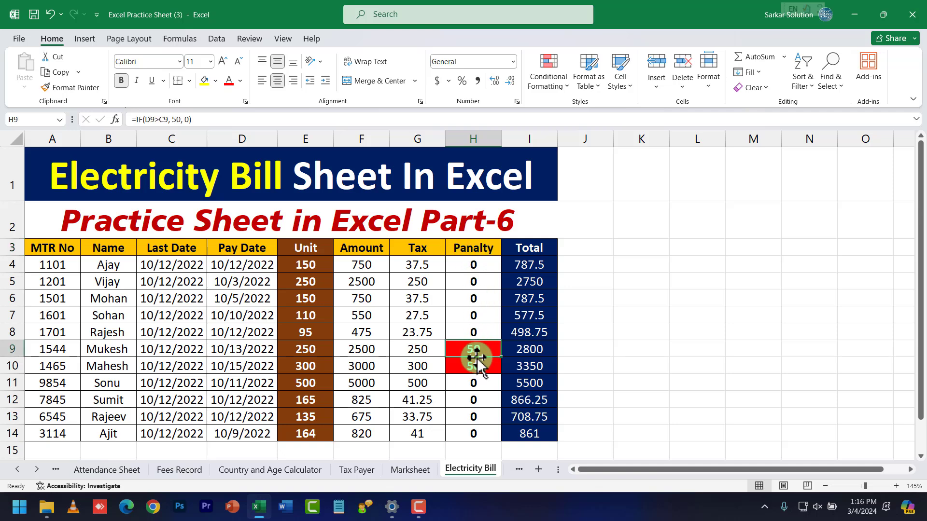
left_click(476, 366)
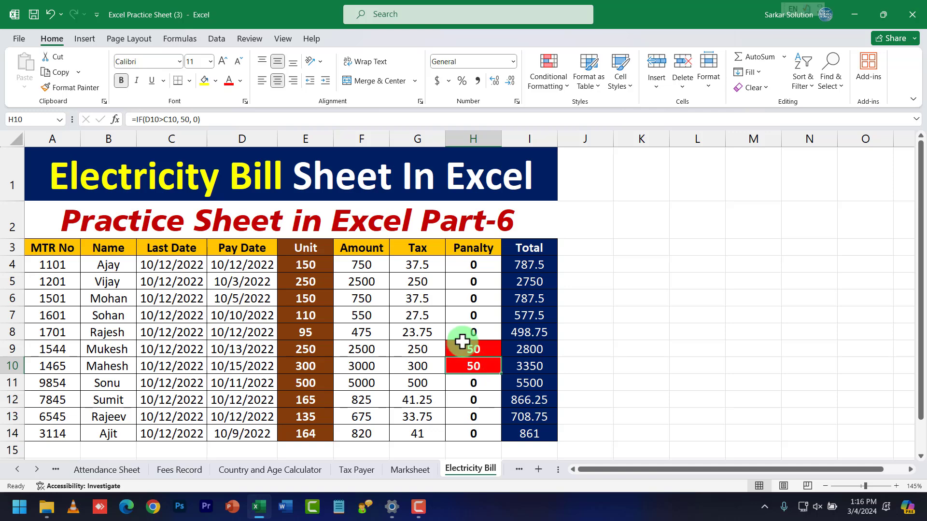
left_click(463, 349)
left_click(463, 362)
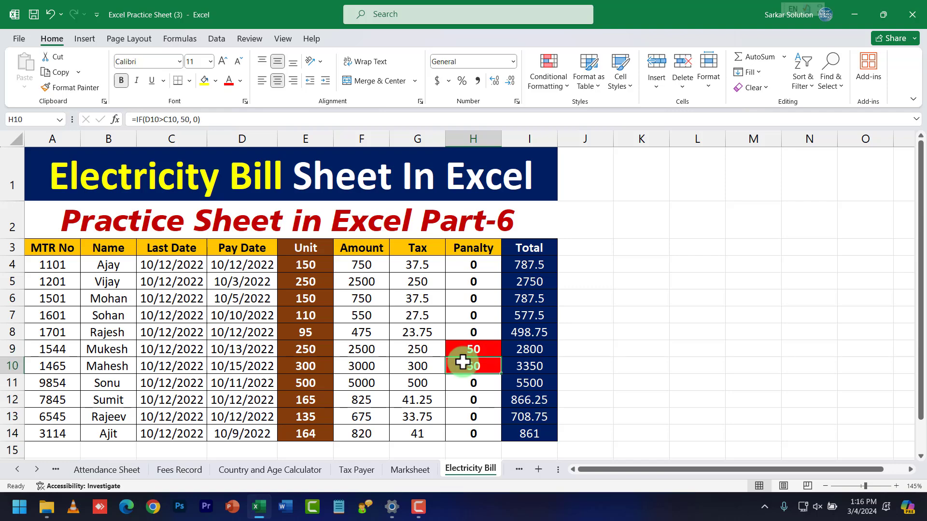
scroll(463, 362, "down", 2)
Step: Open the Score Card sheet, enlarge it to 100% and review the first student's row from name to rank
left_click(519, 469)
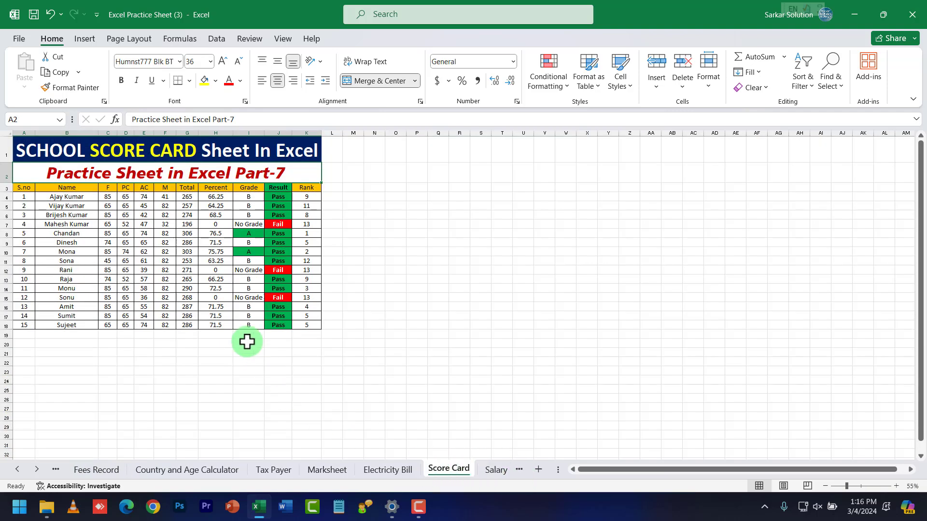
scroll(54, 191, "up", 3)
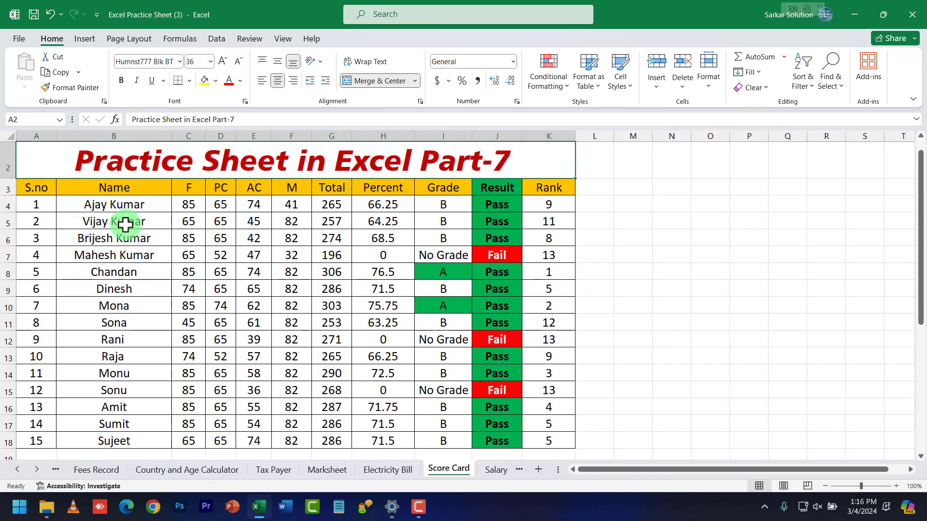
left_click_drag(132, 207, 545, 210)
left_click(292, 222)
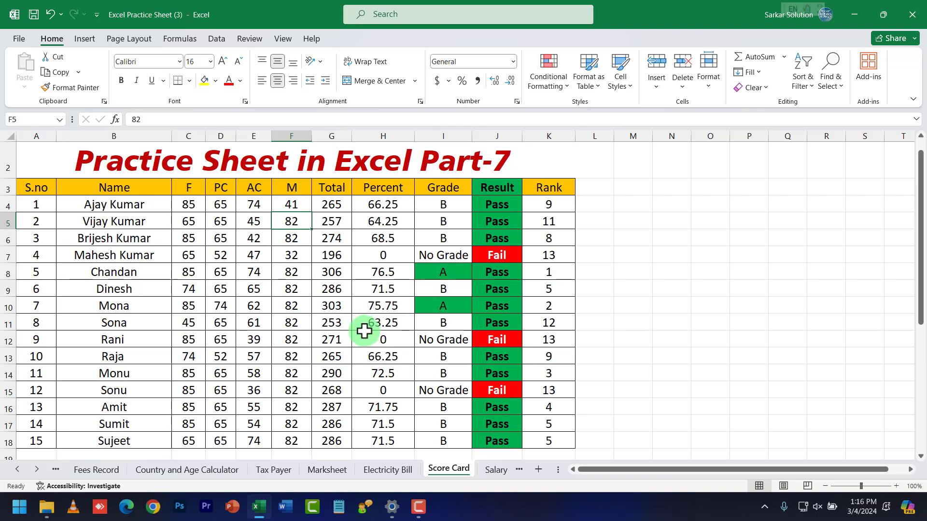
Step: Open the Salary Sheet and examine the Hour, Attendance, HRA, Conveyance, PF, ESI and In hand Salary columns
left_click(496, 469)
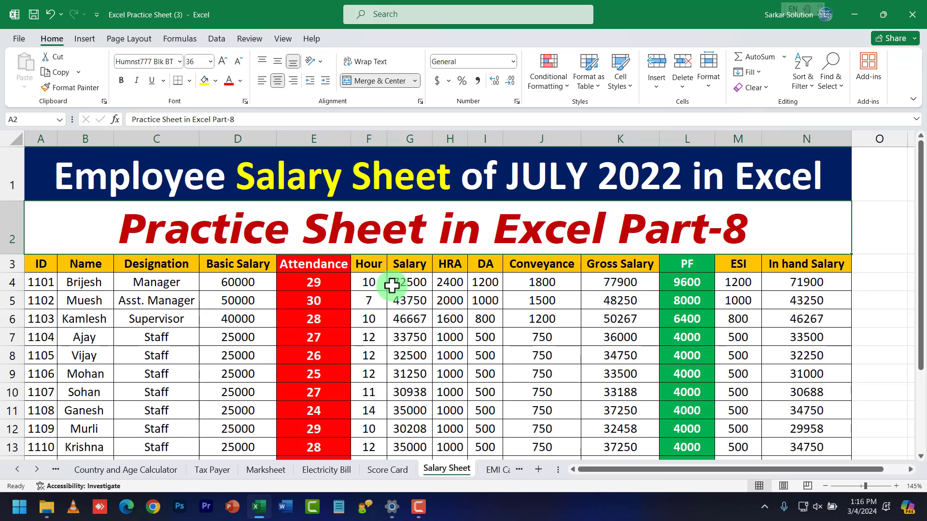
left_click(376, 268)
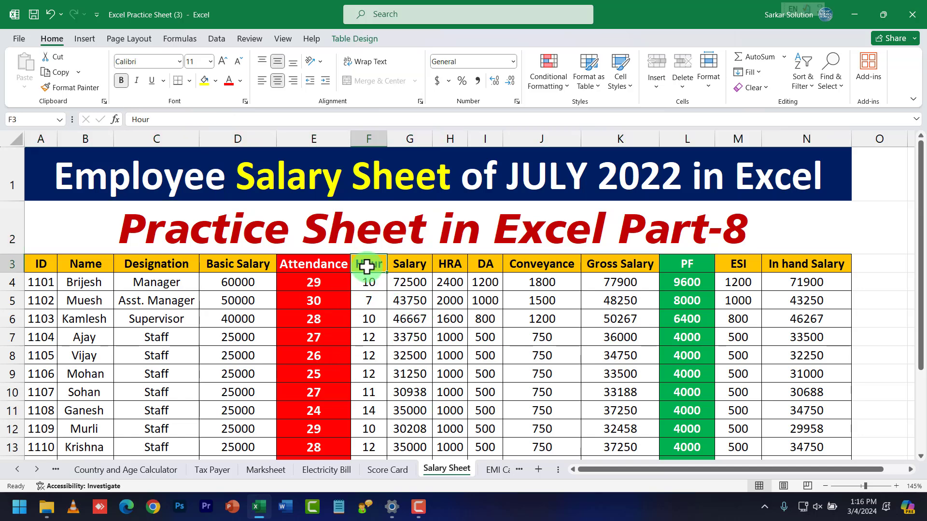
left_click(308, 265)
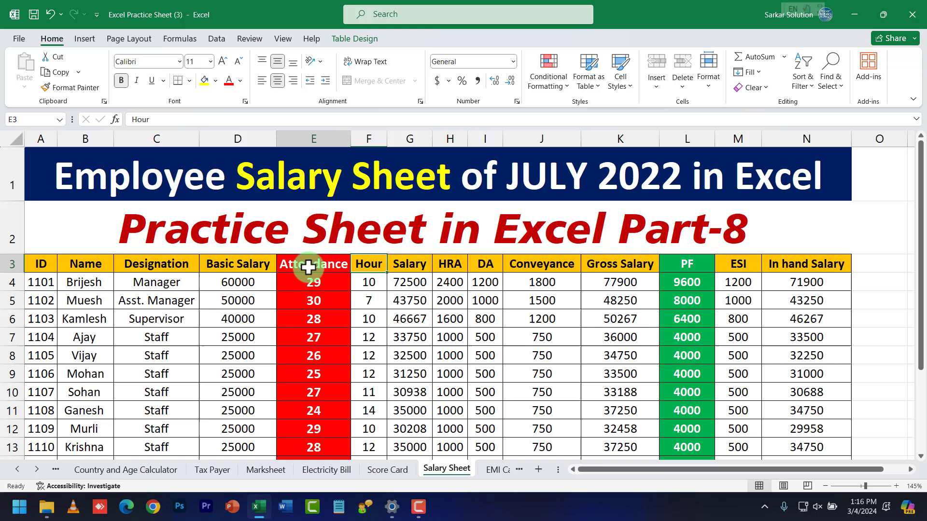
left_click(450, 269)
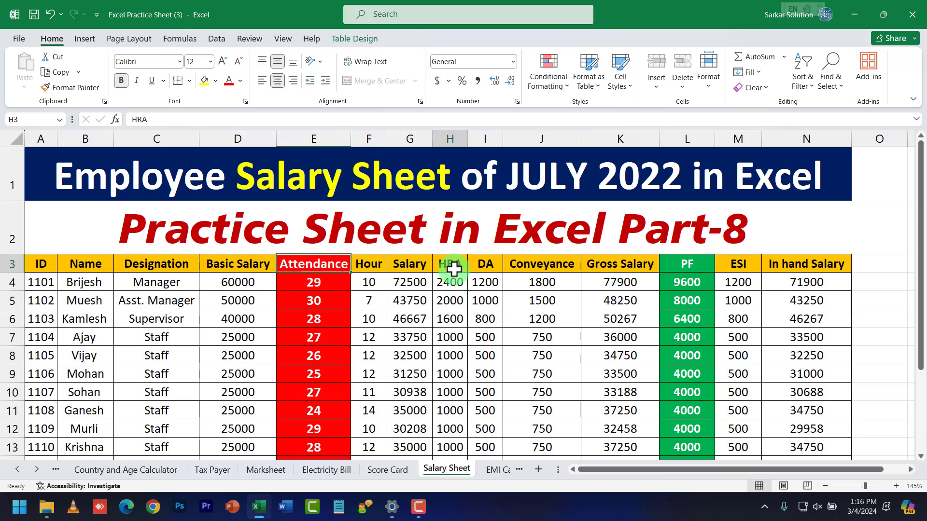
left_click(568, 272)
left_click(681, 266)
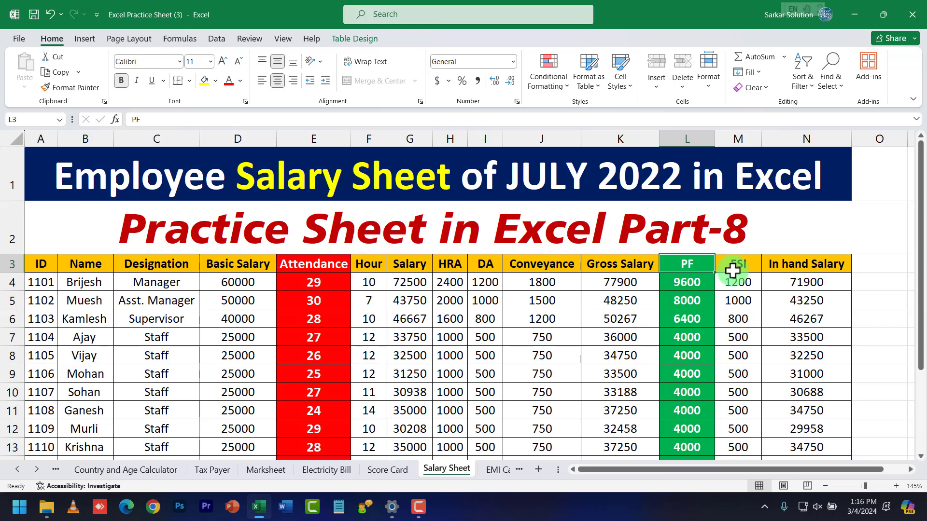
left_click(732, 266)
left_click_drag(813, 265, 800, 306)
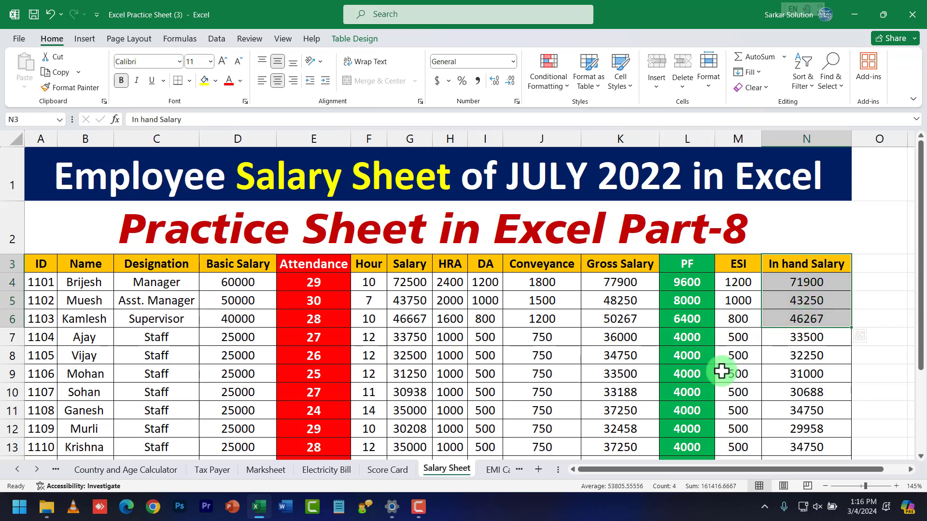
scroll(700, 425, "down", 1)
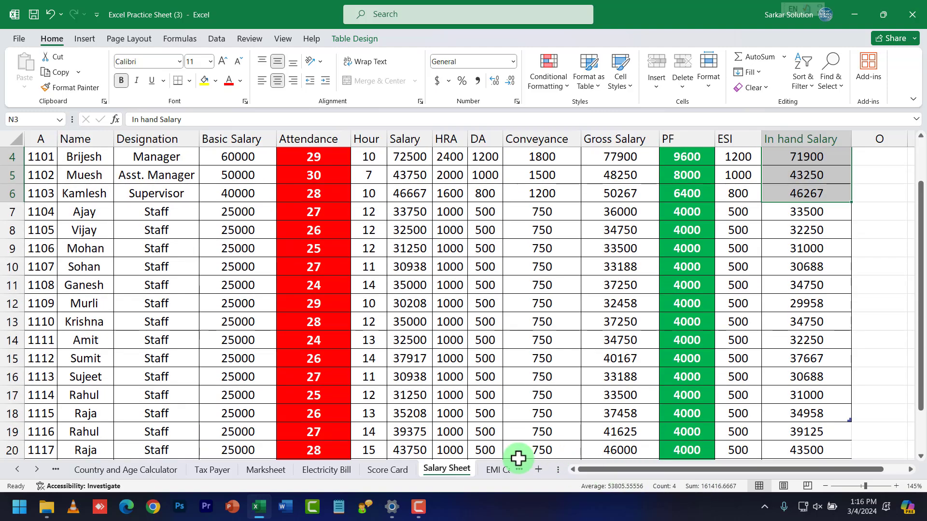
Step: View the EMI Calculation sheet and the Depreciation sheet, selecting the depreciation title in row 1
left_click(501, 471)
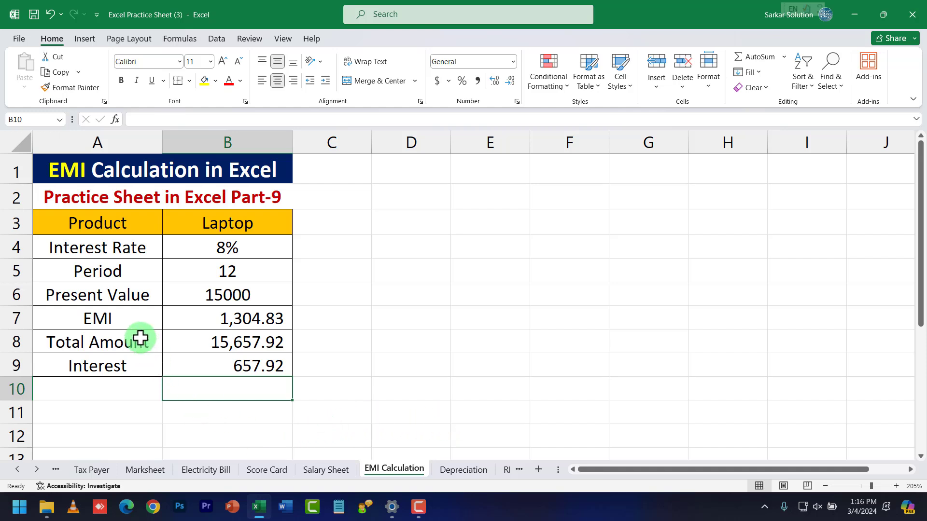
left_click(454, 470)
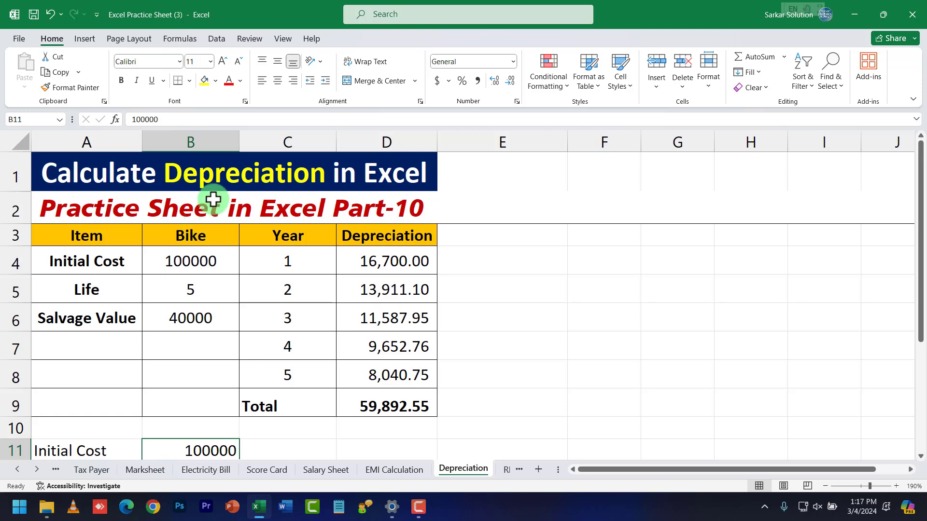
left_click(222, 181)
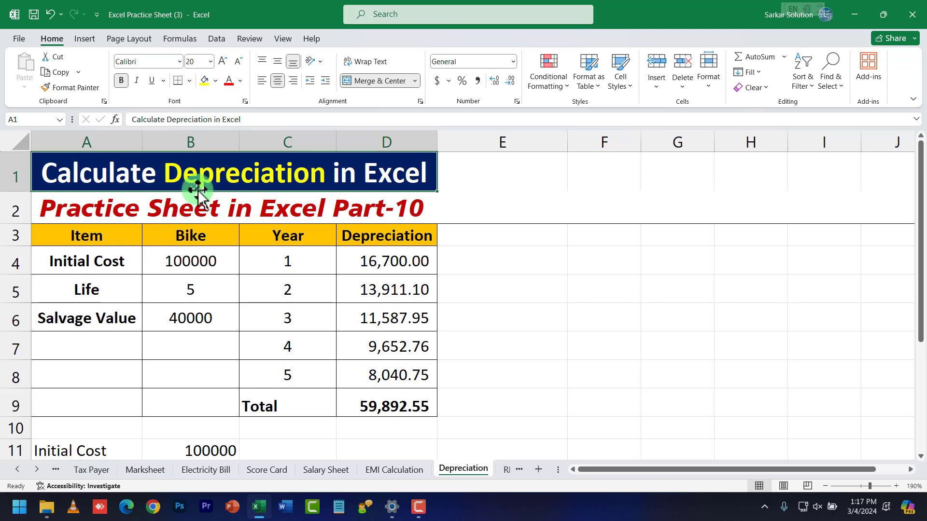
Step: Examine the bike's Life entry in row 5 of the Depreciation sheet, plus the Initial Cost, Total Dep. and Difference cells B11 to B13
left_click(172, 288)
left_click(117, 289)
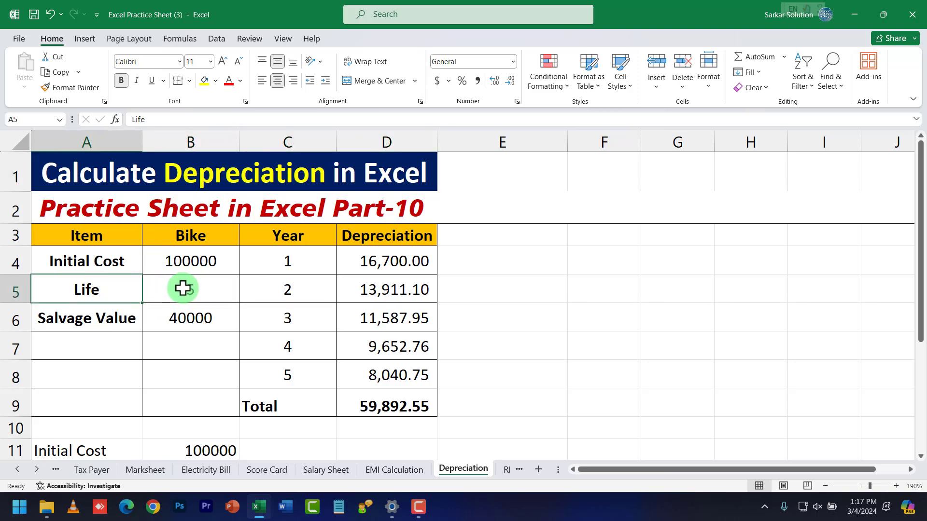
left_click(182, 289)
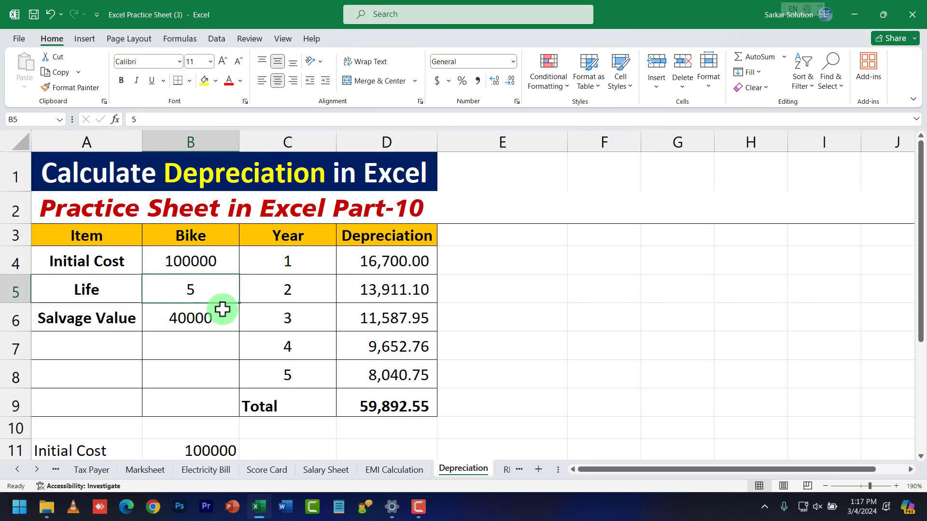
scroll(232, 321, "down", 1)
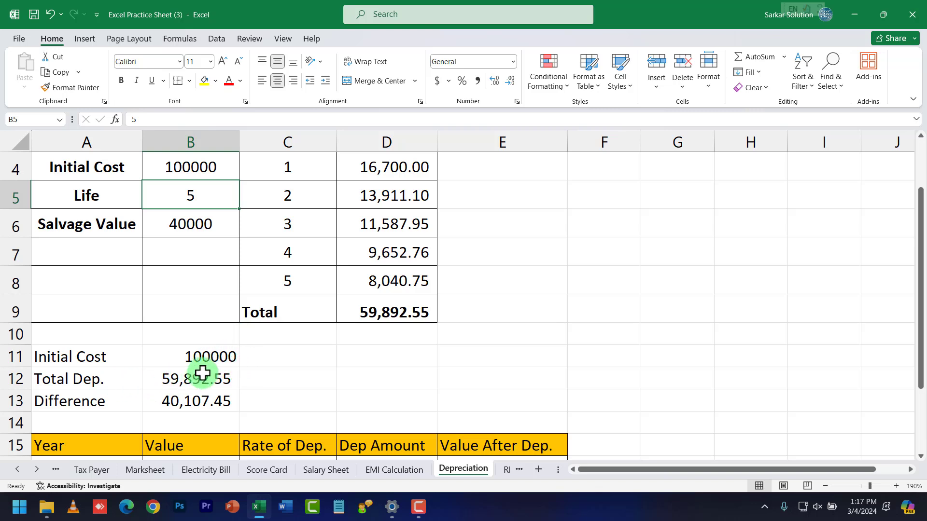
left_click(211, 356)
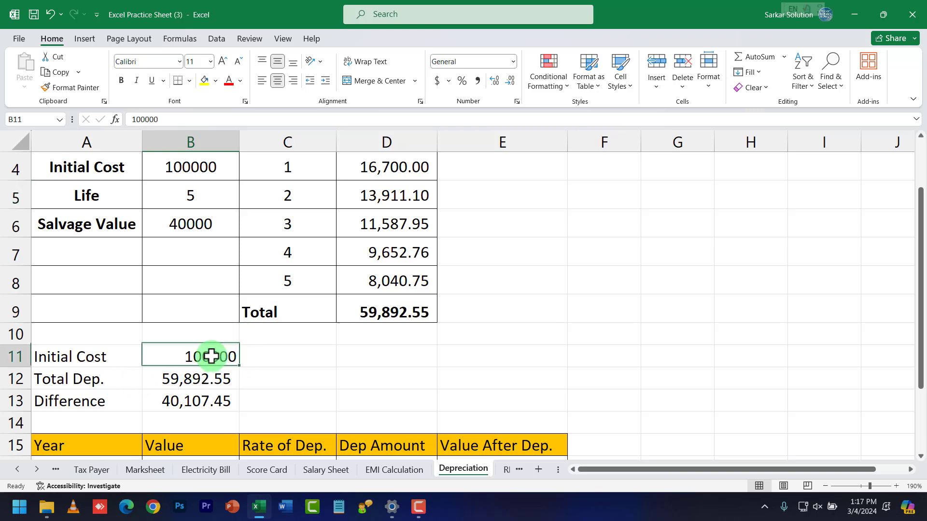
left_click(164, 402)
left_click(163, 381)
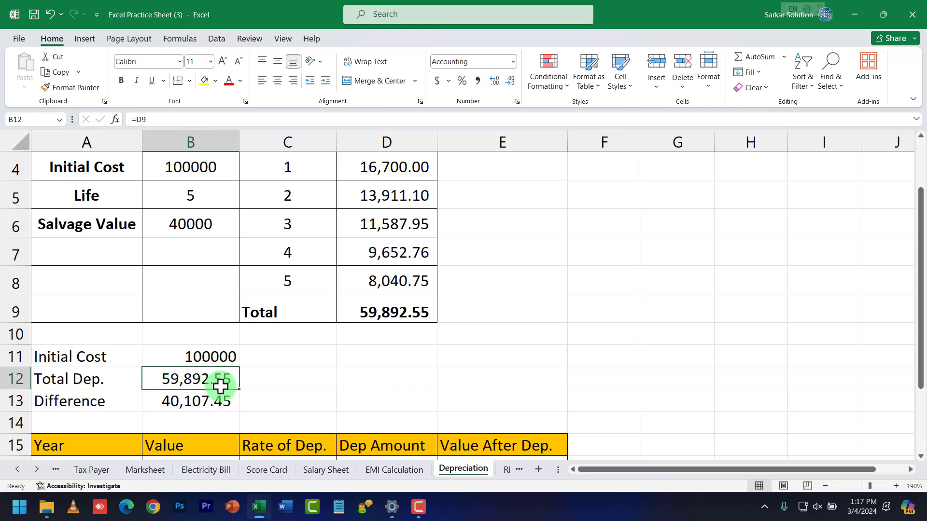
left_click(196, 406)
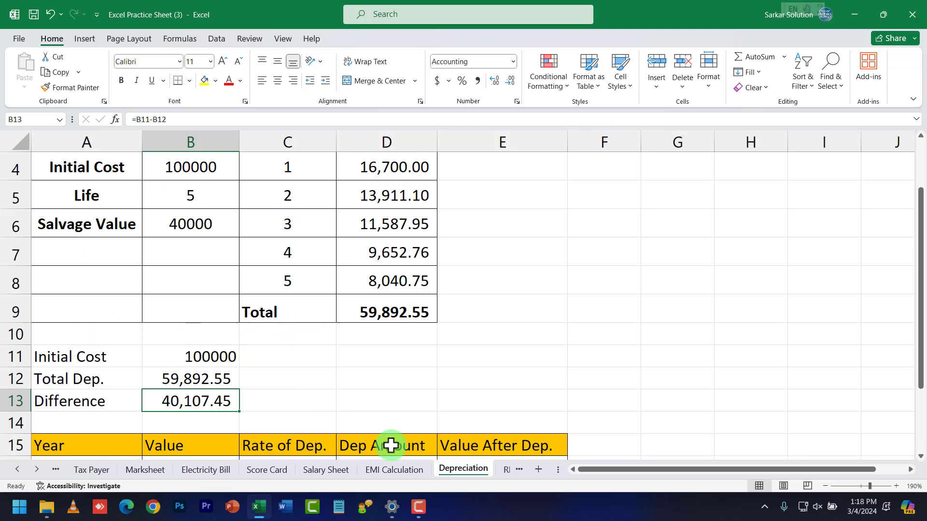
Step: View the RD Calculate sheet, selecting its title in row 1, and bring the following sheet names into view
left_click(508, 468)
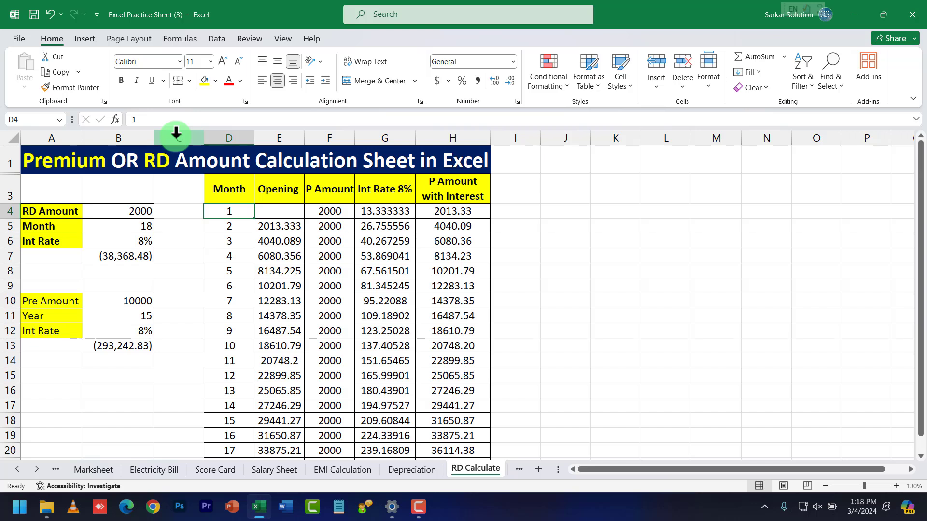
left_click(141, 165)
left_click(517, 470)
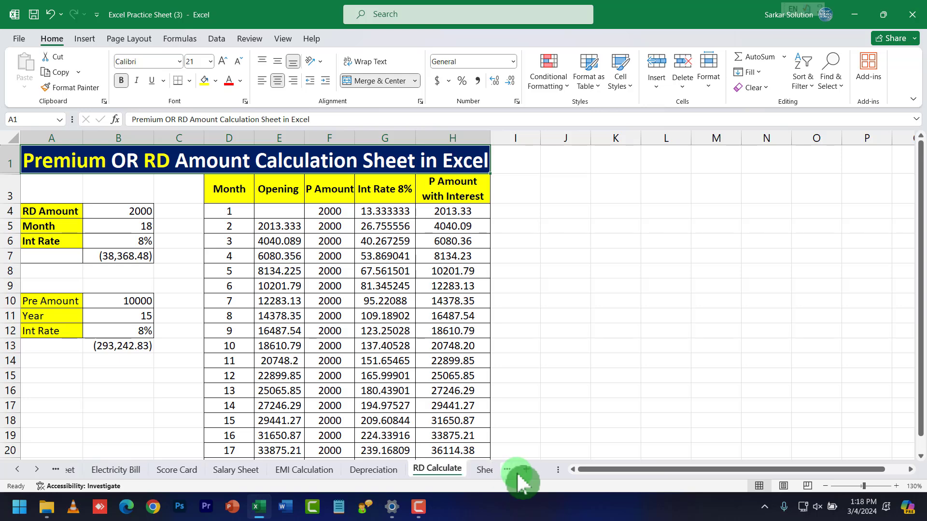